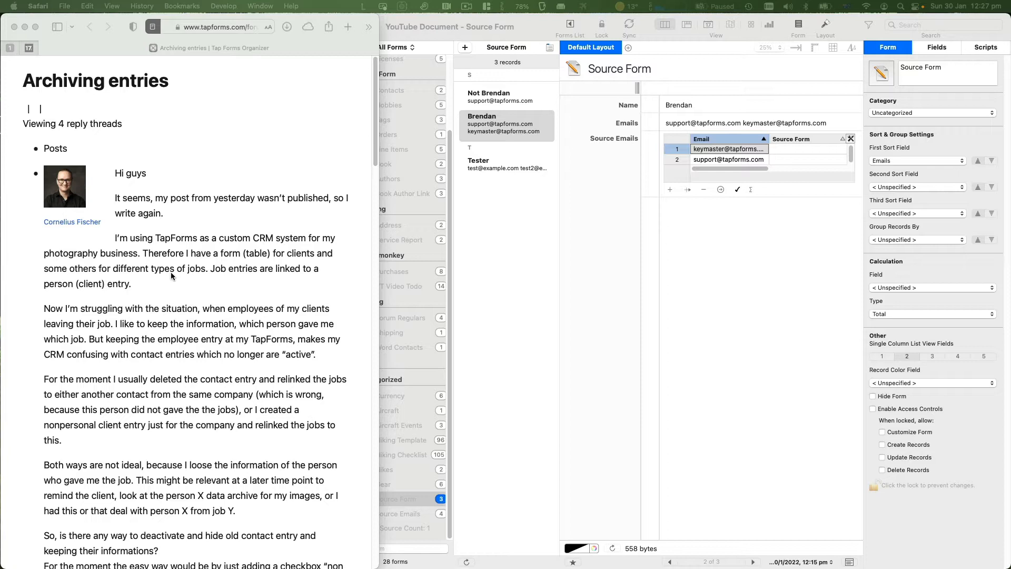
Read the Archiving entries thread, highlighting 'clients', 'jobs' and the departing-employees paragraph
click(297, 252)
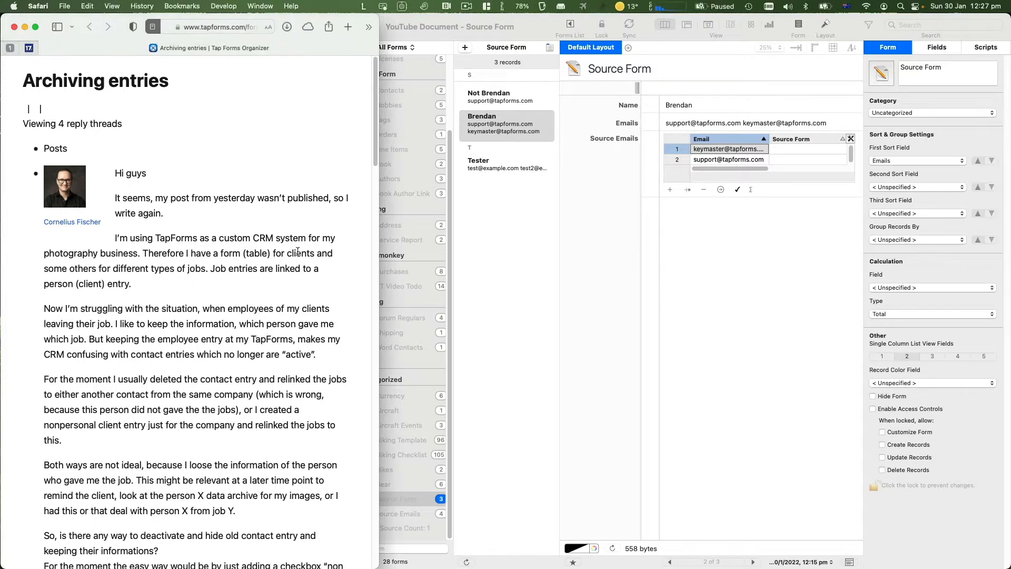
double_click(298, 252)
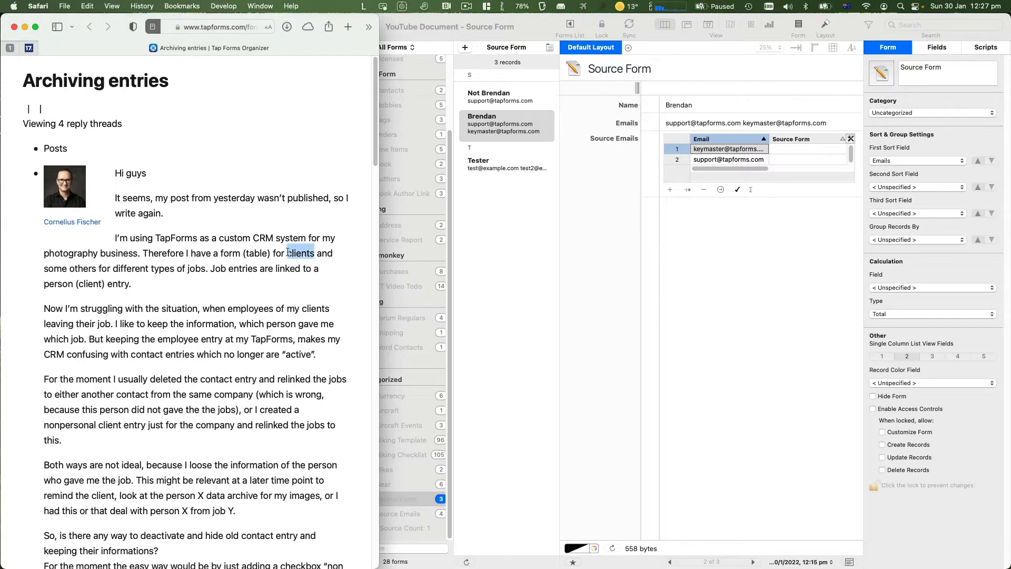
double_click(197, 270)
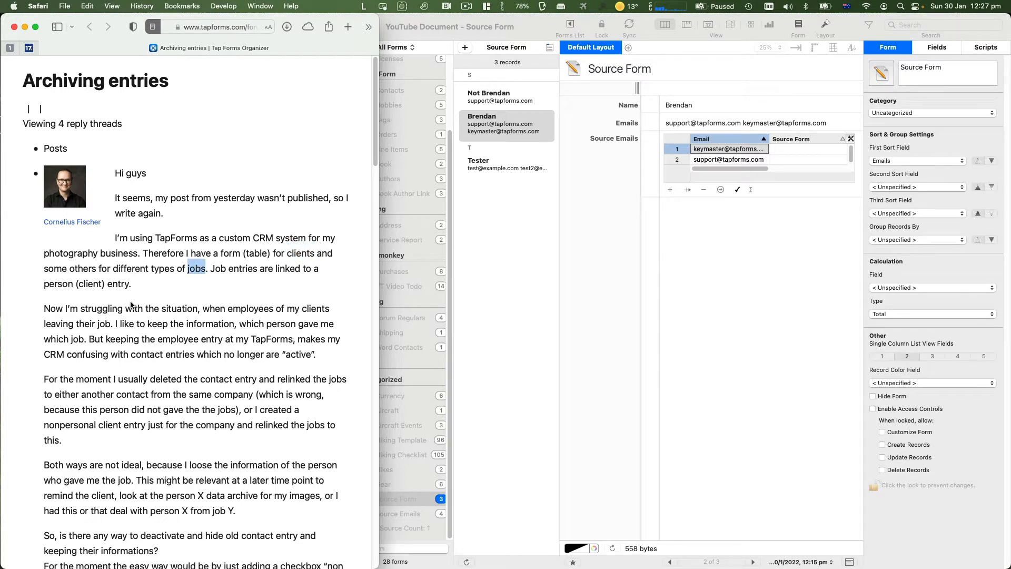
triple_click(246, 305)
click(240, 338)
scroll(240, 338, down, 20)
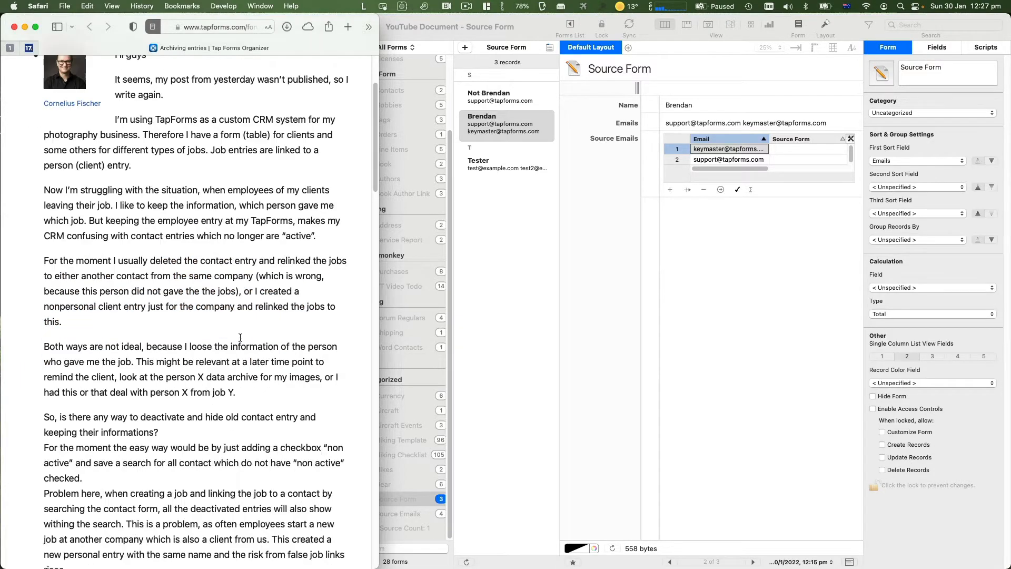
scroll(239, 337, up, 10)
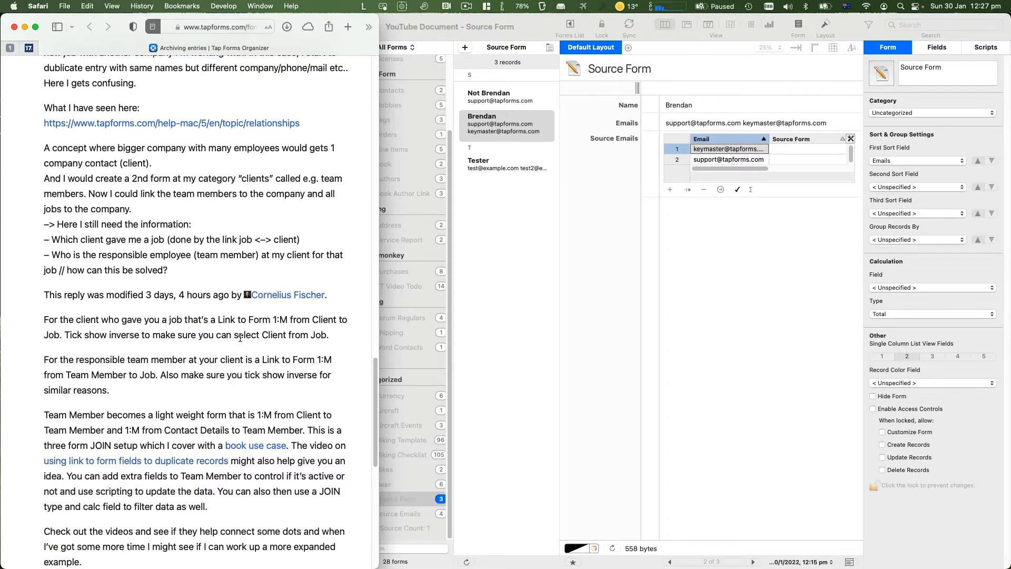
scroll(241, 338, up, 10)
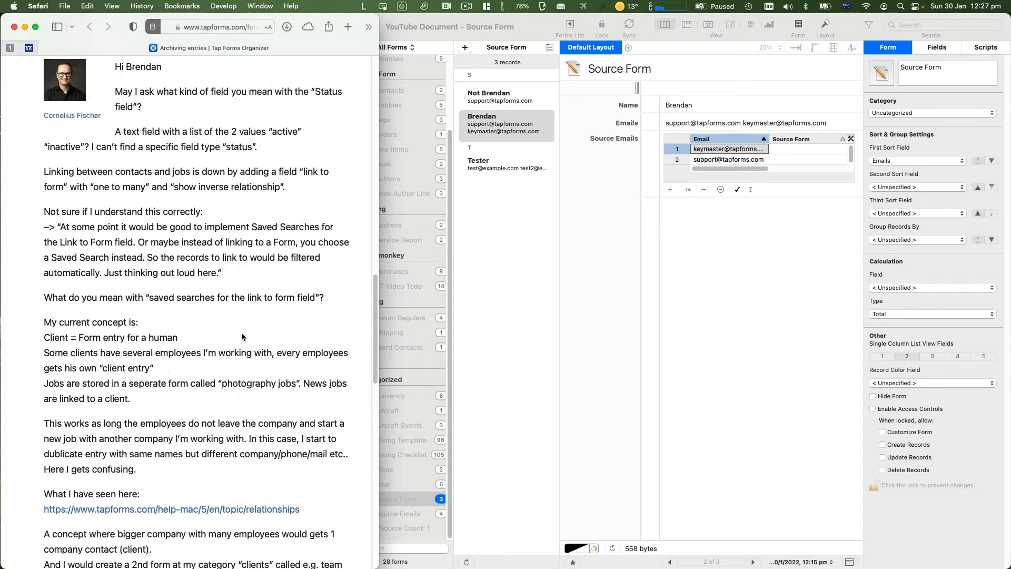
scroll(240, 338, down, 2)
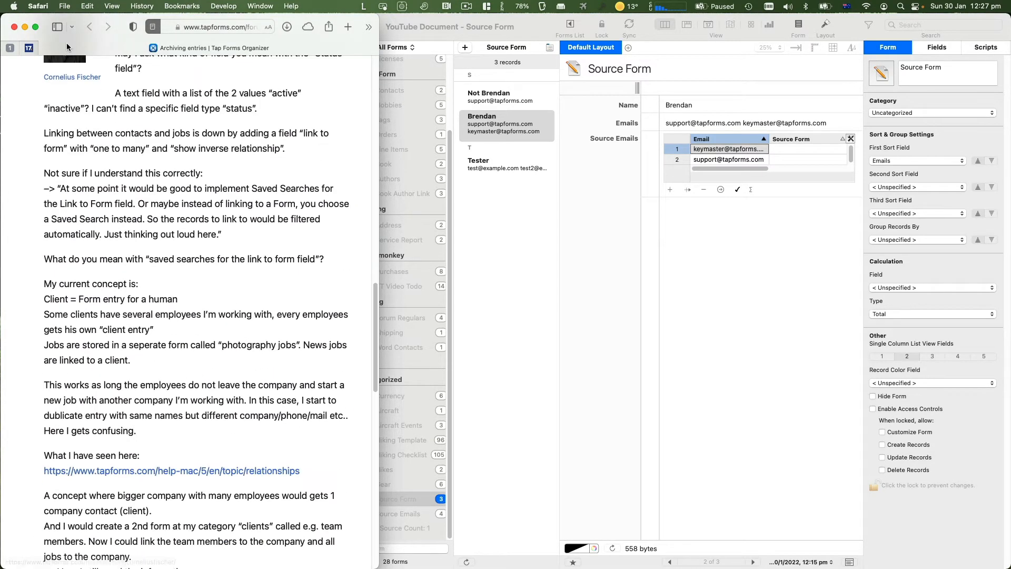
Highlight the thread's advice on linking clients and team members to jobs, and the JOIN explanation
click(153, 27)
scroll(134, 148, down, 10)
scroll(132, 148, up, 5)
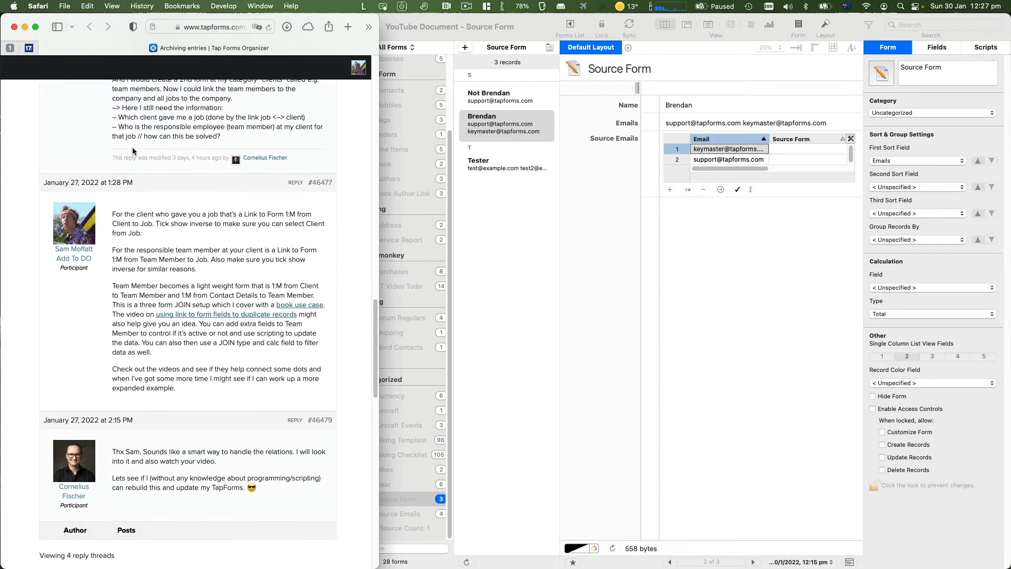
scroll(133, 148, down, 1)
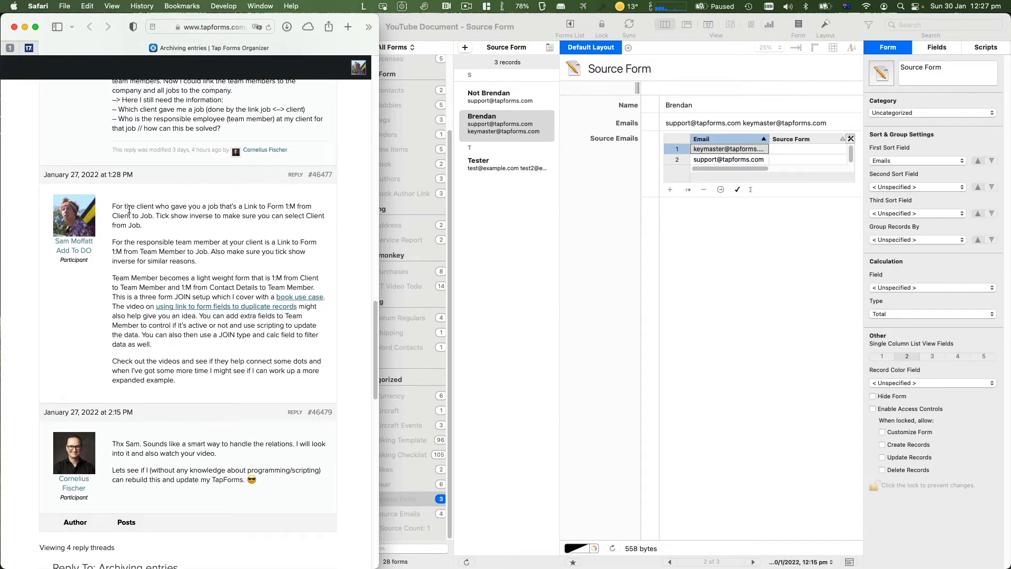
drag(142, 204, 258, 204)
click(271, 206)
drag(140, 242, 175, 261)
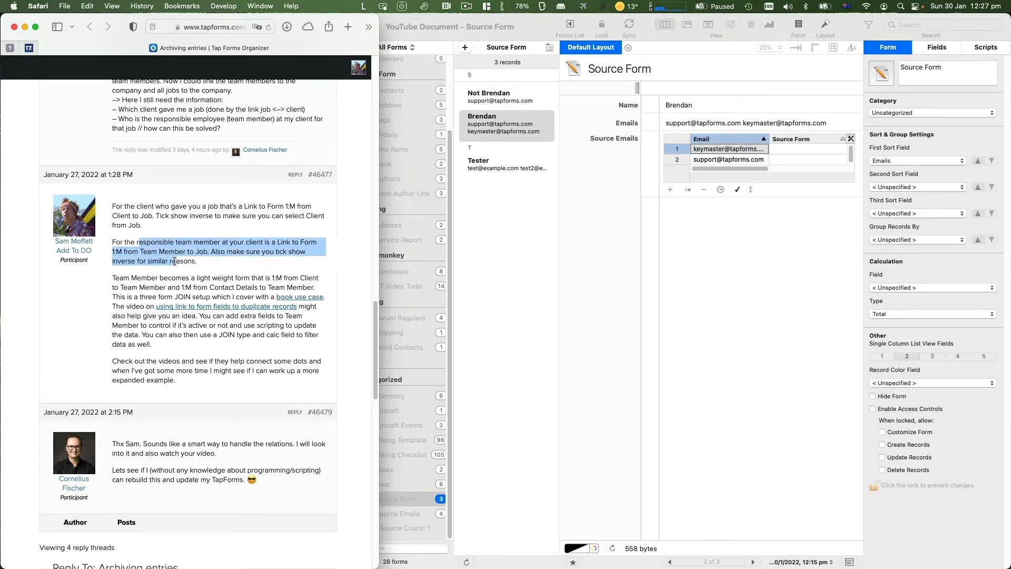
click(253, 245)
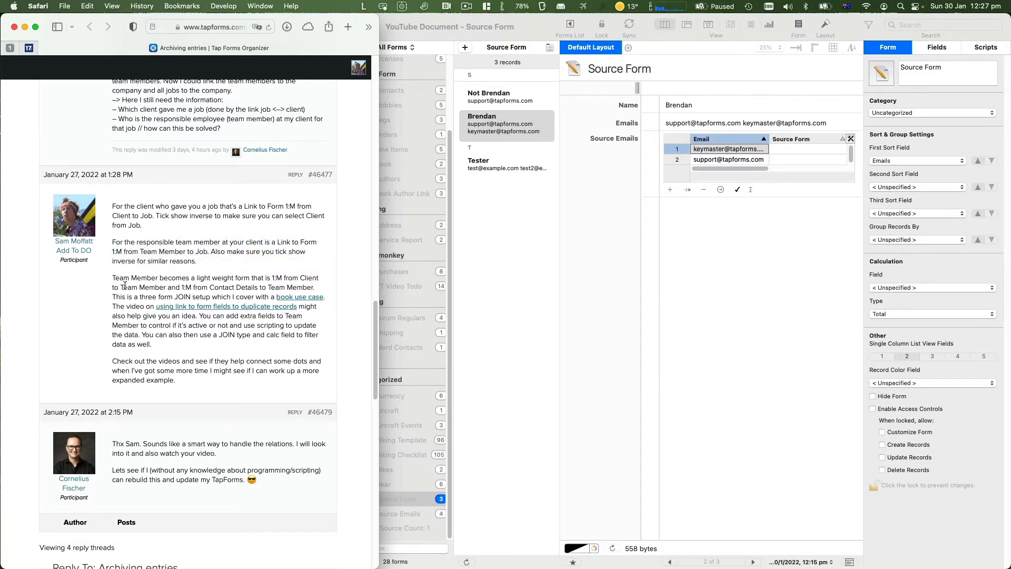
drag(123, 287, 146, 287)
Bring the Tap Forms document to the front with its forms list focused
scroll(222, 337, up, 15)
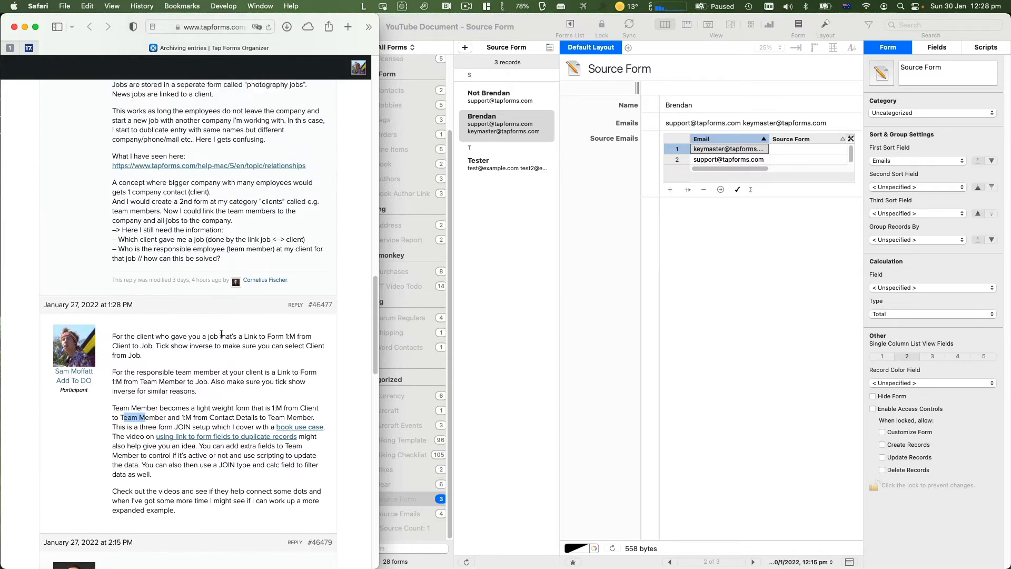
scroll(220, 333, down, 10)
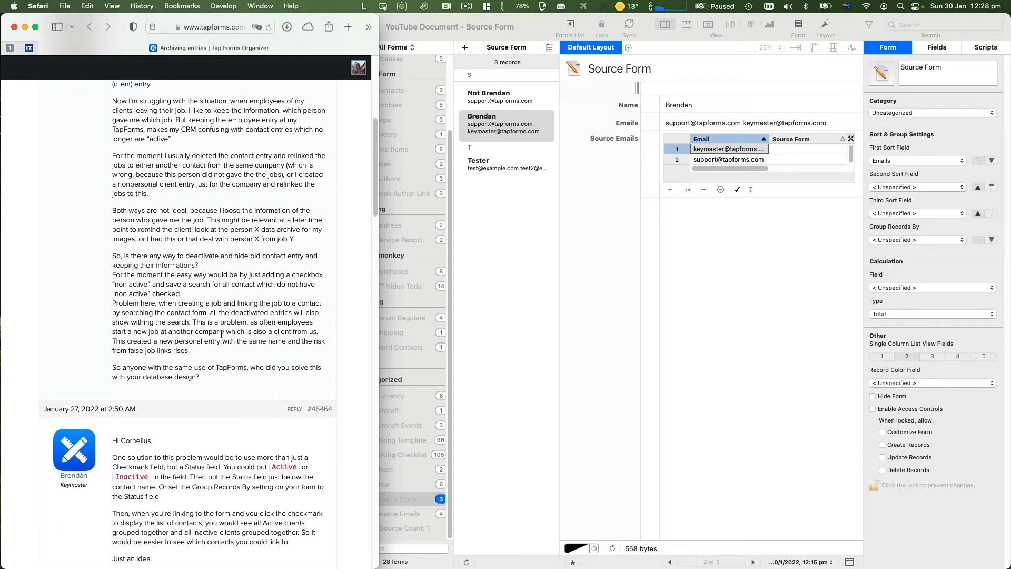
click(469, 337)
click(361, 362)
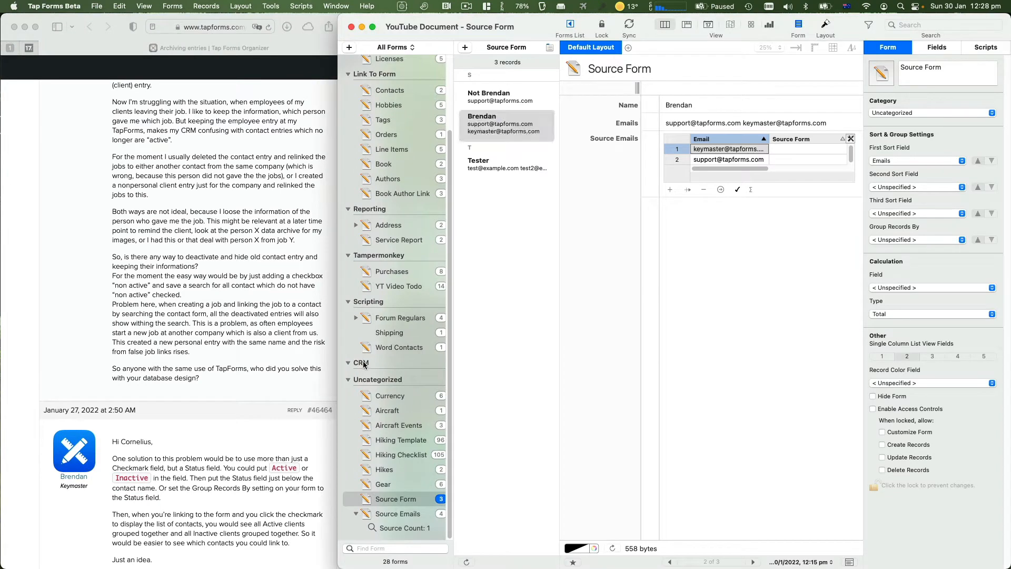
Add a new form in the CRM category named 'CRM Clients'
click(349, 48)
click(923, 113)
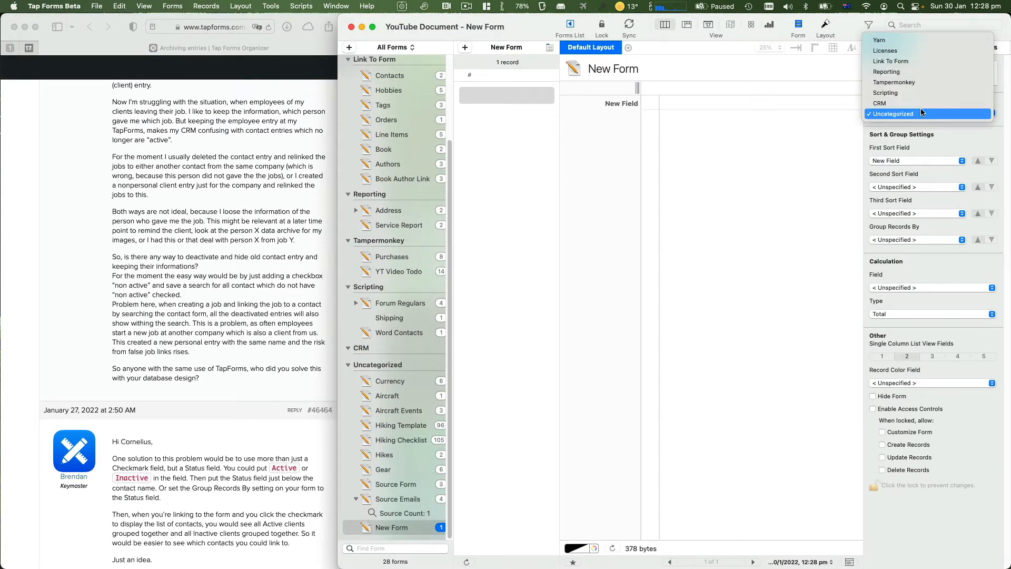
click(921, 103)
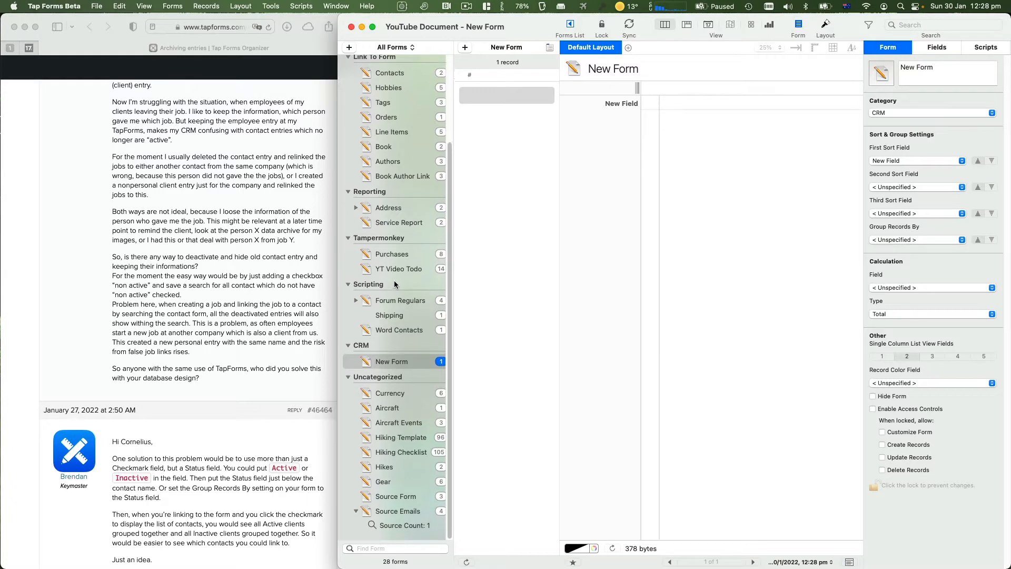
scroll(397, 437, up, 5)
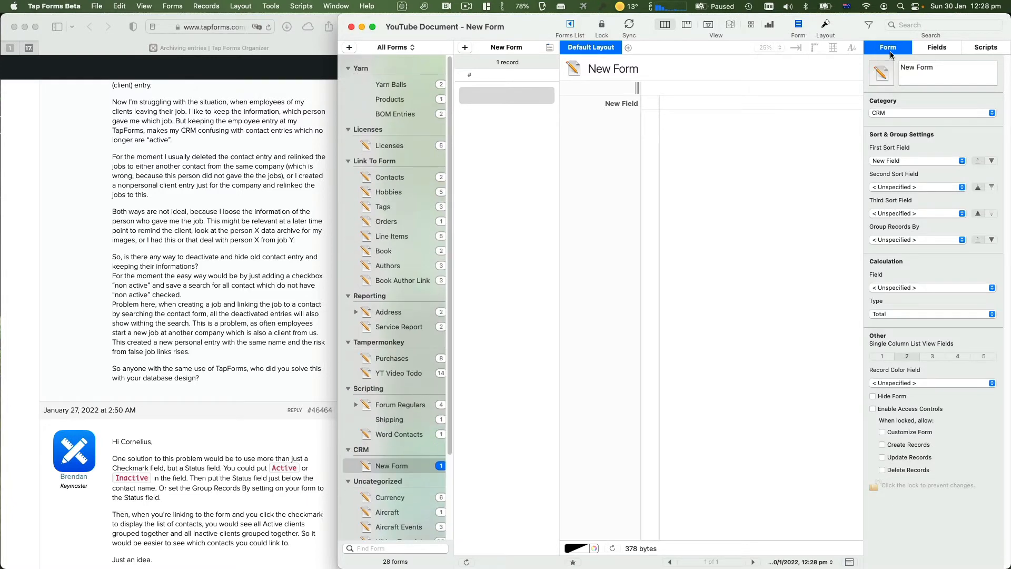
click(907, 71)
triple_click(907, 72)
text(CRM Clients)
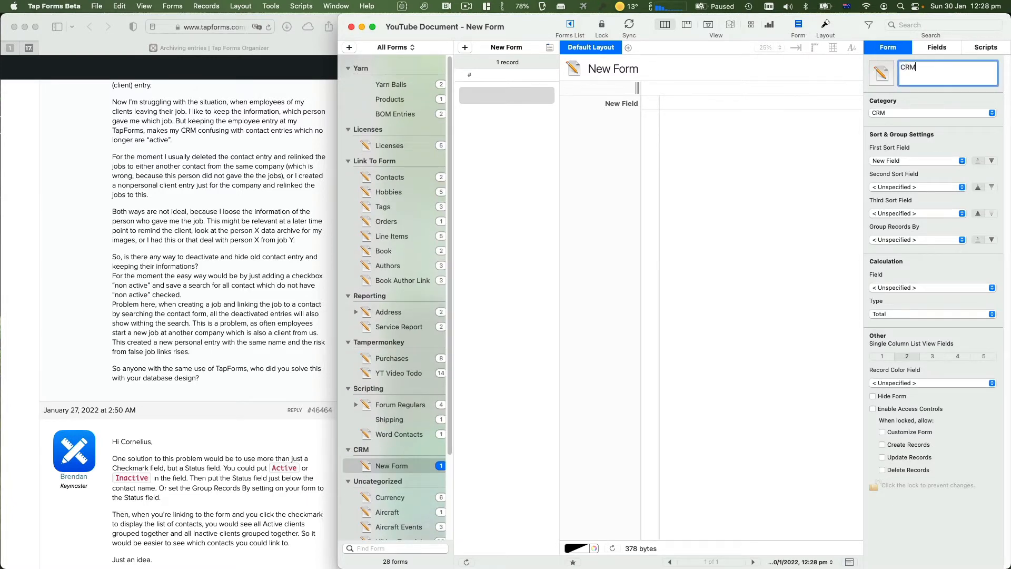
key(Return)
Retitle the form's default field to 'Client Name'
click(936, 47)
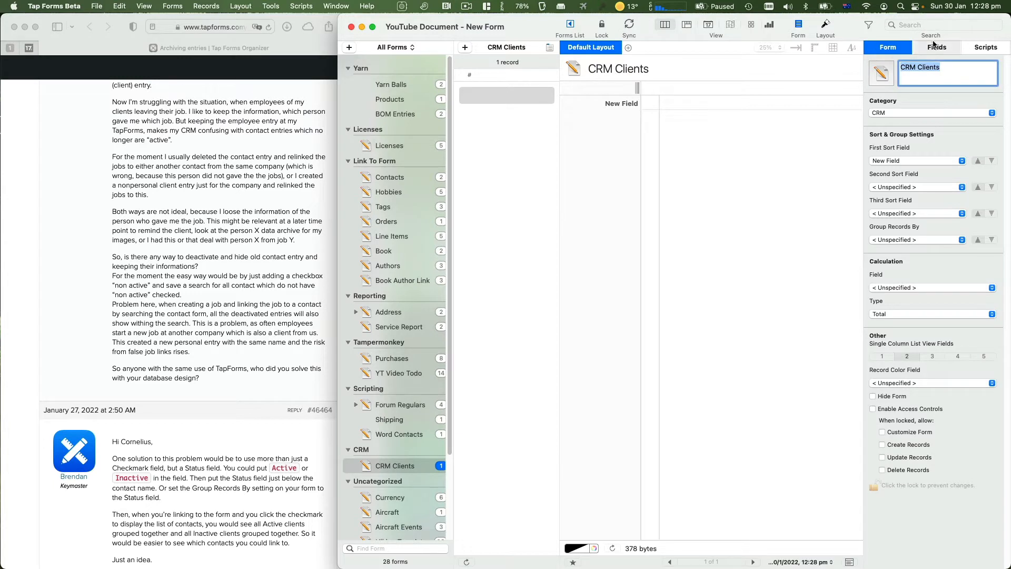
double_click(906, 298)
triple_click(905, 298)
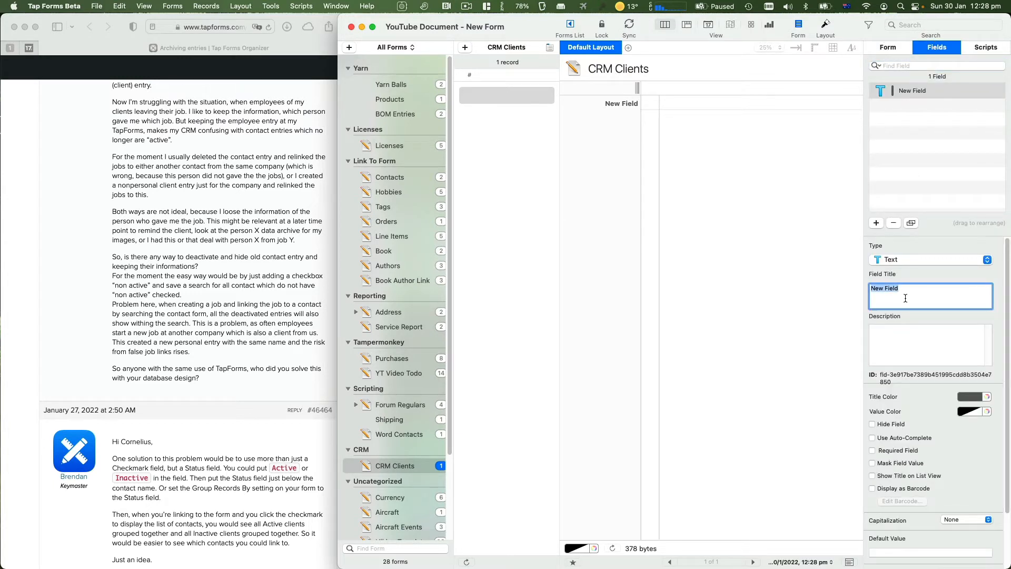
text(Client Name)
key(Return)
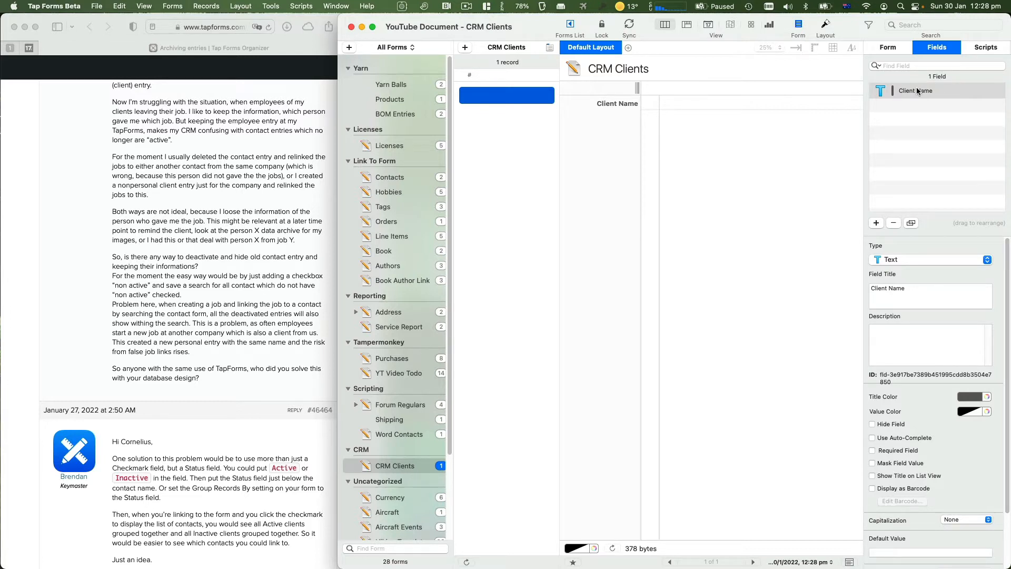
click(774, 180)
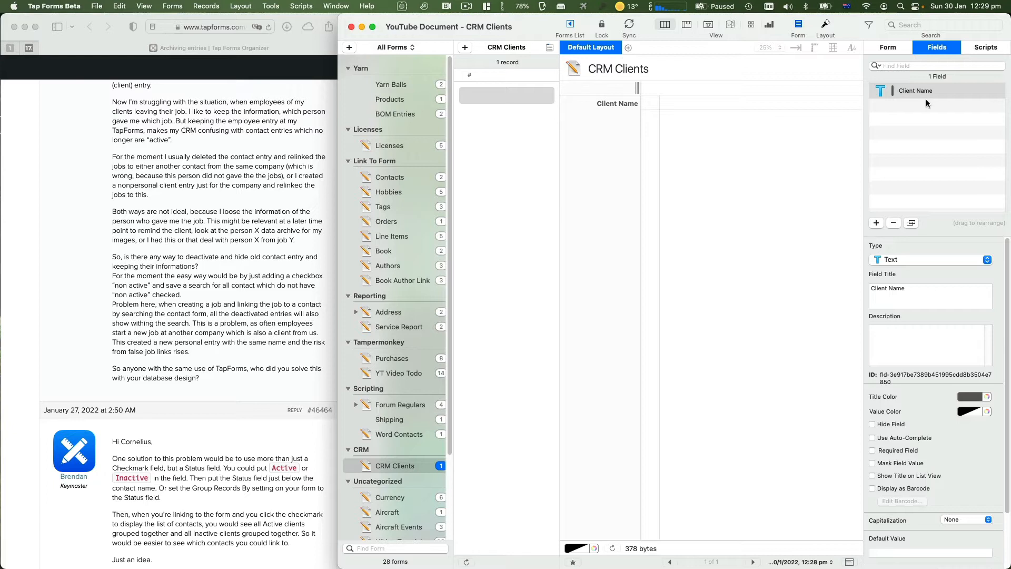
click(910, 93)
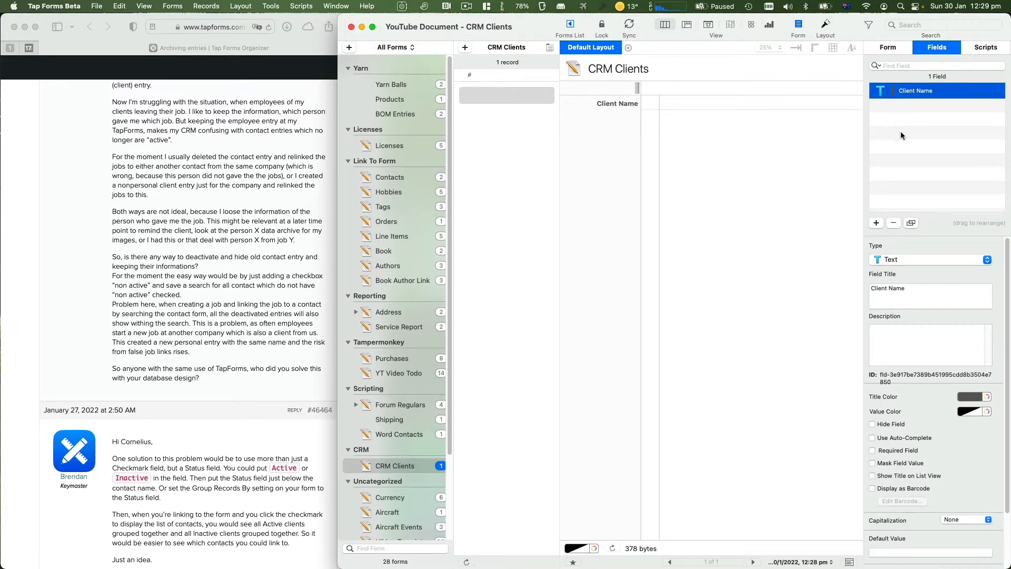
click(736, 180)
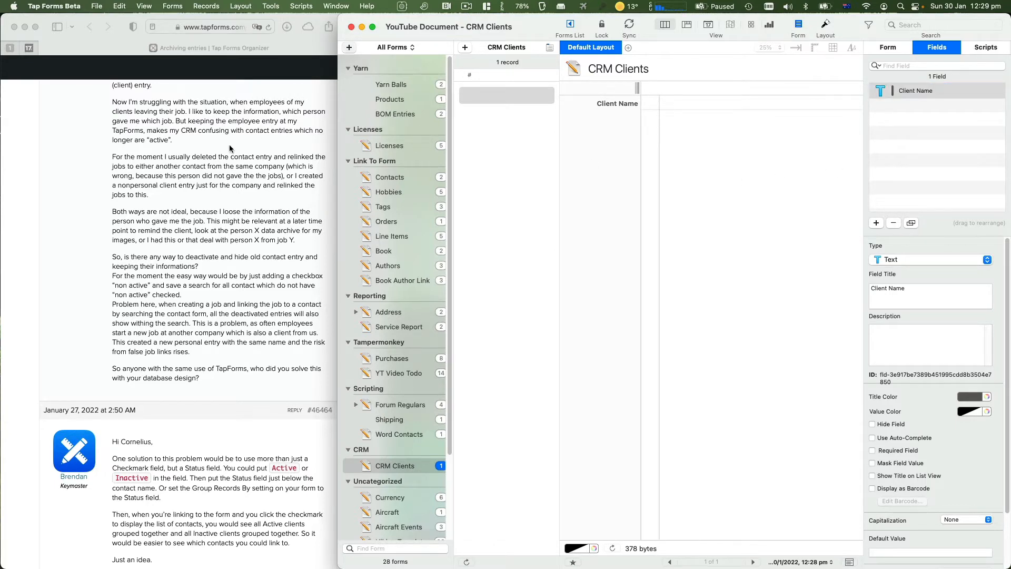
Add another new form named 'Team Member'
click(349, 48)
click(893, 51)
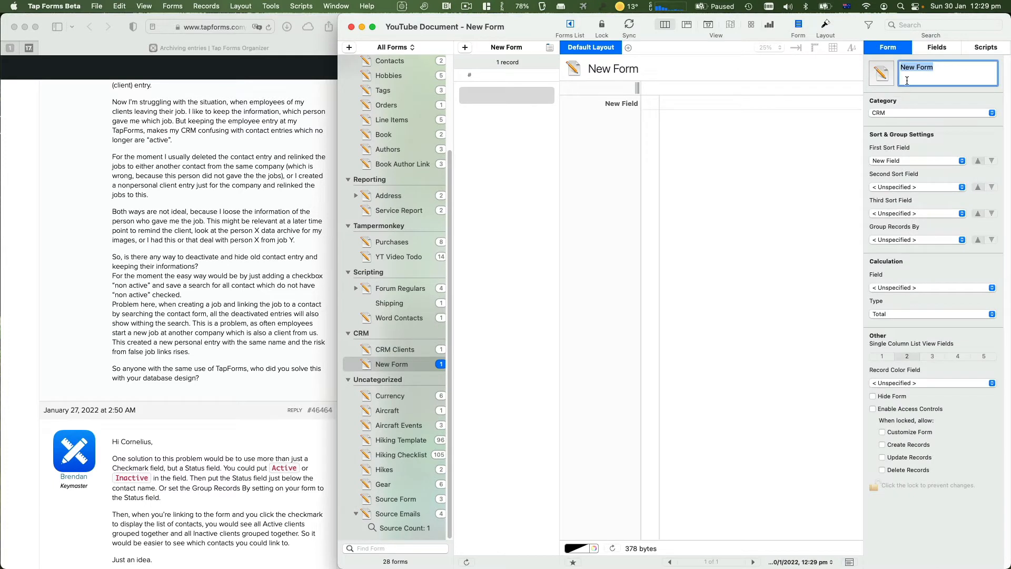
text(Team Members)
key(Return)
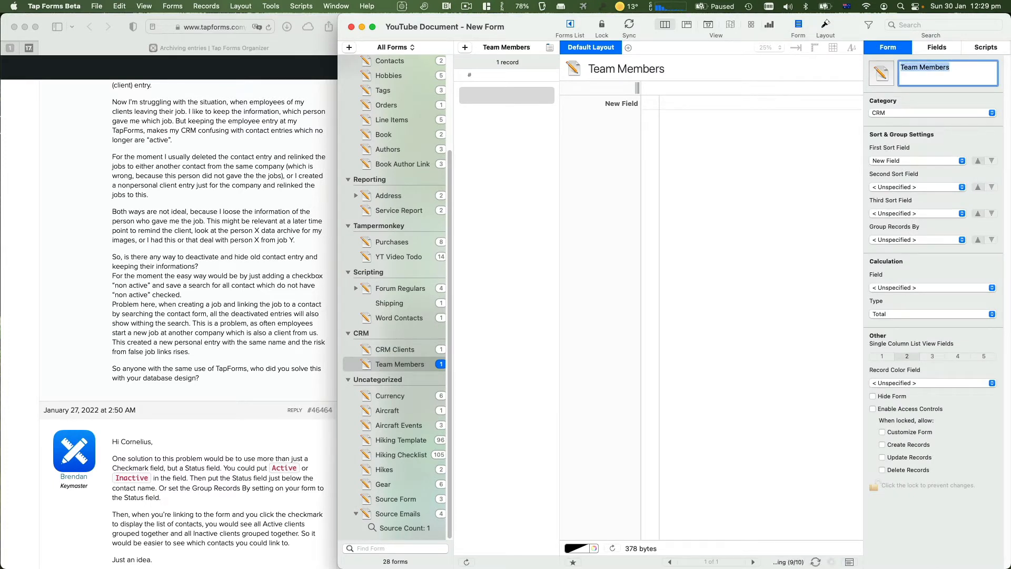
Delete the form's default New Field, leaving it with no fields
click(935, 50)
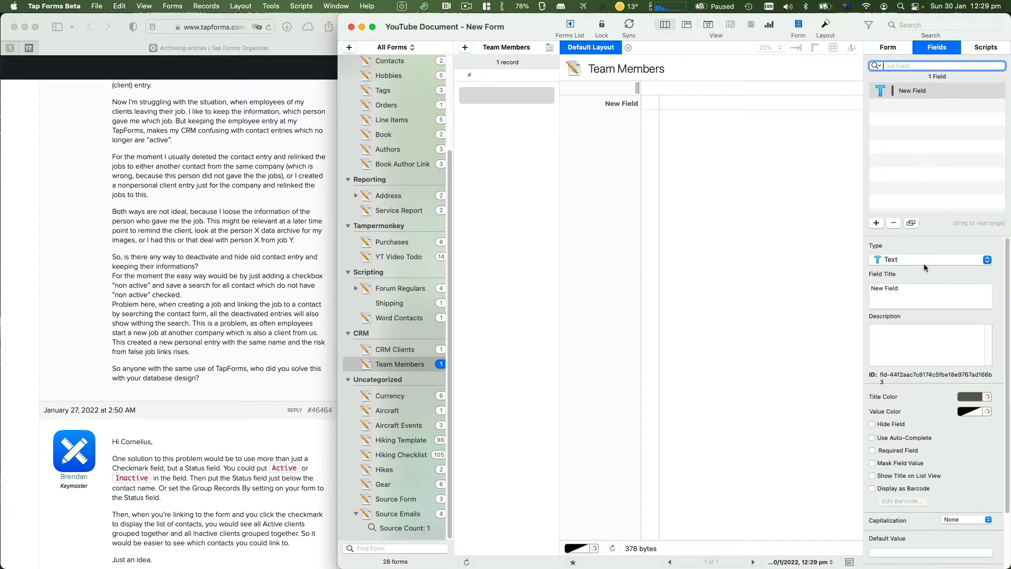
click(908, 292)
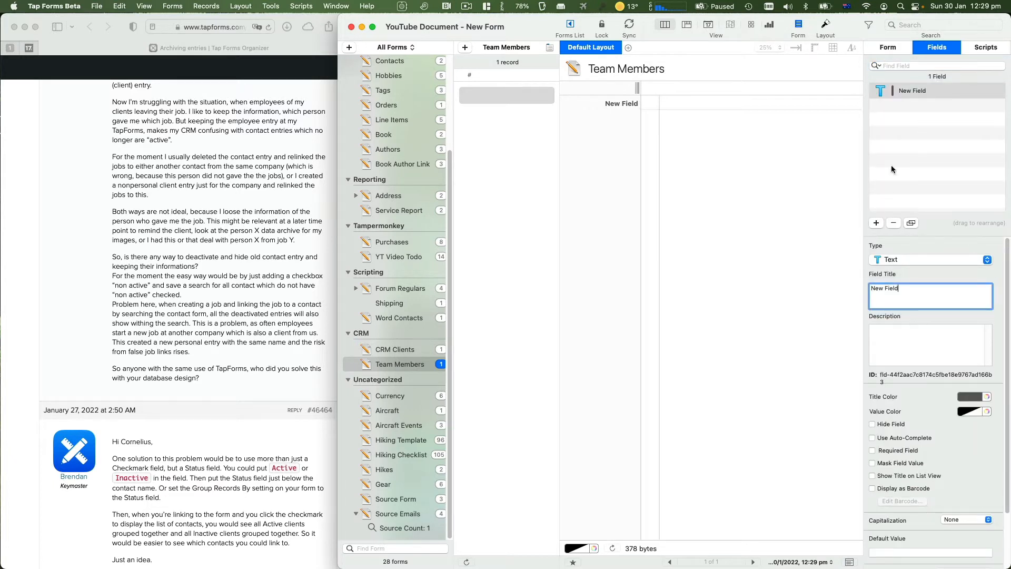
click(921, 93)
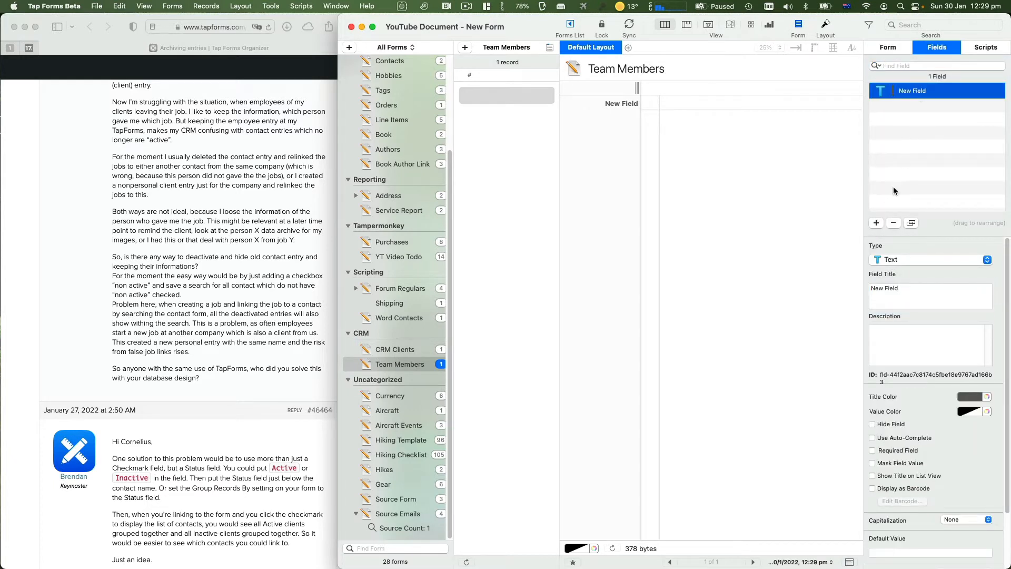
click(893, 223)
click(541, 221)
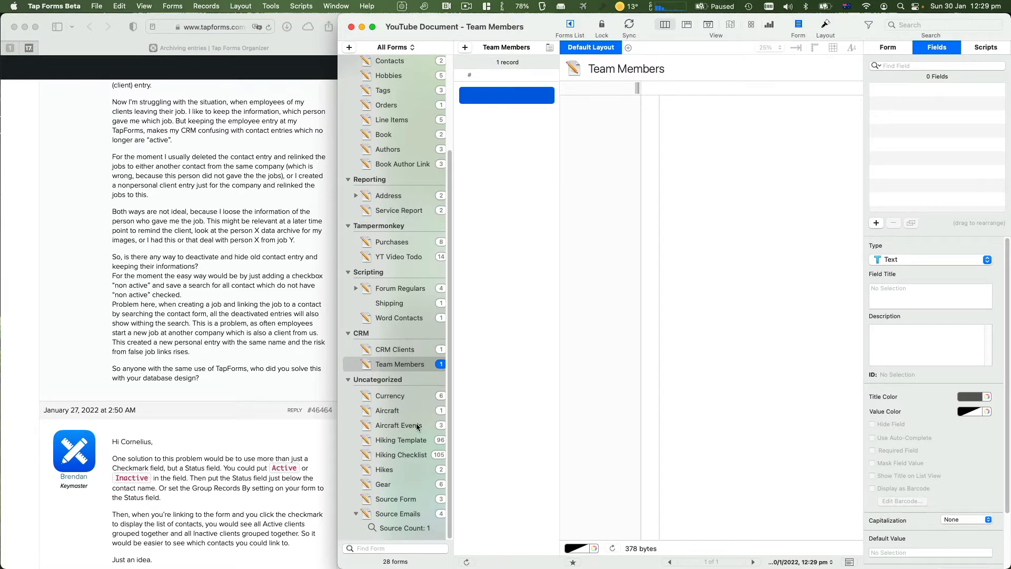
Prefix the form name with CRM so it reads 'CRM Team Members'
click(898, 51)
click(905, 76)
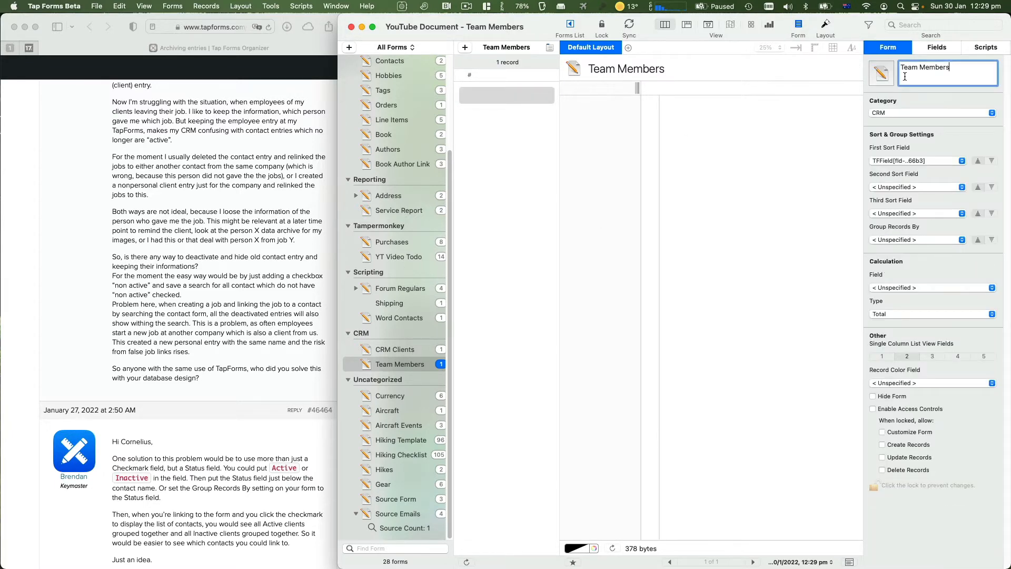
key(Up)
text(CRM)
key(Return)
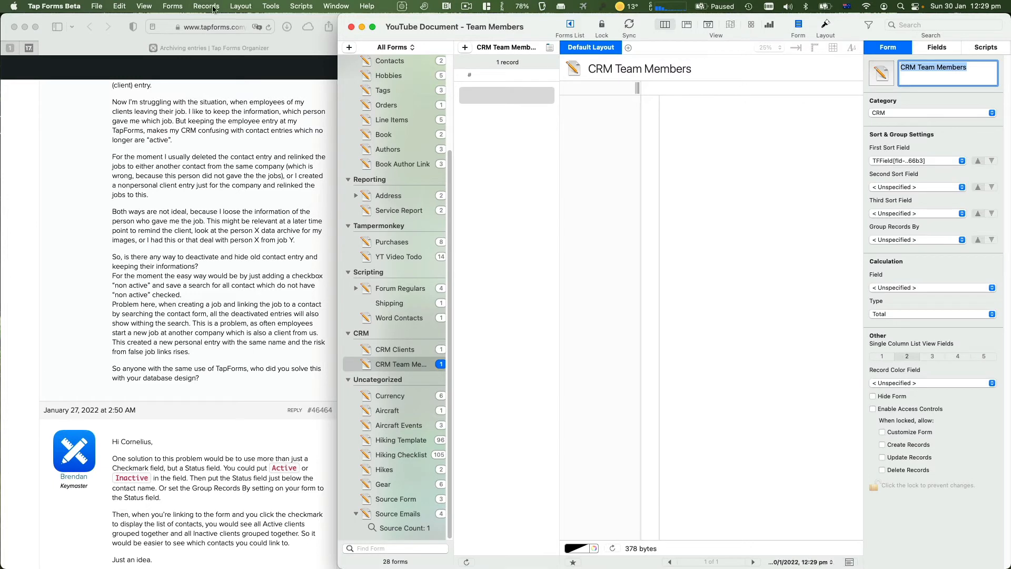
Add a new form in the CRM group named 'CRM Jobs'
click(349, 47)
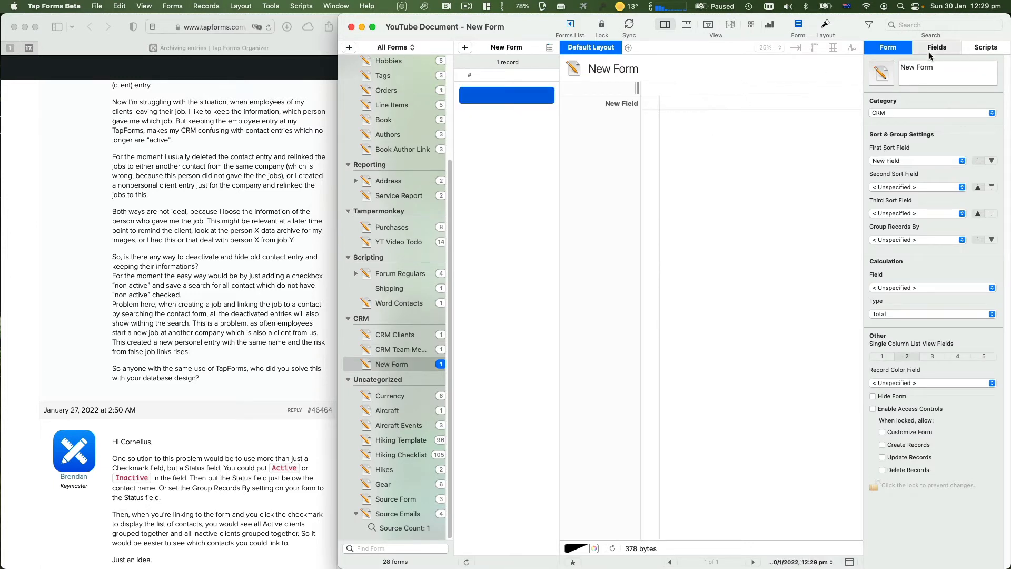
click(956, 63)
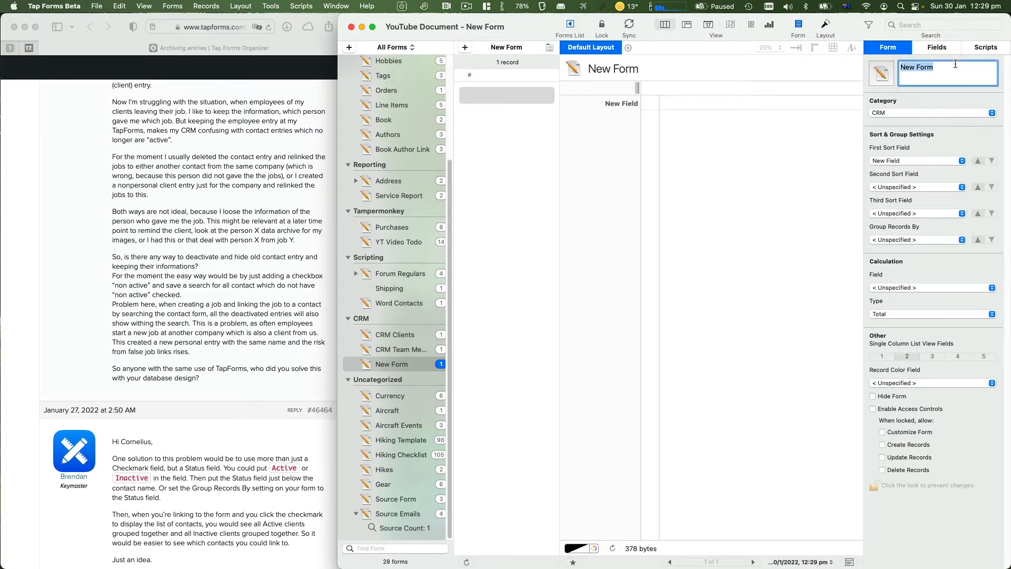
text(CRM Jobs)
key(Return)
Retitle the CRM Jobs default field to 'Job Name'
click(940, 47)
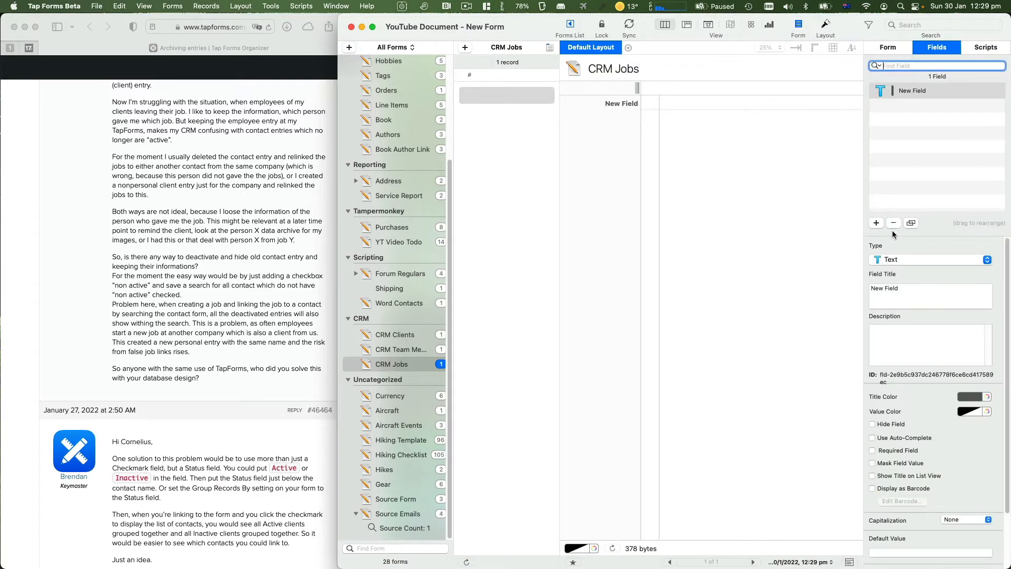
click(929, 293)
double_click(929, 289)
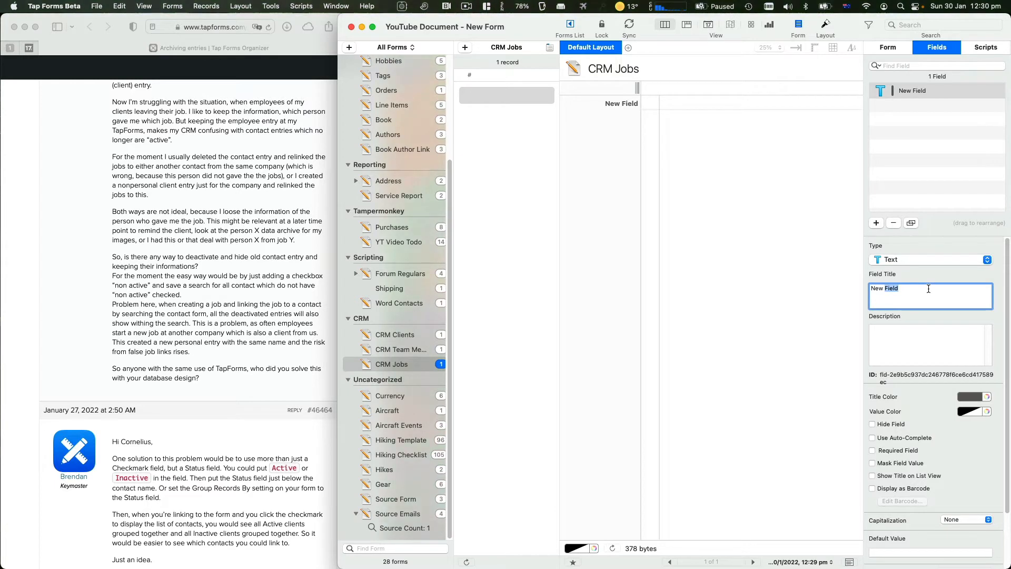
key(super+a)
text(Job )
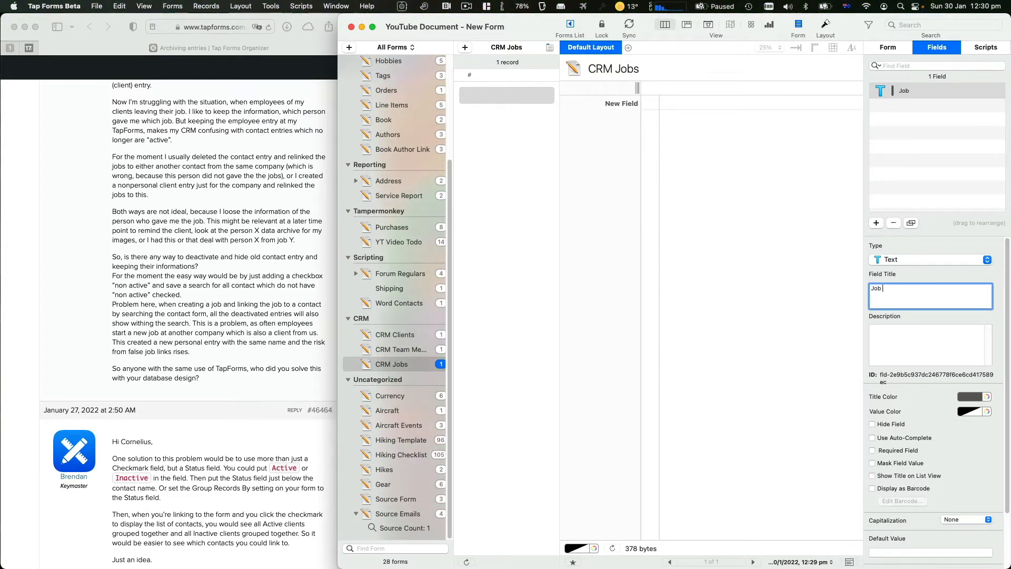
text(Name)
key(Return)
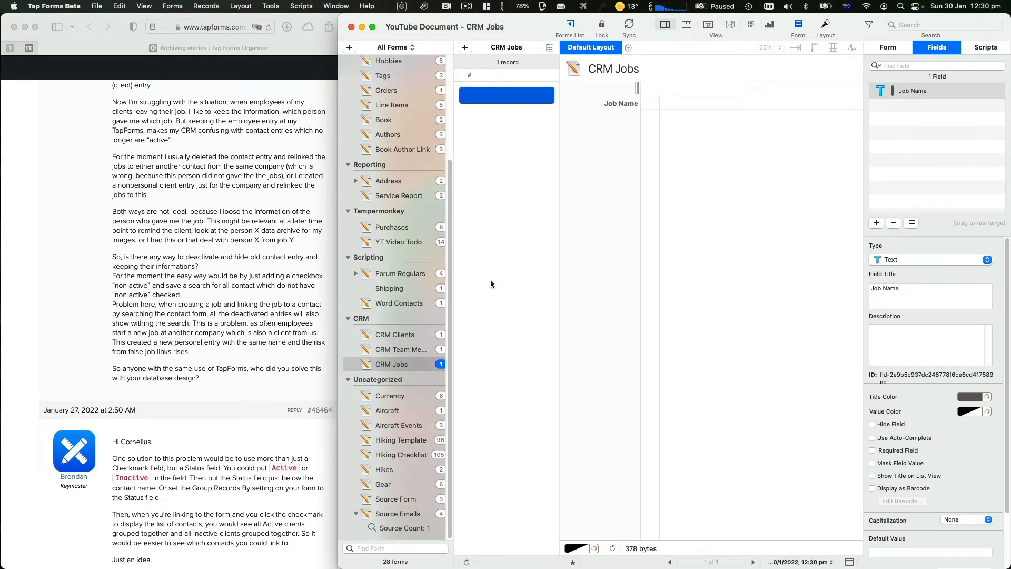
Bring the forum thread in Safari forward
scroll(227, 380, down, 5)
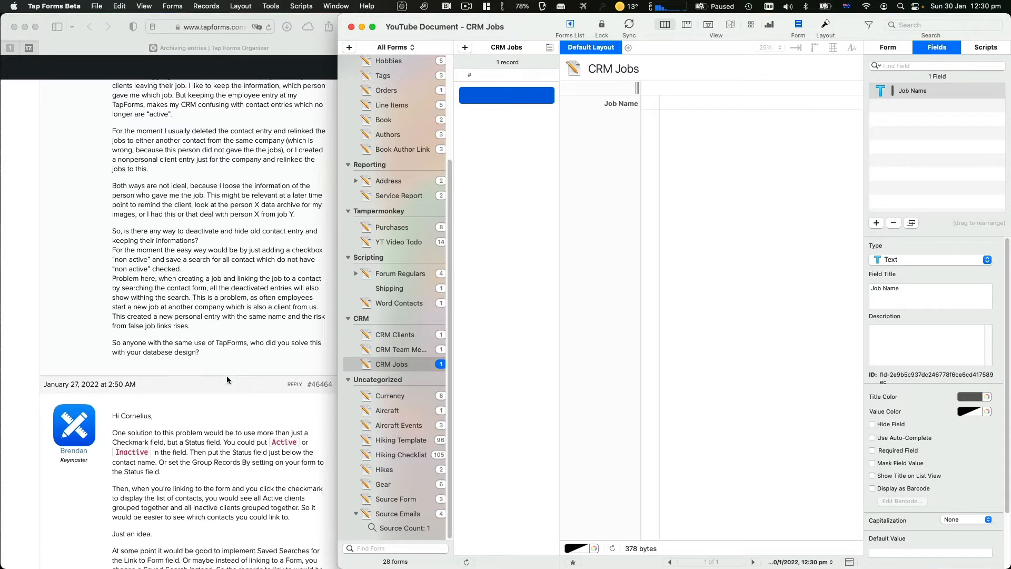
scroll(227, 380, down, 10)
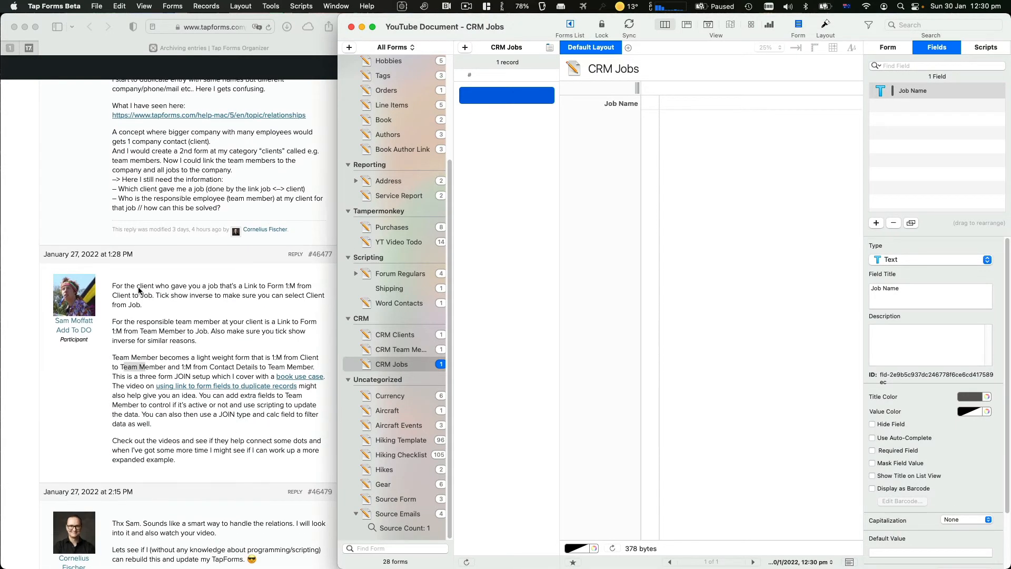
click(263, 287)
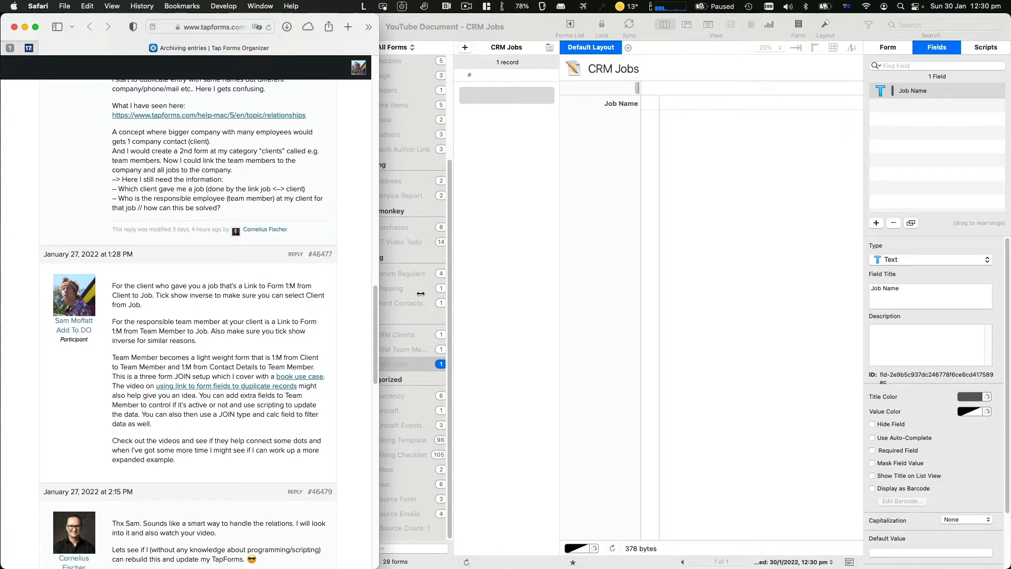
Give CRM Clients a Link to Form field to CRM Jobs with inverse relationship shown, then view CRM Jobs
click(586, 279)
click(395, 335)
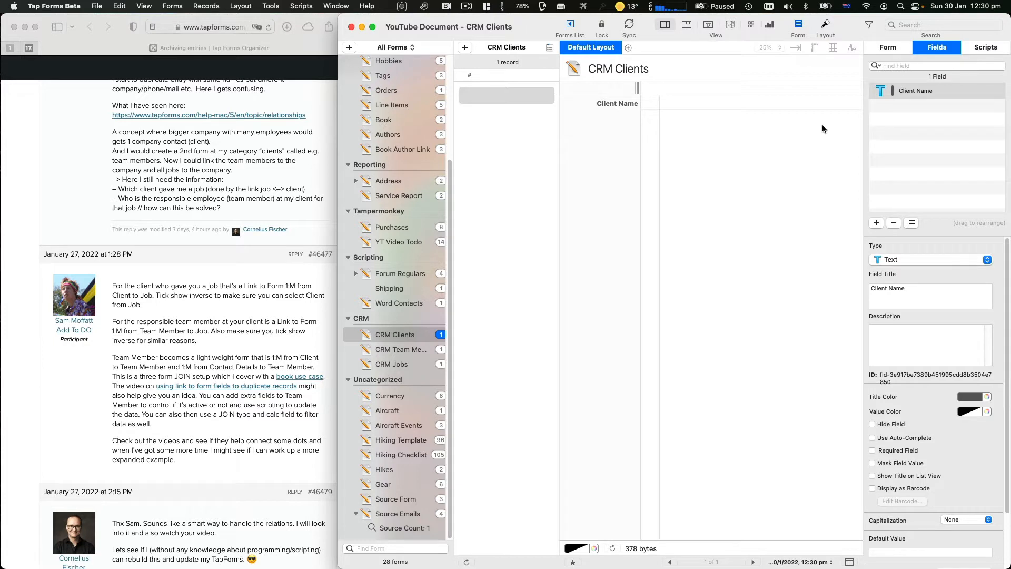
click(877, 223)
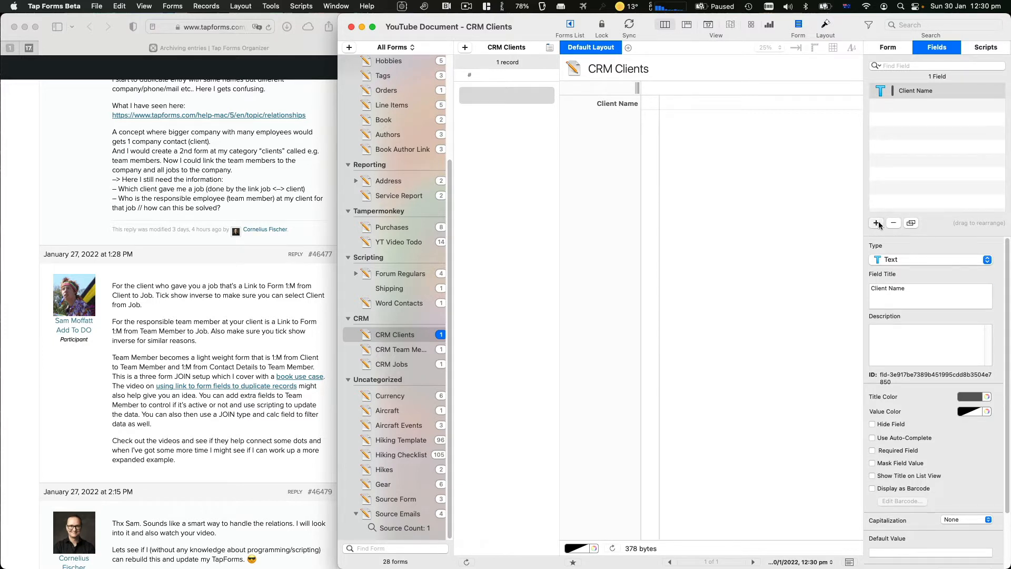
click(892, 260)
click(902, 407)
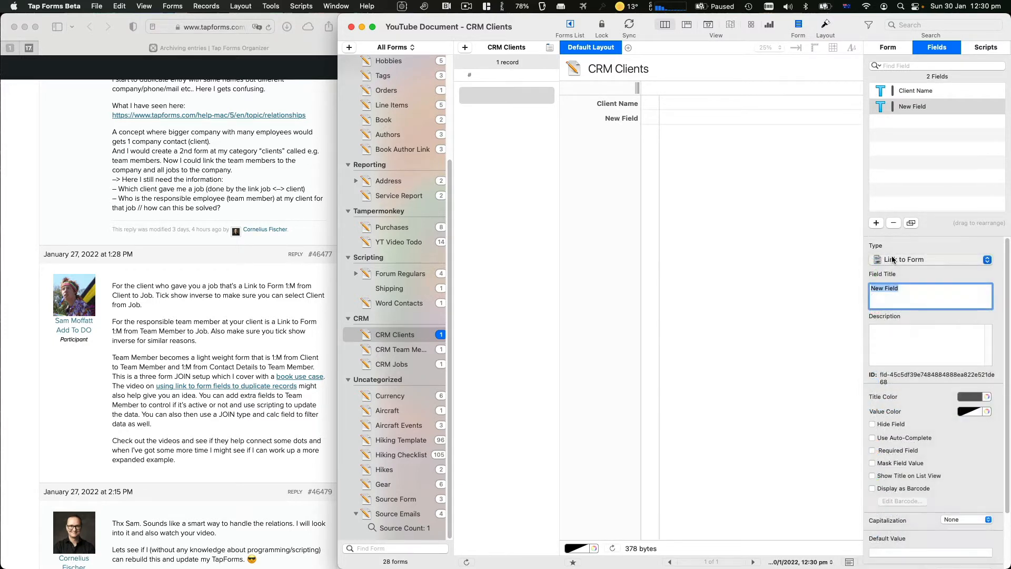
click(929, 429)
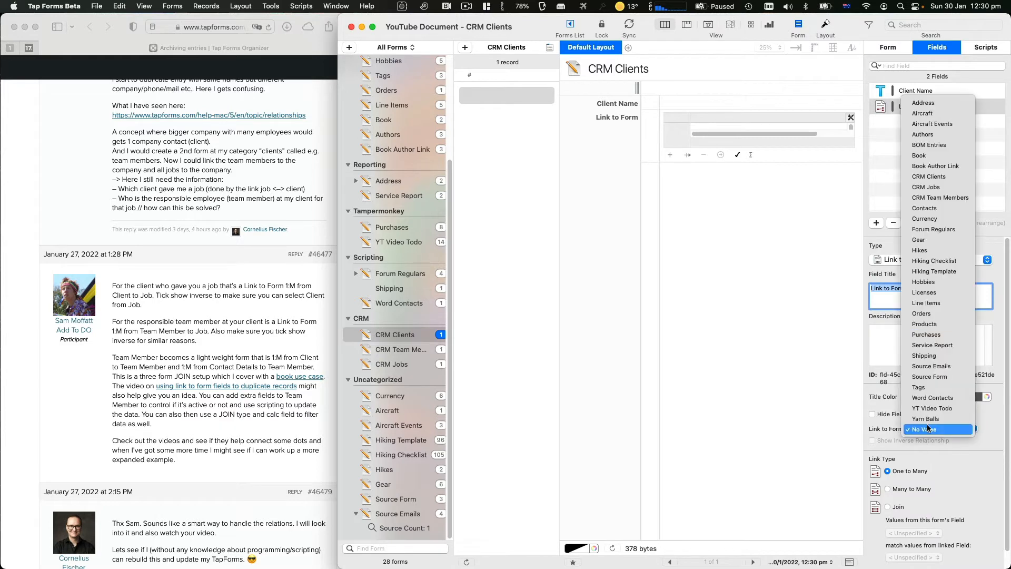
click(928, 188)
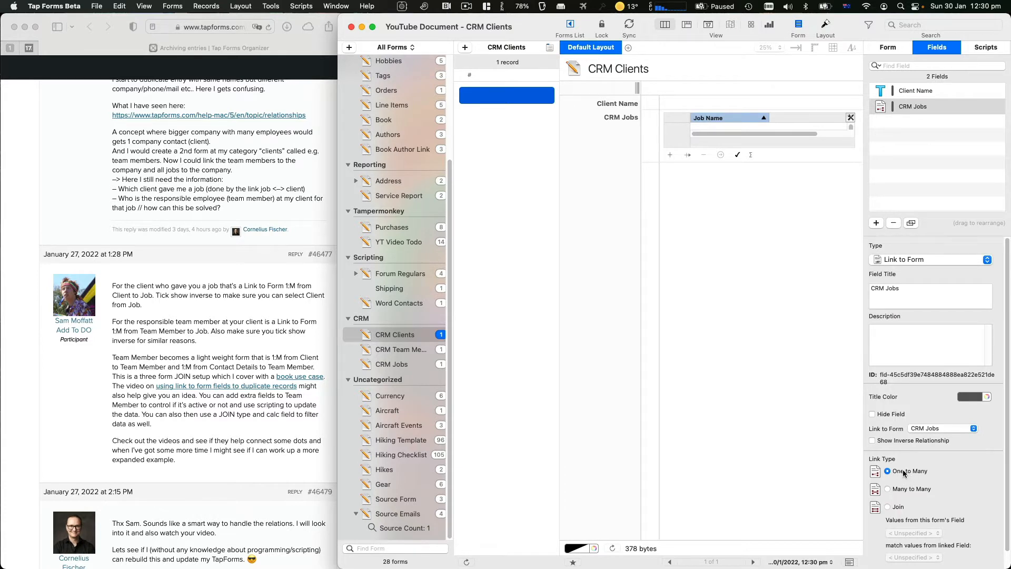
click(881, 442)
click(397, 364)
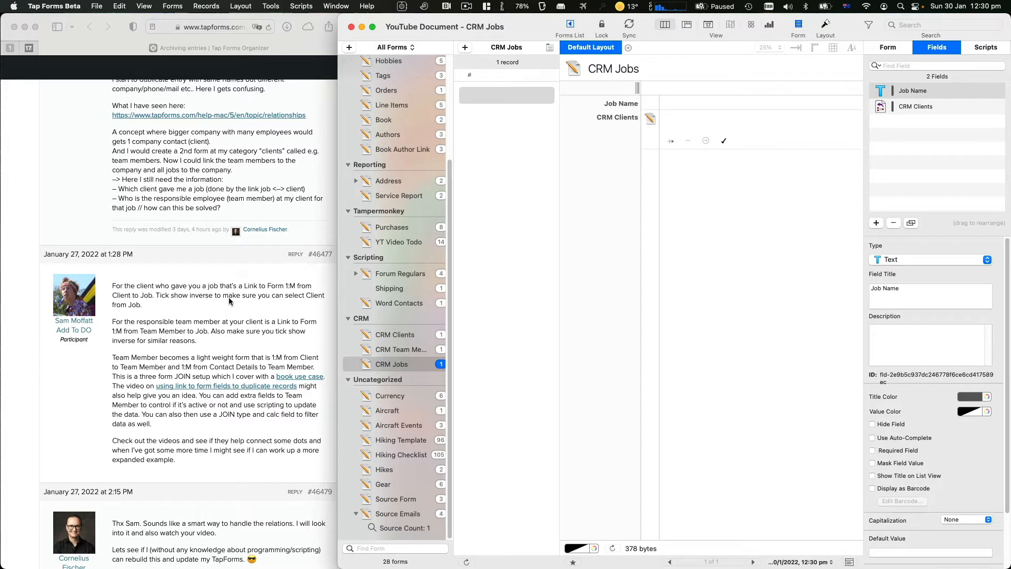
Add a second, empty record to CRM Jobs and show its Form settings
click(149, 328)
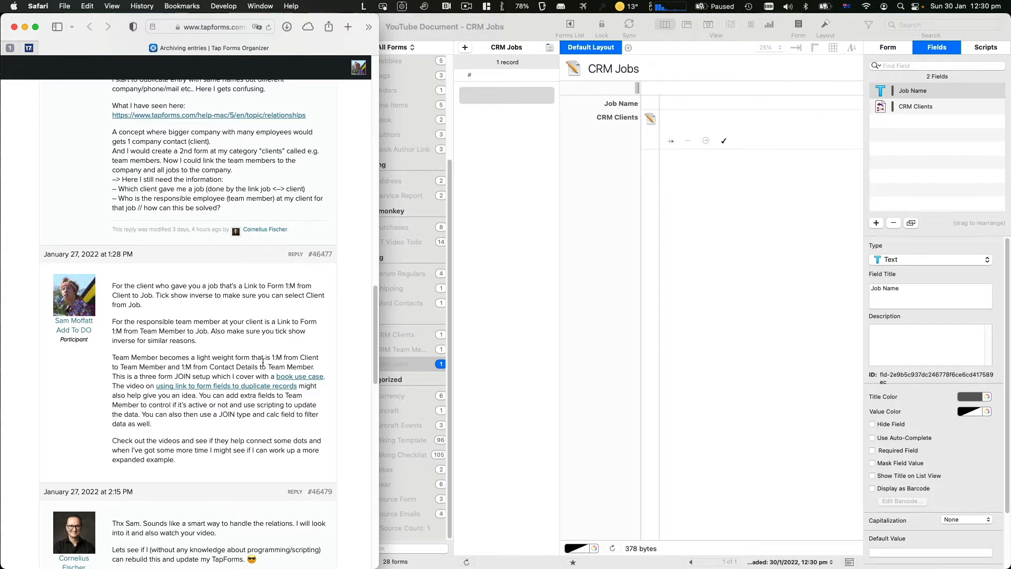
click(432, 332)
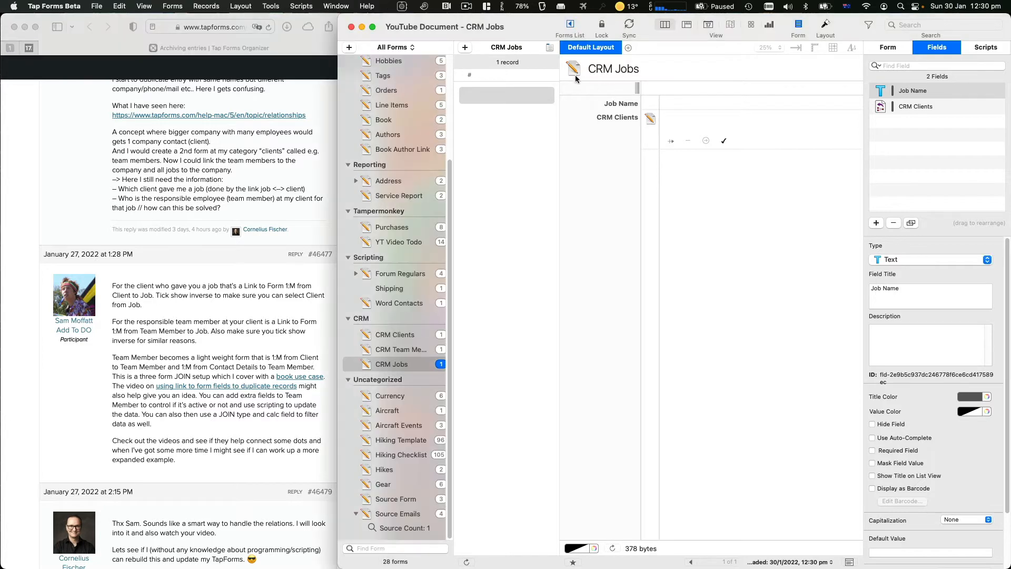
click(465, 47)
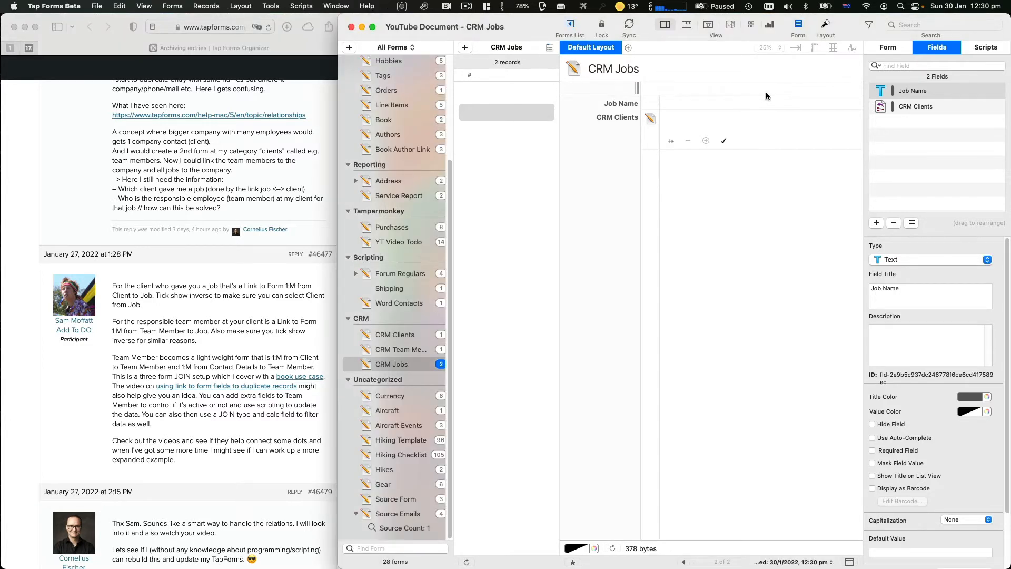
click(872, 49)
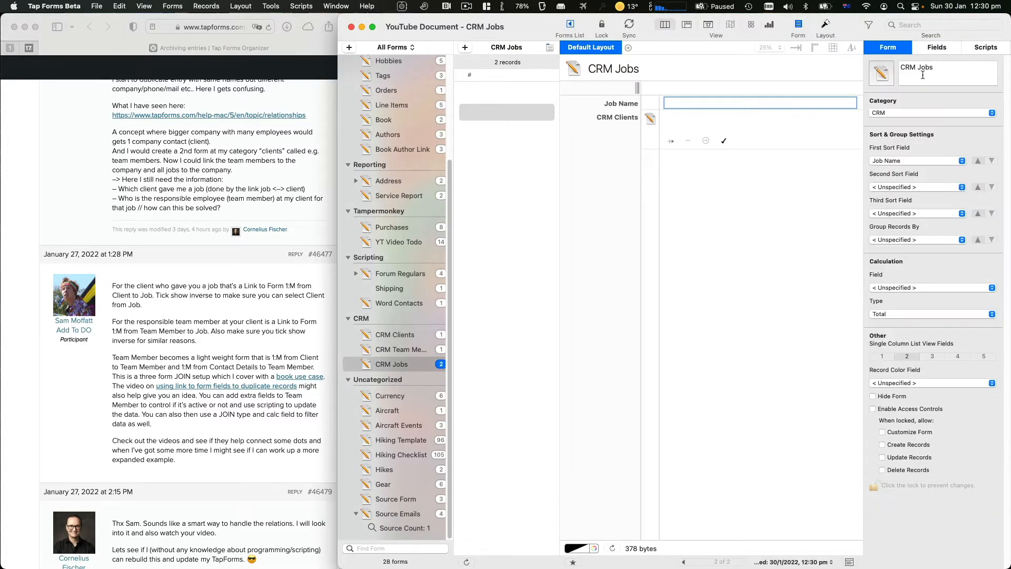
Add a new form in the CRM group named 'CRM Contact Details'
click(349, 48)
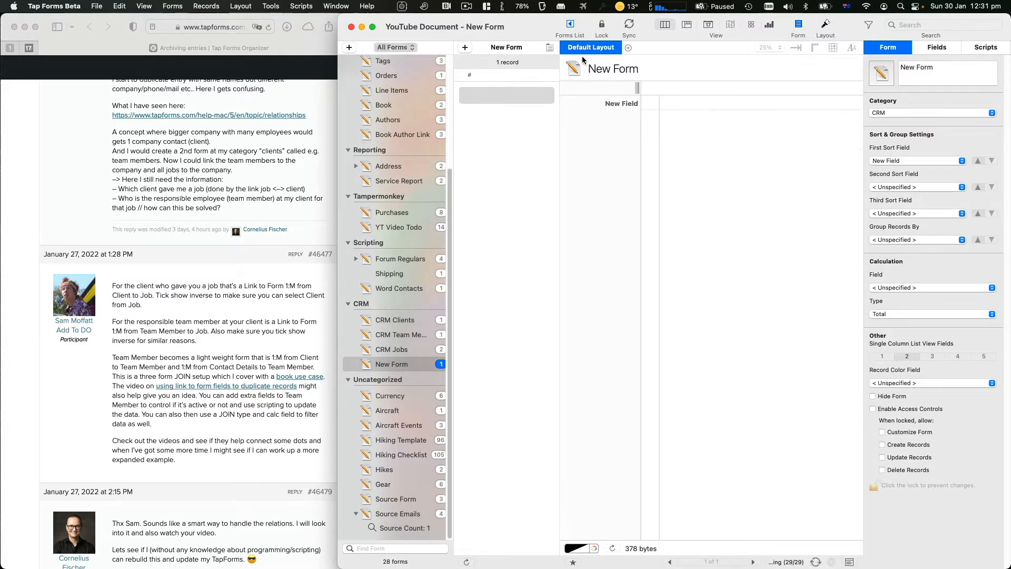
double_click(942, 72)
click(942, 72)
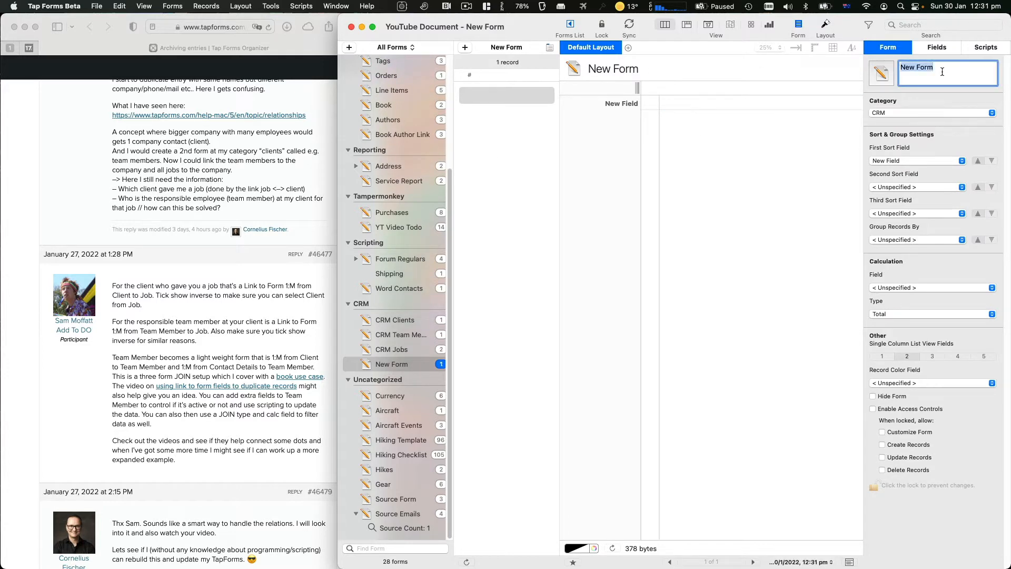
text(CRM Contact Details)
key(Return)
Retitle the form's default field to 'Name'
click(950, 45)
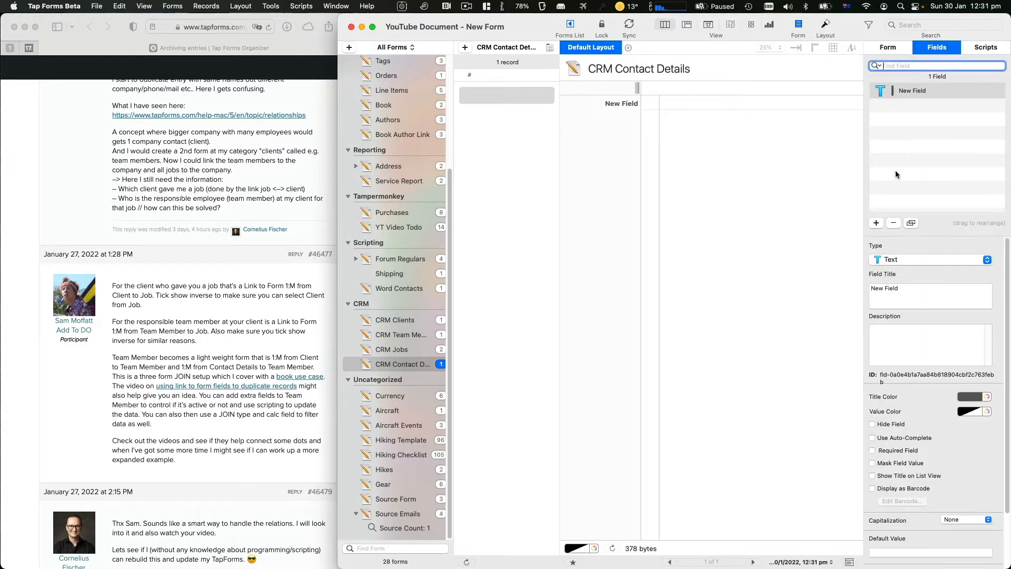
triple_click(917, 293)
text(Name)
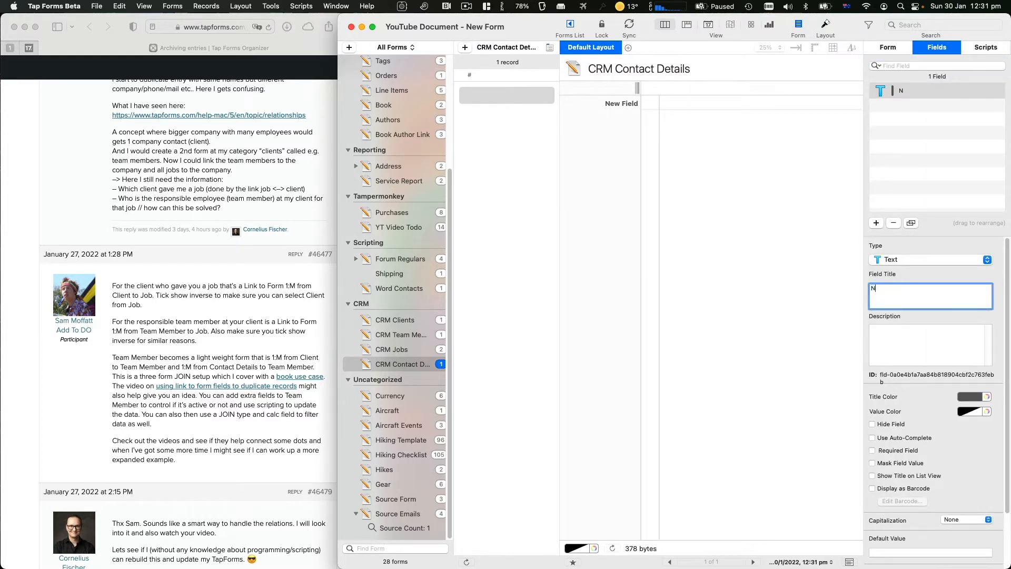
key(Return)
Look over the existing Contacts form, then return to CRM Contact Details
scroll(381, 189, up, 5)
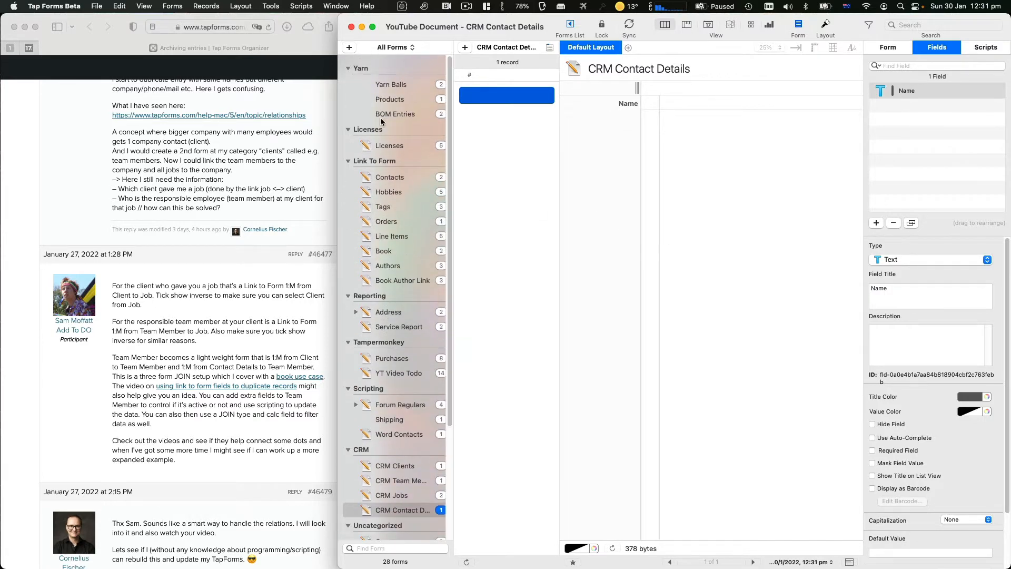
click(389, 180)
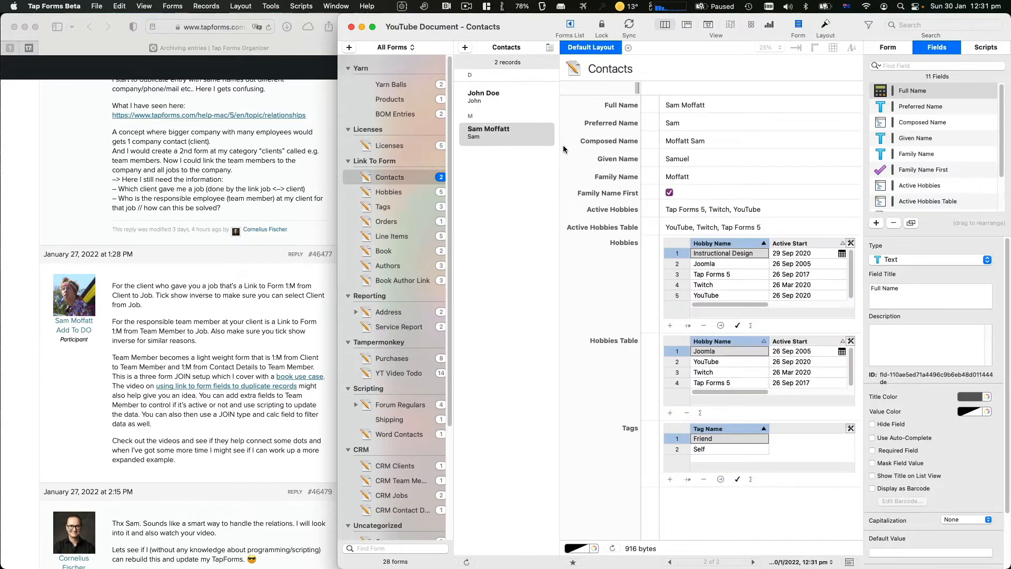
scroll(421, 369, down, 3)
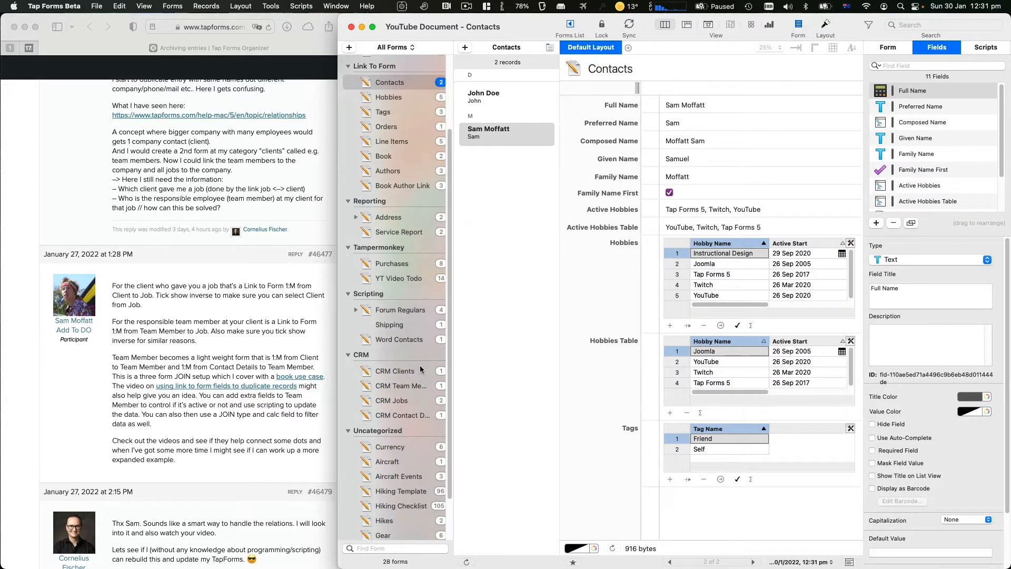
scroll(421, 369, up, 1)
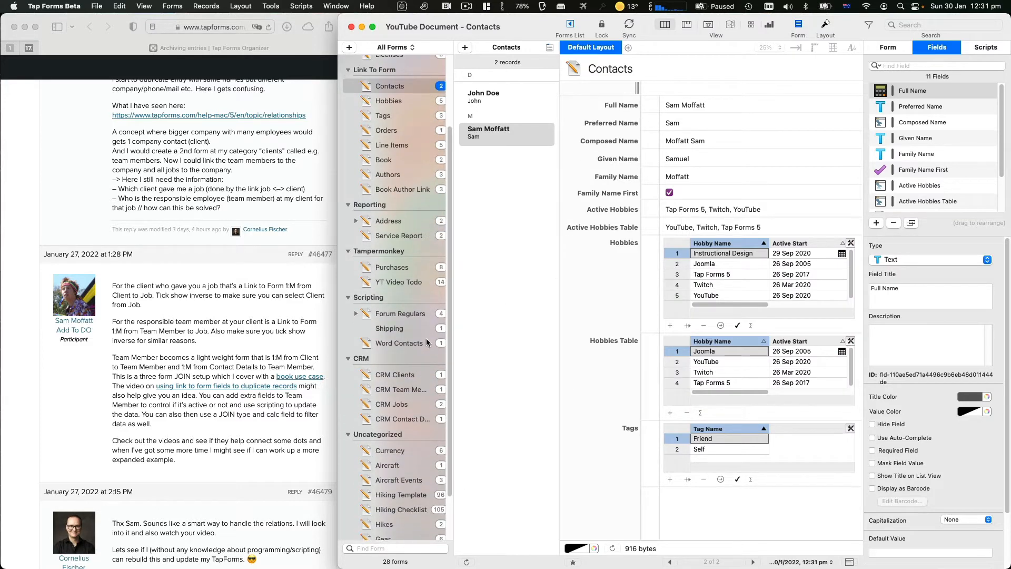
scroll(427, 343, down, 2)
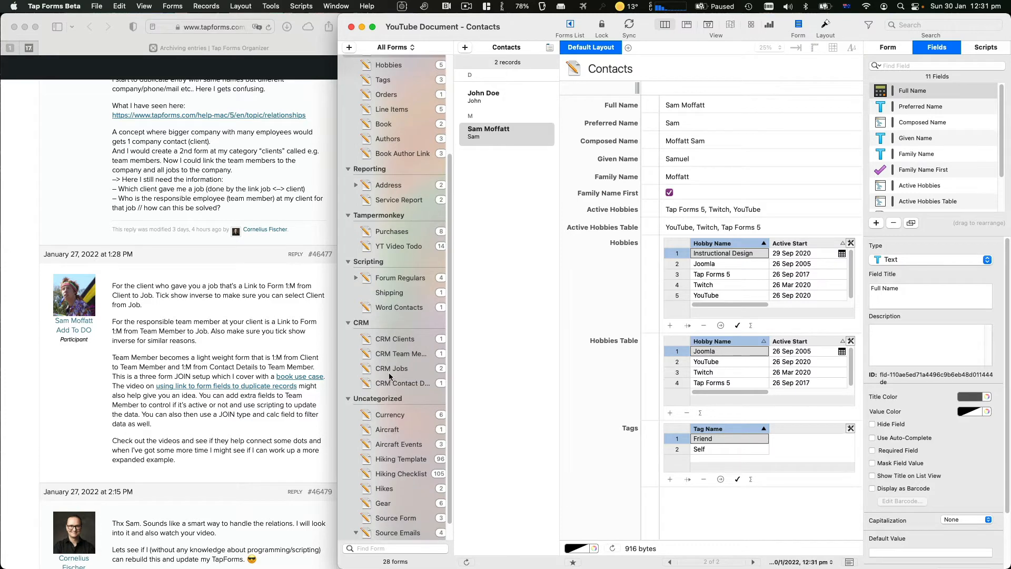
click(390, 383)
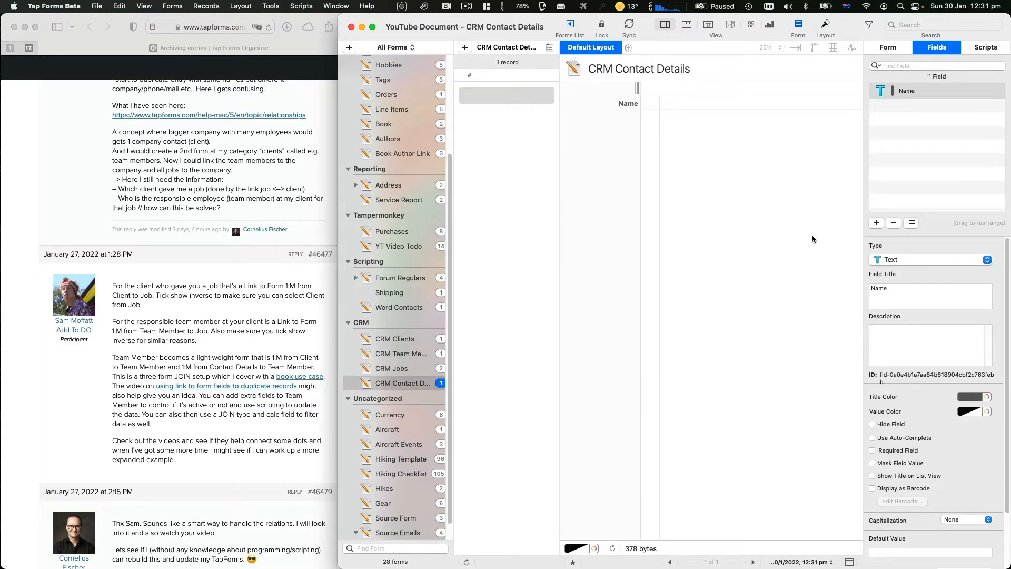
Add Phone Number, Web Site and Email fields to CRM Contact Details
click(876, 223)
click(888, 260)
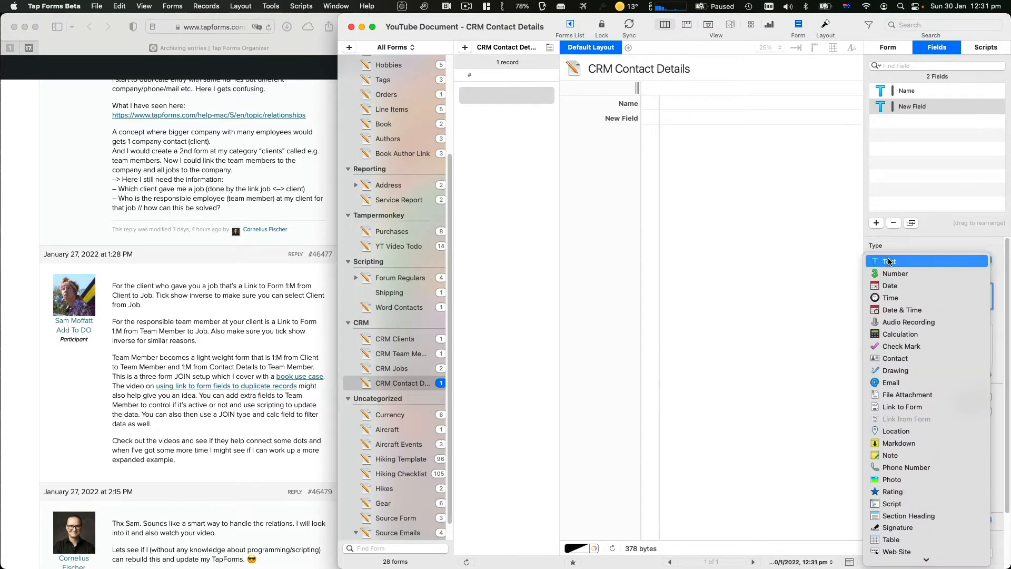
key(p)
key(Return)
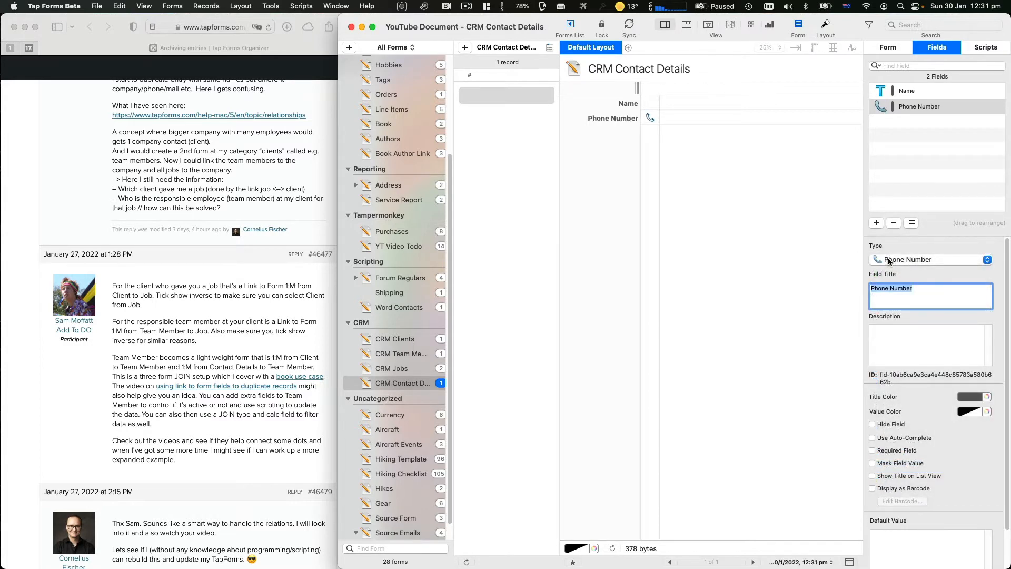
click(875, 222)
click(889, 260)
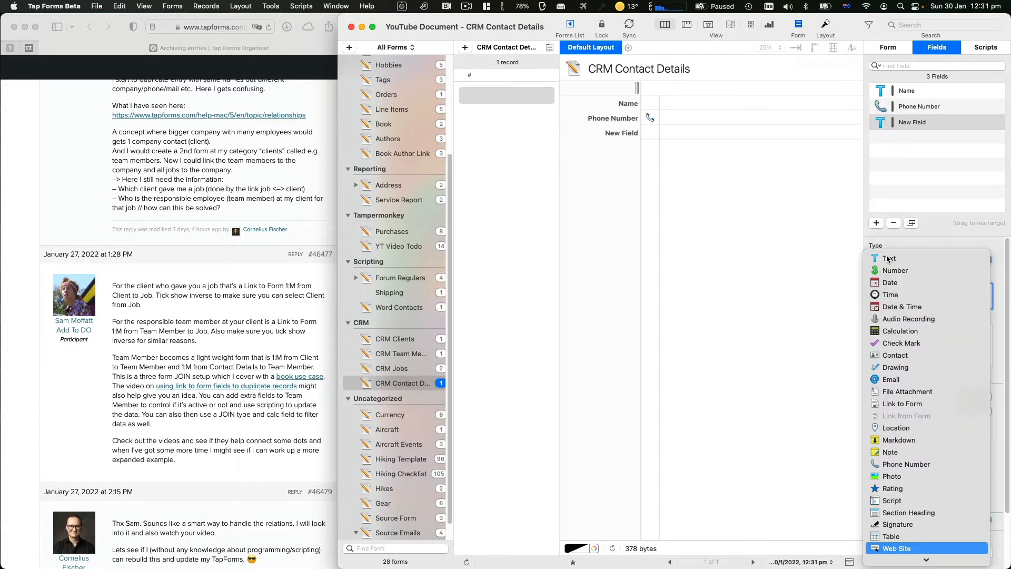
key(Return)
click(876, 223)
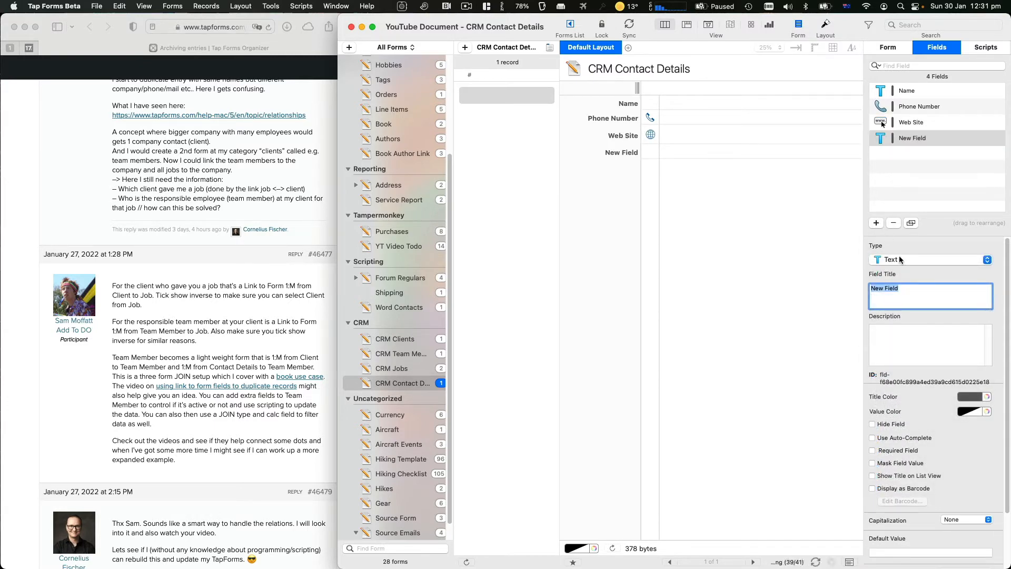
click(901, 259)
key(e)
key(Return)
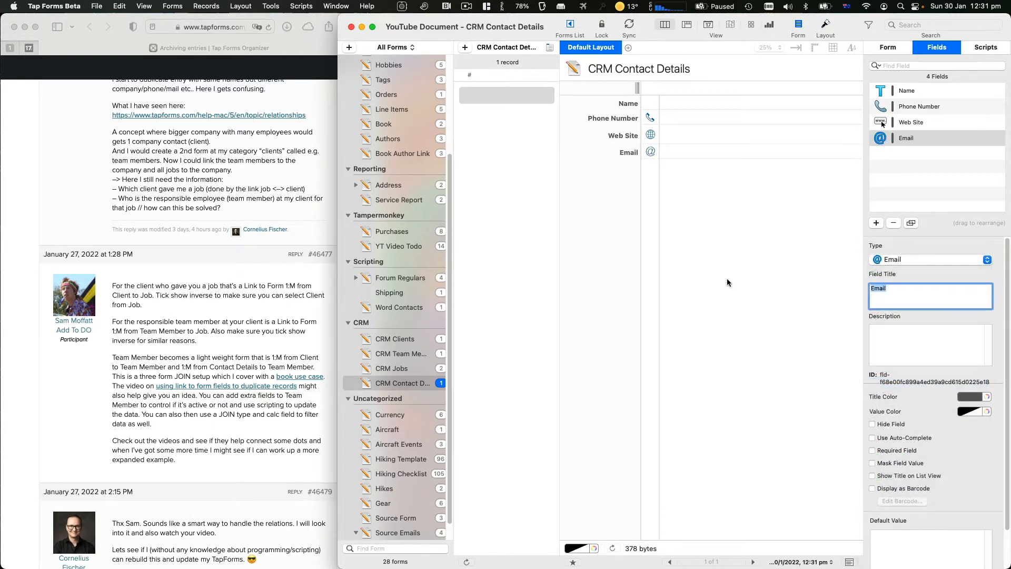
click(679, 281)
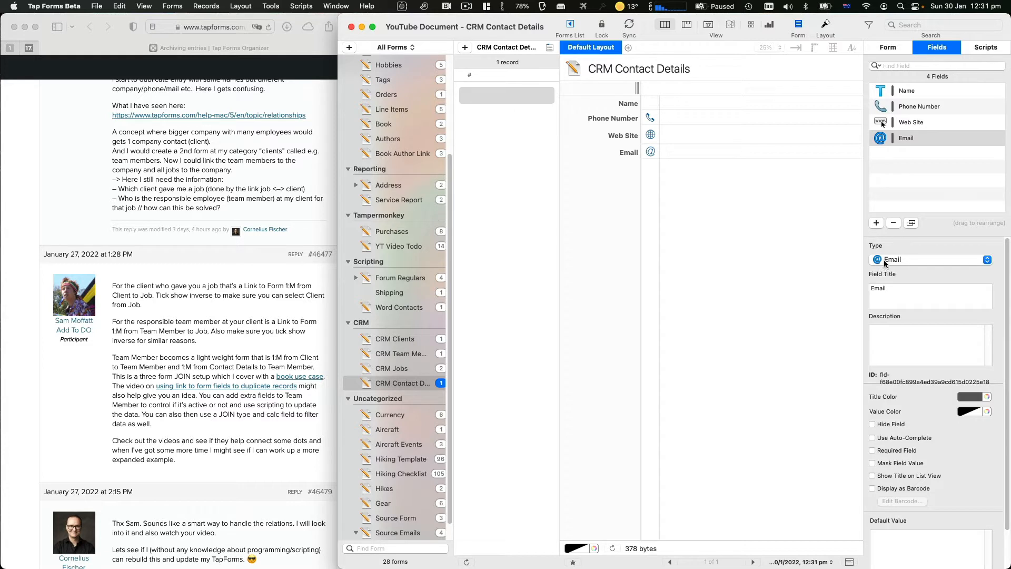
Add a Location-type field titled 'Address'
click(876, 223)
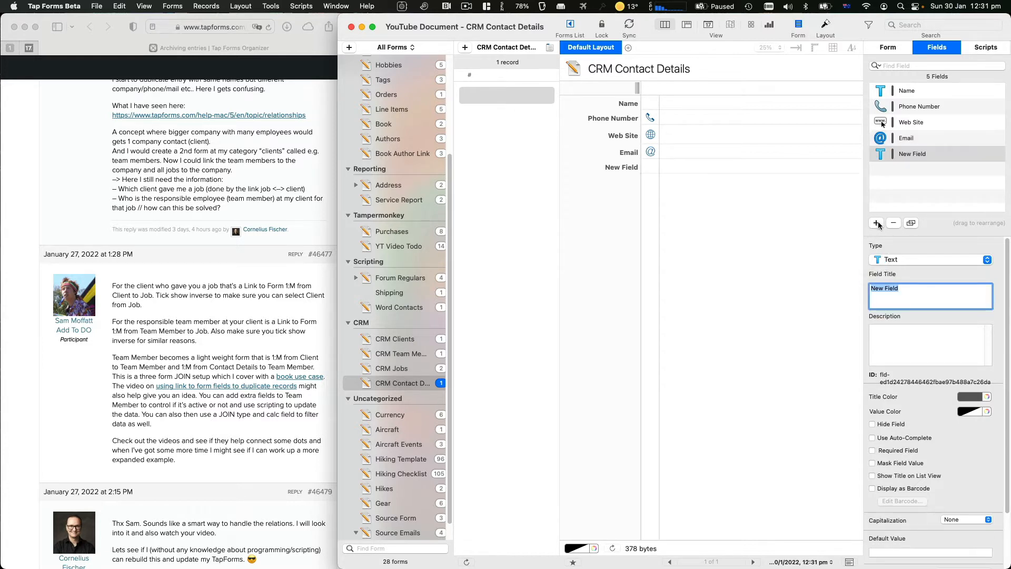
click(894, 260)
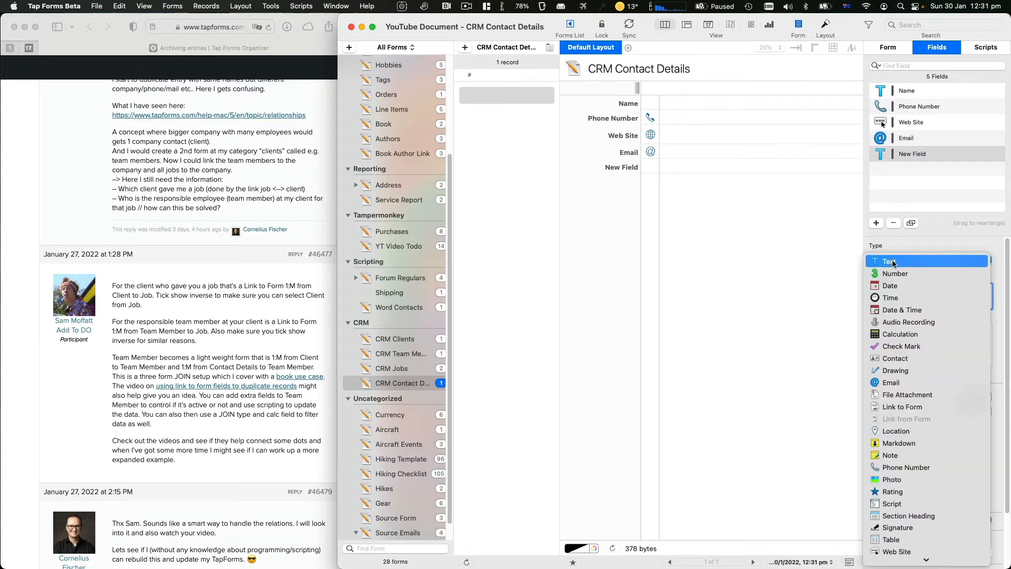
scroll(891, 321, down, 2)
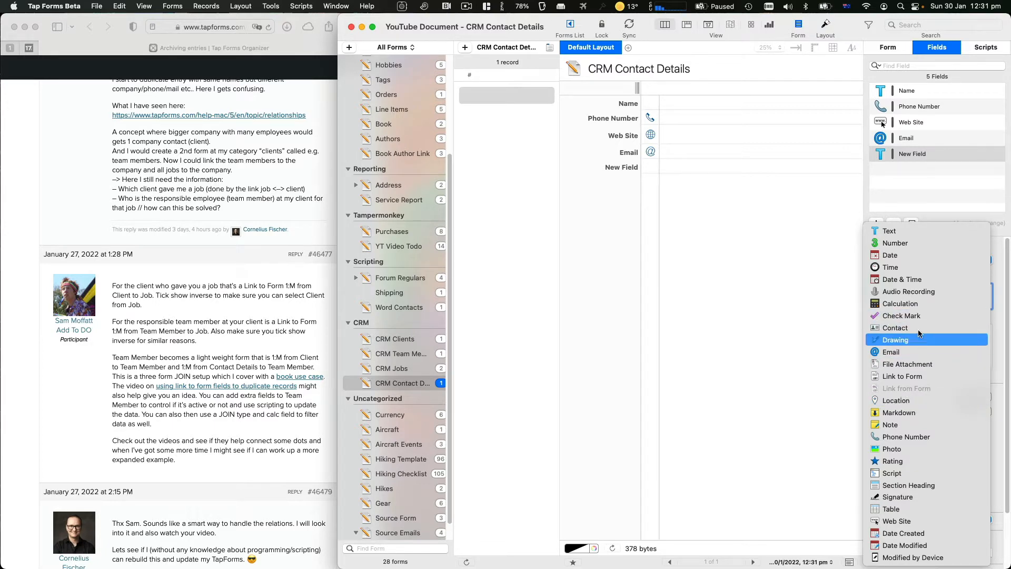
click(896, 400)
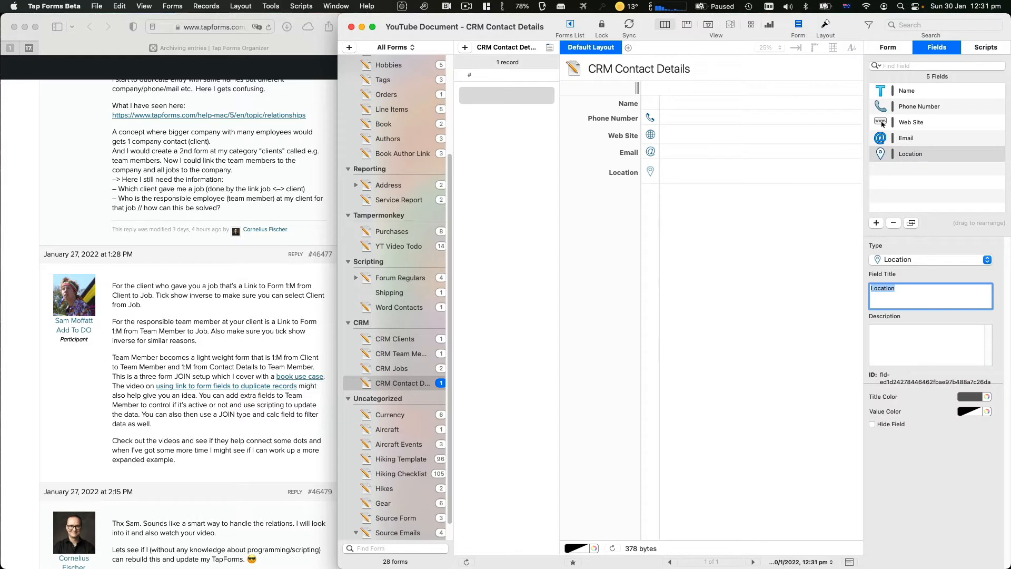
text(Address)
key(Return)
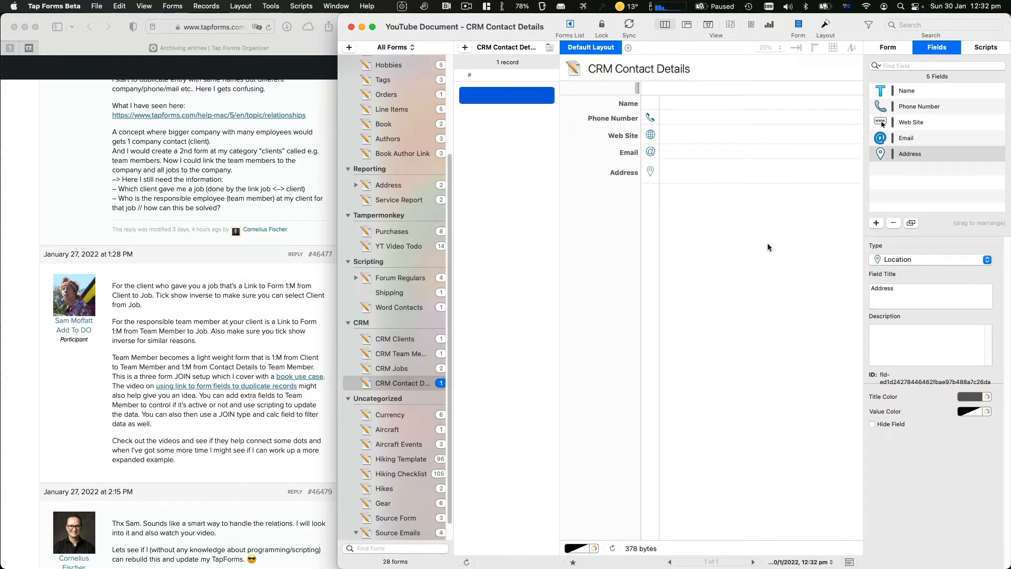
Enter the contact's full street address in the Address field
click(768, 245)
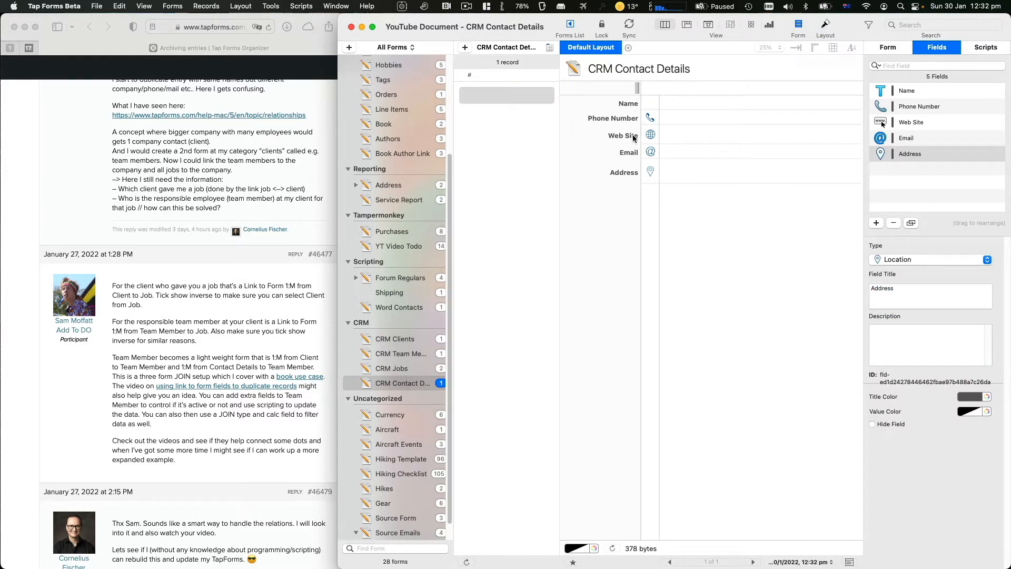
click(710, 171)
text(1 i)
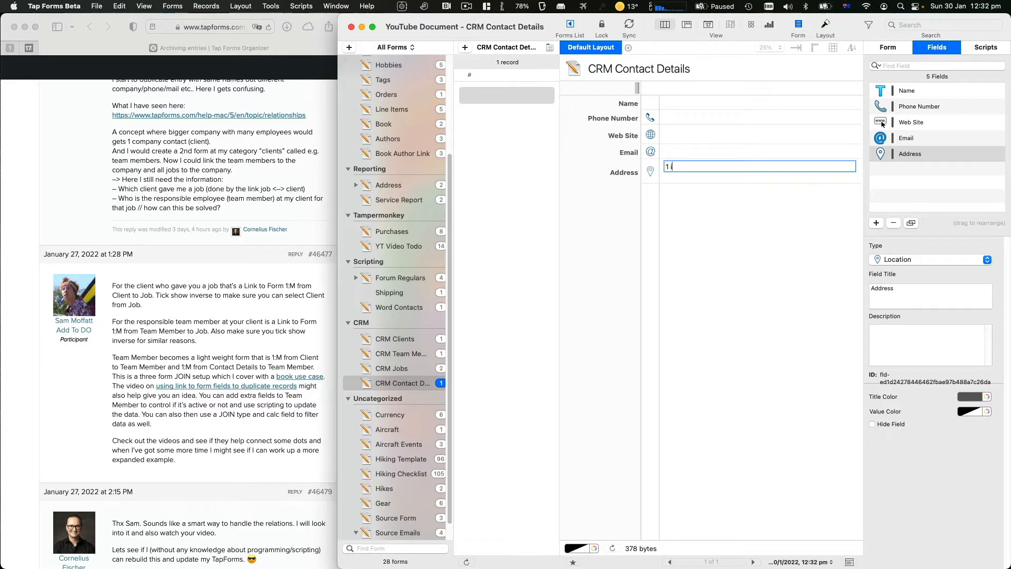
text(nfinite loop)
key(Return)
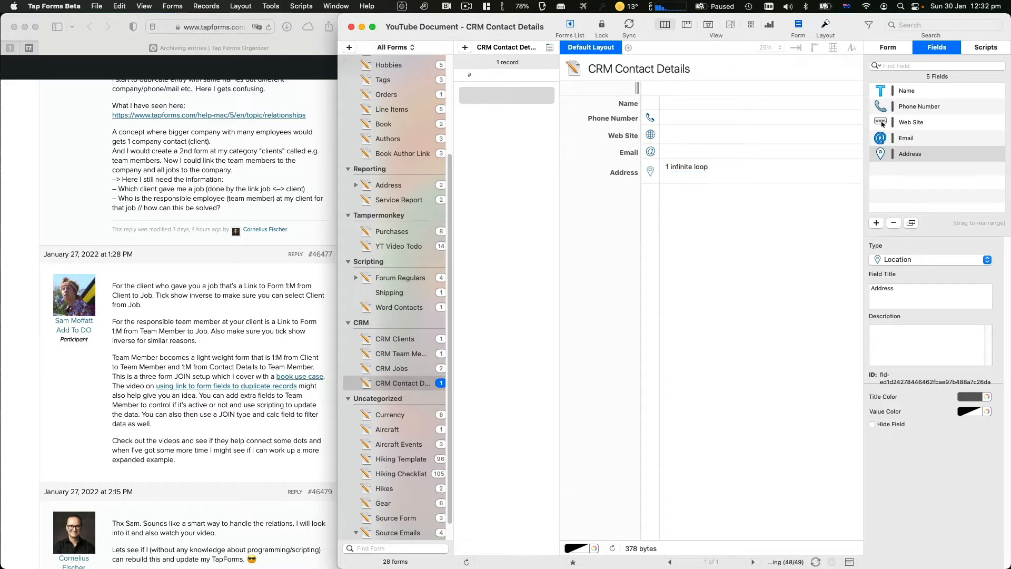
click(745, 167)
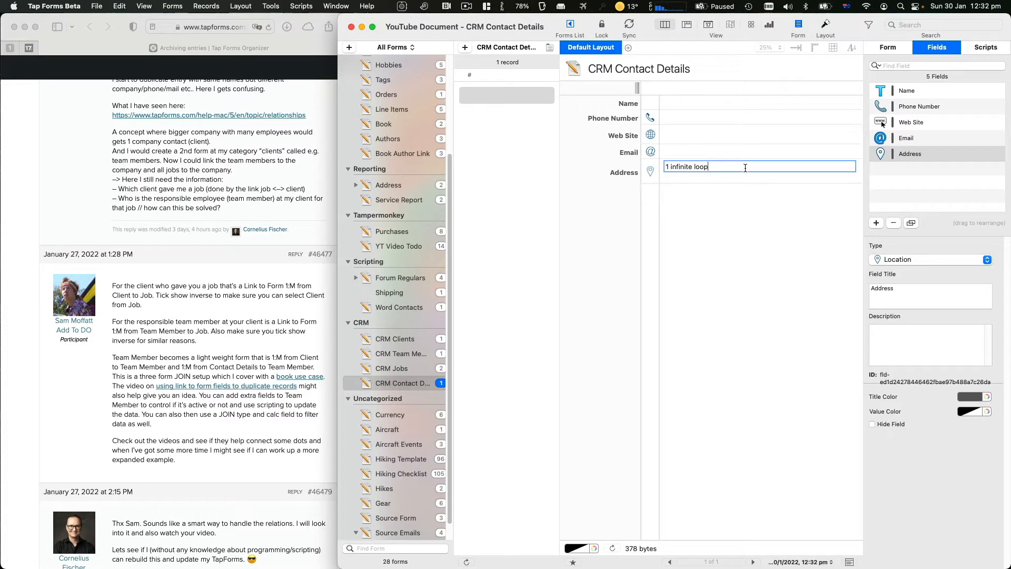
text(, cupertino, california)
key(Return)
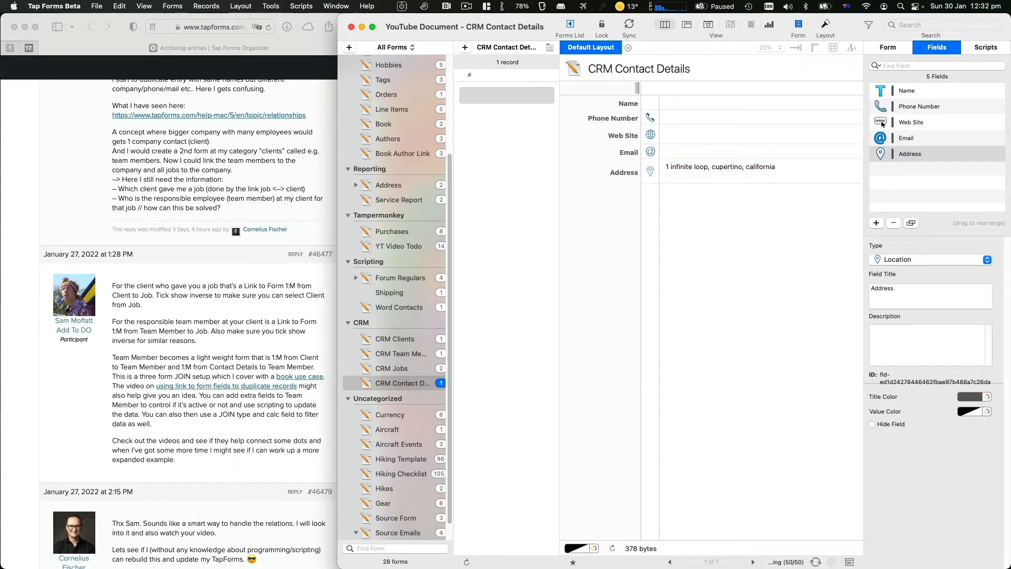
Locate the address on the map and save it with its coordinates
click(651, 172)
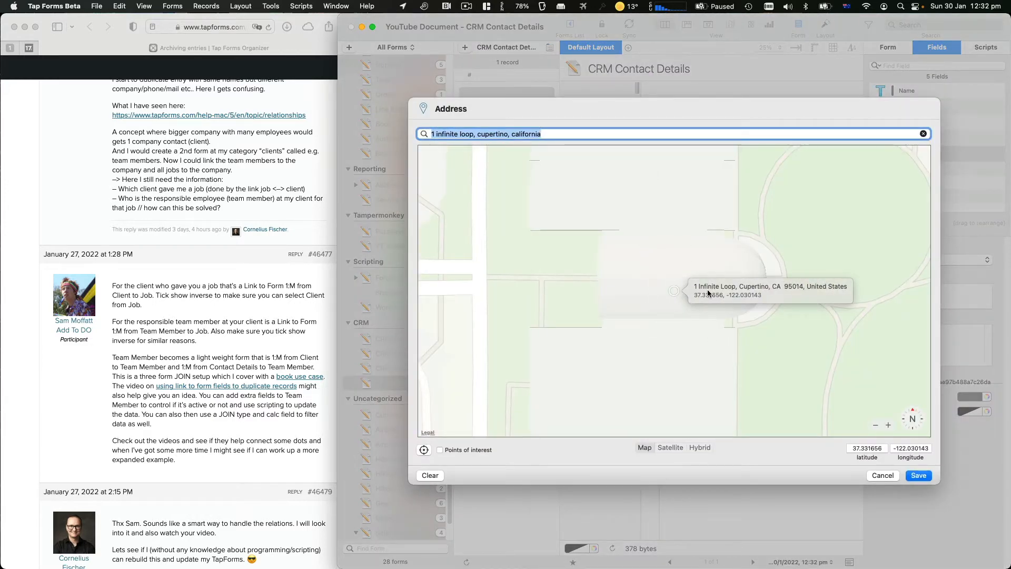
drag(613, 324, 579, 364)
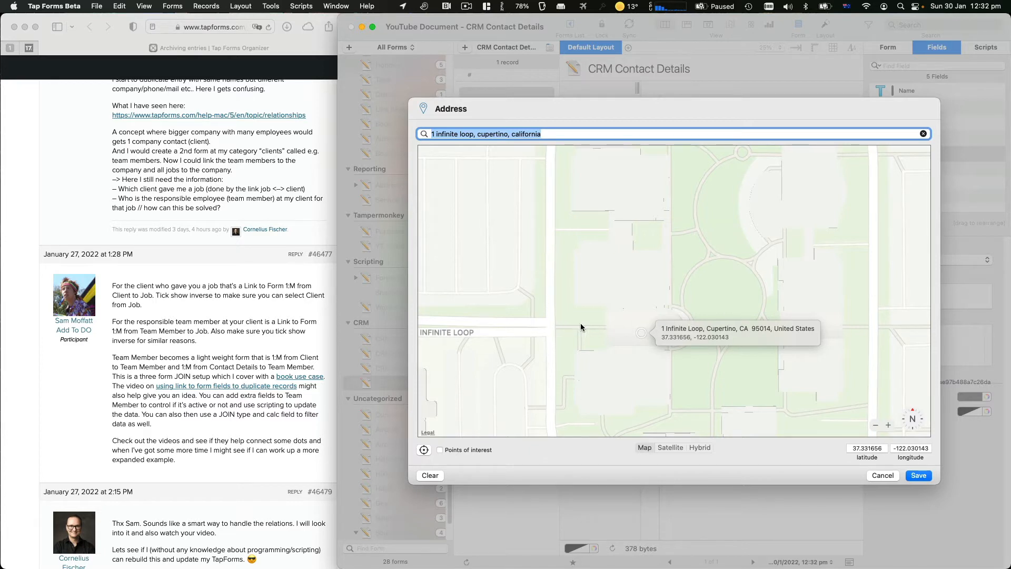
click(911, 476)
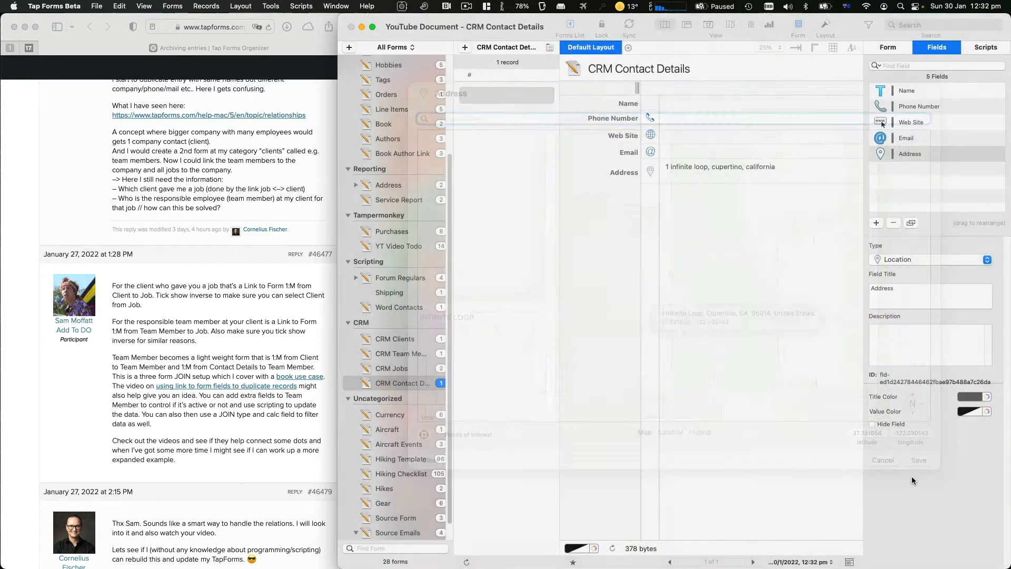
Fill in the contact's name, phone number and e-mail, keeping web site apple.com
click(672, 100)
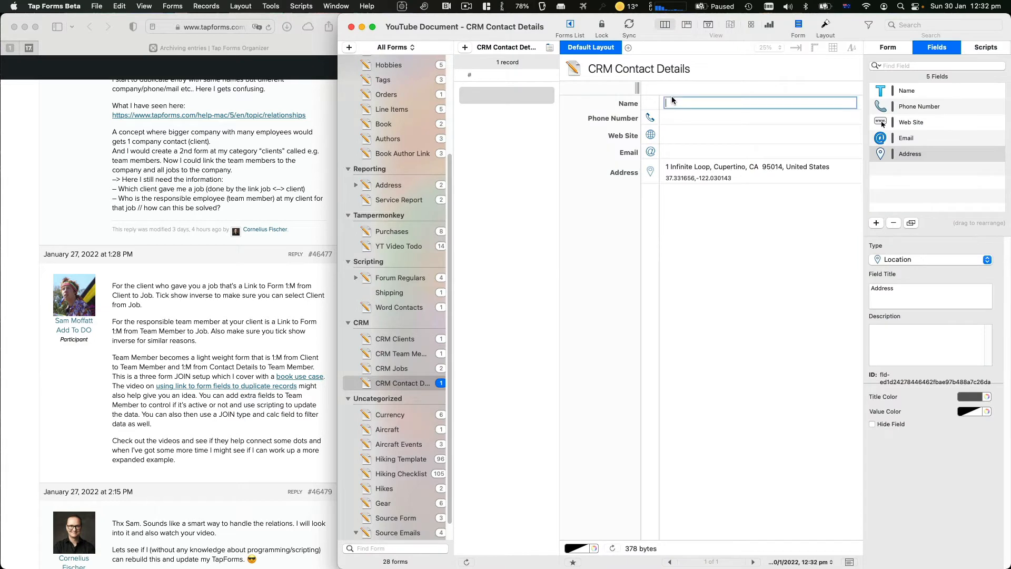
text(Tim Cook)
key(Tab)
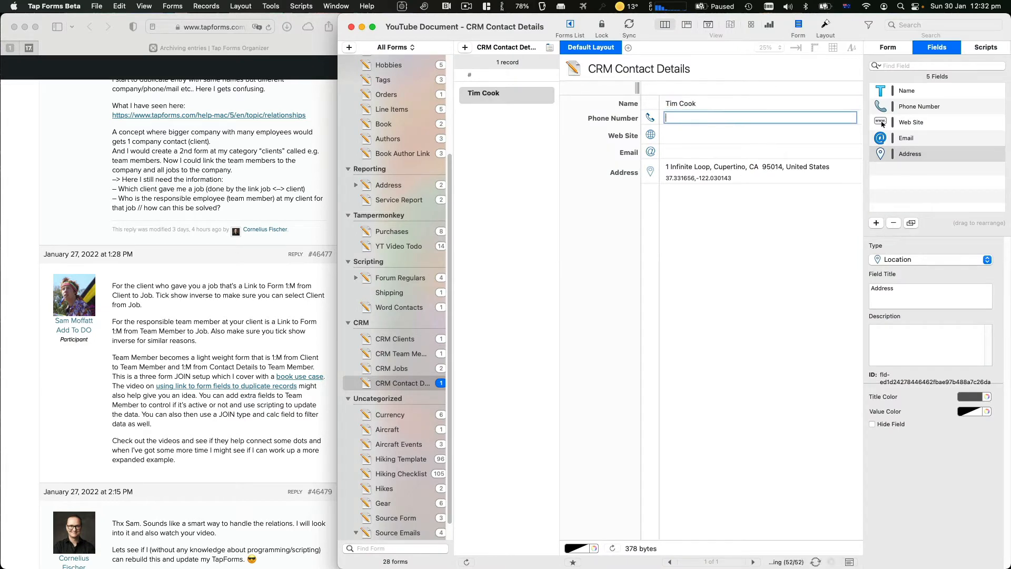
text(555-555-555)
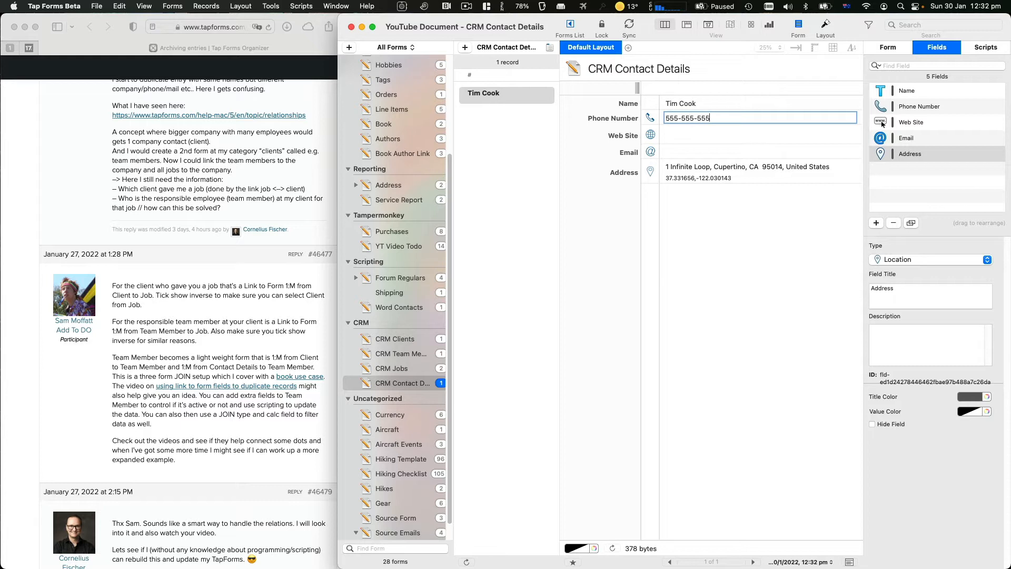
text(5)
key(Tab)
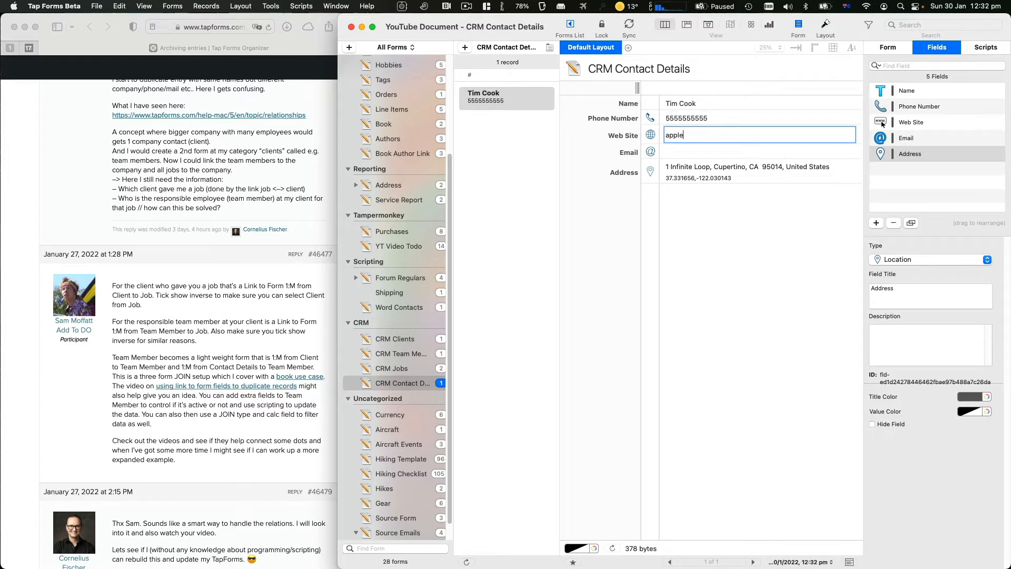
key(Tab)
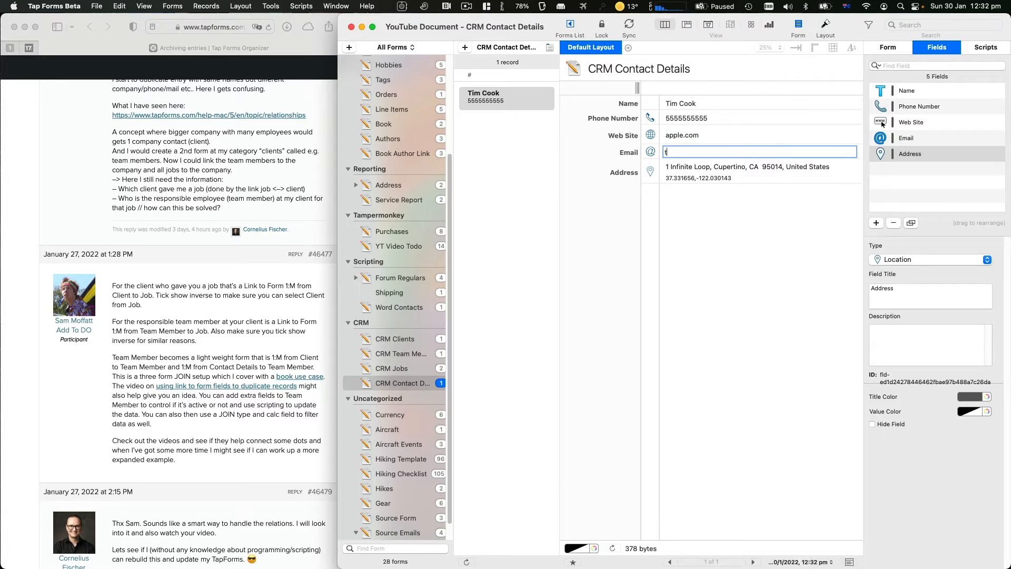
key(Return)
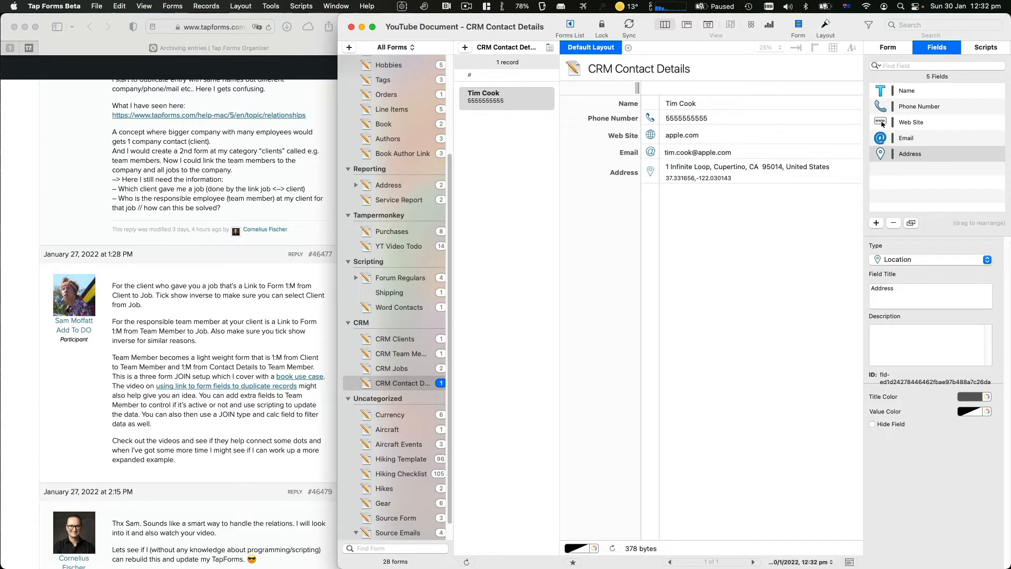
Switch to the CRM Team Members form and back to CRM Contact Details
click(526, 277)
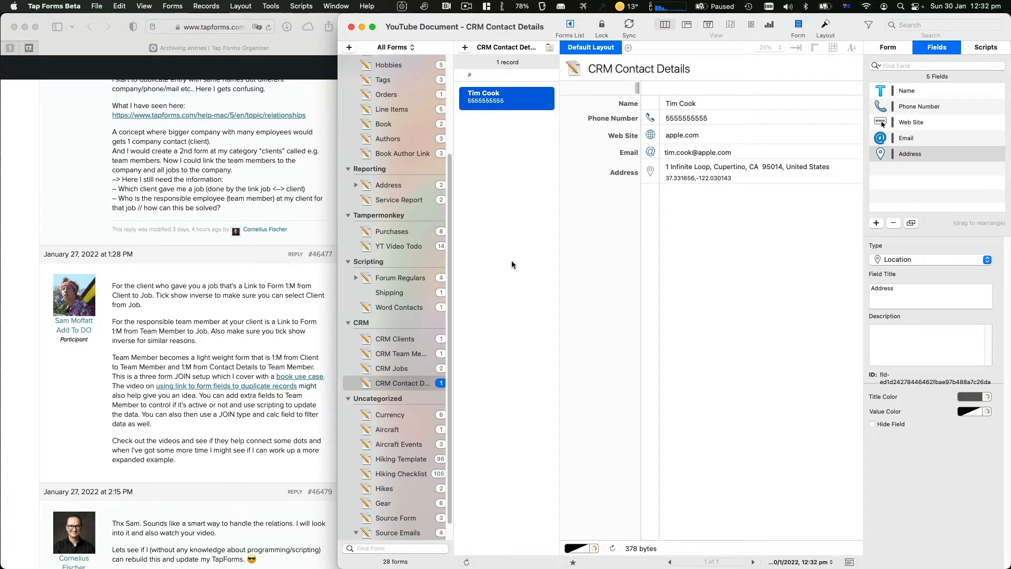
click(413, 352)
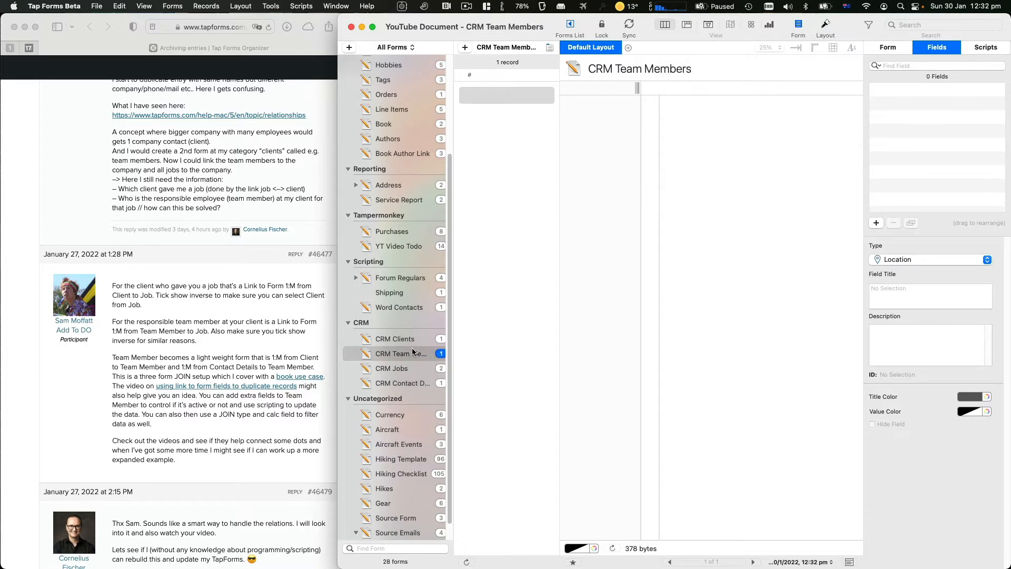
click(394, 384)
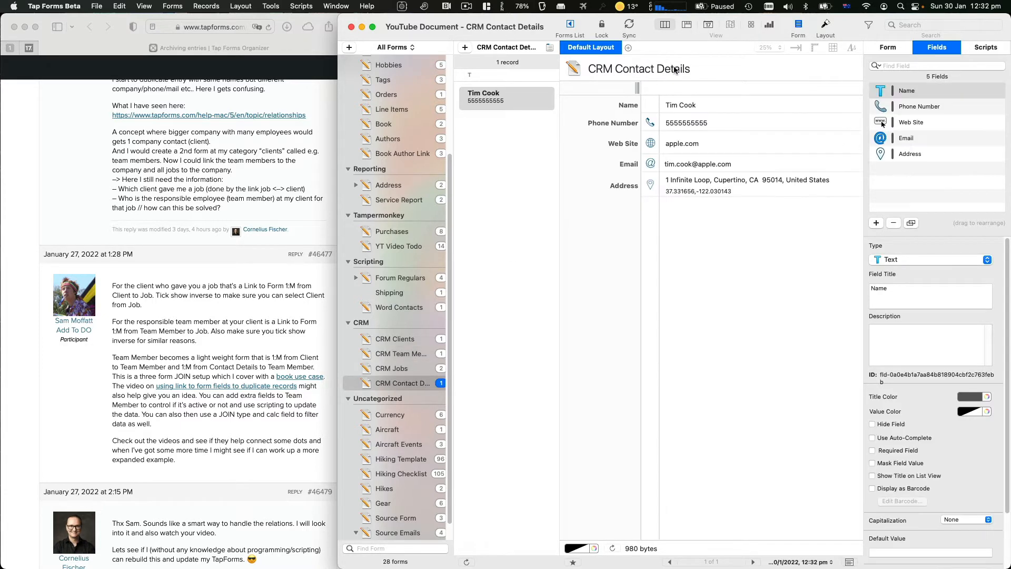
Add a CRM Team Members link field below Address with its inverse relationship shown, then start another new field
click(875, 225)
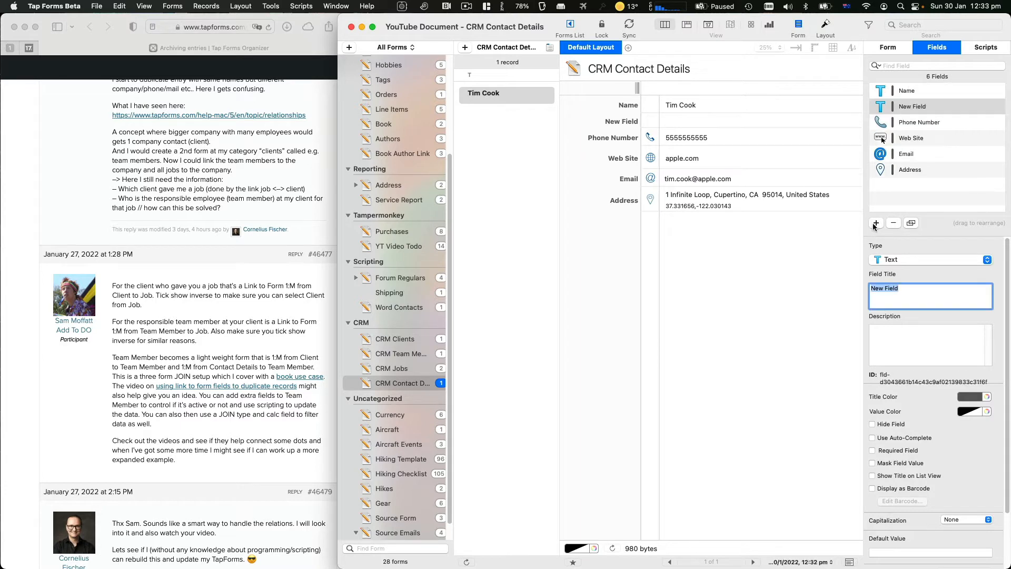
drag(912, 106, 912, 176)
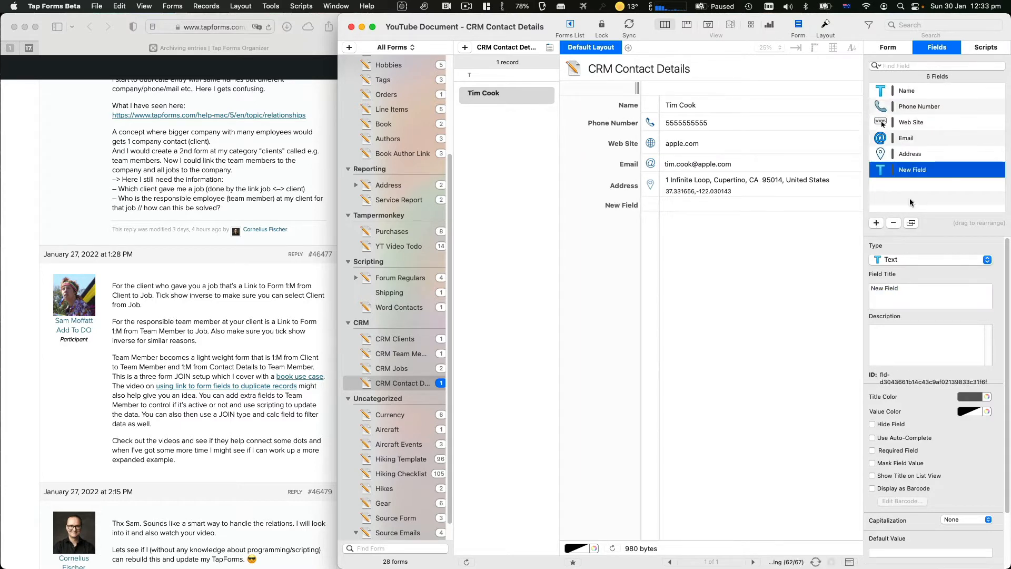
click(917, 260)
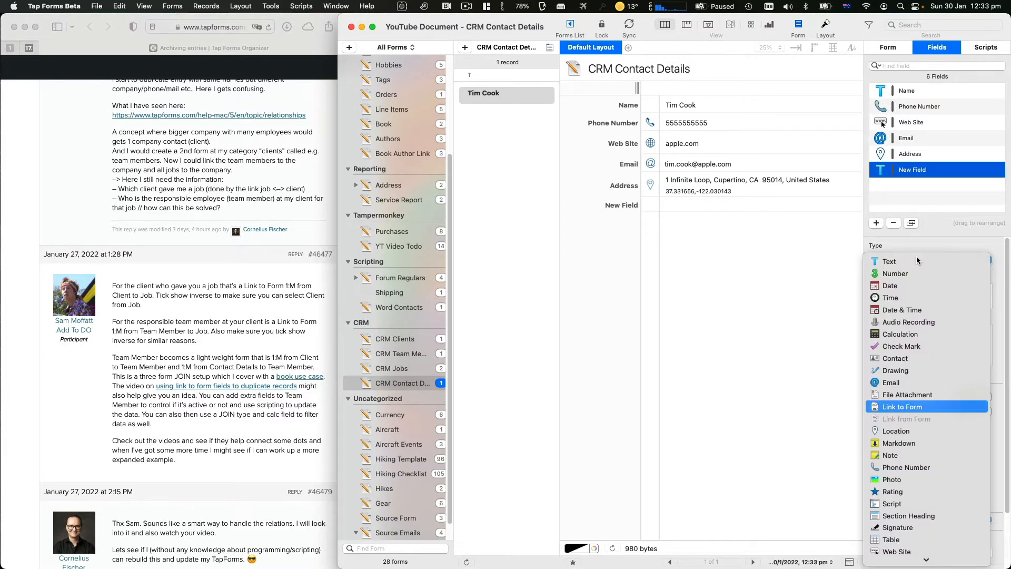
click(902, 407)
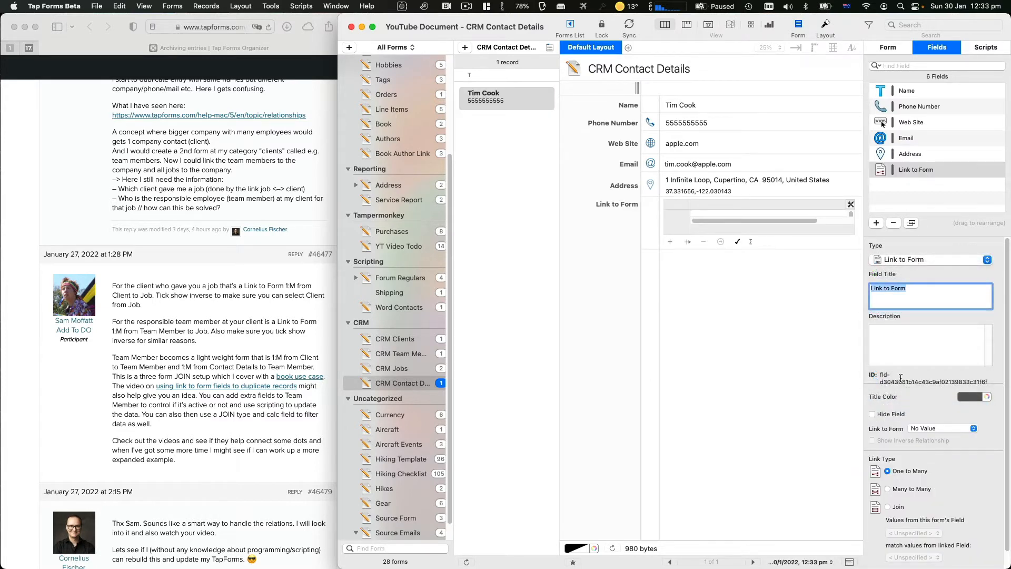
click(944, 428)
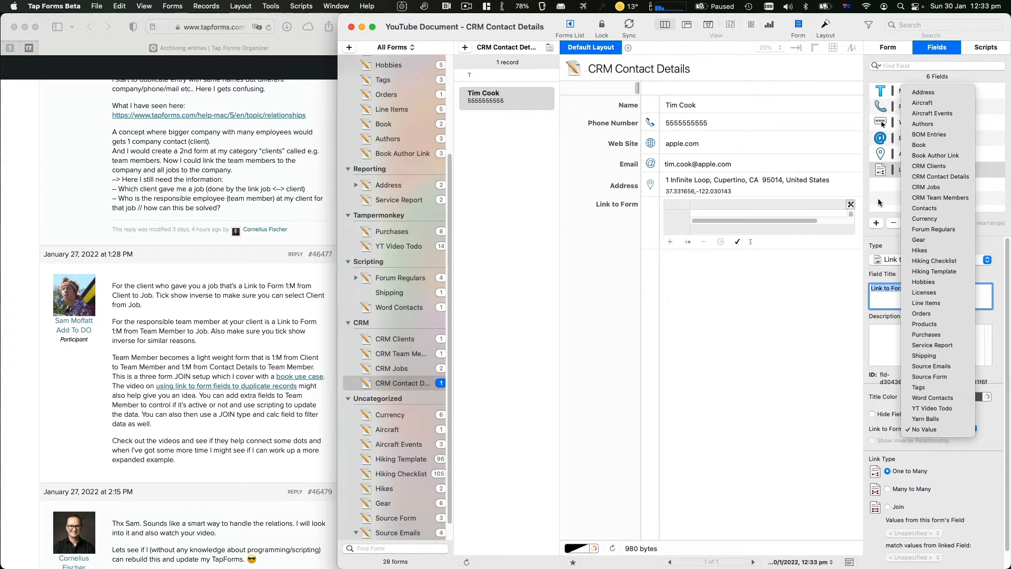
click(925, 198)
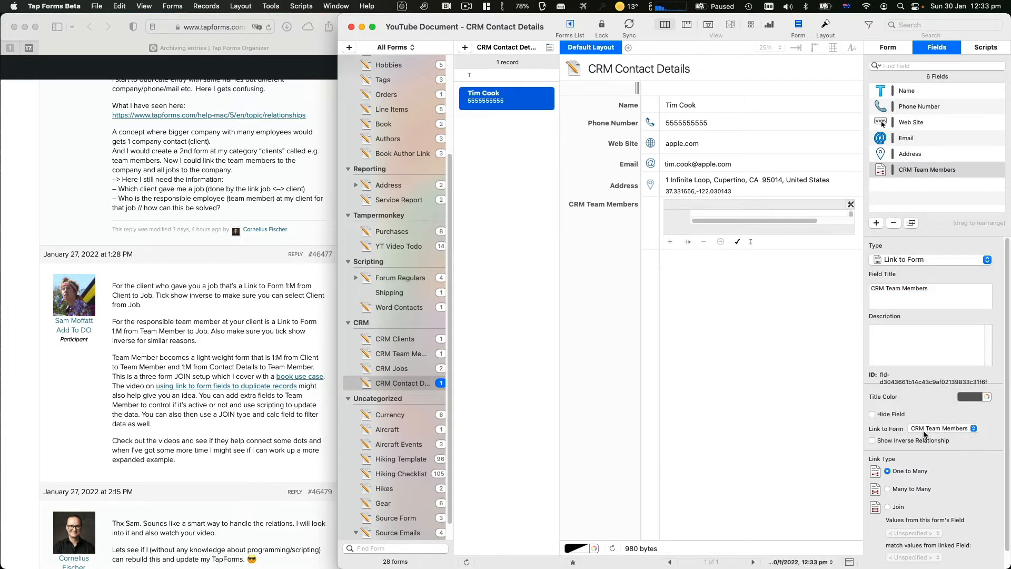
click(874, 442)
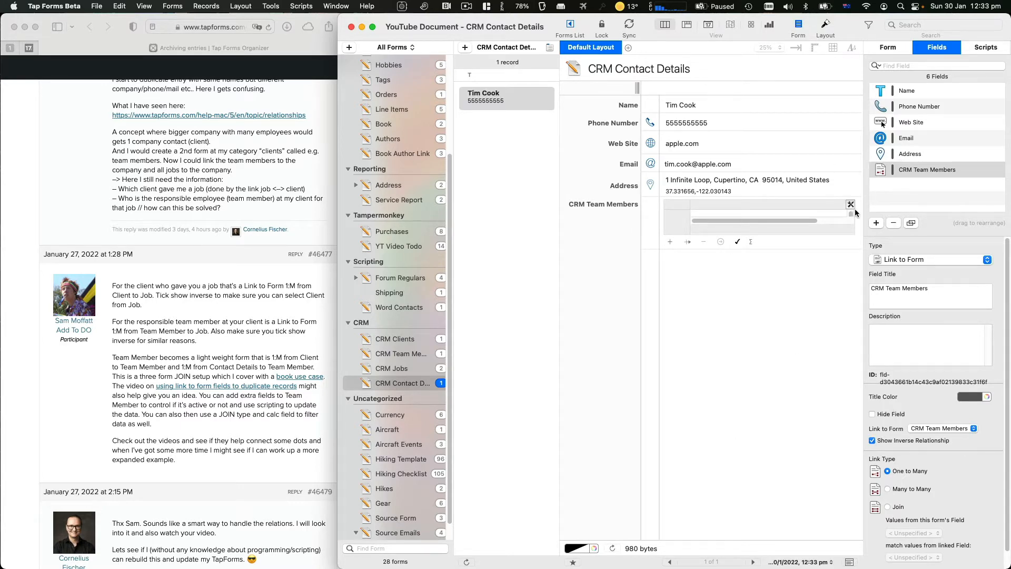
click(876, 223)
click(895, 261)
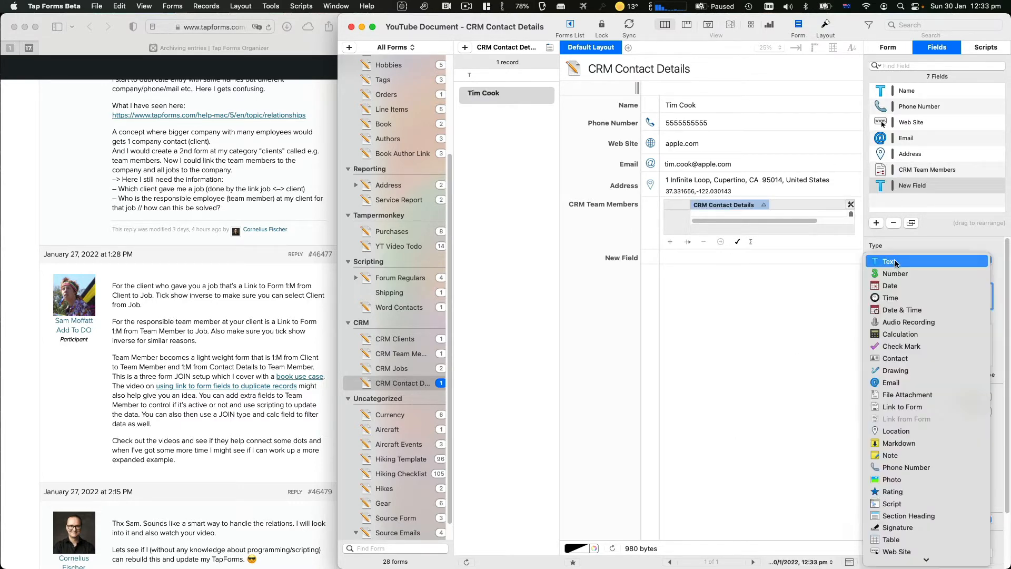
Make the new field a Link to Form to CRM Clients with Show Inverse Relationship ticked
key(c)
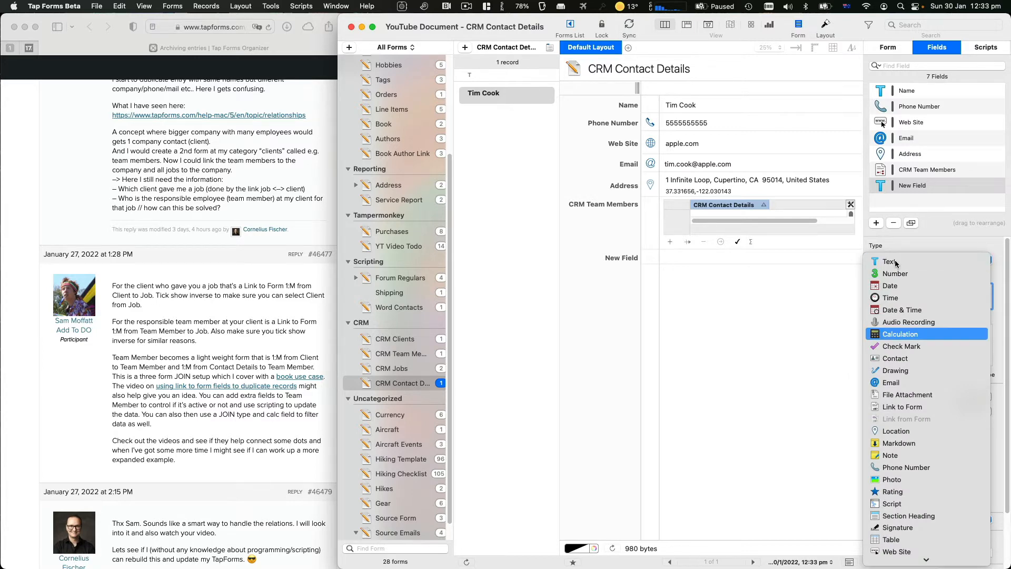
key(l)
key(Return)
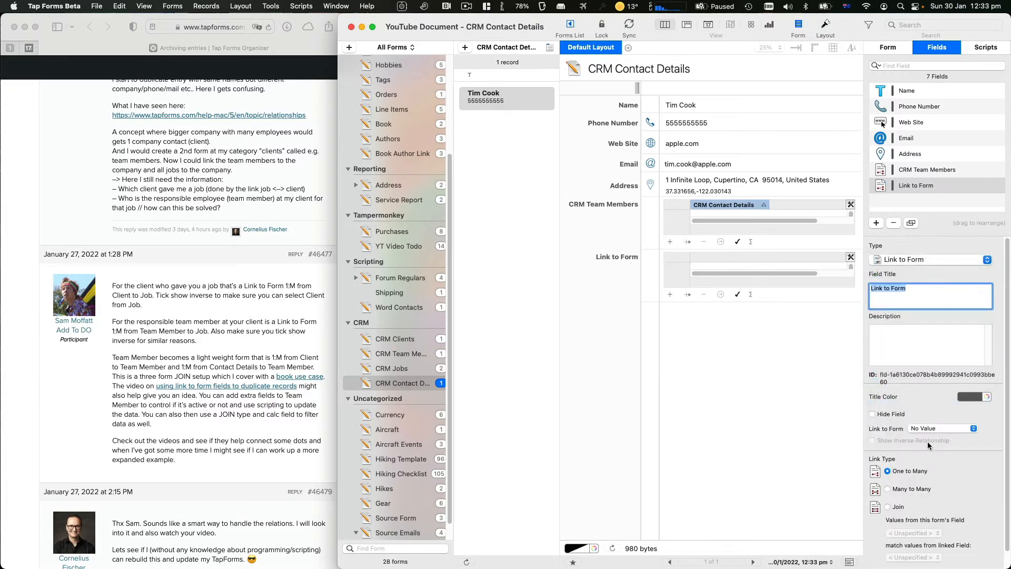
click(951, 428)
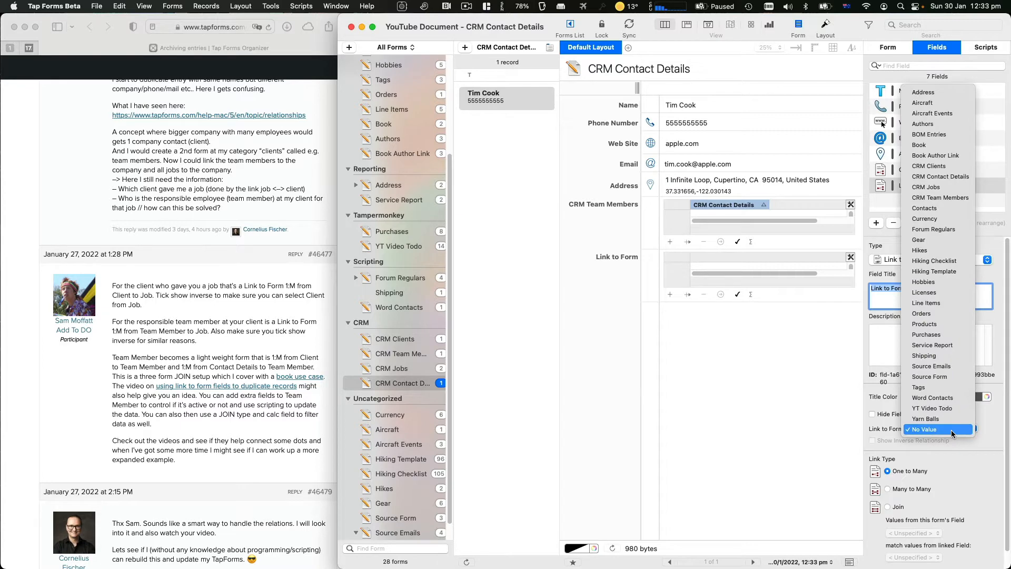
key(c)
key(o)
key(Up)
key(Up)
key(Up)
key(Up)
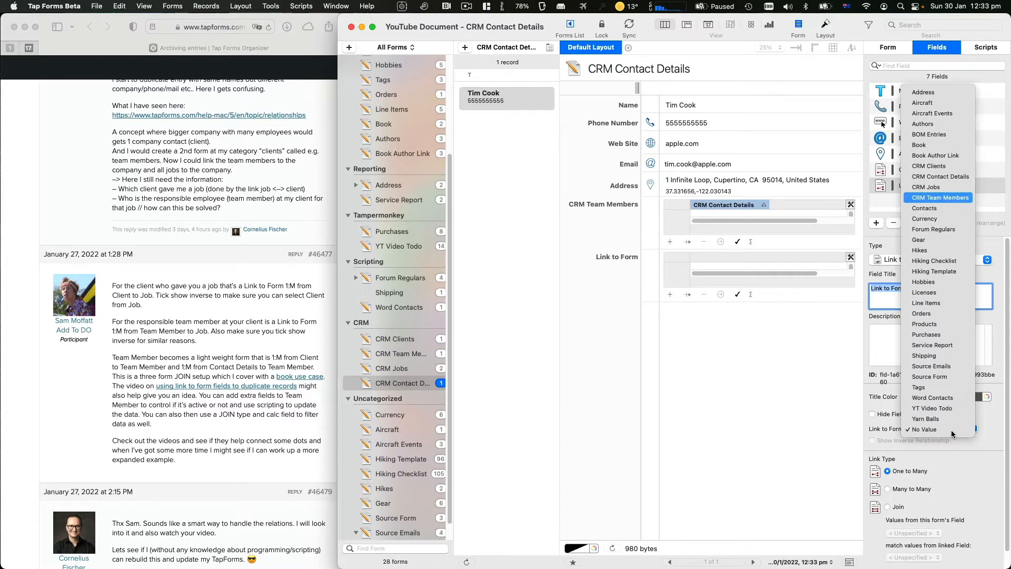
key(Return)
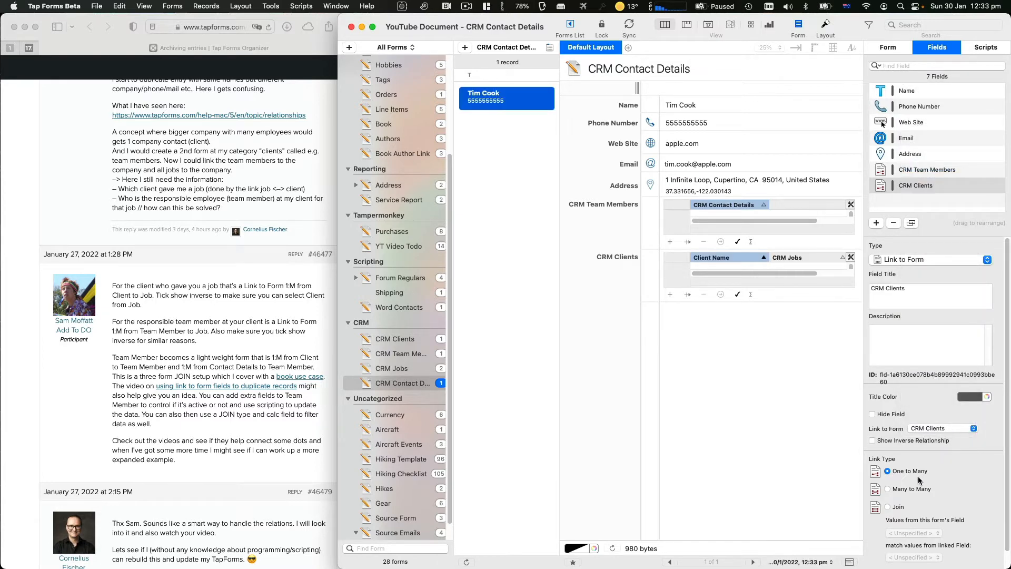
click(905, 441)
Hide the CRM Clients field from the contact layout
click(903, 187)
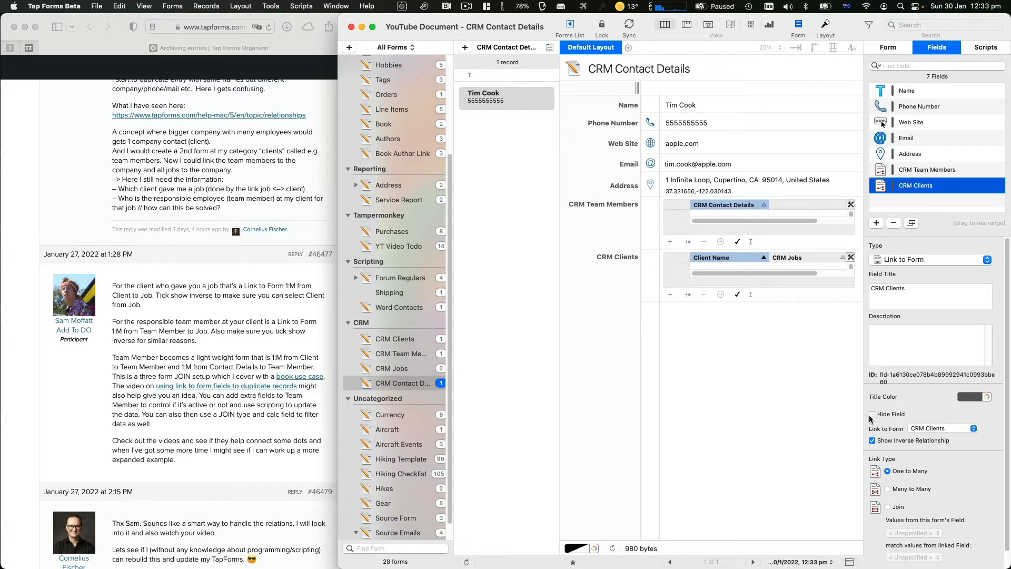
click(872, 414)
click(910, 170)
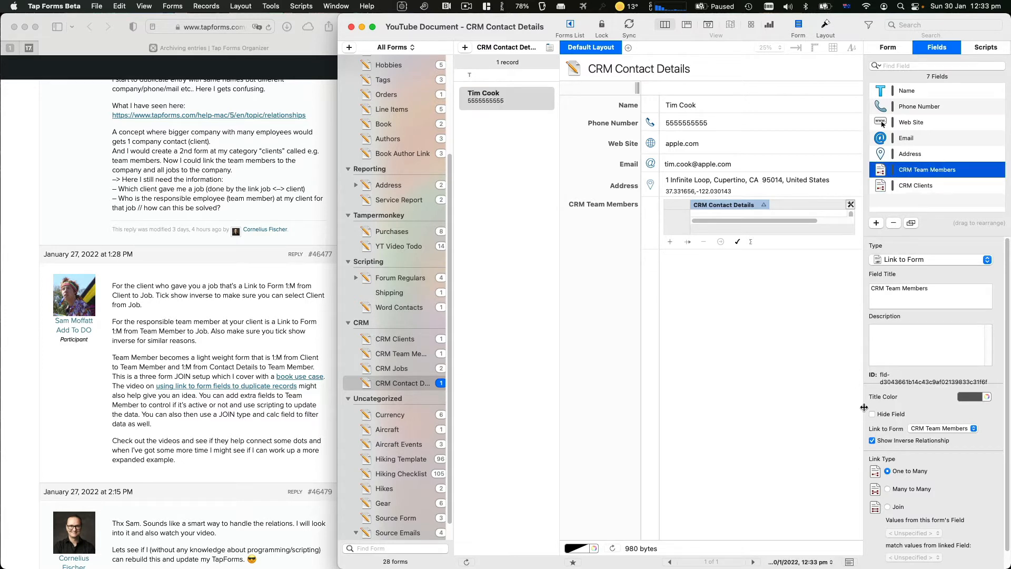
Tick Hide Field for the CRM Team Members link field
click(880, 415)
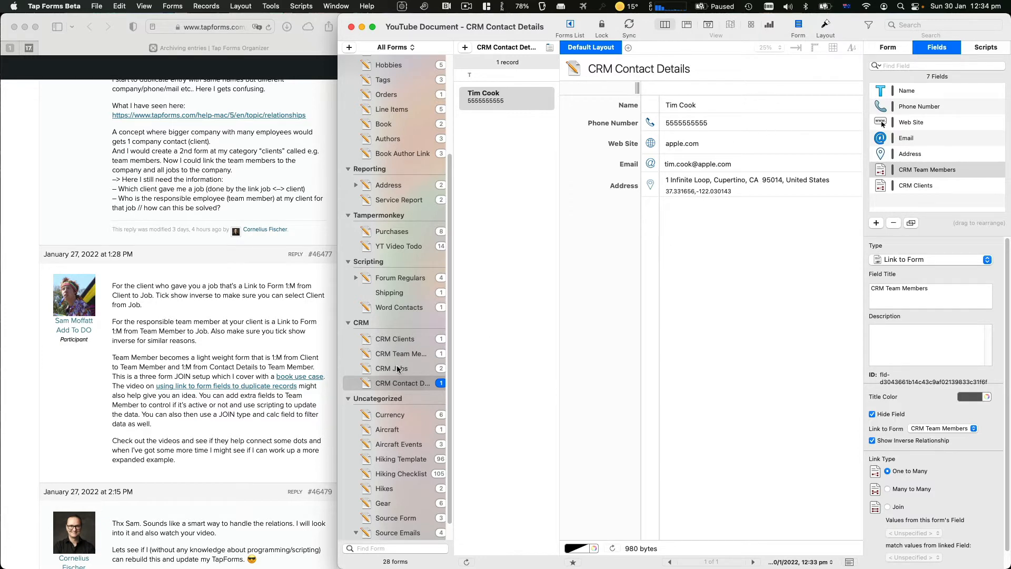
On CRM Clients, retitle the CRM Contact Details field to 'Primary Contact'
click(408, 340)
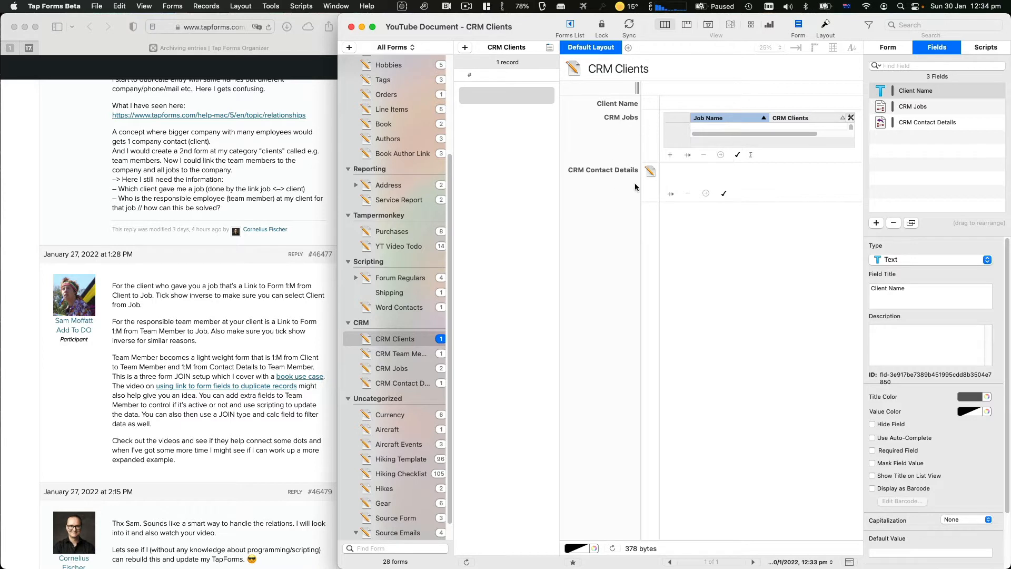
click(933, 122)
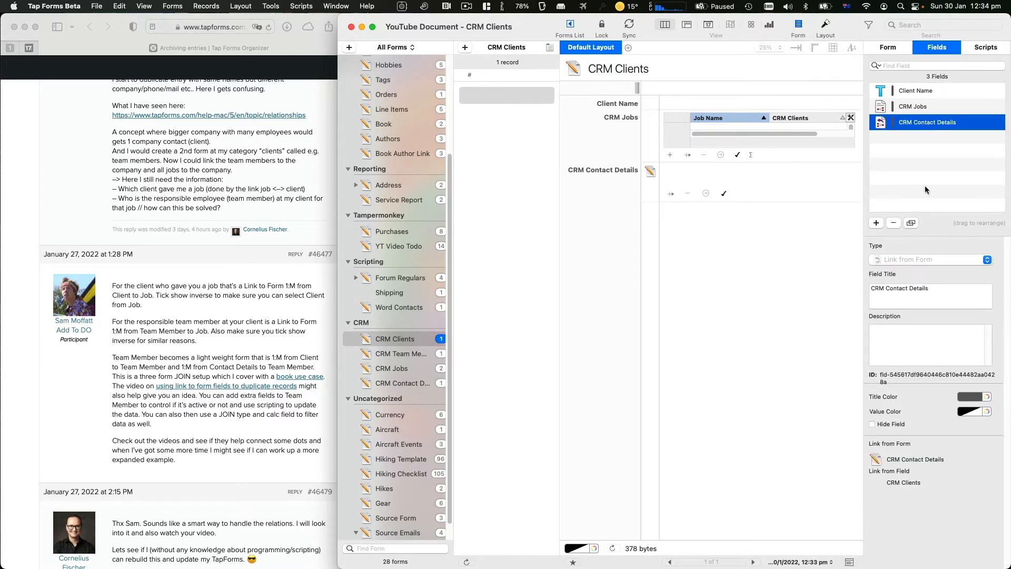
triple_click(922, 285)
text(Primary Contact)
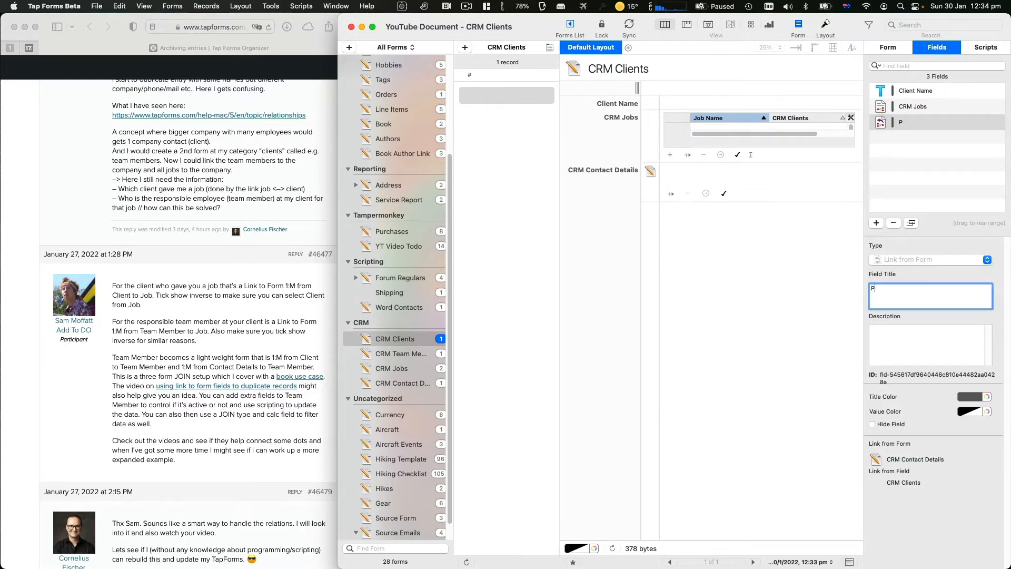
key(Return)
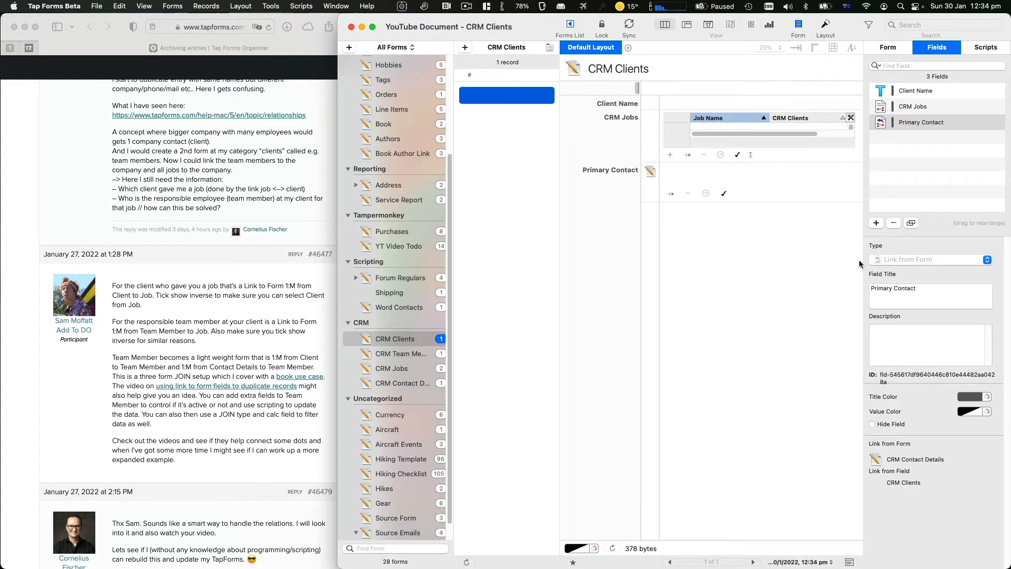
Add a client named 'Apple' and set the existing contact as its Primary Contact
click(682, 111)
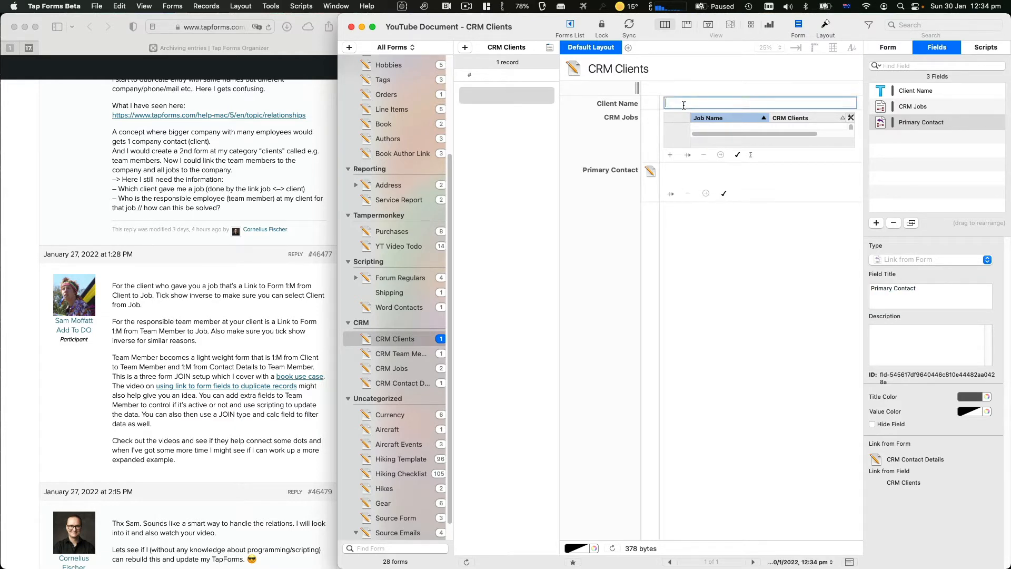
text(Apple)
key(Return)
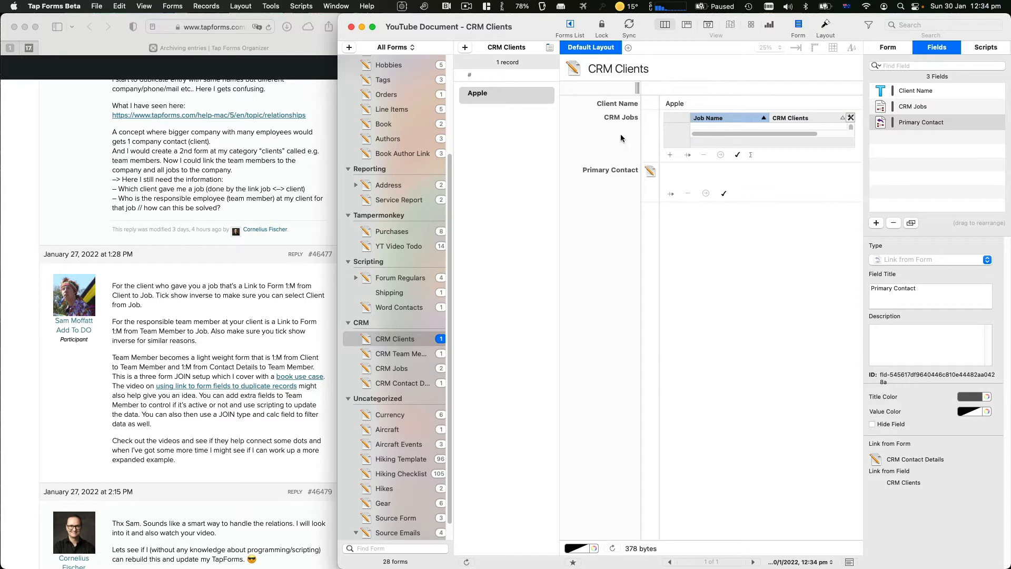
click(726, 195)
click(765, 149)
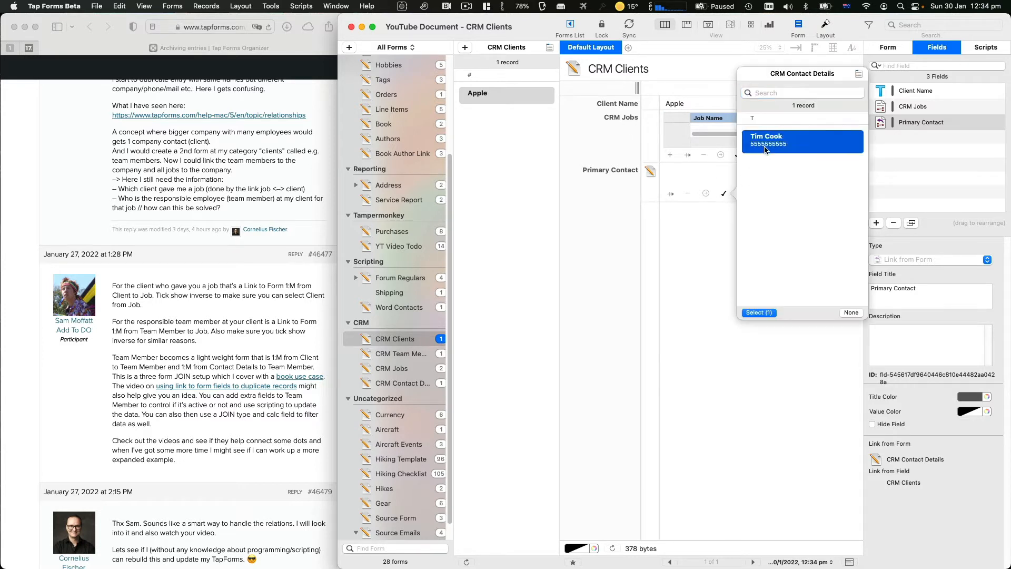
double_click(765, 148)
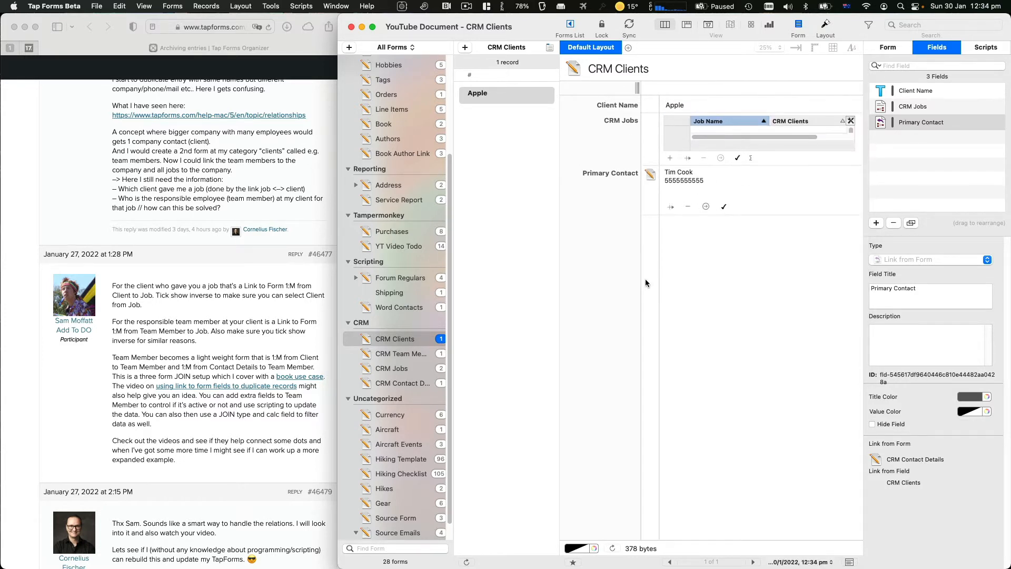
click(414, 354)
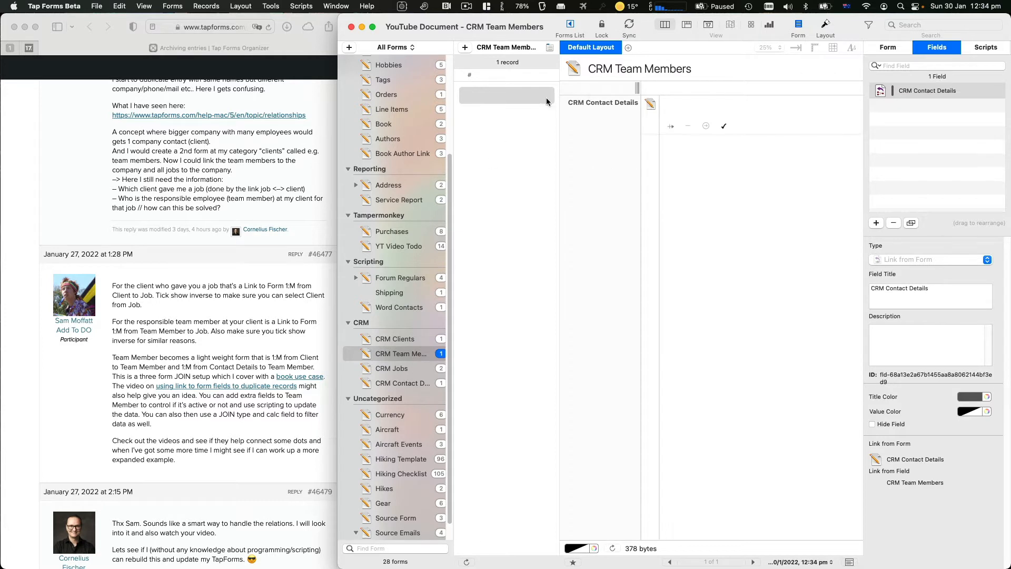
Link the CRM Team Members record to the existing contact
click(409, 340)
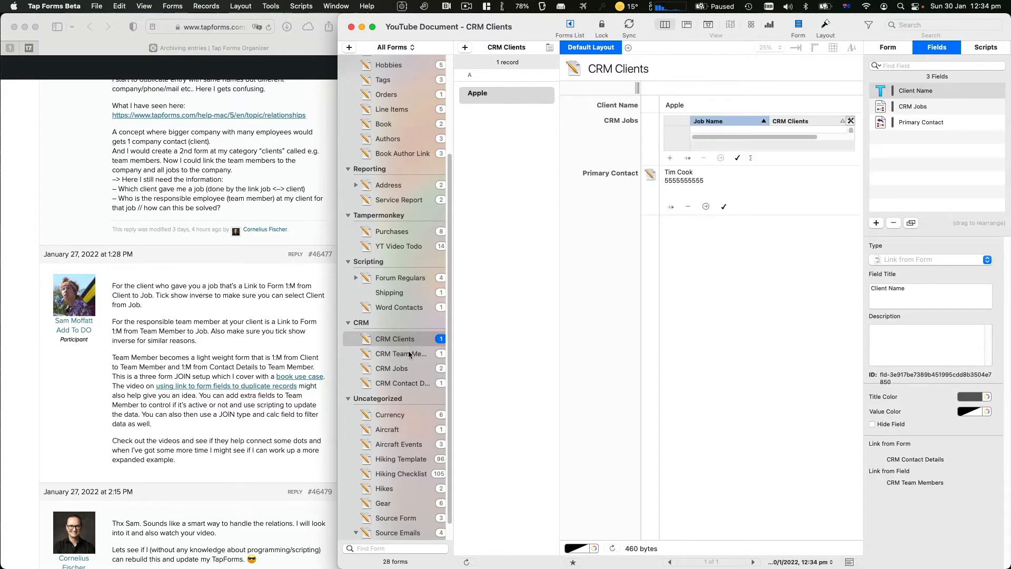
click(409, 355)
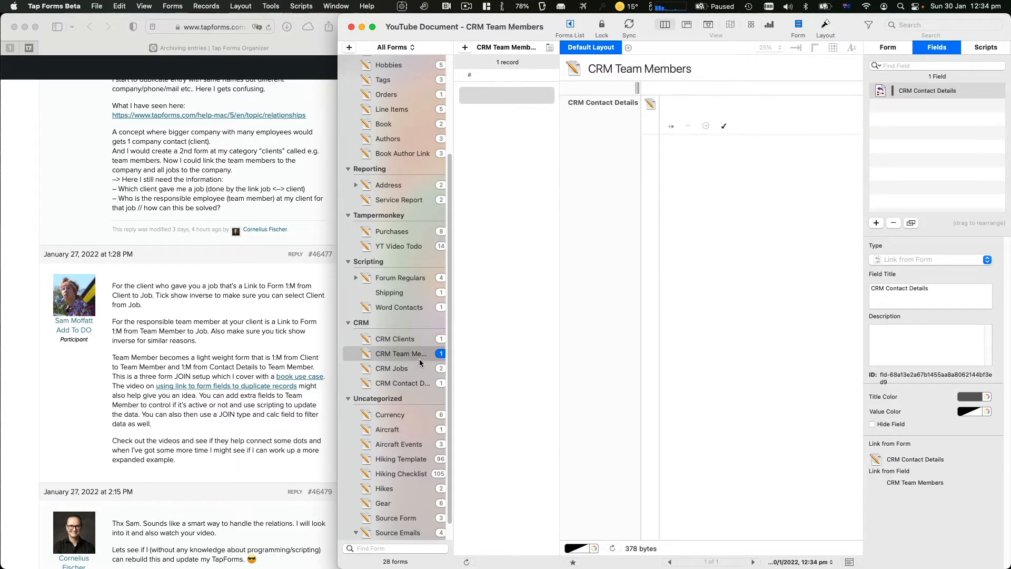
click(723, 126)
click(761, 99)
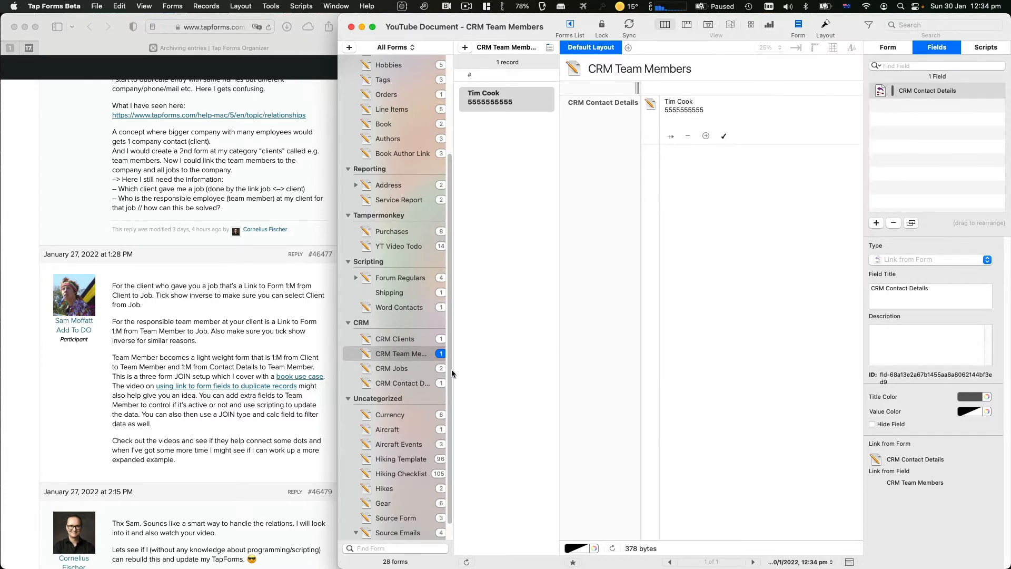
On CRM Clients, add a CRM Team Members link field and move CRM Jobs below Primary Contact
click(402, 339)
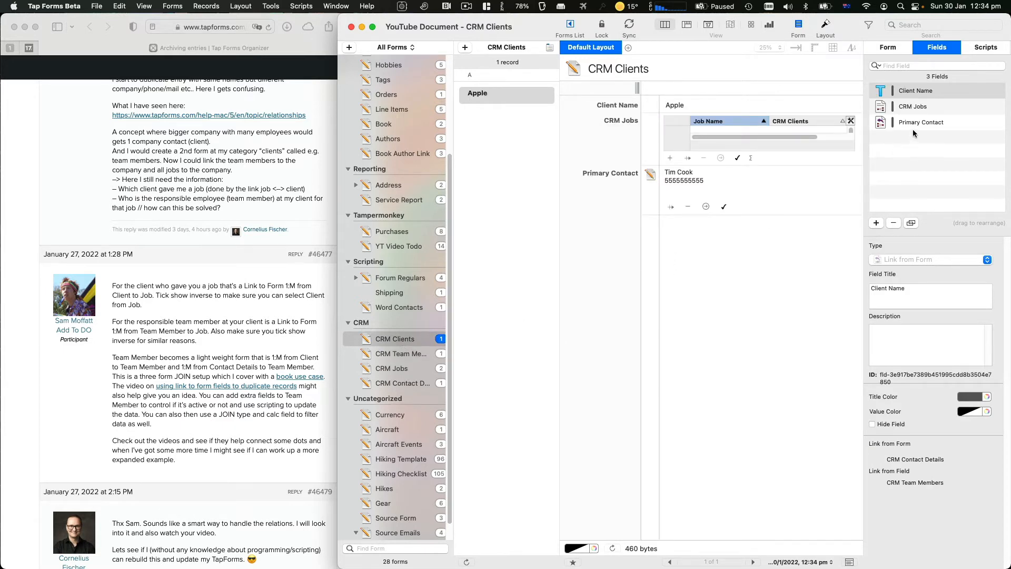
click(924, 108)
click(923, 123)
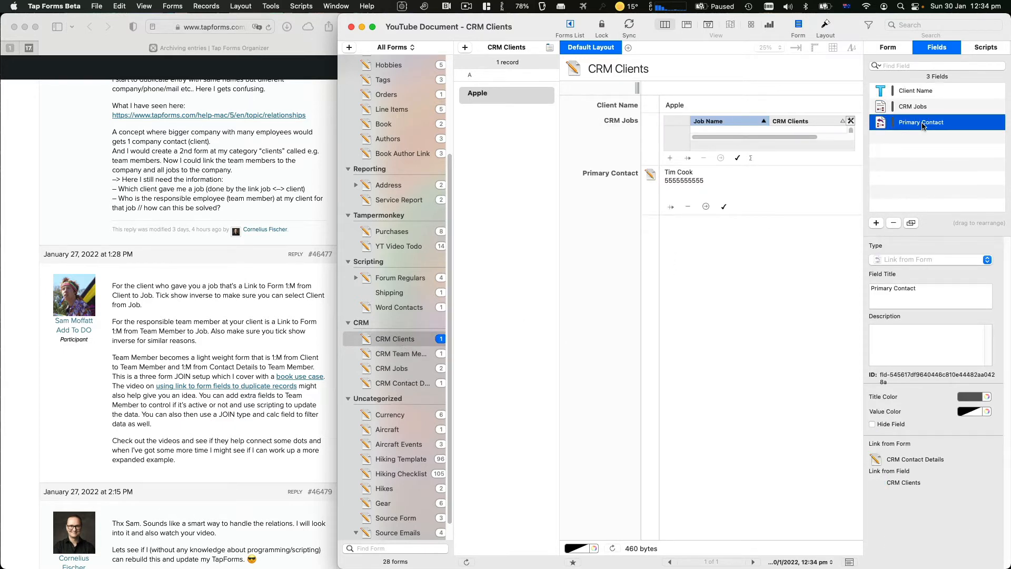
click(876, 223)
click(890, 260)
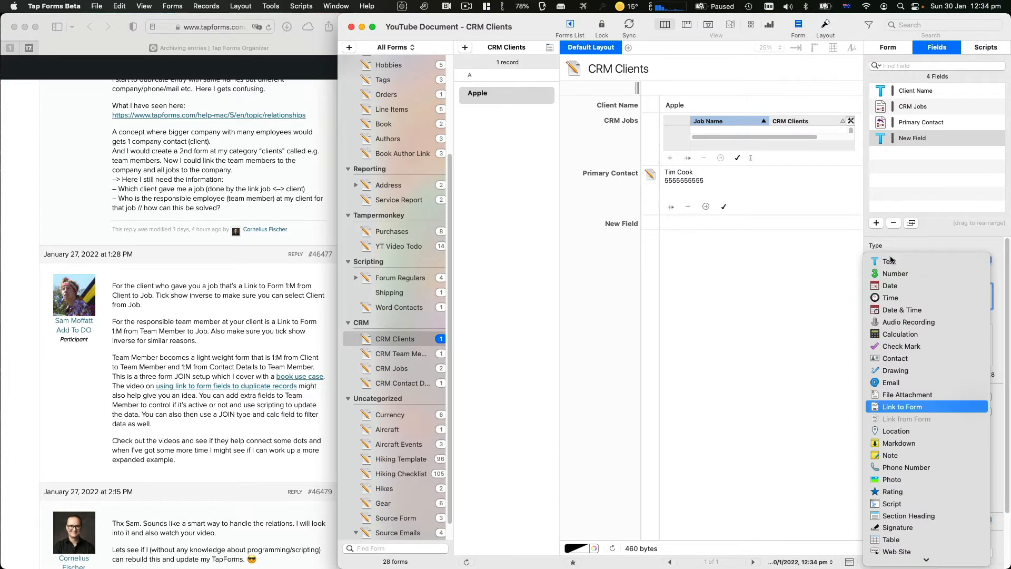
click(902, 406)
click(920, 428)
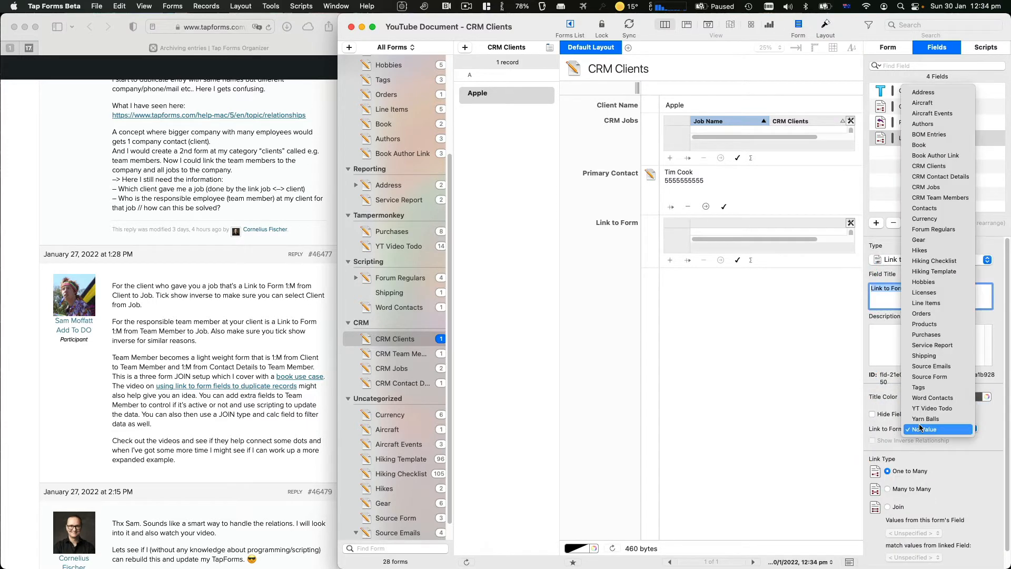
click(955, 197)
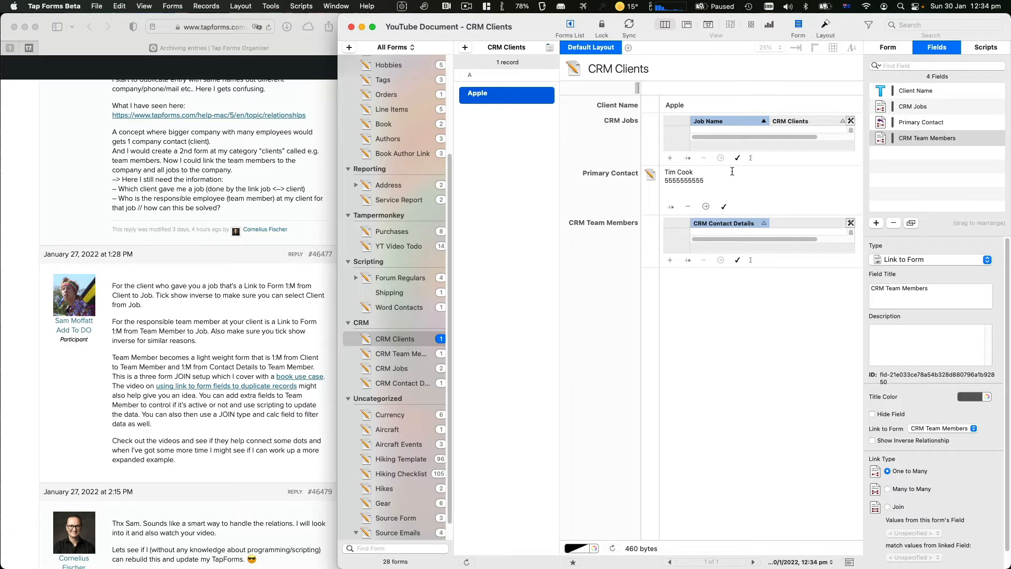
click(901, 112)
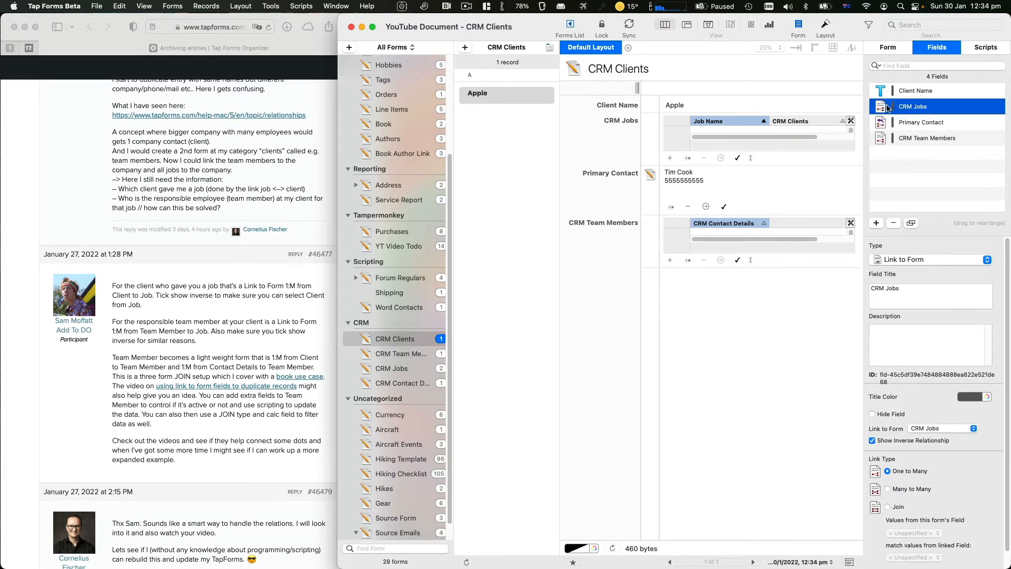
drag(893, 108, 897, 130)
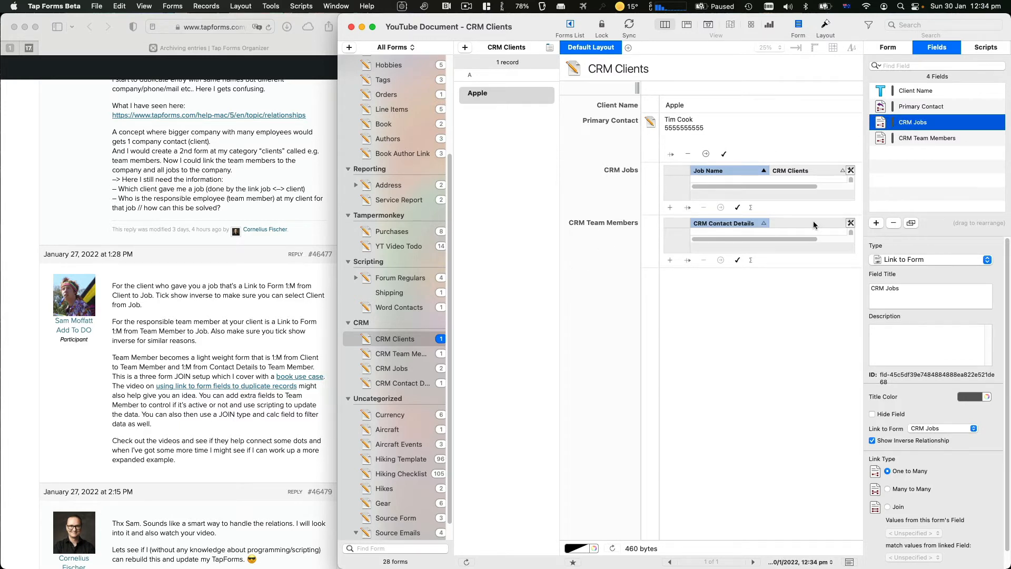
click(738, 261)
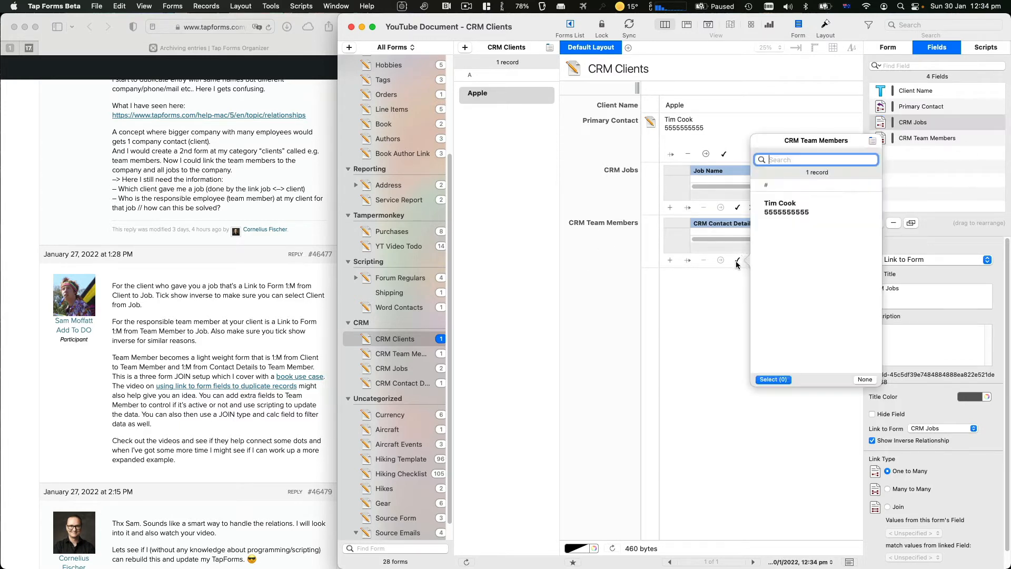
click(770, 214)
double_click(771, 213)
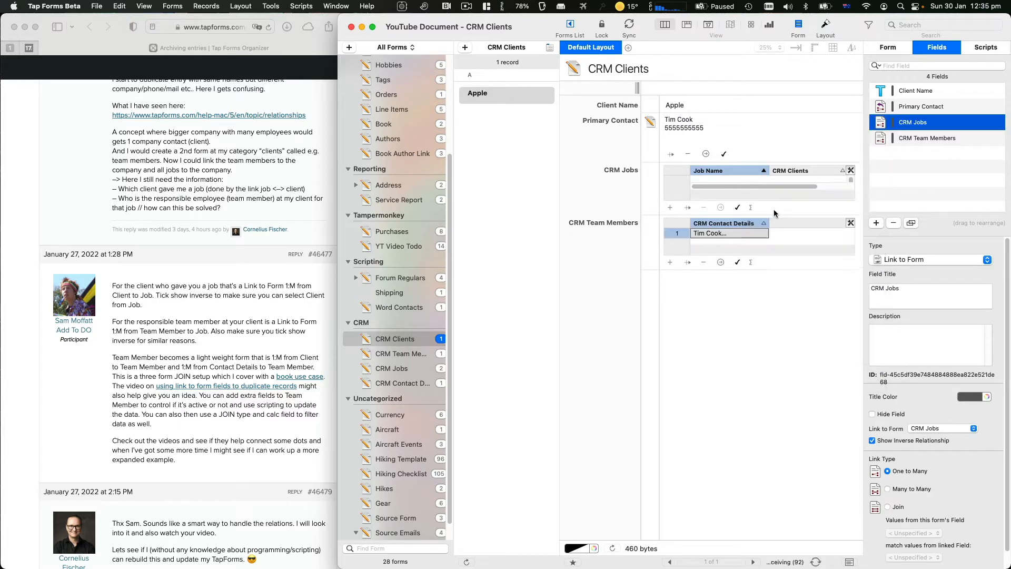
click(656, 312)
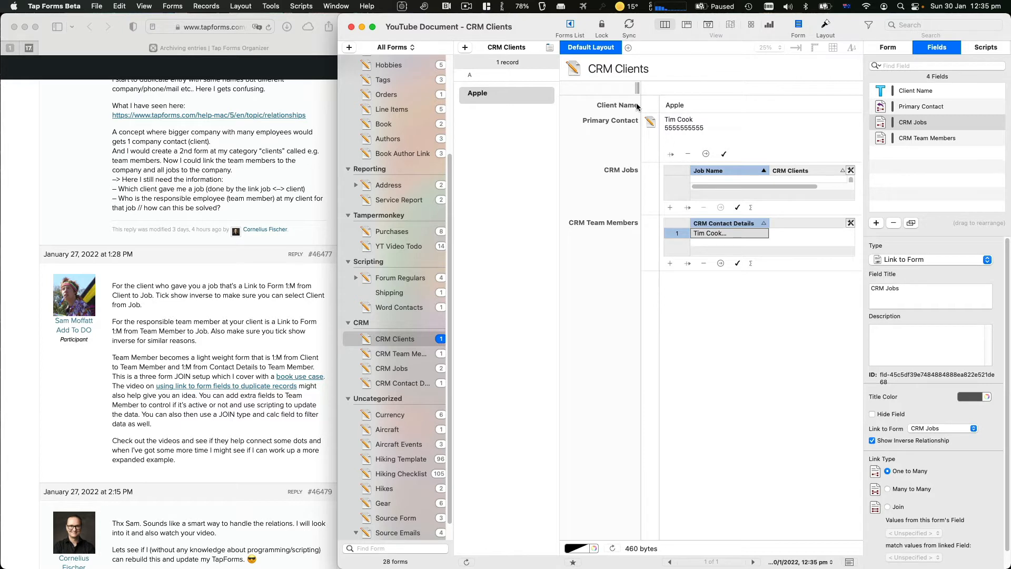
click(683, 234)
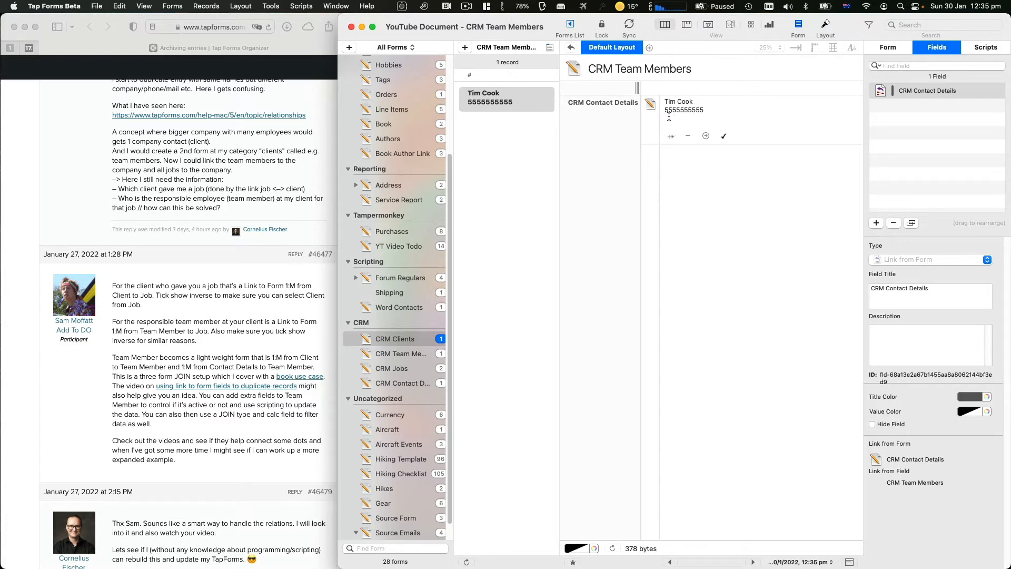
click(705, 136)
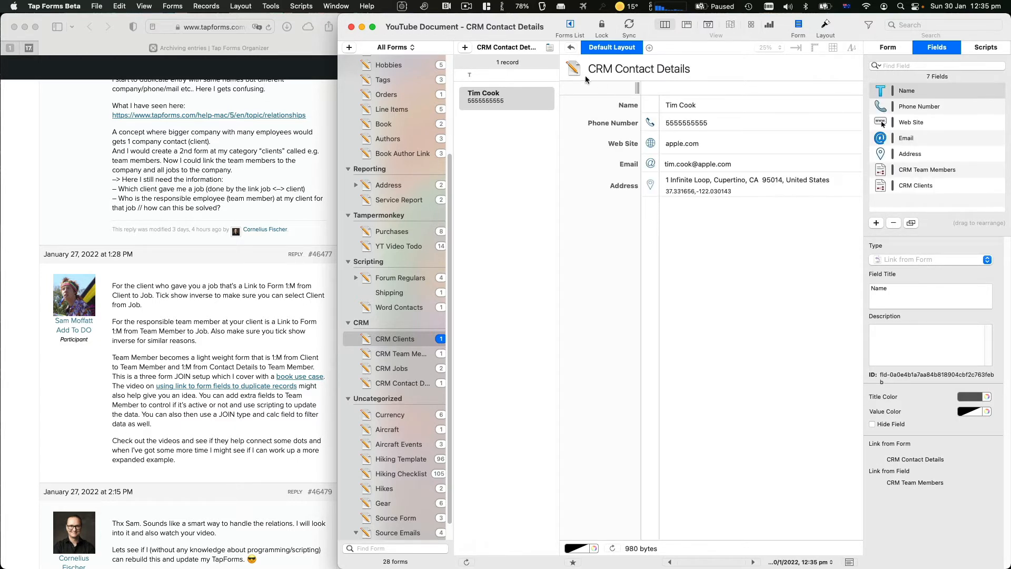
click(572, 48)
click(572, 48)
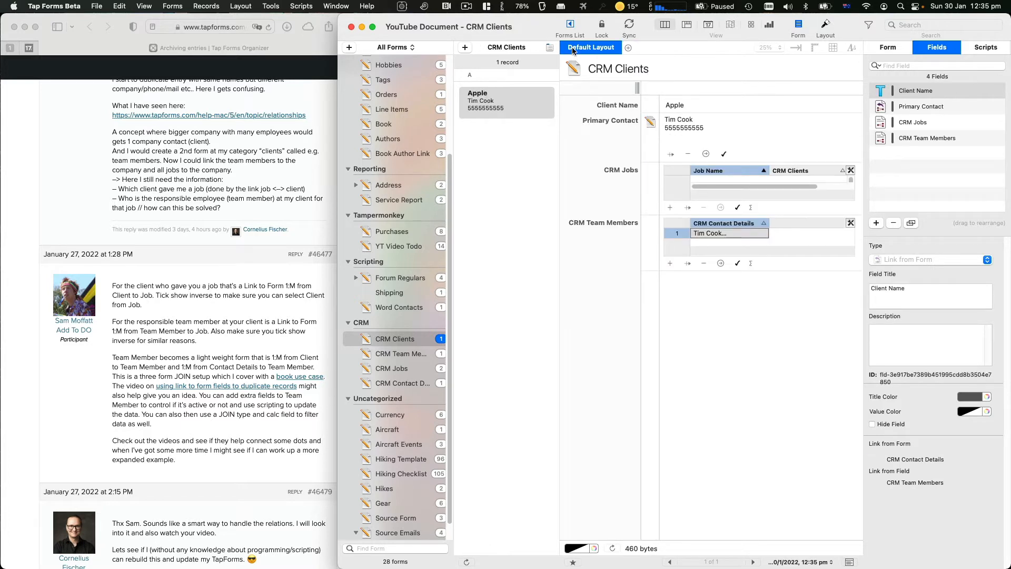
click(406, 369)
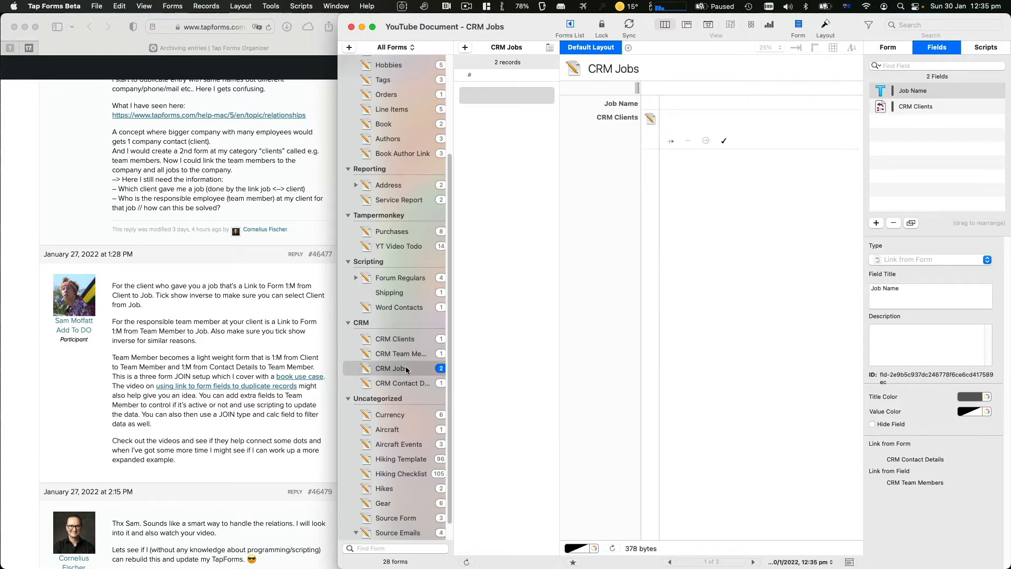
click(405, 355)
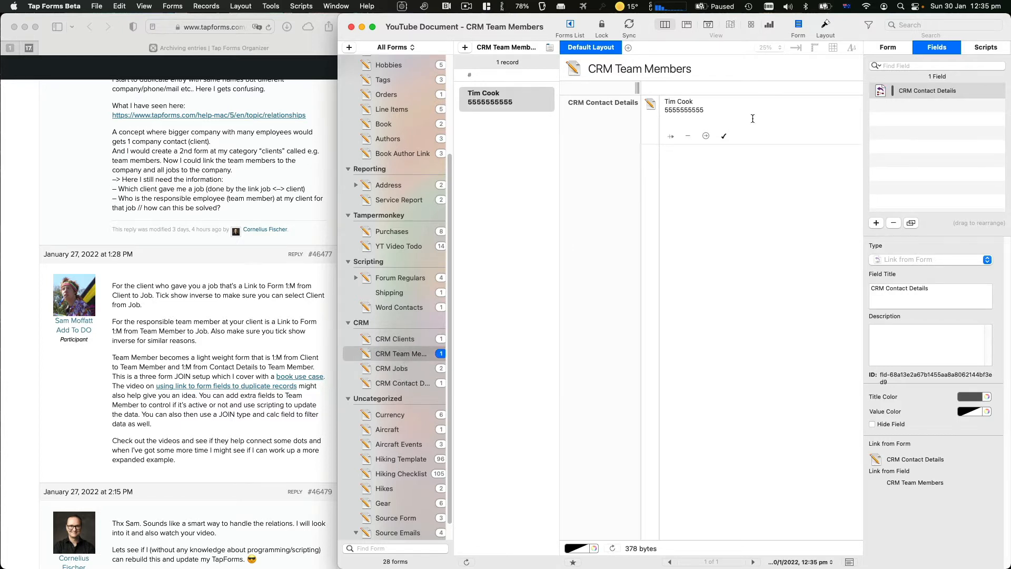
click(382, 368)
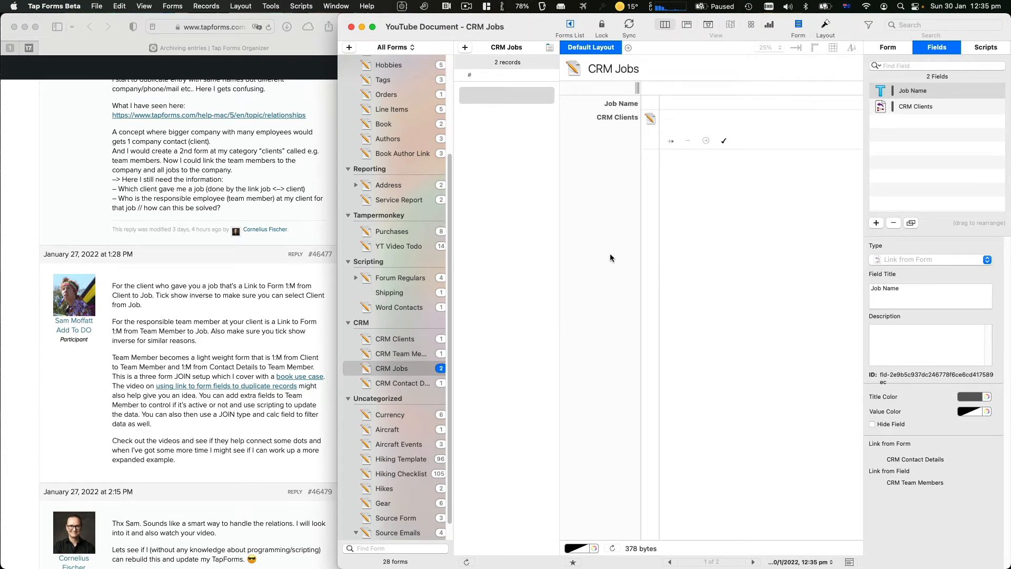
click(413, 353)
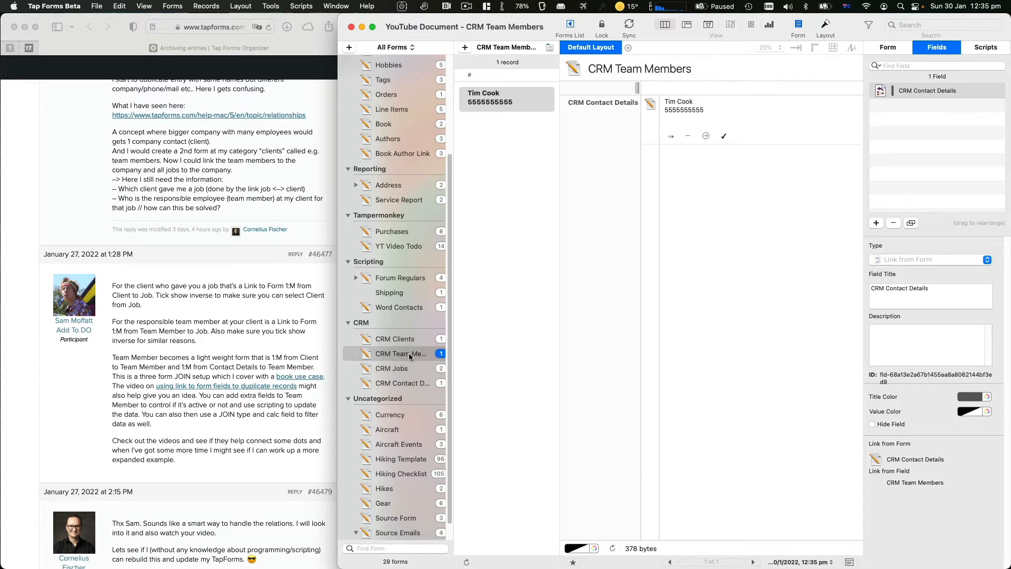
Add a Link to Form field to CRM Jobs on CRM Team Members, with Show Inverse Relationship ticked
click(876, 223)
click(904, 260)
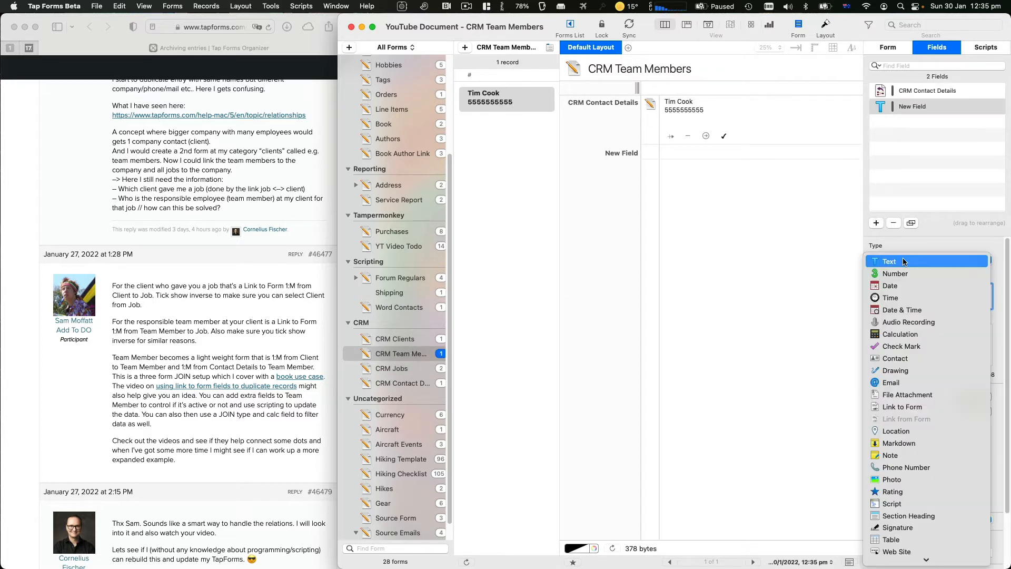
key(a)
key(Down)
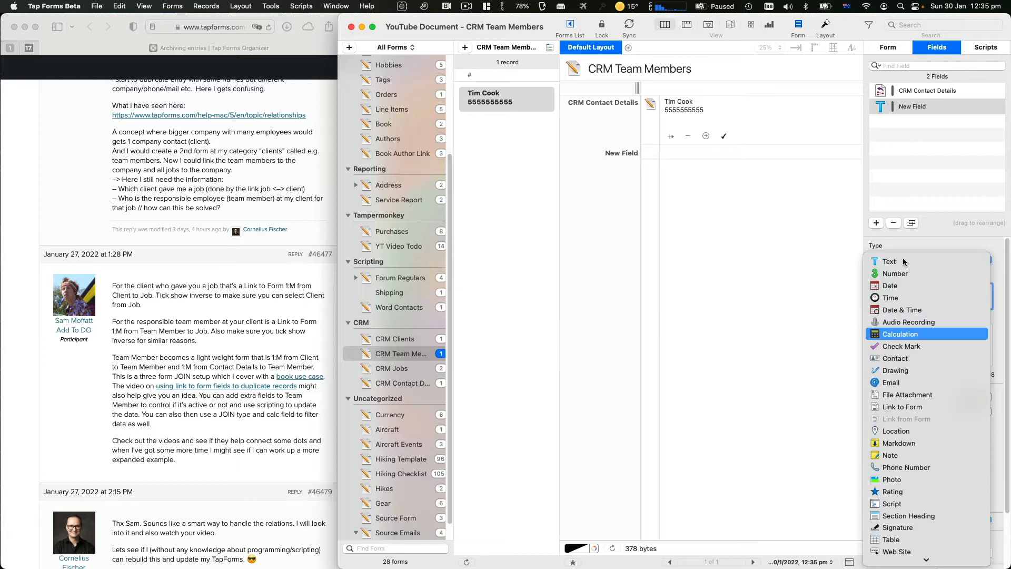
key(l)
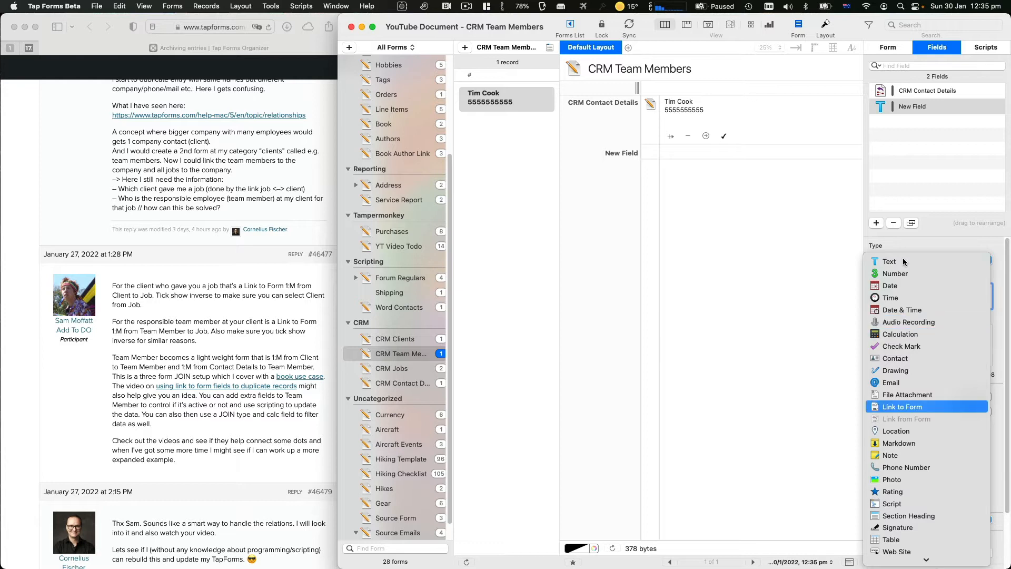
key(Return)
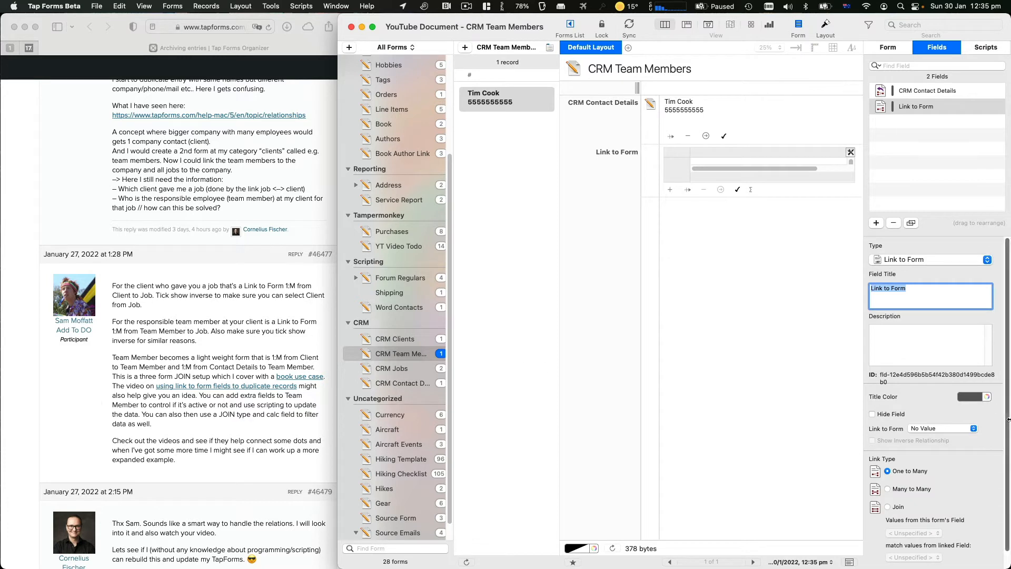
click(958, 429)
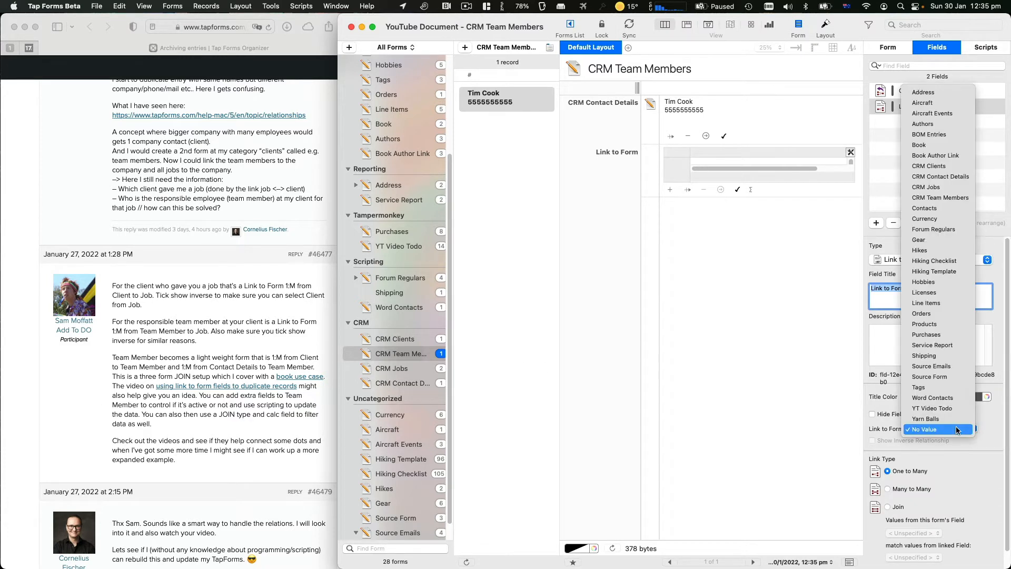
click(926, 187)
click(872, 441)
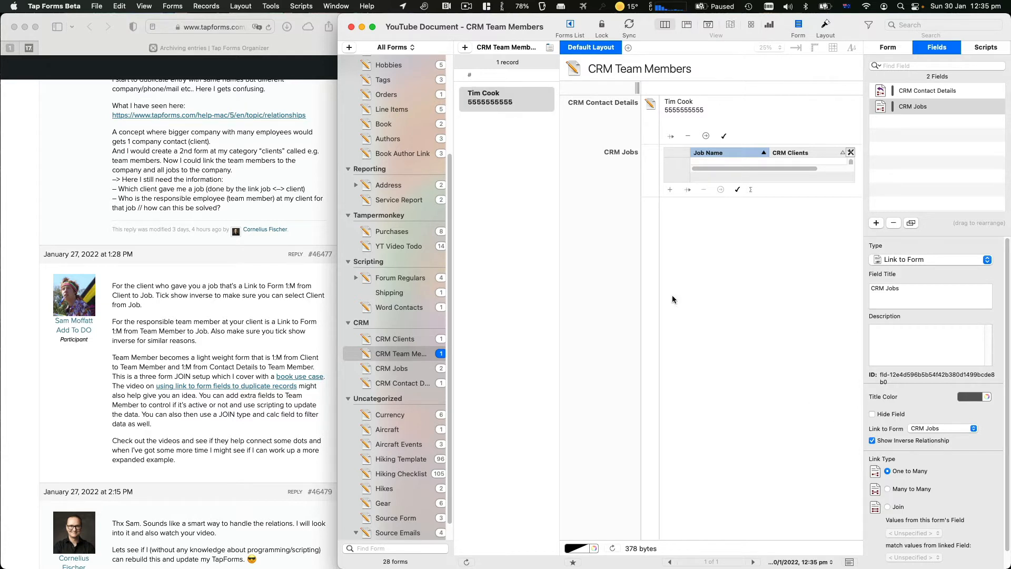
click(404, 371)
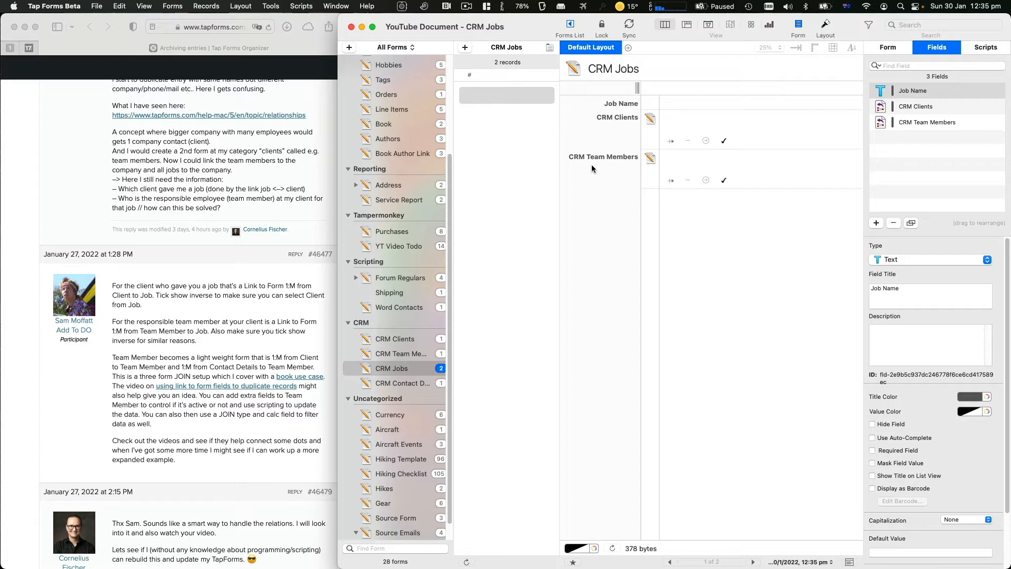
Link the CRM Jobs record to the existing team member
click(400, 358)
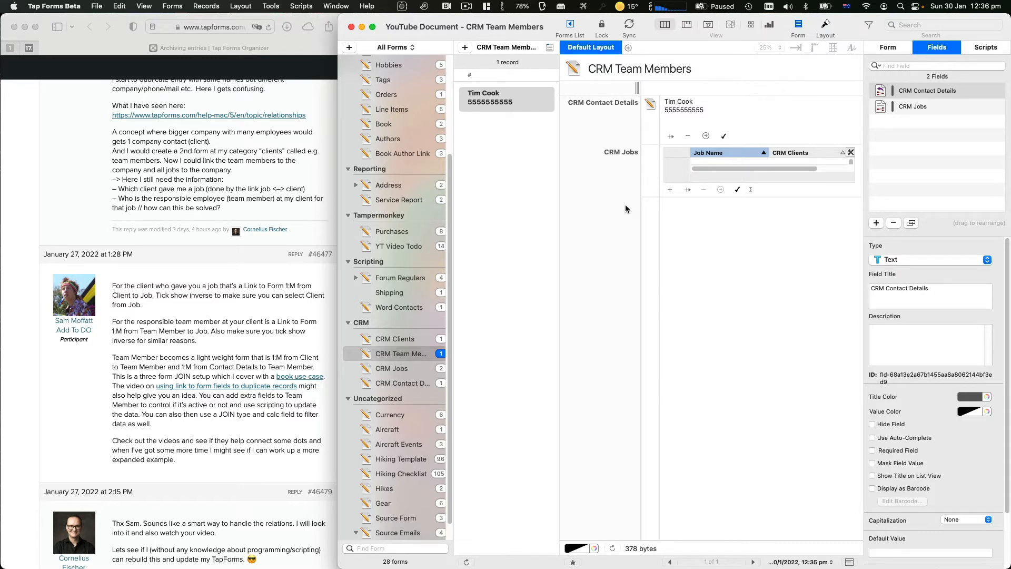
click(411, 381)
click(411, 369)
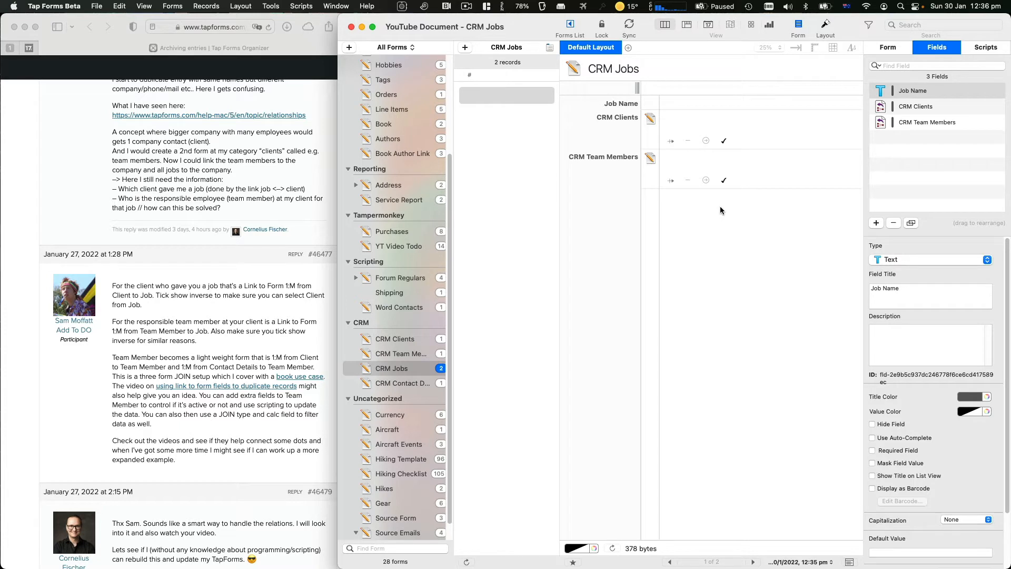
click(725, 182)
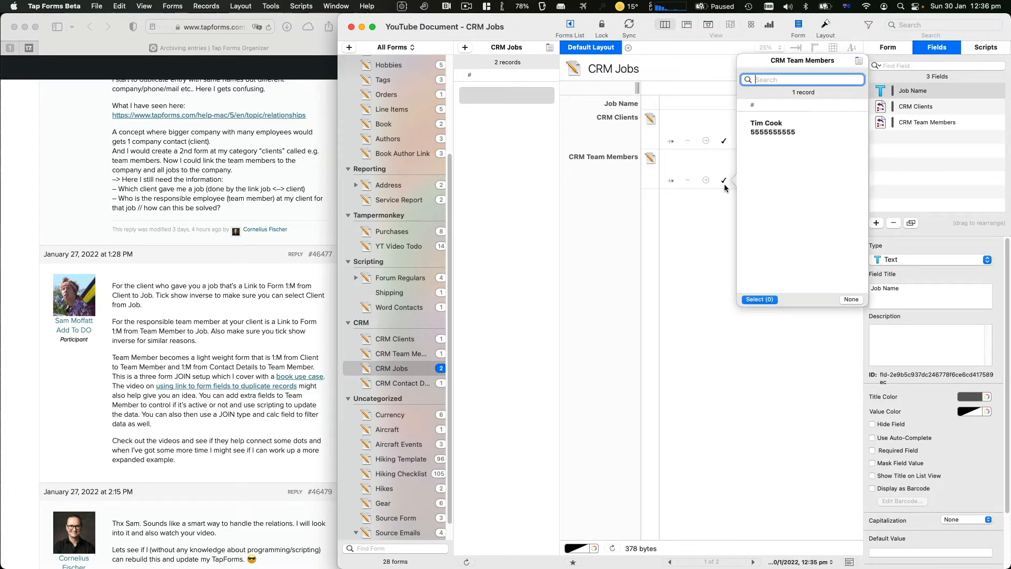
click(776, 134)
double_click(772, 127)
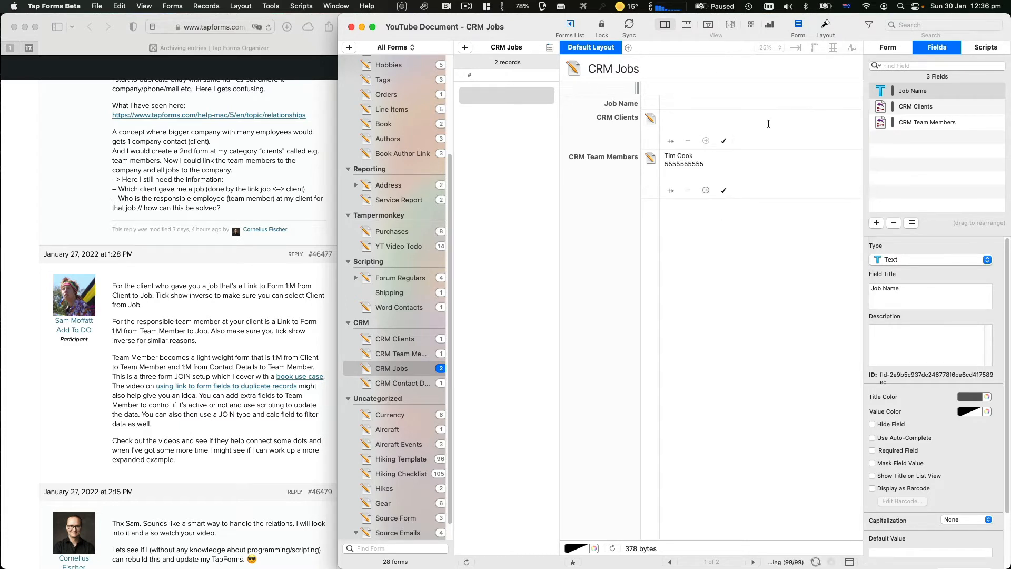
Link the job to the Apple client and check the linked client record
click(725, 141)
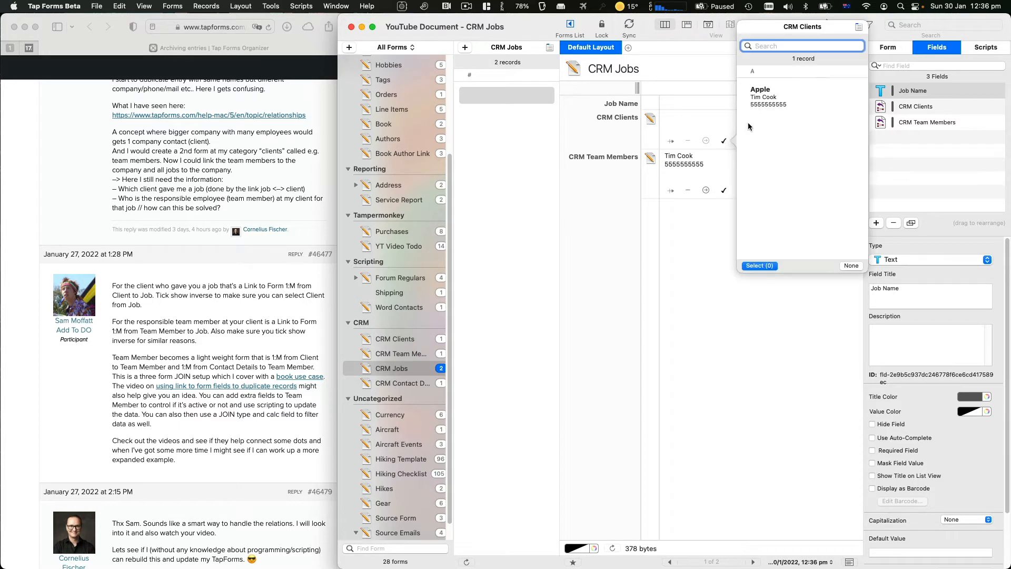
click(774, 101)
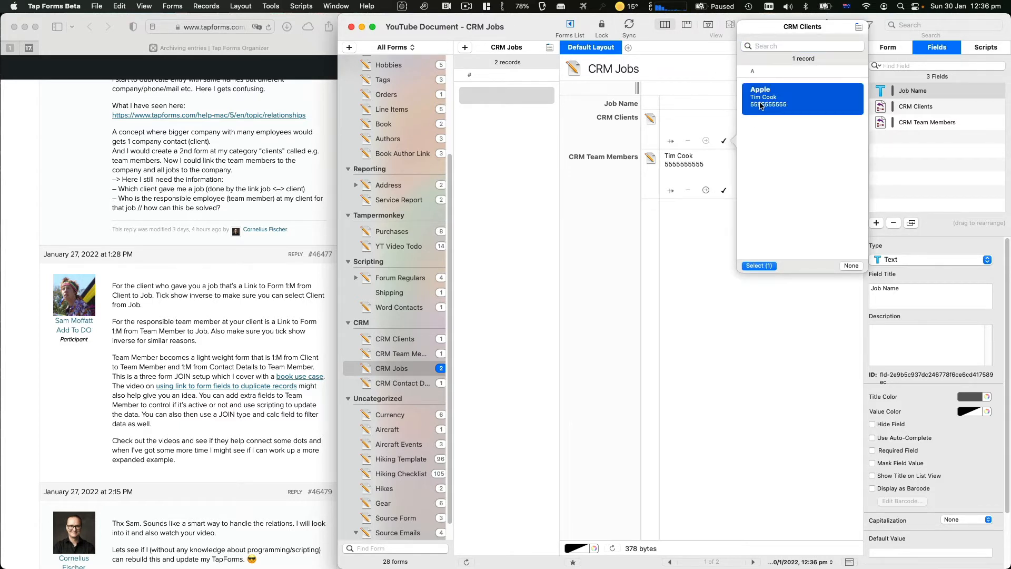
double_click(760, 104)
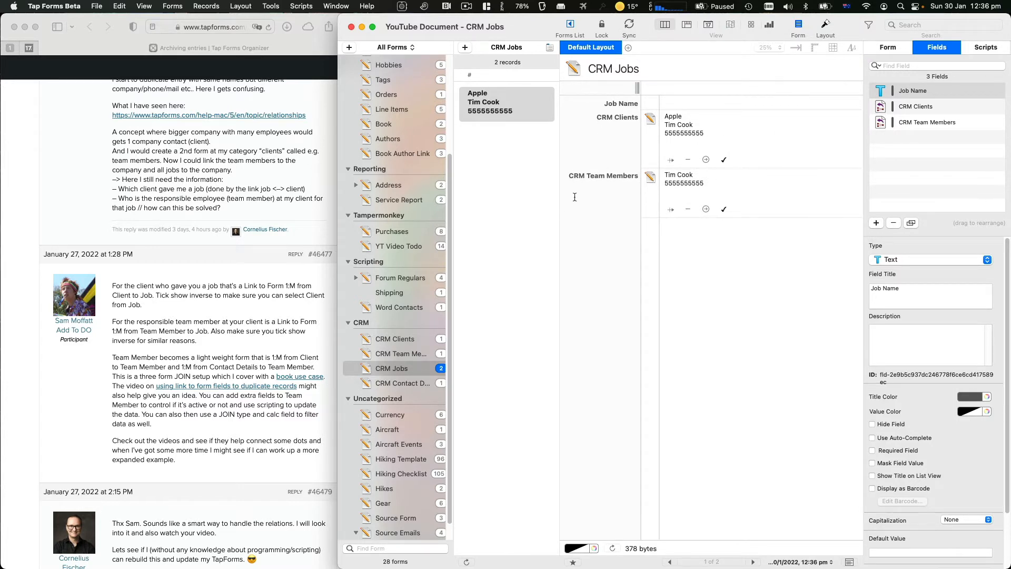
click(704, 160)
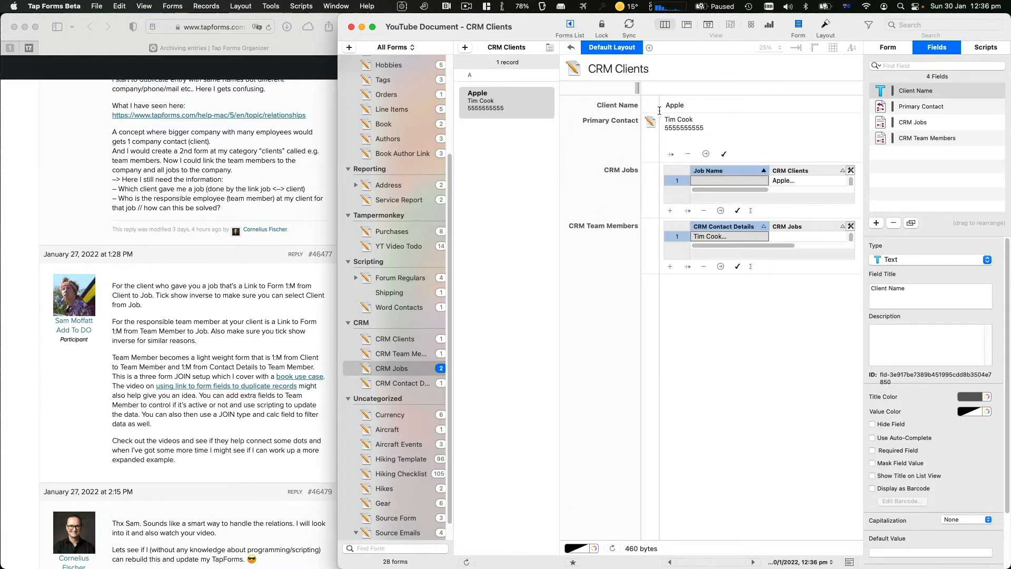
click(571, 47)
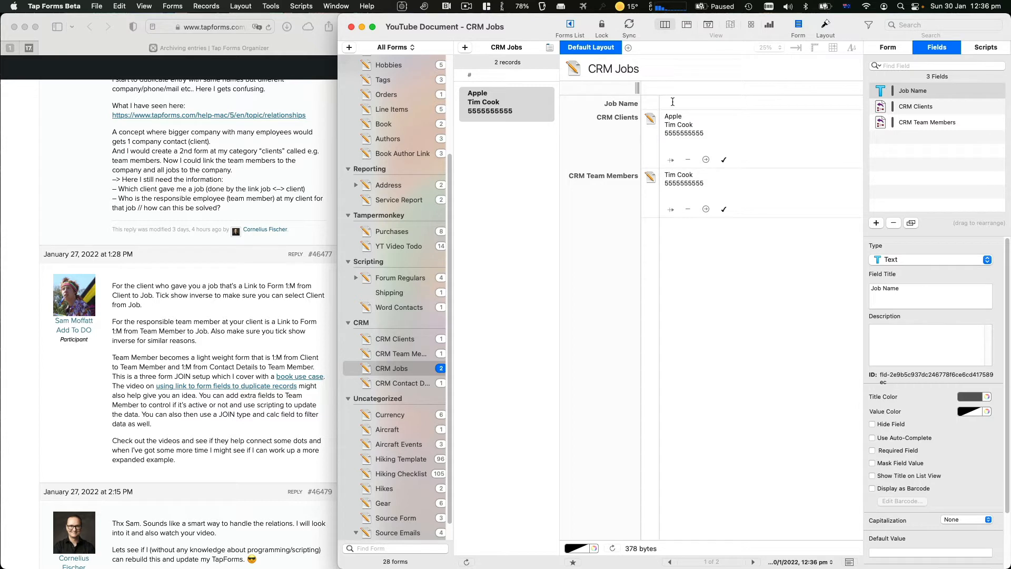
Name the job 'macOS High Panther Photo Shoot' and return to the forum page in Safari
click(697, 101)
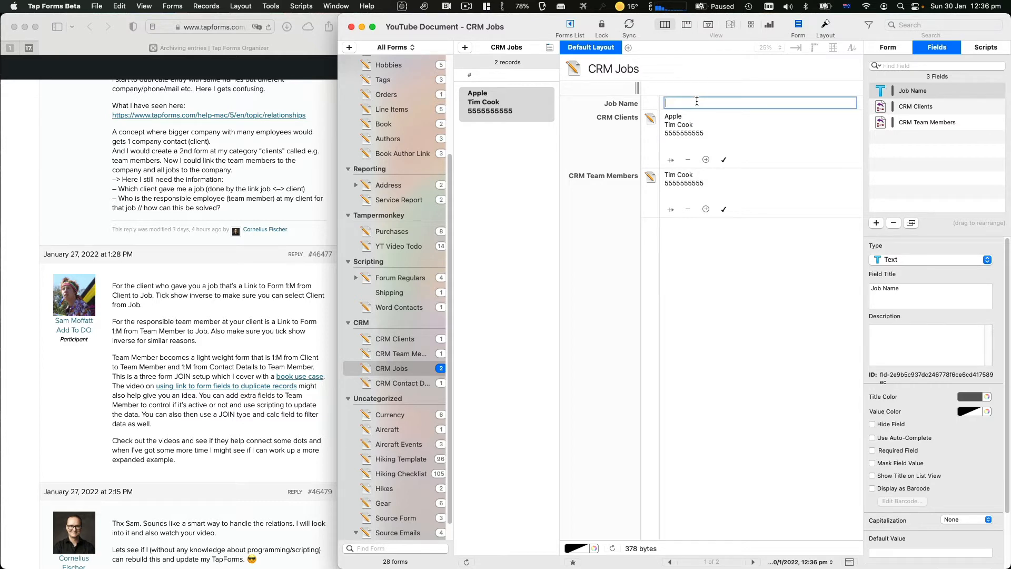
text(macOS High Panther Photo Shoot)
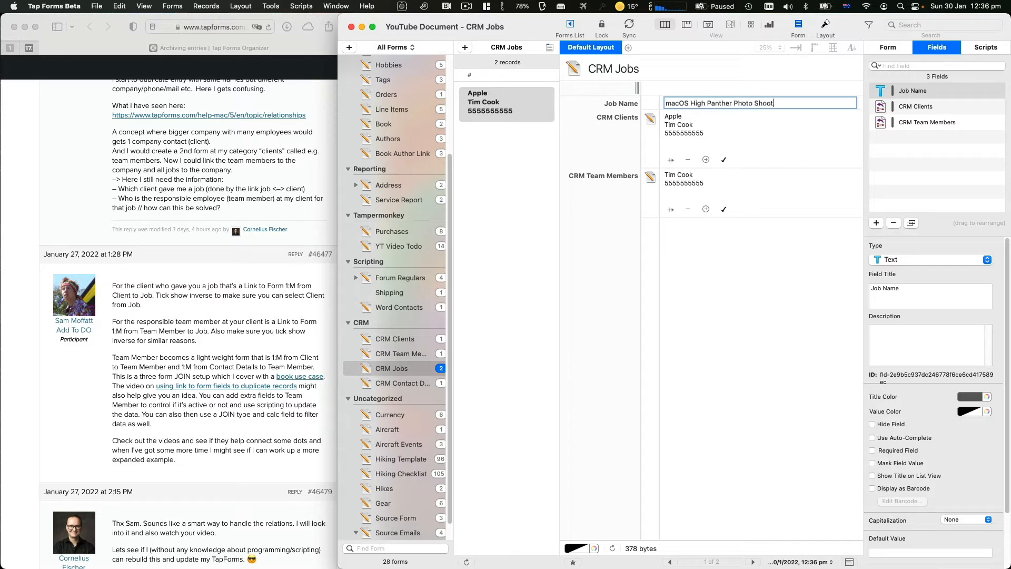
key(Return)
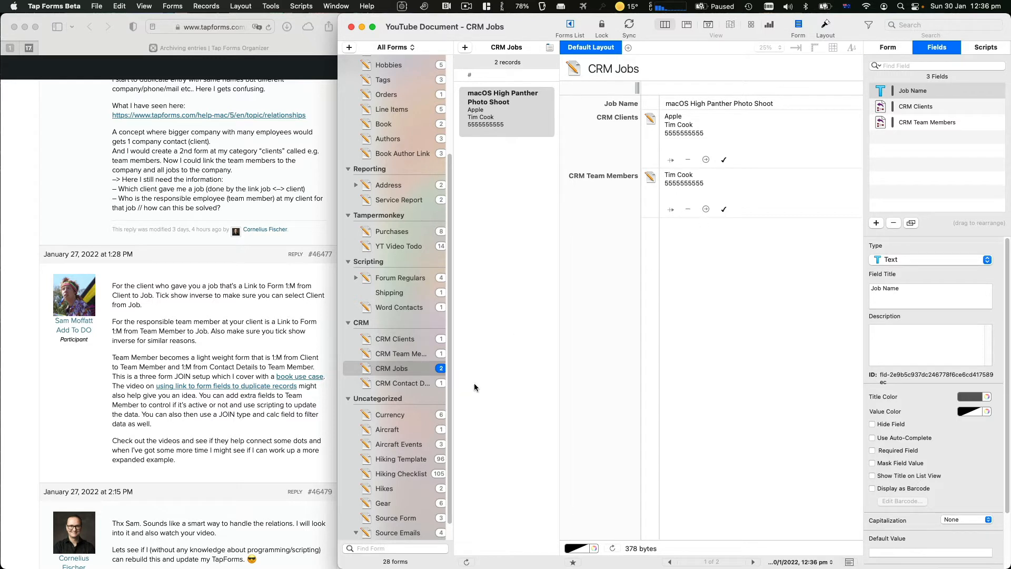
click(399, 355)
click(396, 368)
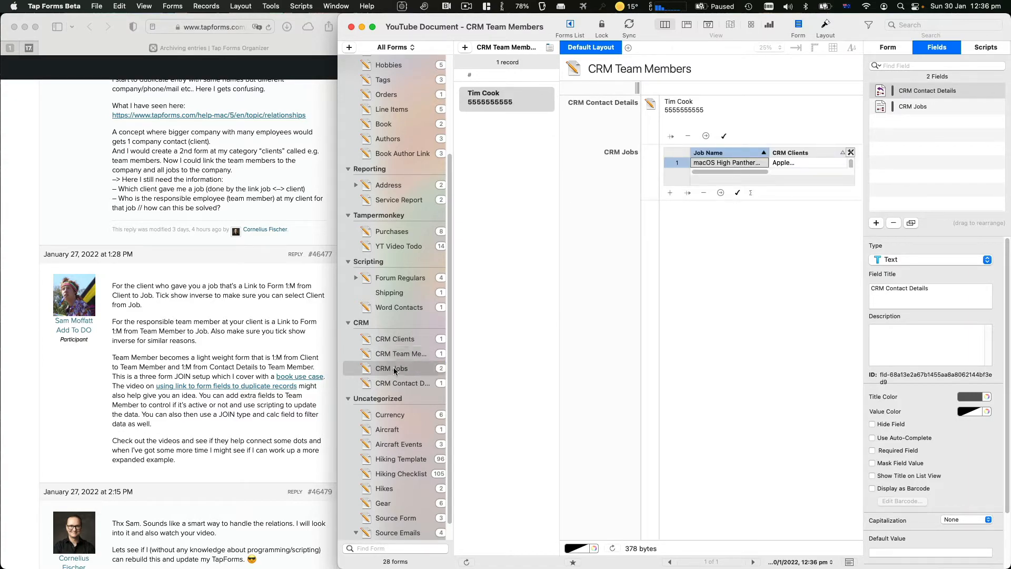
click(225, 383)
Highlight the forum remark about inactive contact entries, then return to Tap Forms' CRM Team Members form
scroll(225, 382, up, 10)
scroll(226, 383, up, 5)
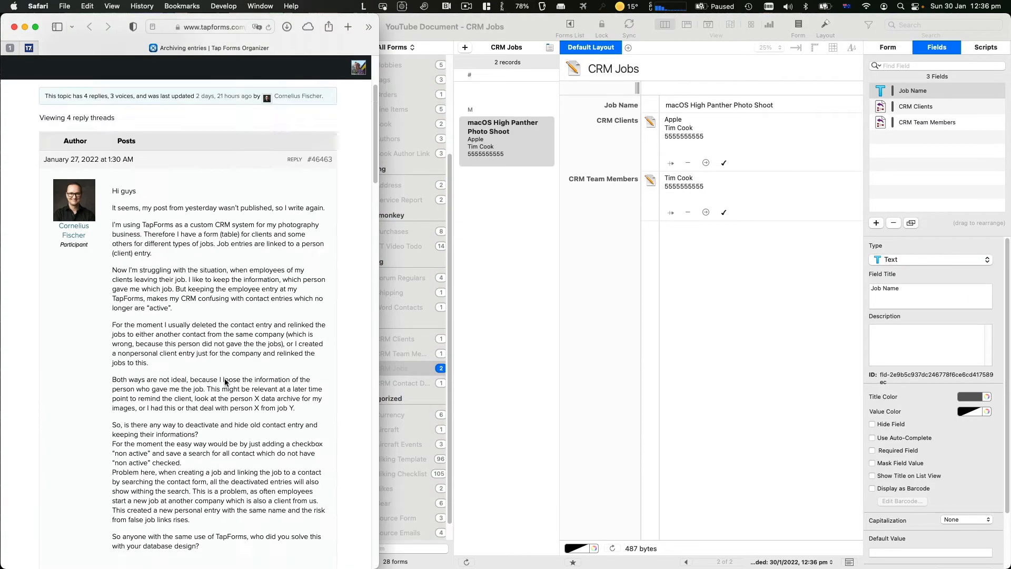
scroll(234, 374, down, 3)
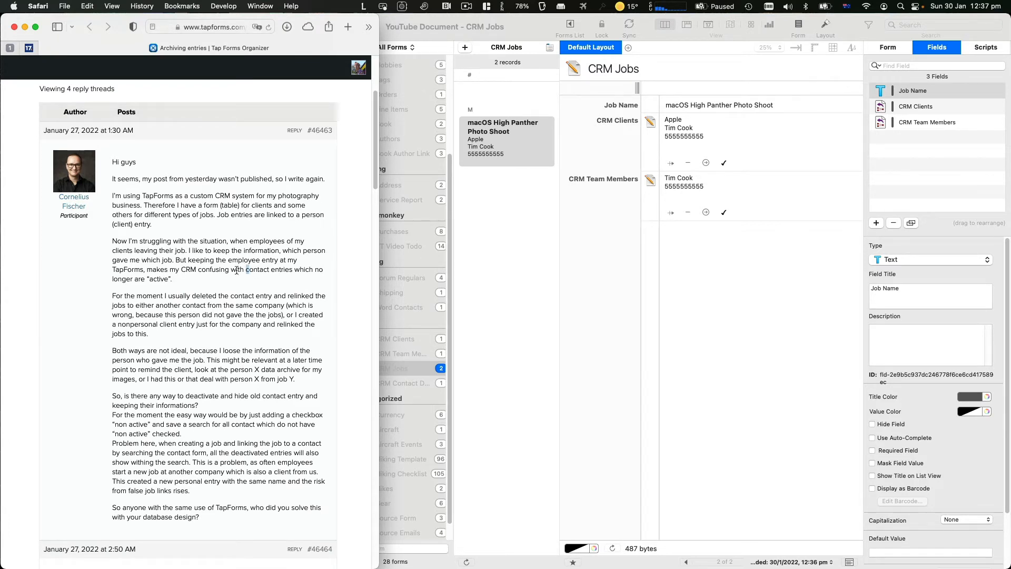
drag(248, 269, 169, 281)
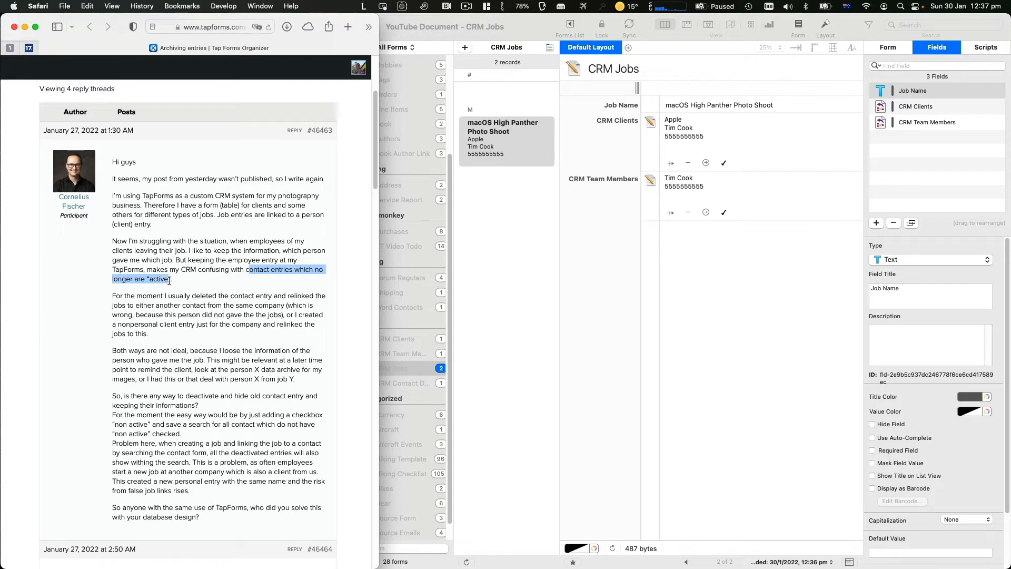
click(555, 248)
click(394, 355)
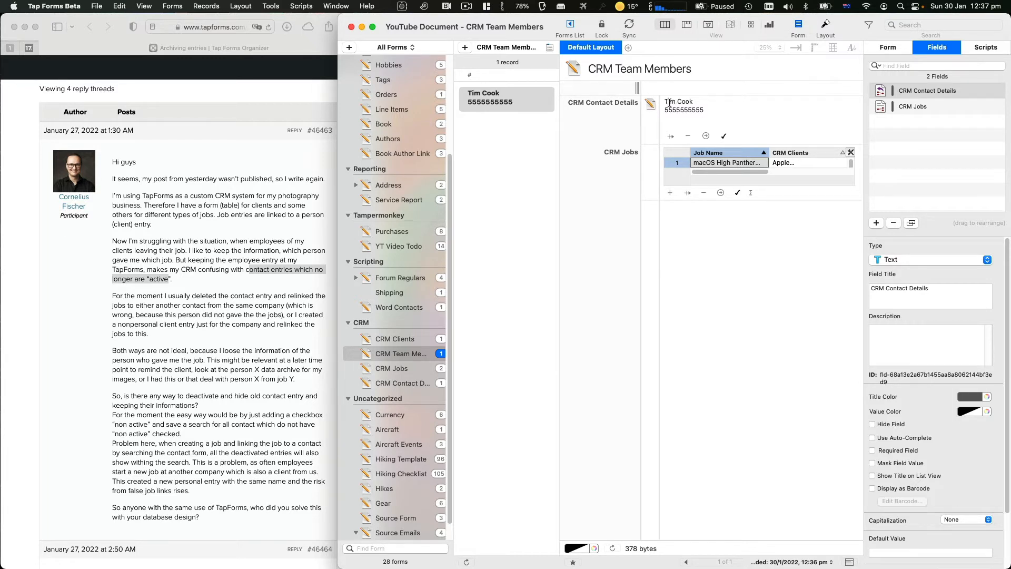
On CRM Clients, tick Show Inverse Relationship for the CRM Team Members link field
drag(666, 103, 740, 112)
click(740, 113)
click(414, 340)
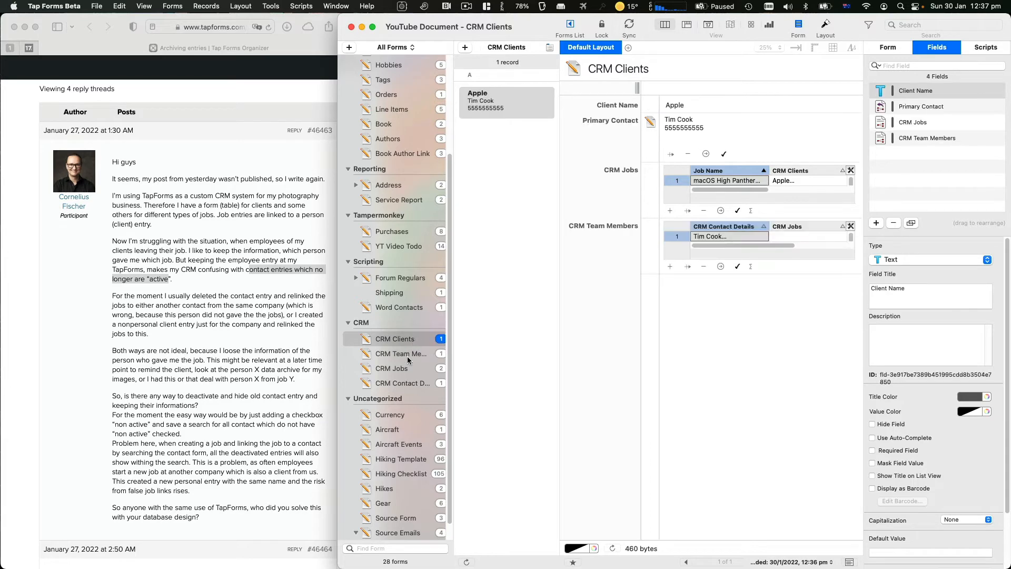
click(408, 360)
click(410, 344)
click(928, 138)
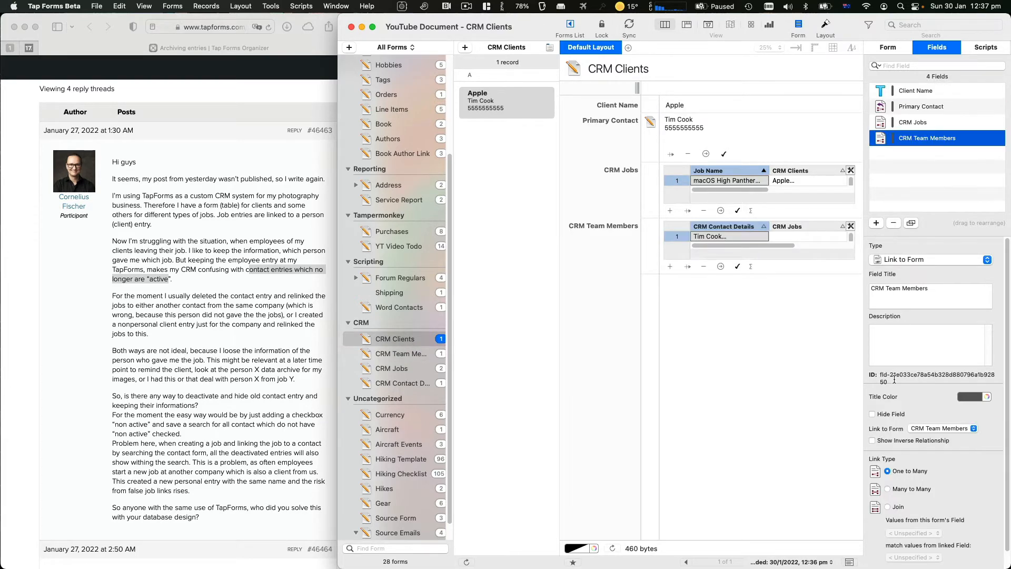
click(874, 441)
On CRM Team Members, move the CRM Clients field above CRM Jobs
click(403, 354)
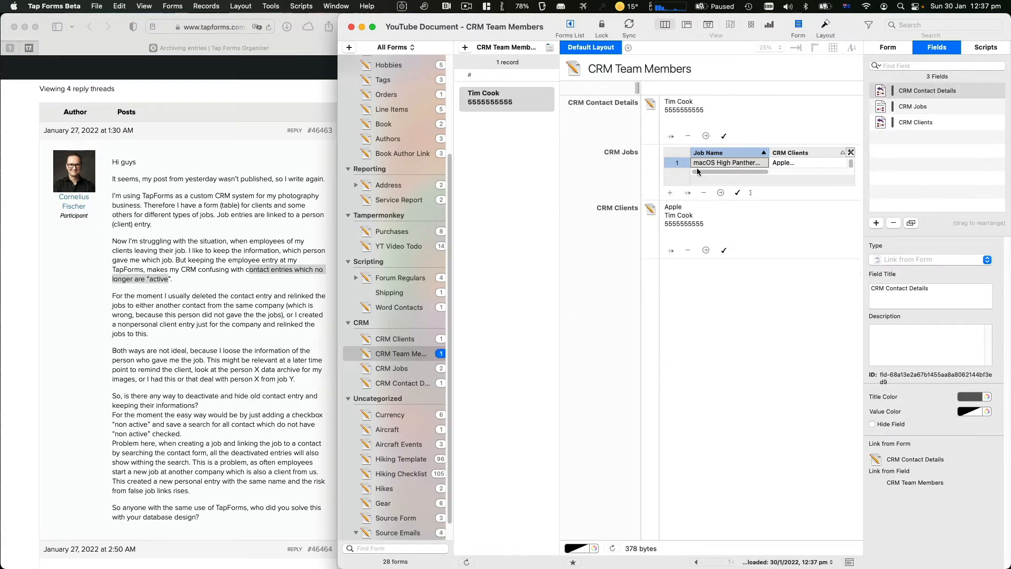
click(898, 112)
click(882, 125)
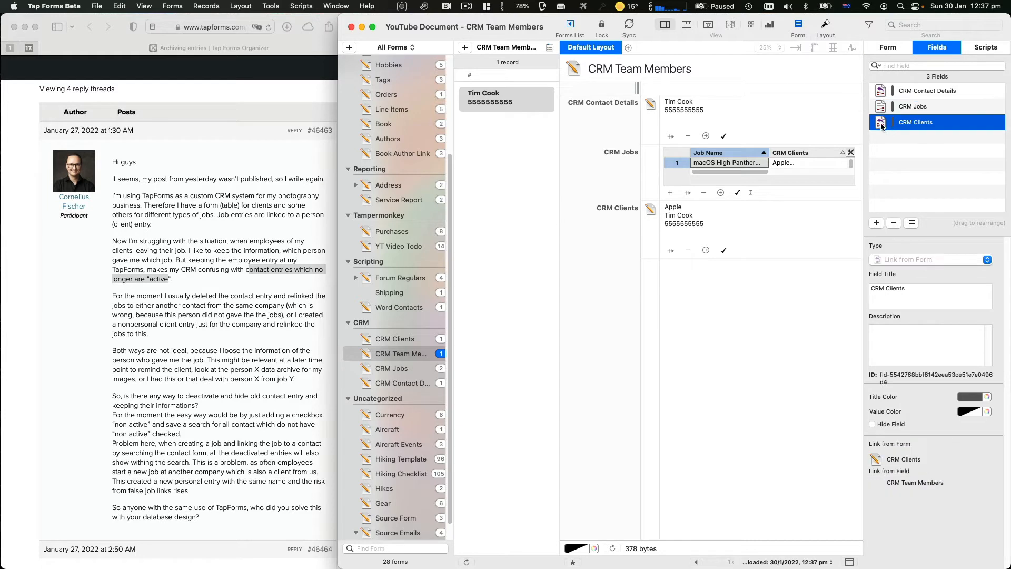
drag(882, 126, 883, 99)
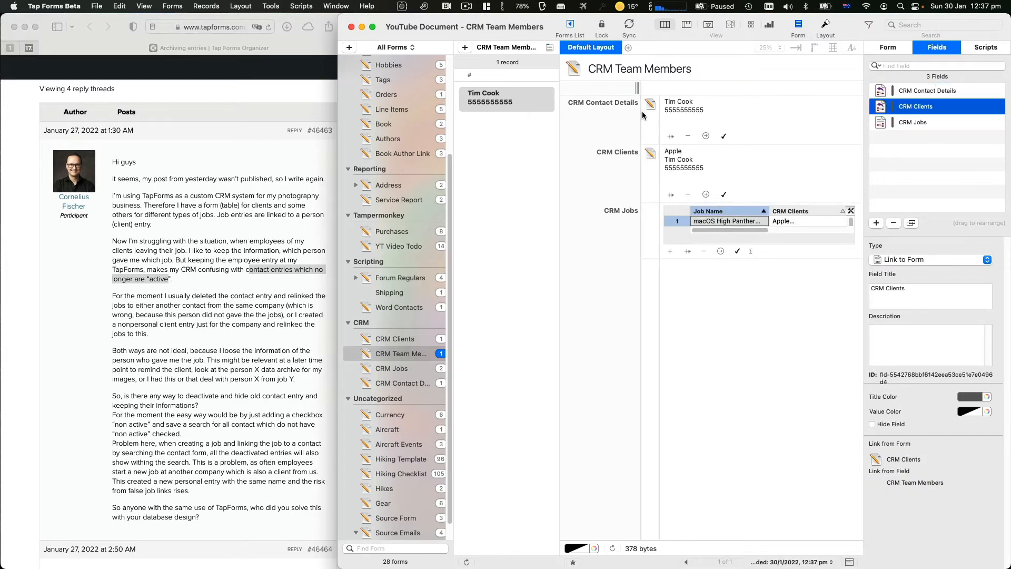
click(579, 101)
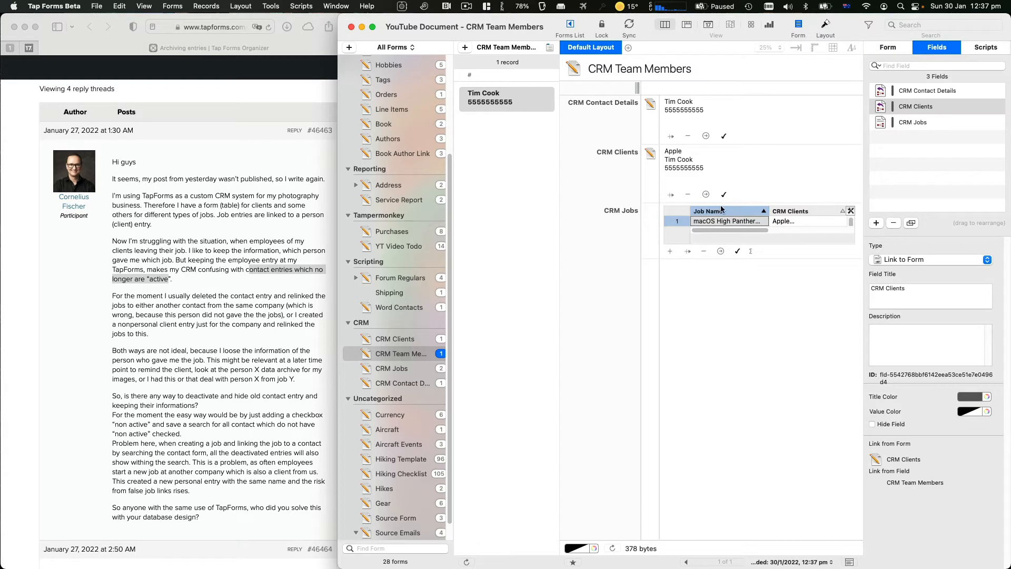
click(919, 108)
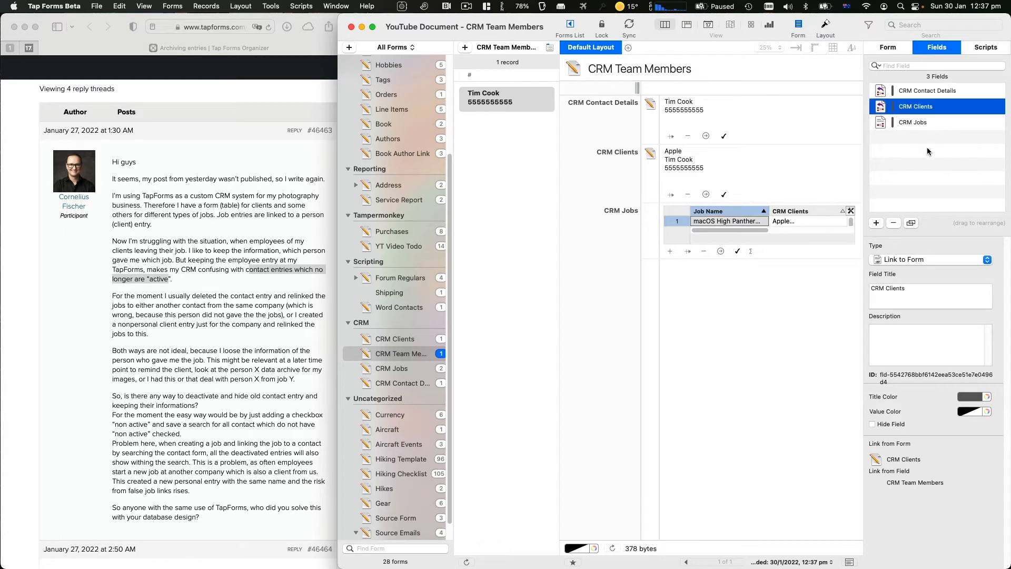
click(913, 123)
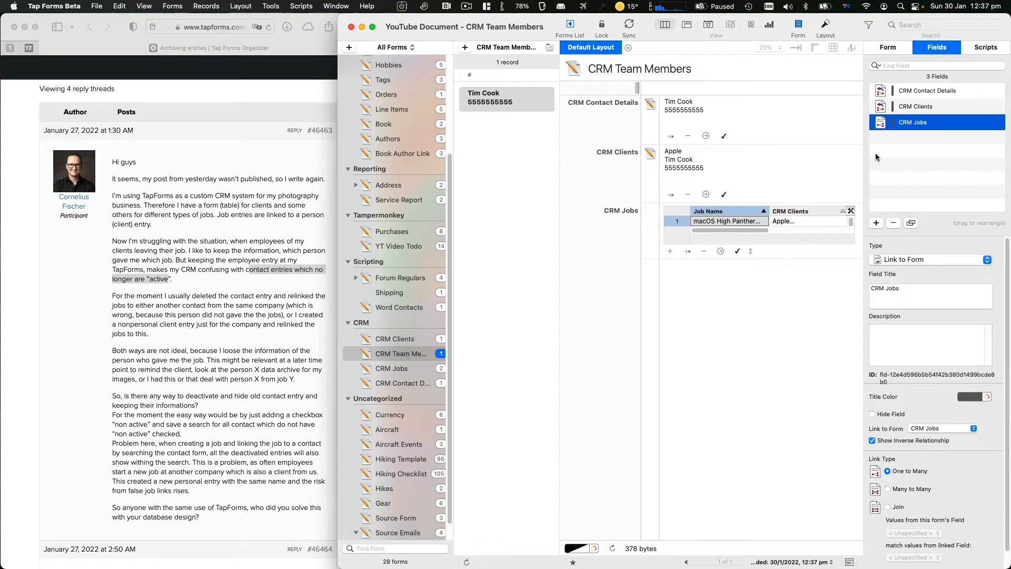
Add an Active check-mark field to CRM Team Members and move it above CRM Jobs
click(876, 223)
click(915, 263)
key(c)
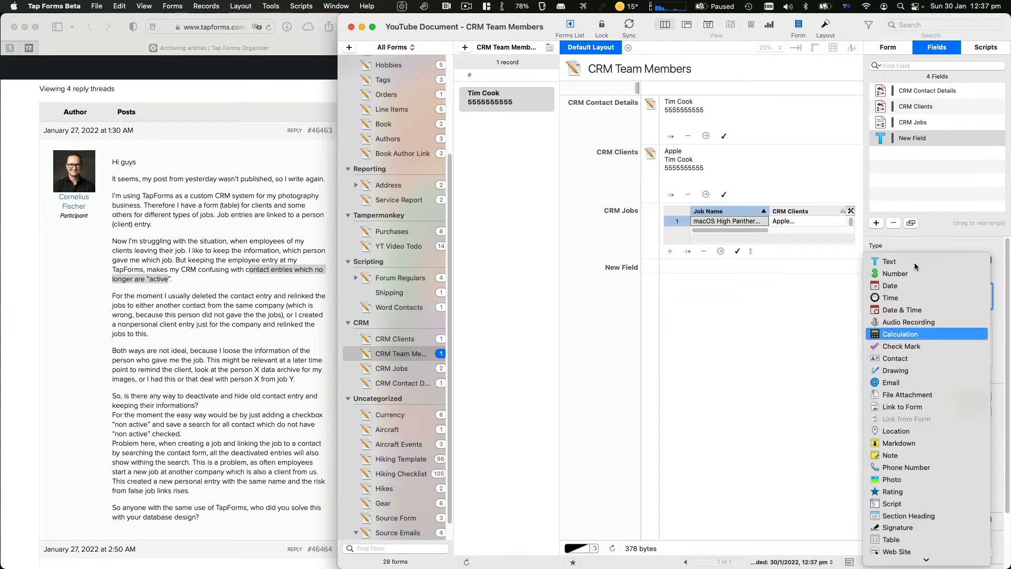
key(h)
key(Return)
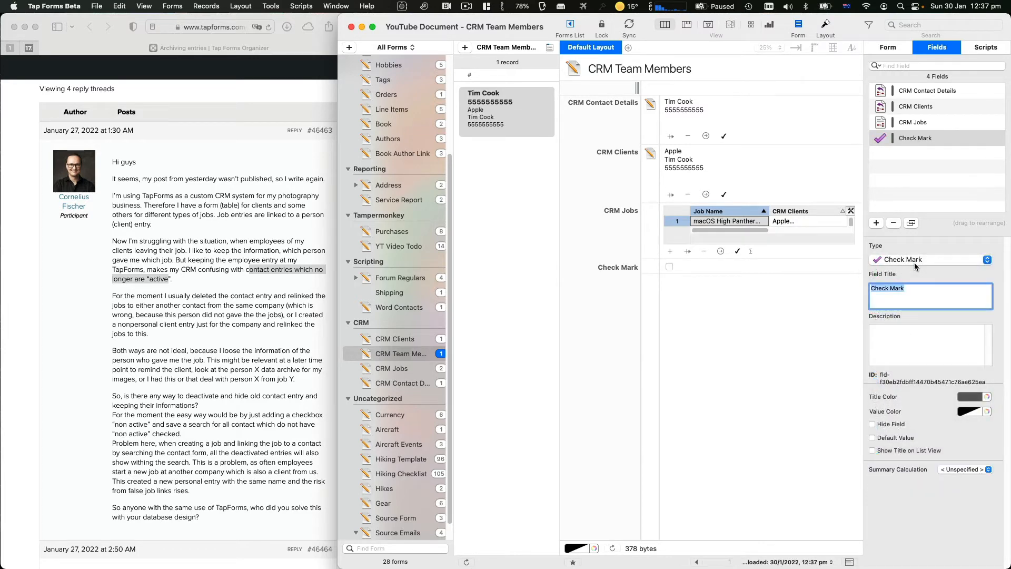
text(jj)
text(Actu)
text(ve)
key(Return)
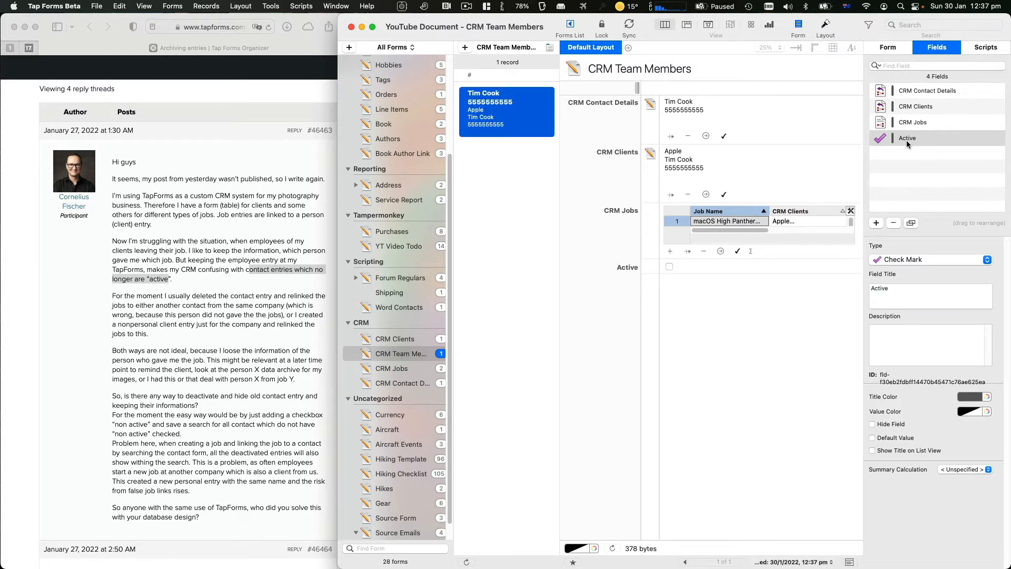
drag(907, 138, 918, 113)
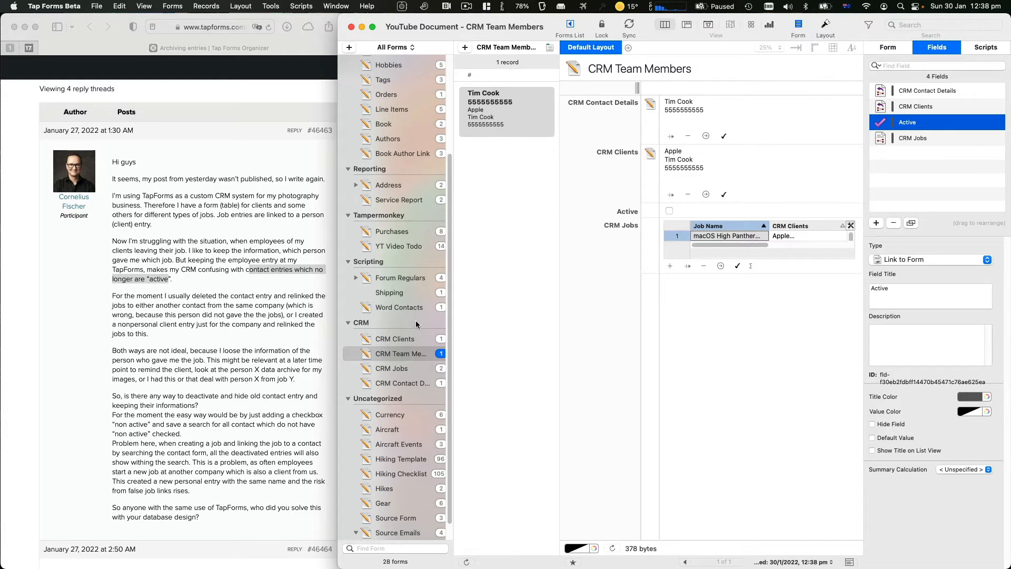
click(430, 337)
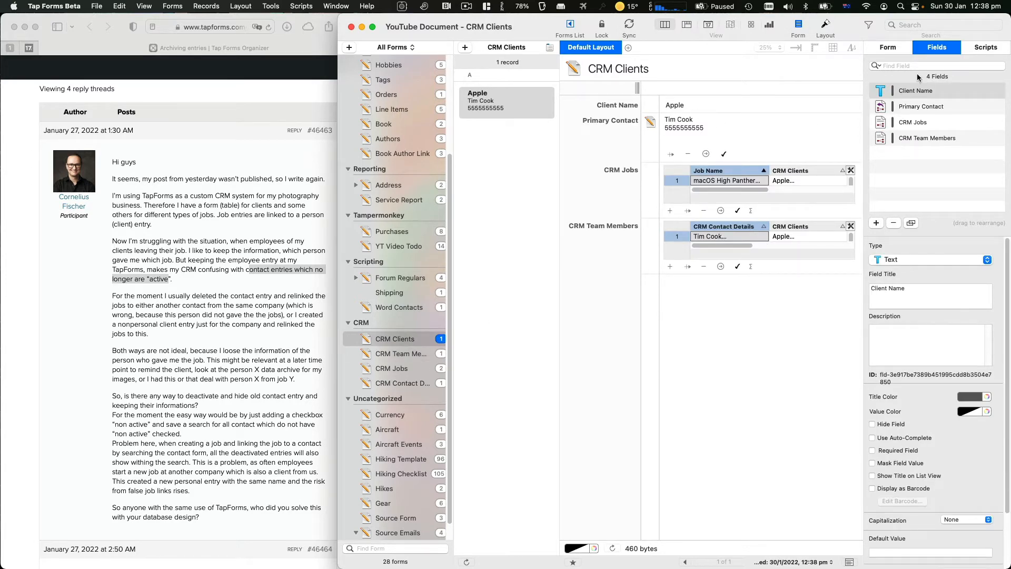
Set the CRM Clients record list to show one line per client
click(895, 46)
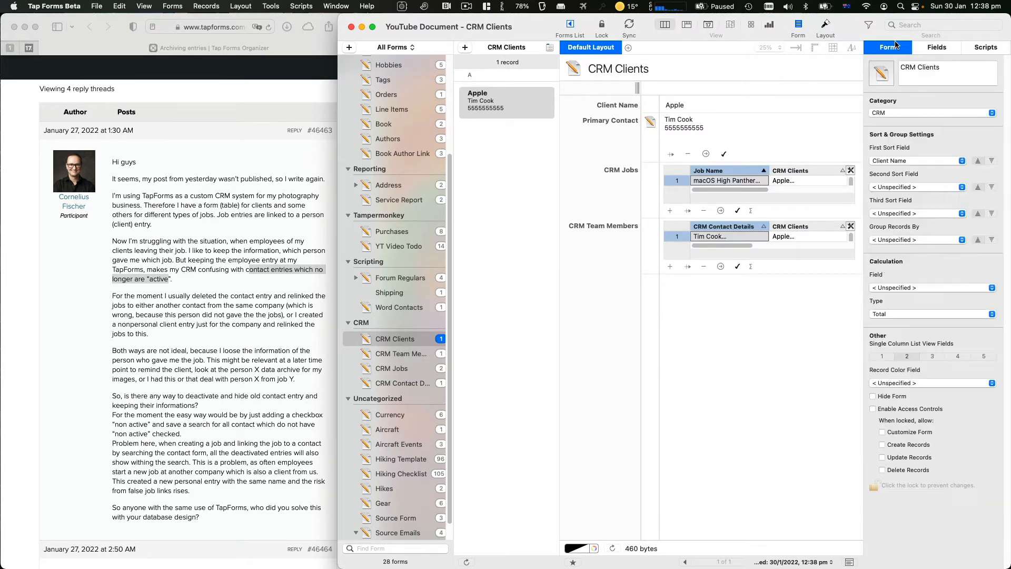
click(882, 357)
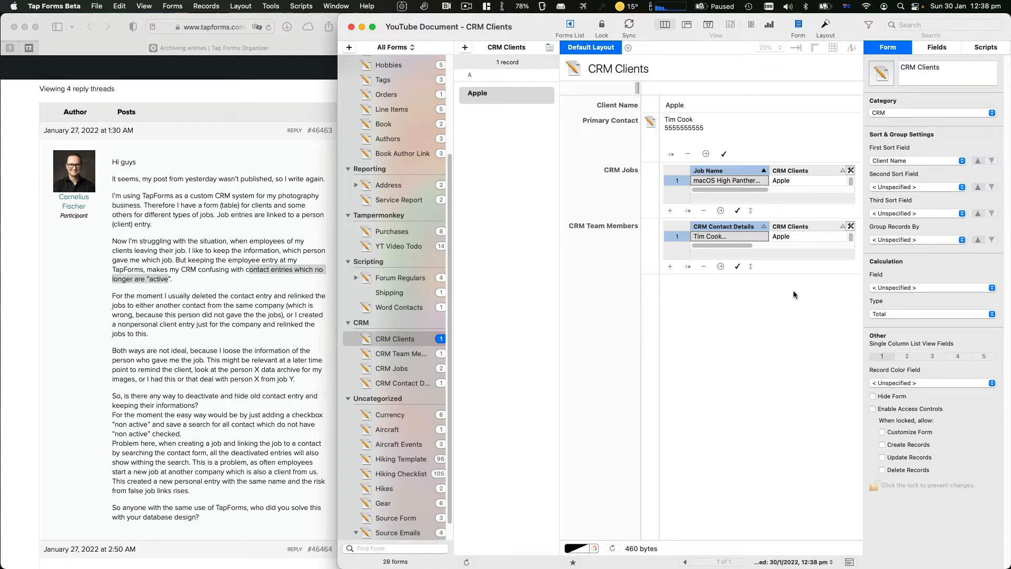
click(907, 357)
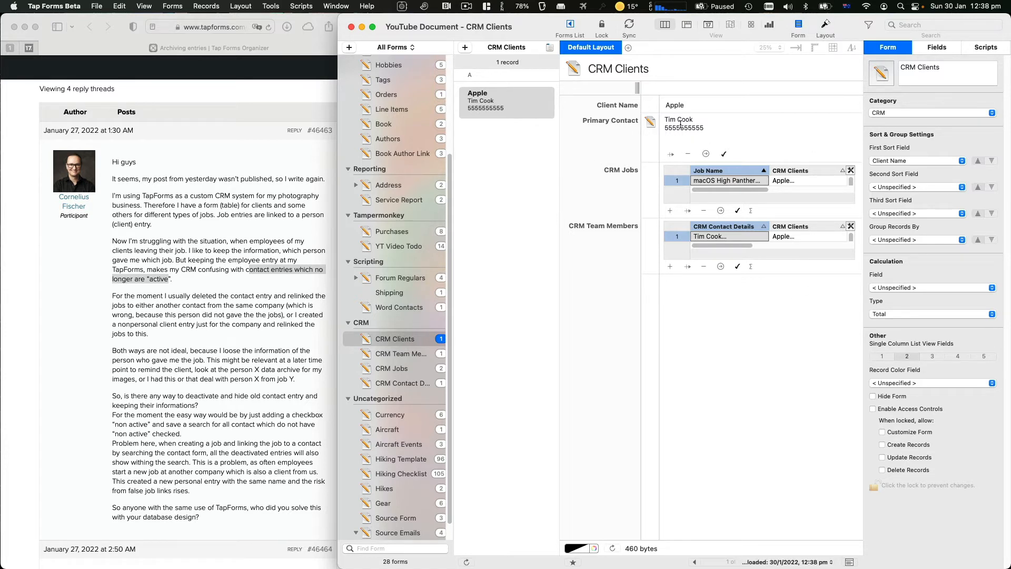
click(881, 356)
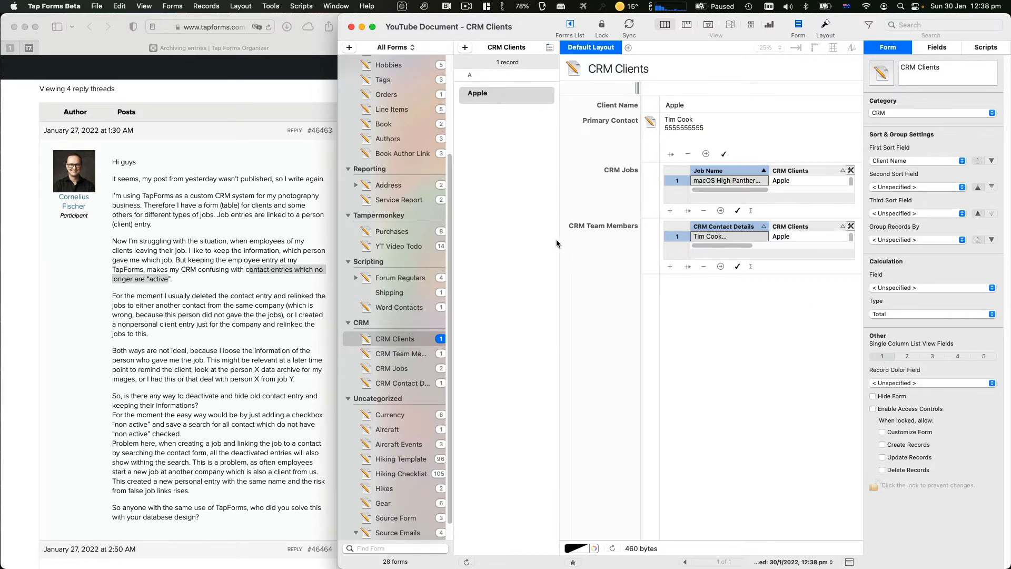
Follow Apple's linked contact from CRM Team Members through to the CRM Contact Details form
click(410, 354)
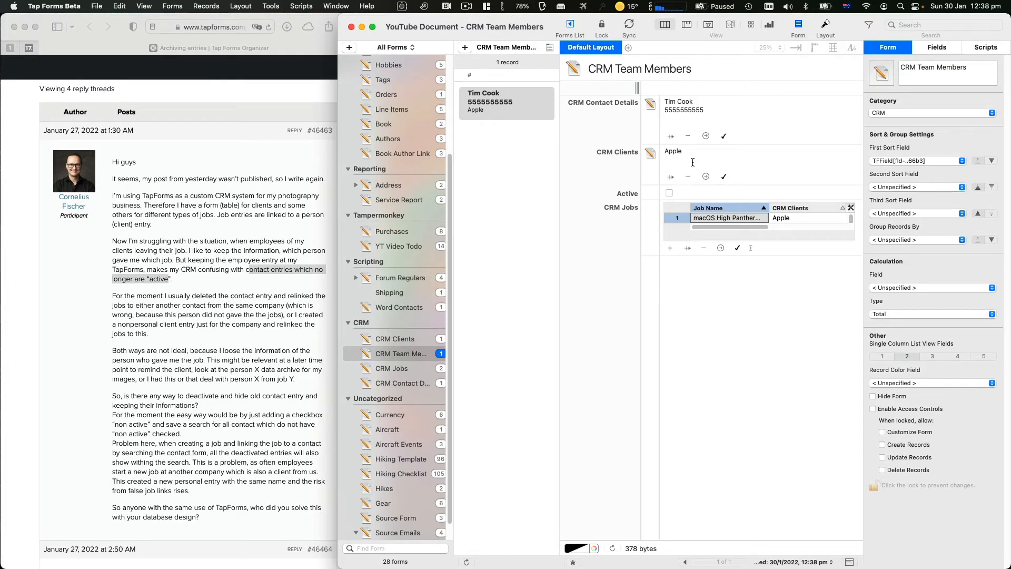
double_click(674, 152)
click(719, 111)
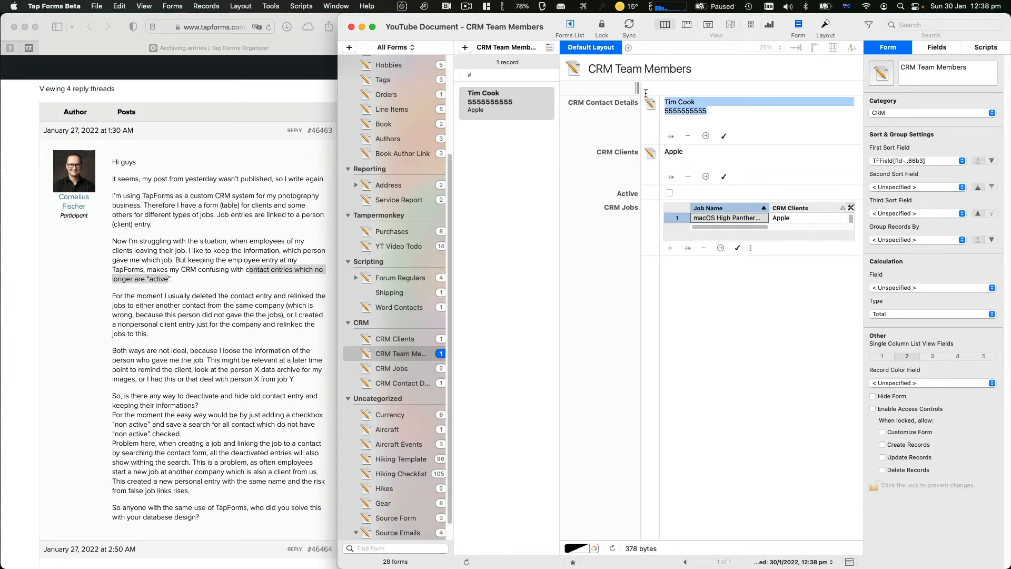
click(398, 381)
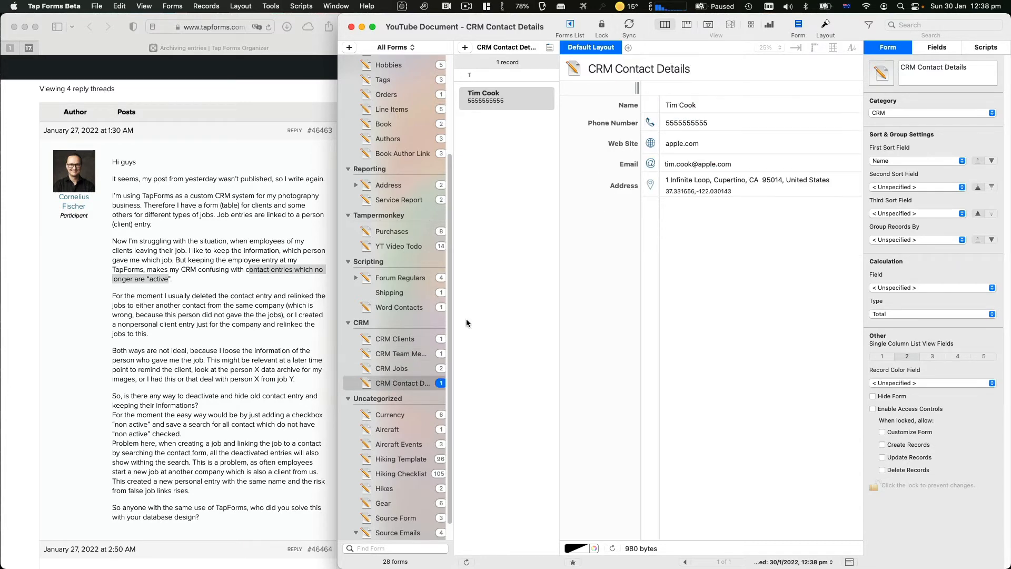
Turn on Show Title on List View for Phone Number, Web Site and Email
click(922, 51)
click(919, 111)
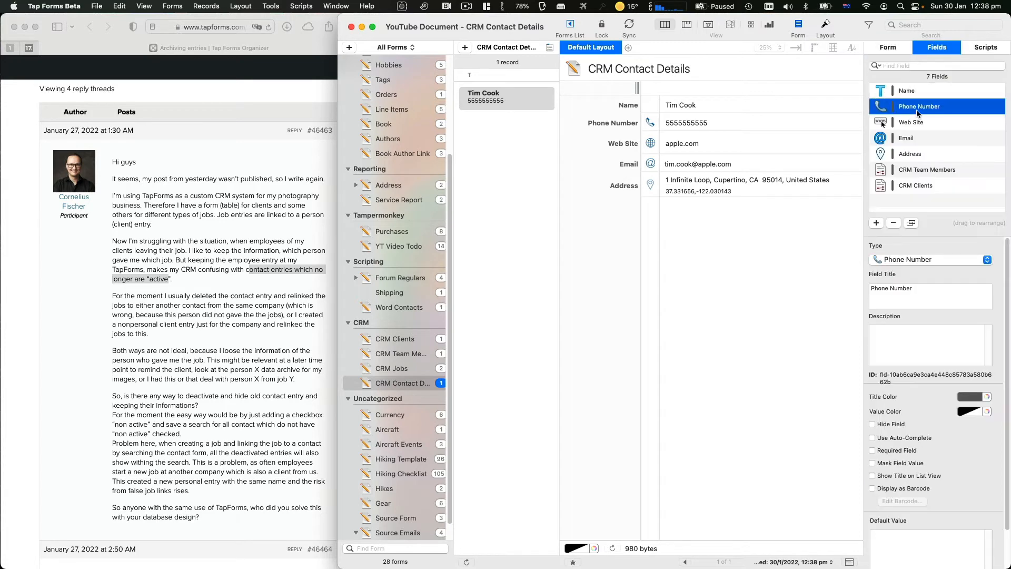
click(871, 477)
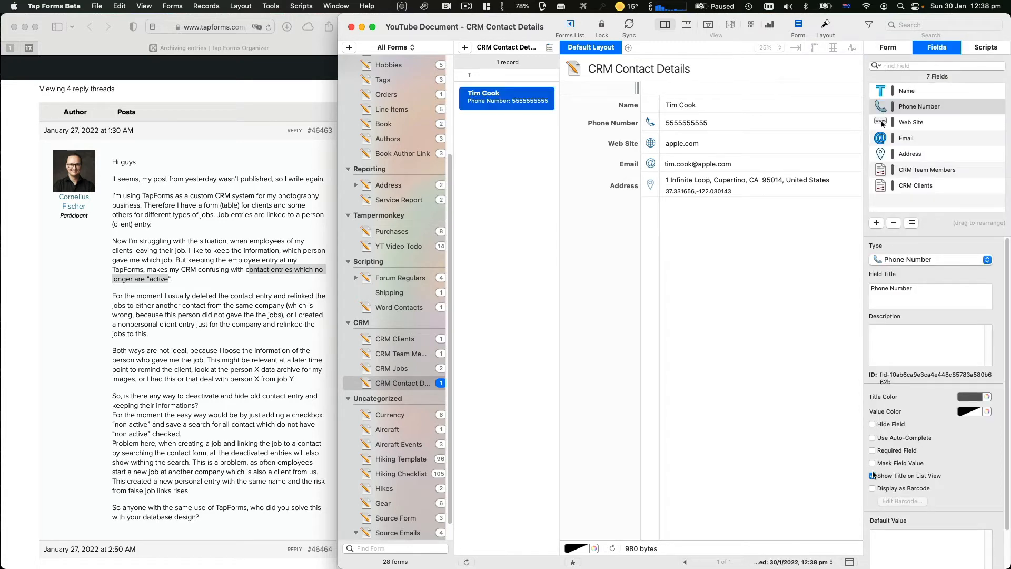
click(918, 136)
click(919, 123)
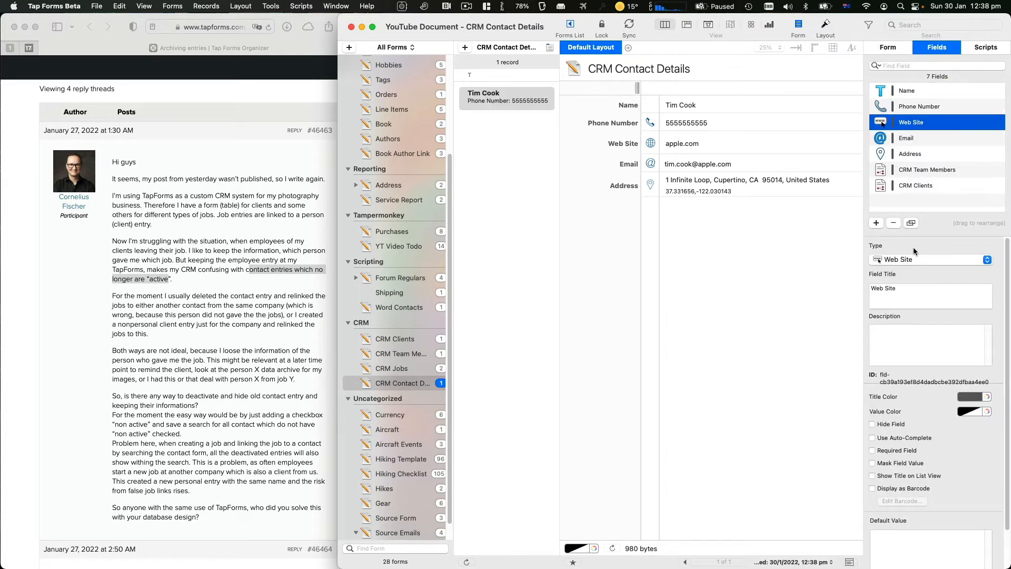
click(886, 476)
click(921, 138)
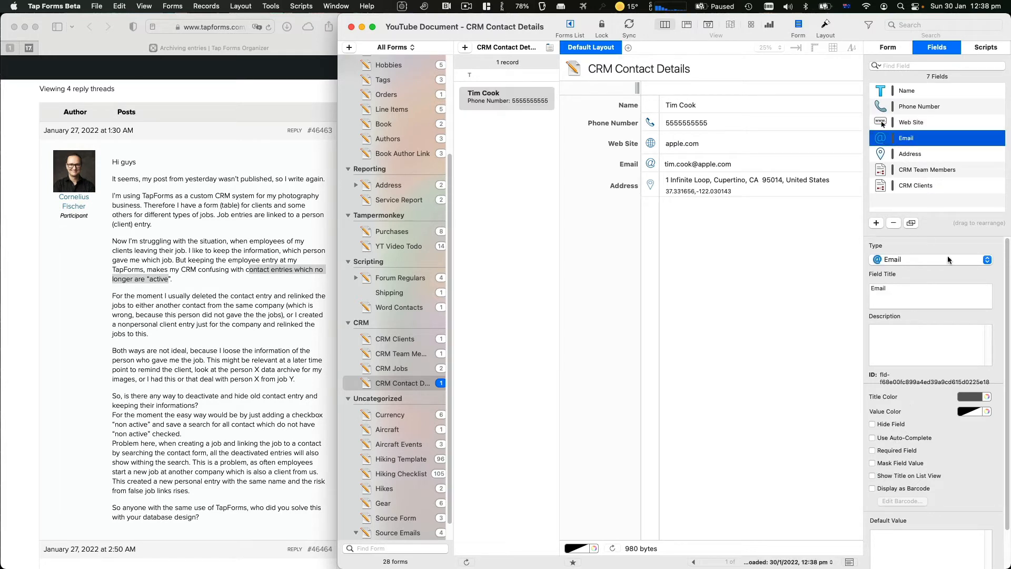
click(902, 476)
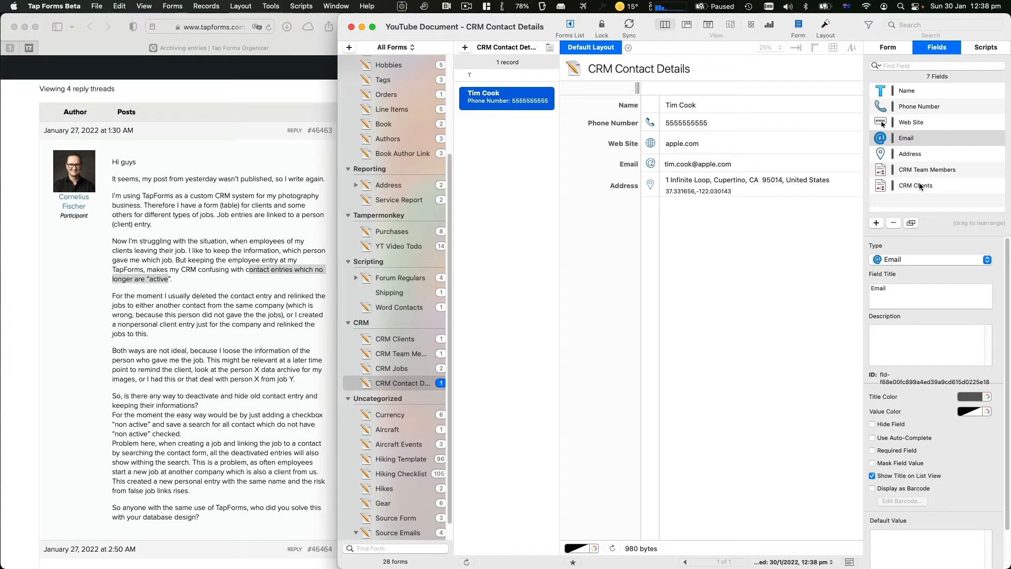
Review the Address and Email field settings in CRM Contact Details
click(932, 152)
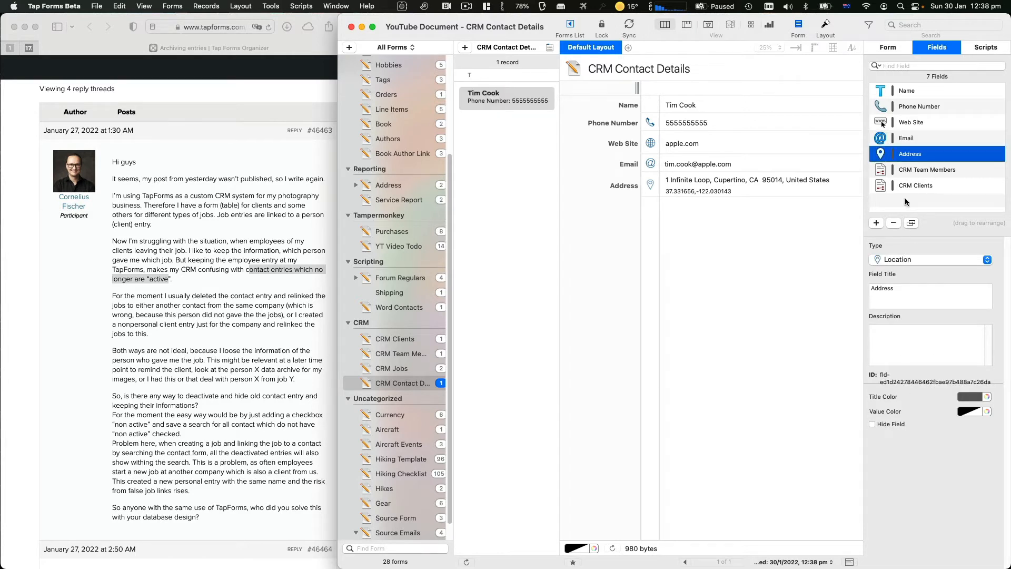
scroll(885, 421, down, 3)
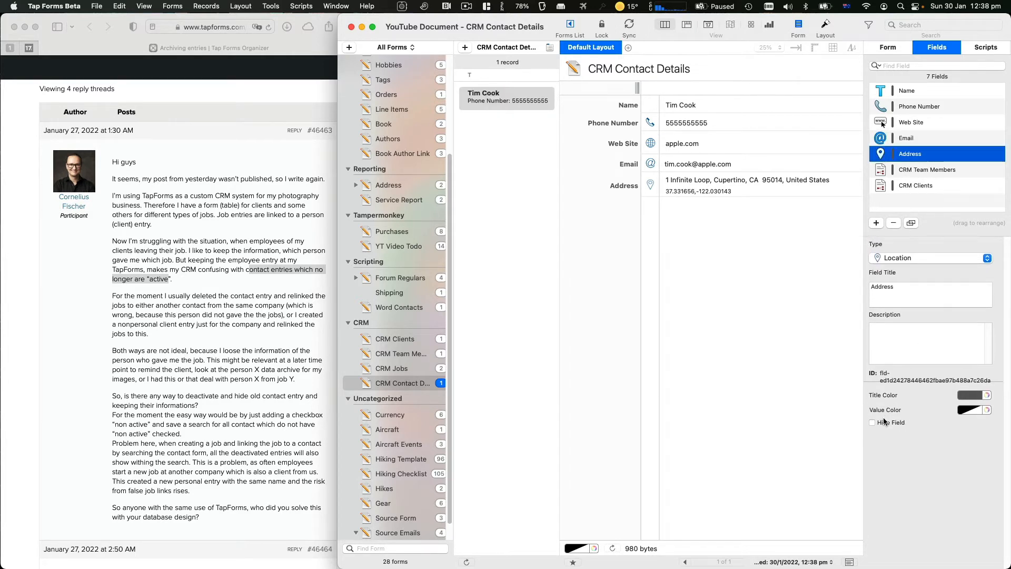
scroll(900, 358, down, 2)
scroll(900, 356, up, 3)
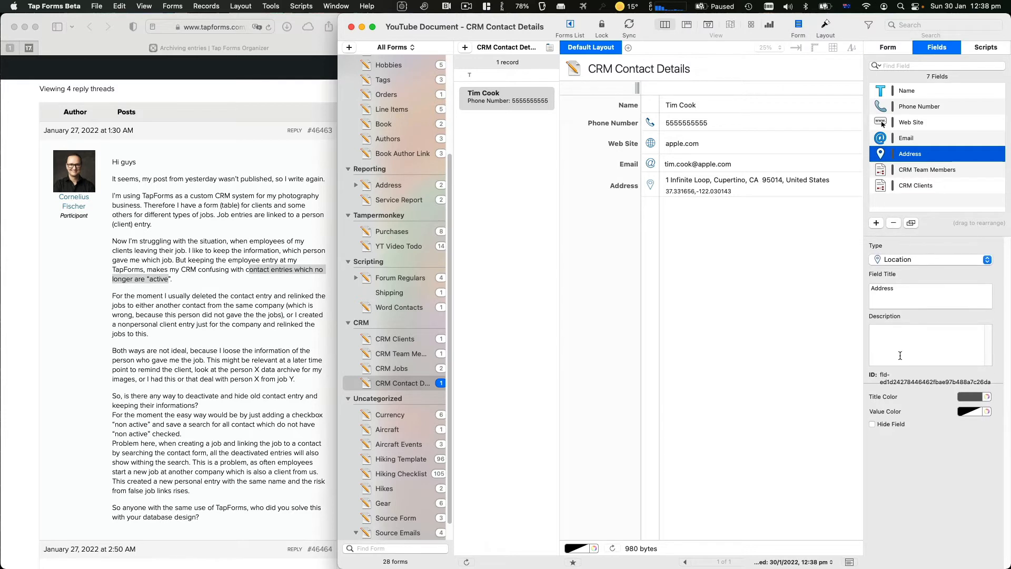
scroll(887, 449, down, 2)
click(899, 142)
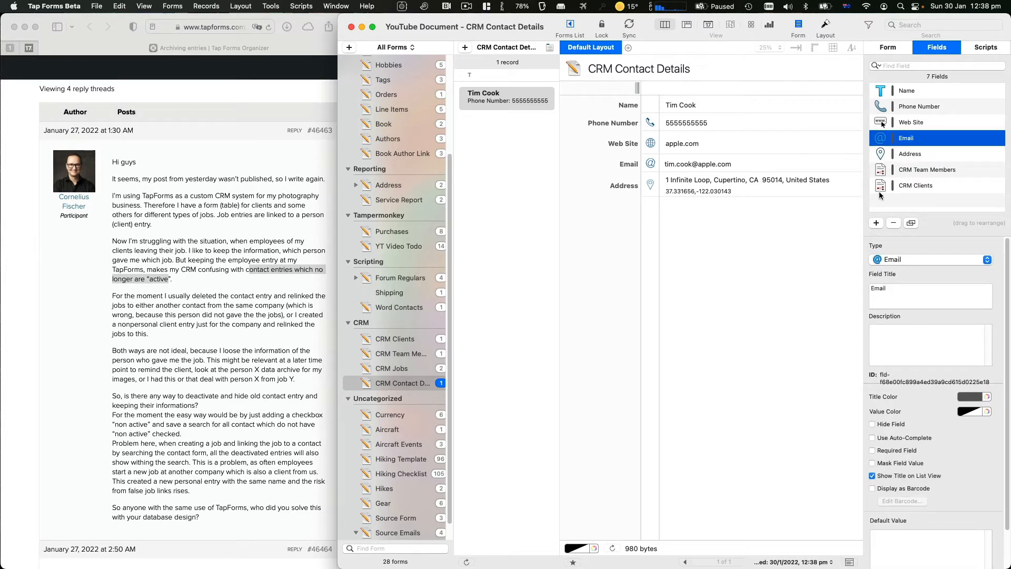
click(893, 160)
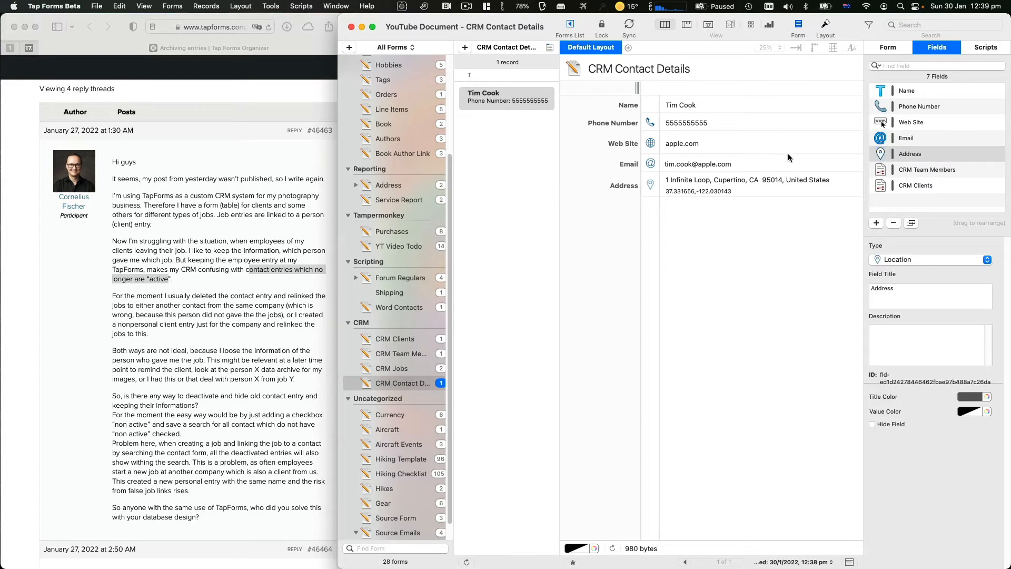
Browse the CRM forms, then show the CRM Clients link field's settings on CRM Jobs
click(411, 373)
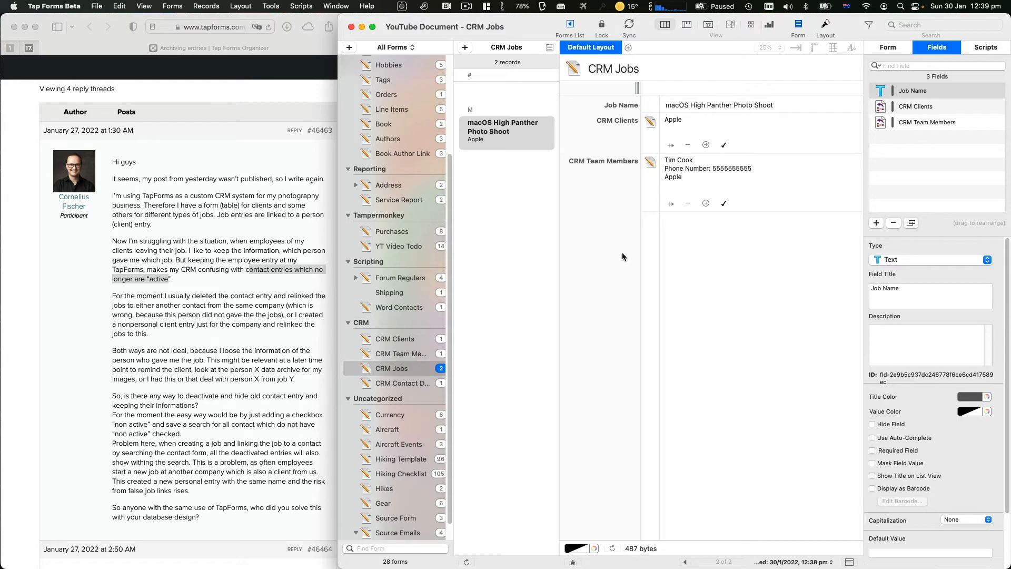
click(373, 387)
click(382, 370)
click(392, 344)
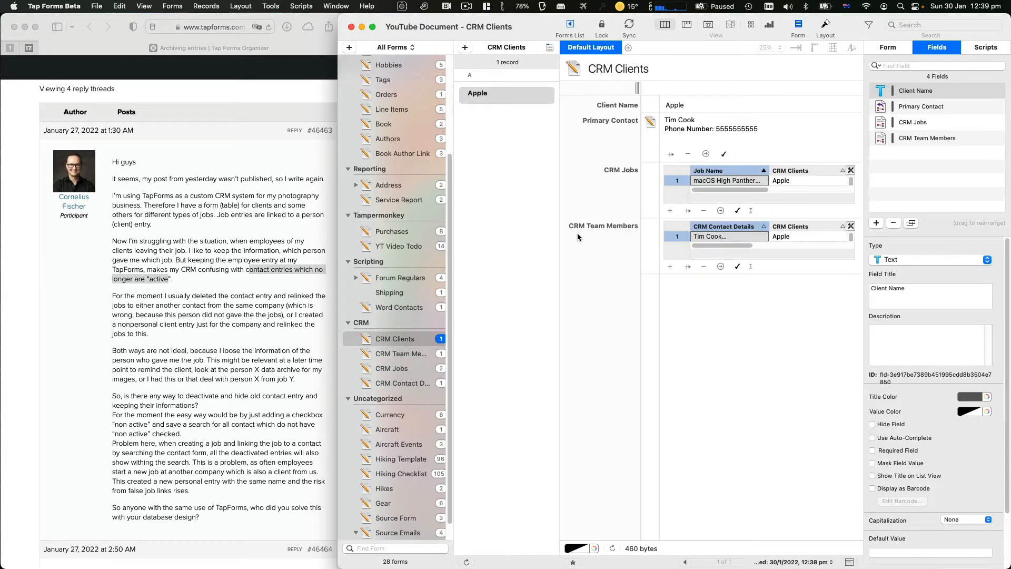
click(406, 354)
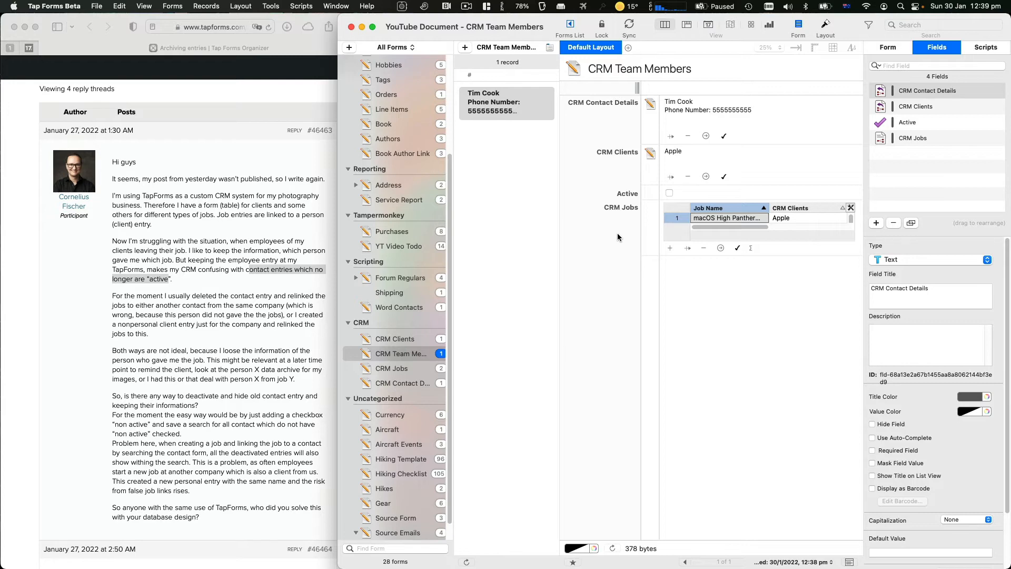
click(417, 370)
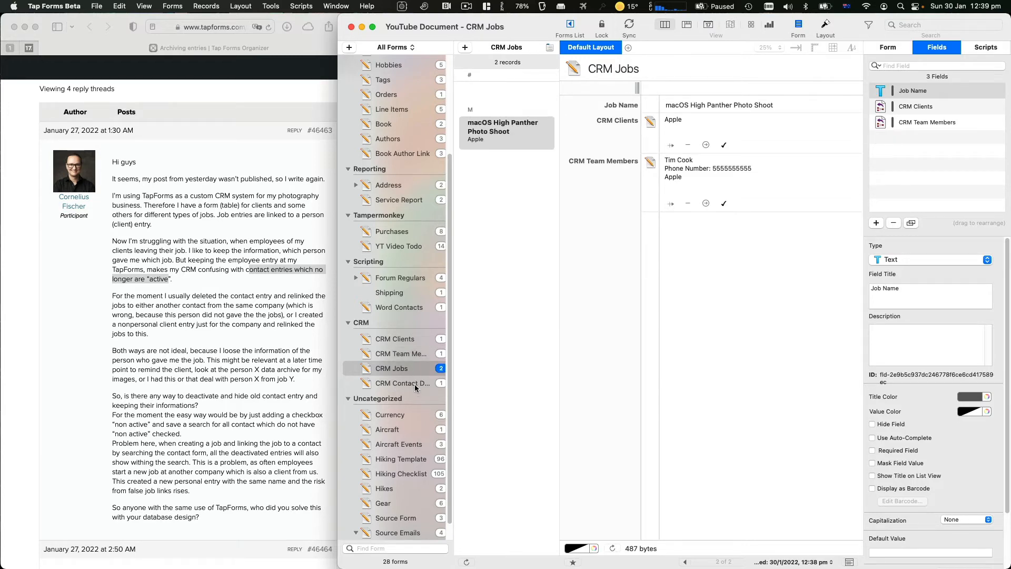
click(416, 388)
click(416, 375)
click(915, 109)
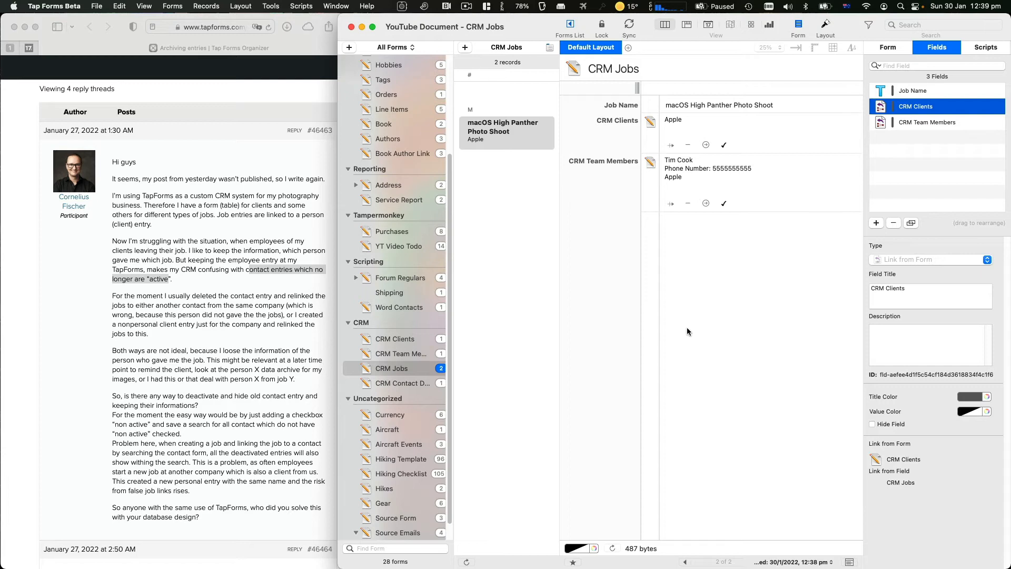
Delete the empty second job, leaving only the macOS High Panther Photo Shoot job
click(524, 96)
scroll(524, 95, right, 3)
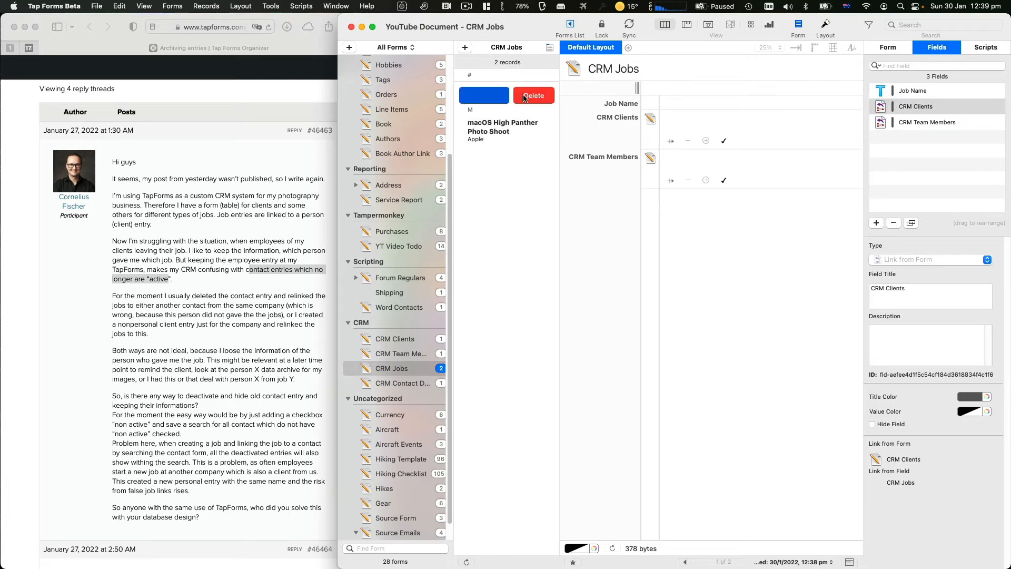
click(534, 95)
key(Return)
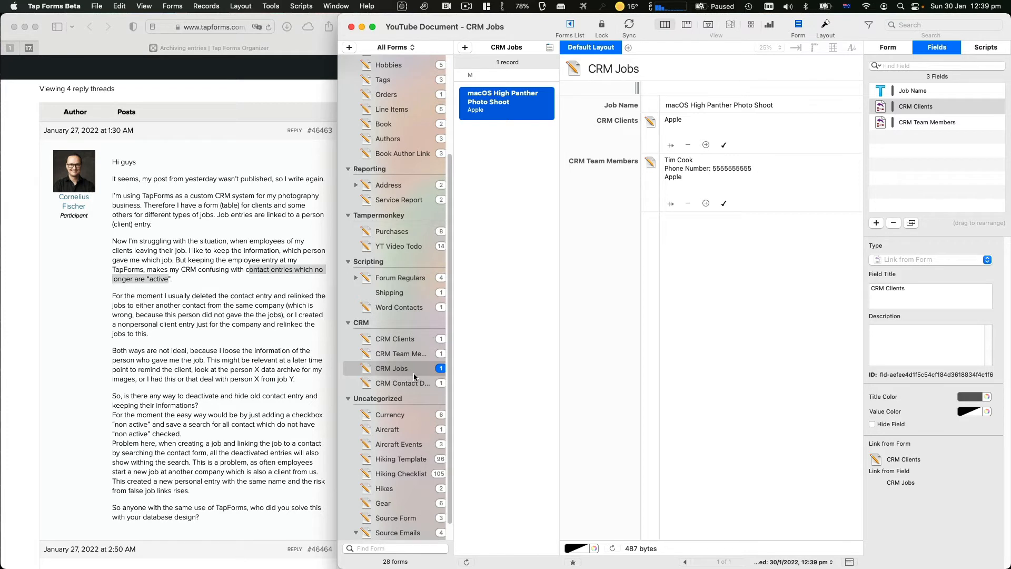
click(406, 343)
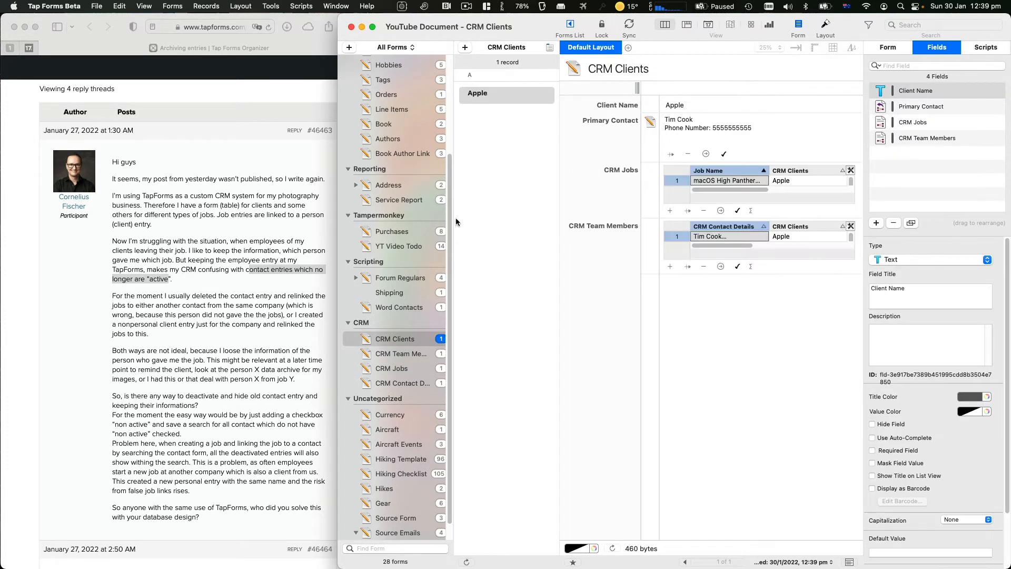
Add a client record named NeXT with Tim Cook linked as its primary contact
click(465, 47)
click(686, 103)
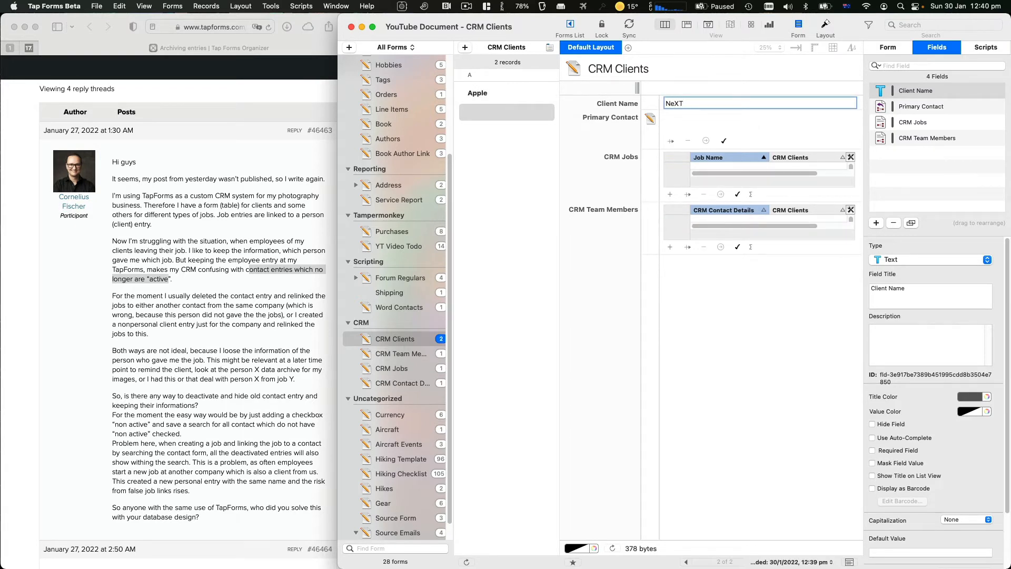
text(NeXT)
key(Return)
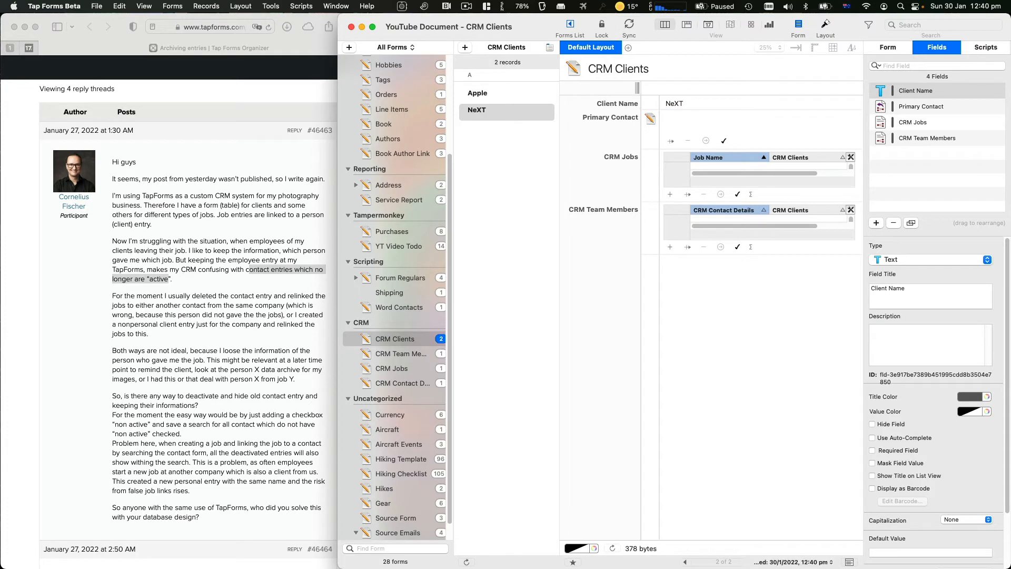
click(725, 141)
click(791, 98)
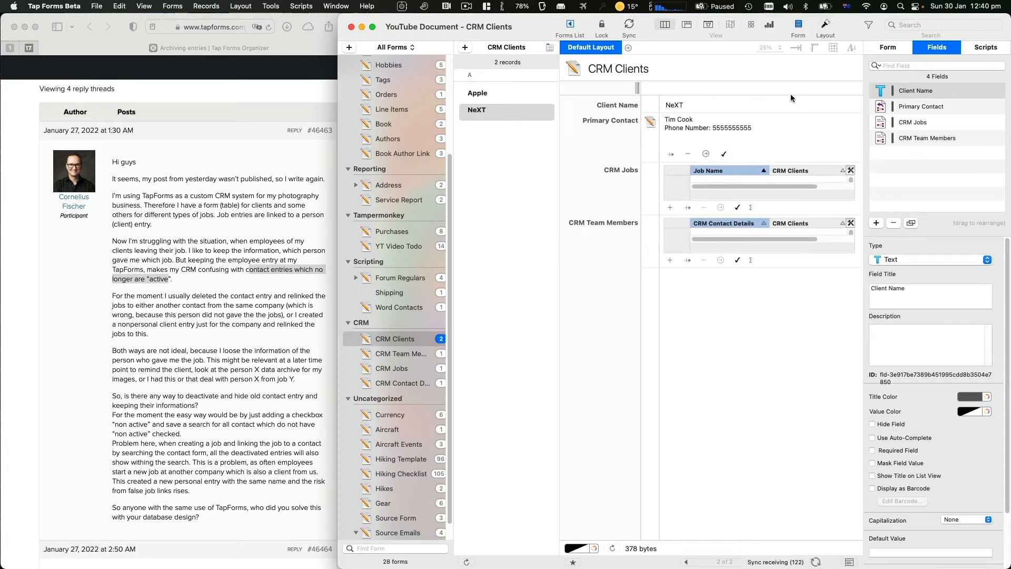
click(736, 262)
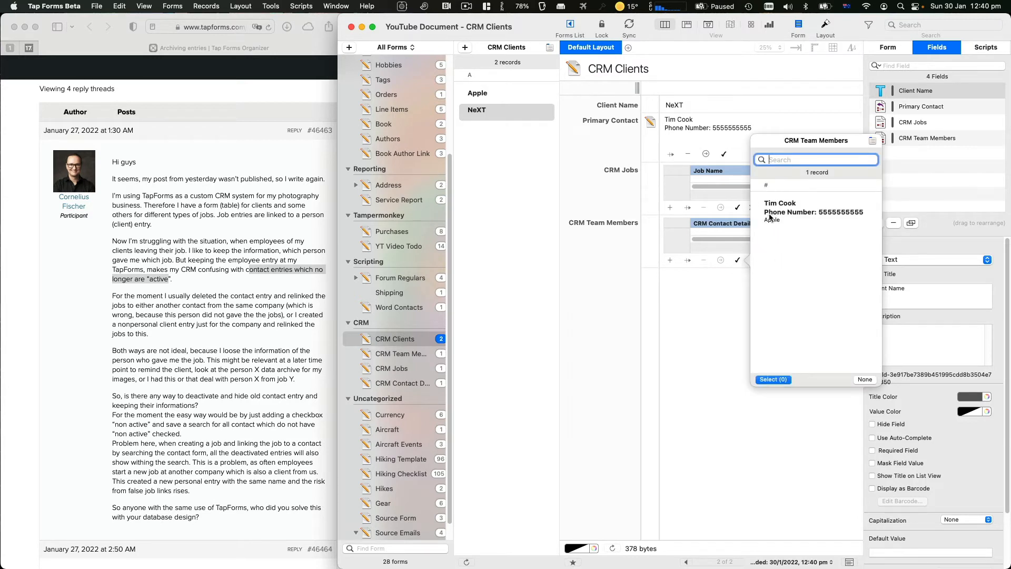
click(659, 298)
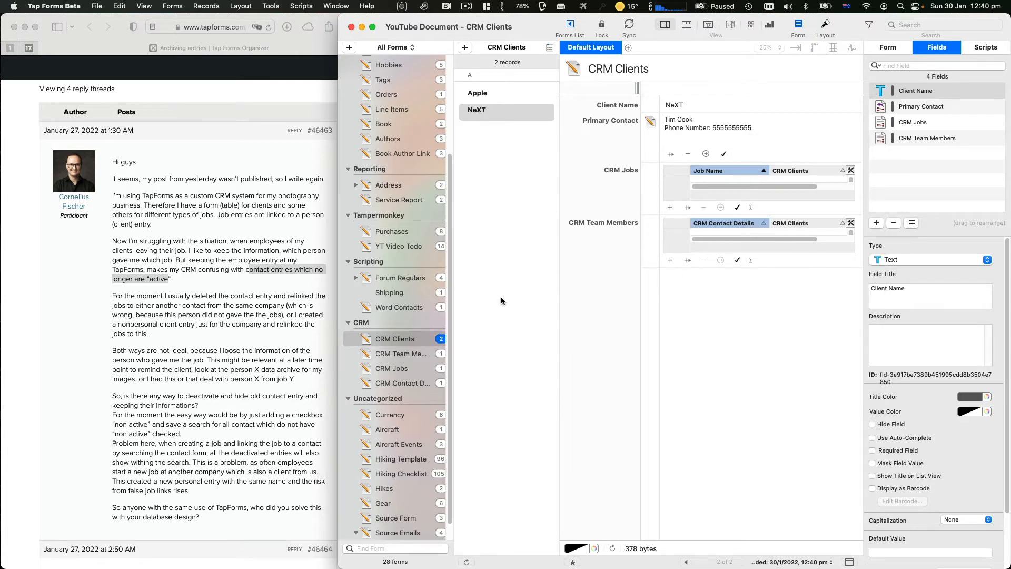
click(411, 355)
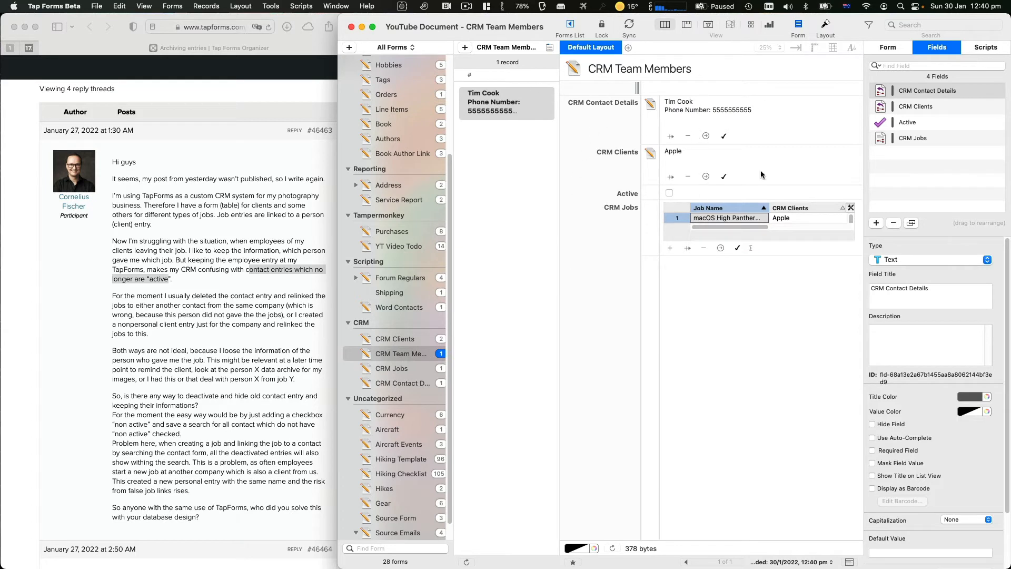
Create a new team member for NeXT with Tim Cook as its contact
click(403, 337)
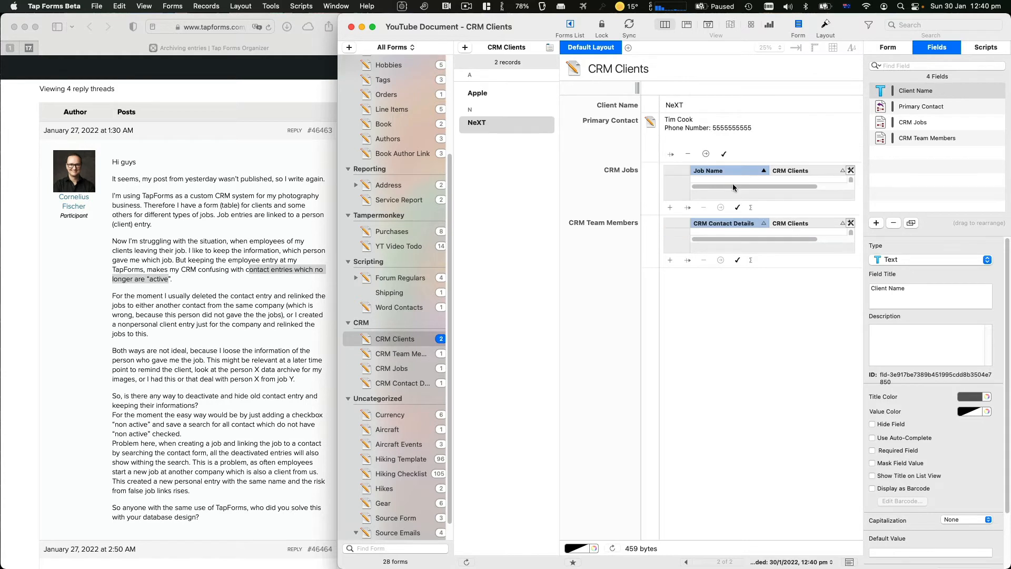
click(736, 260)
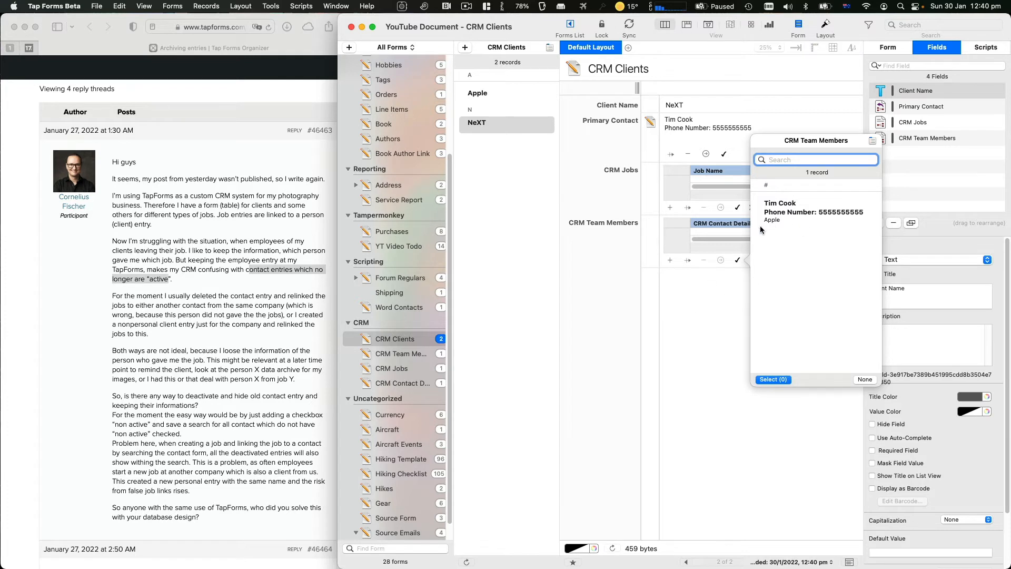
click(699, 344)
click(689, 261)
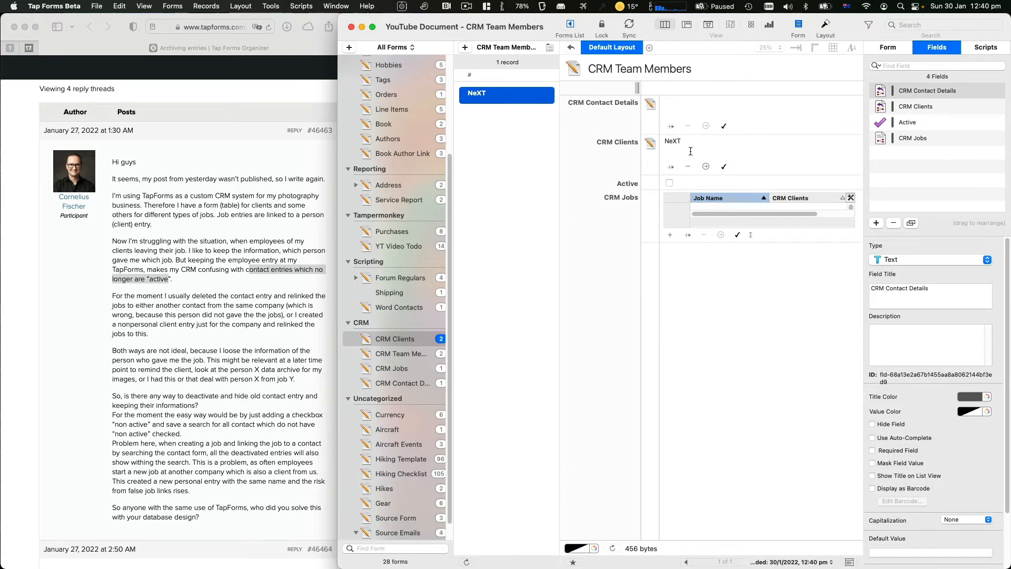
click(736, 126)
click(784, 99)
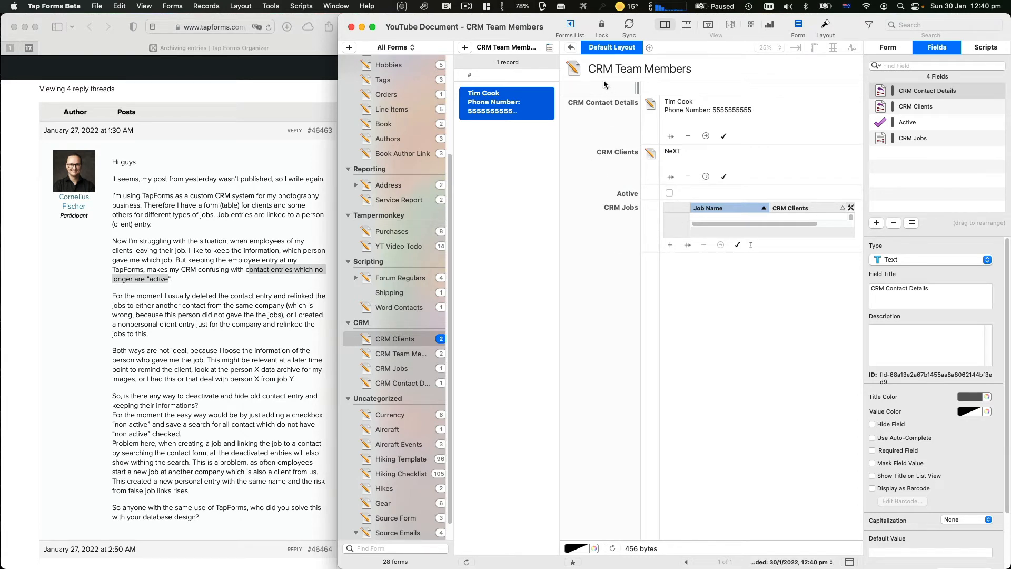
click(571, 48)
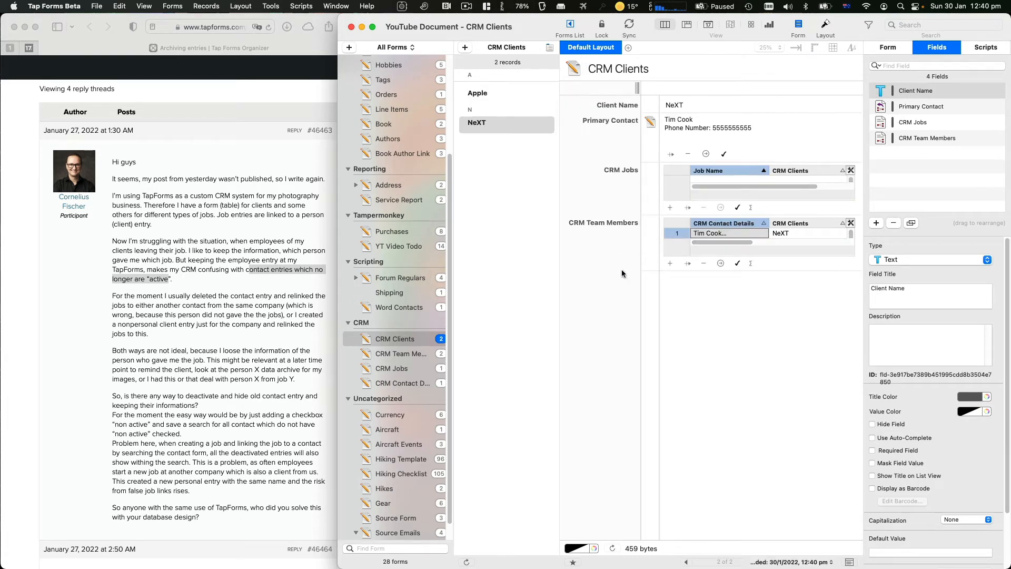
Link that Tim Cook team member to the Apple client record as well
click(510, 97)
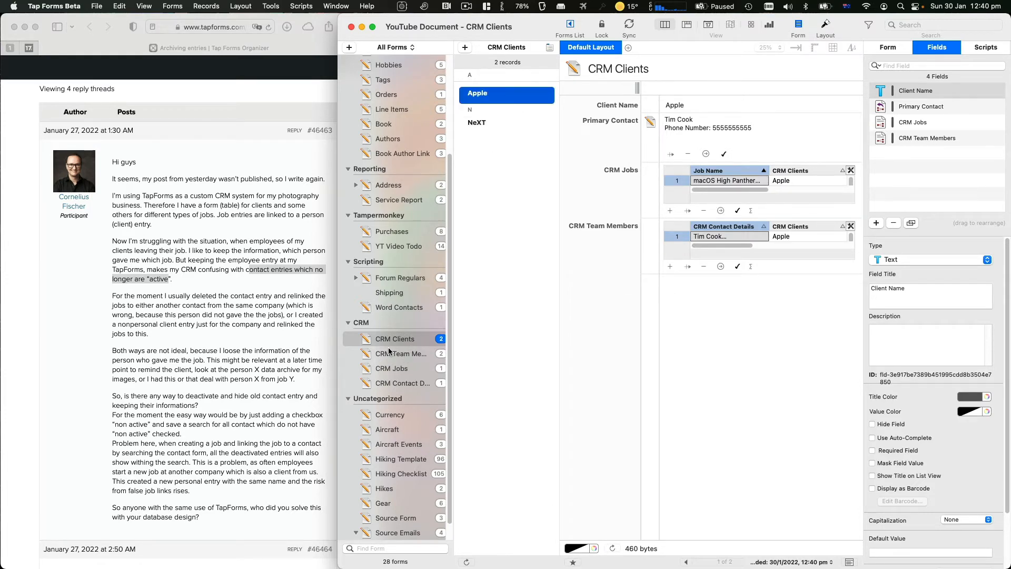
click(404, 354)
click(400, 340)
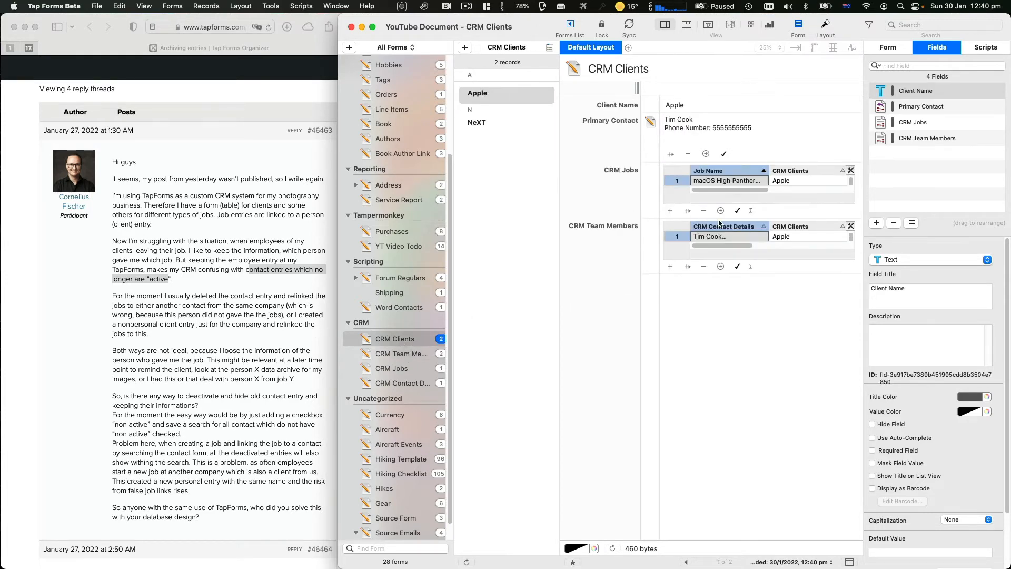
click(736, 266)
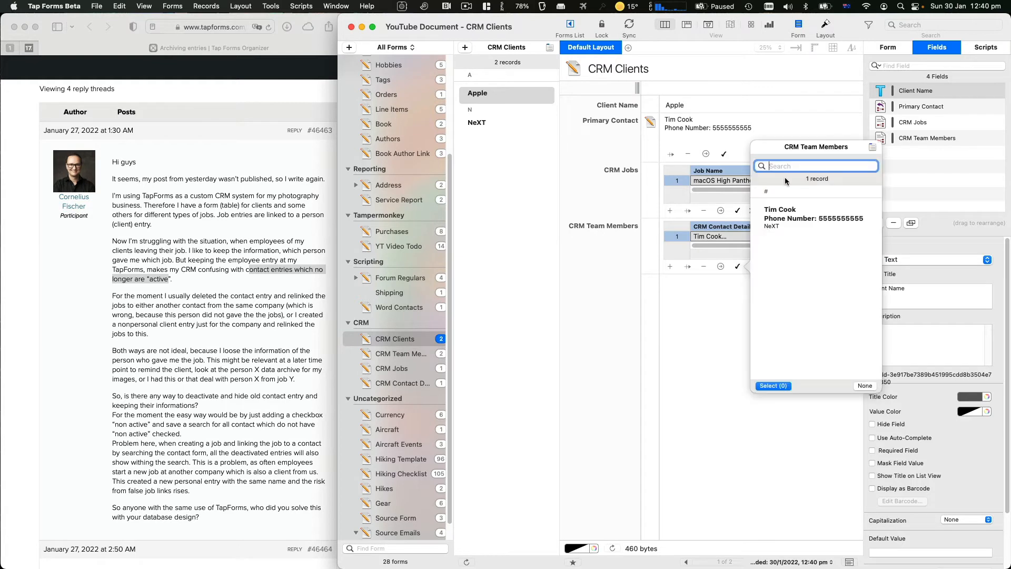
click(653, 312)
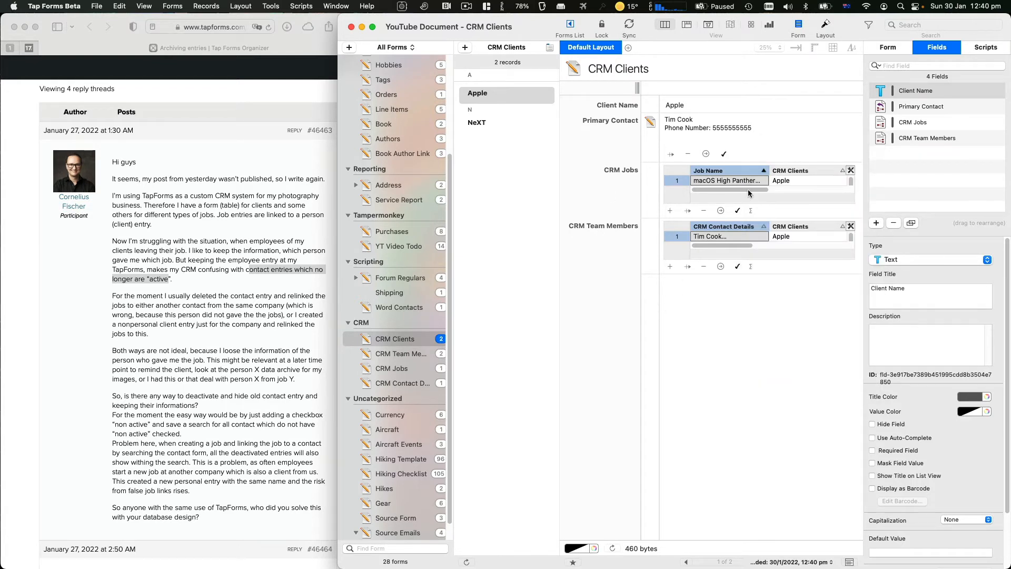
click(742, 265)
double_click(787, 217)
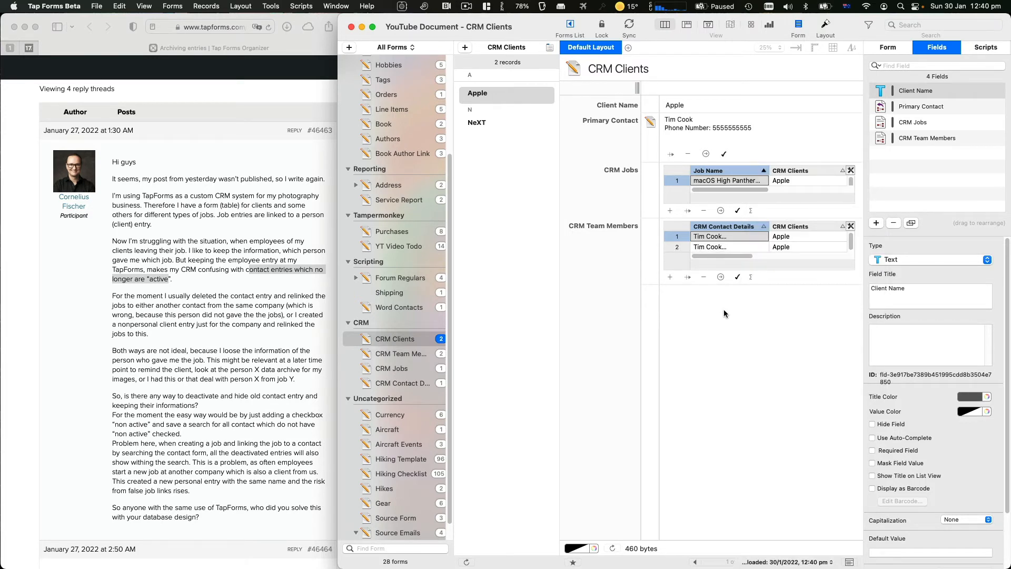
Add a Calculation field titled Client Key after CRM Jobs on CRM Team Members
click(381, 355)
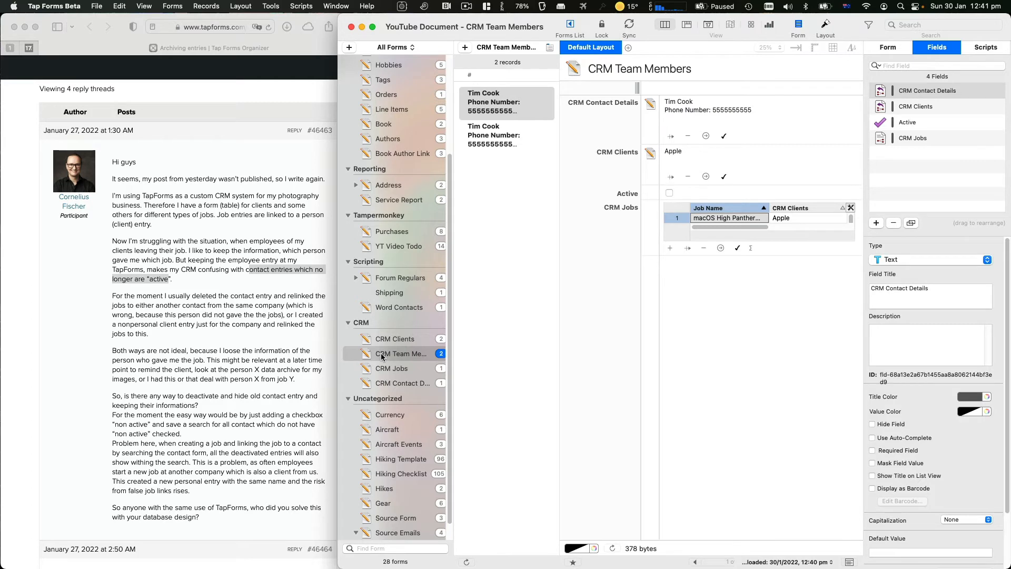
click(892, 139)
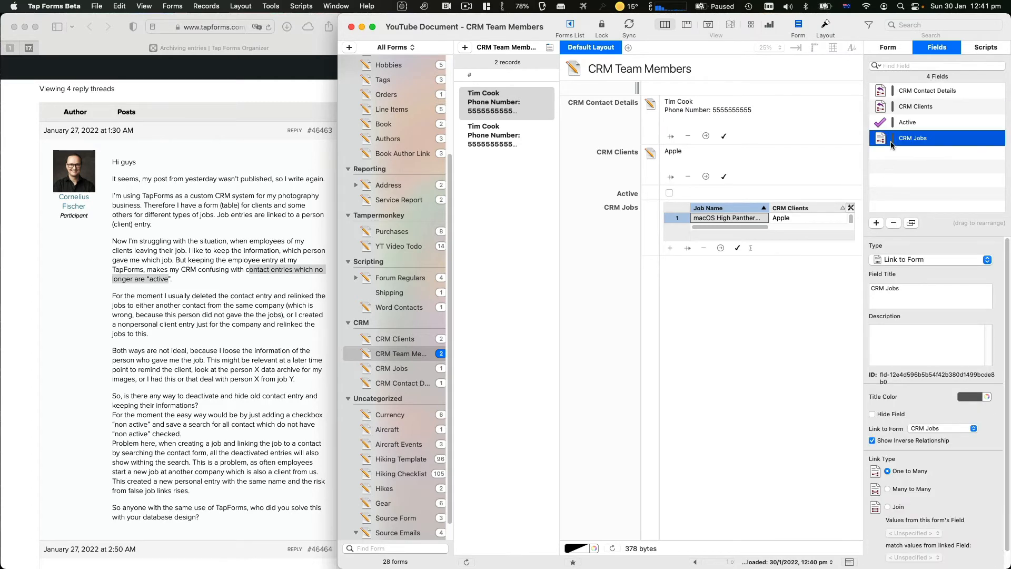
click(876, 223)
click(903, 262)
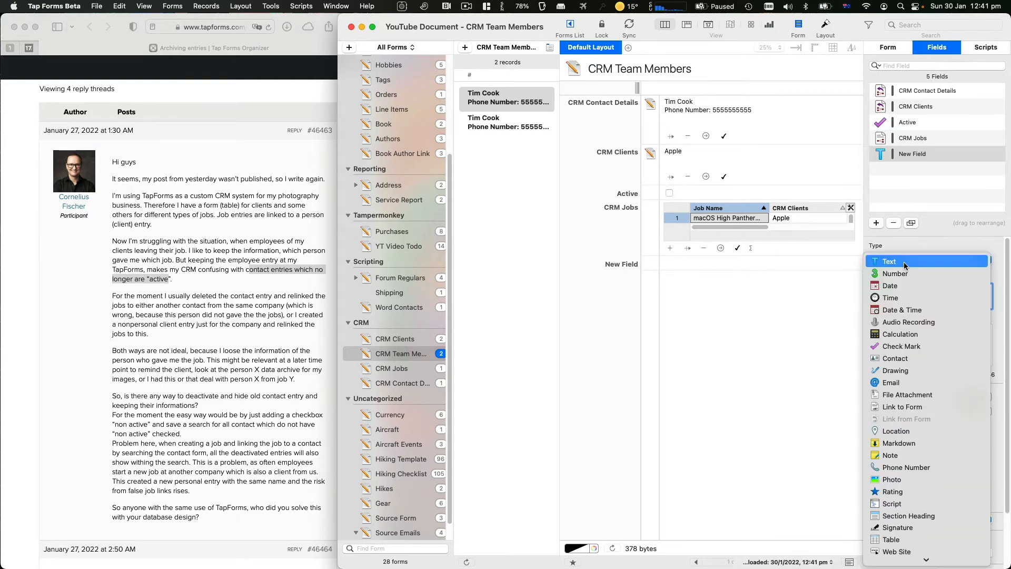
click(900, 334)
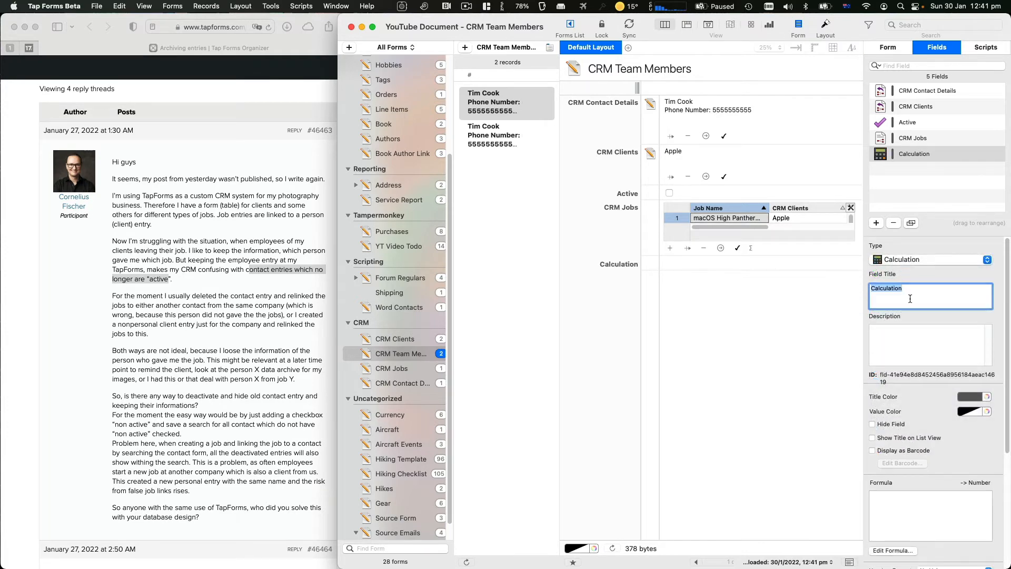
text(Team Member K)
key(Return)
text(Client Key)
key(Return)
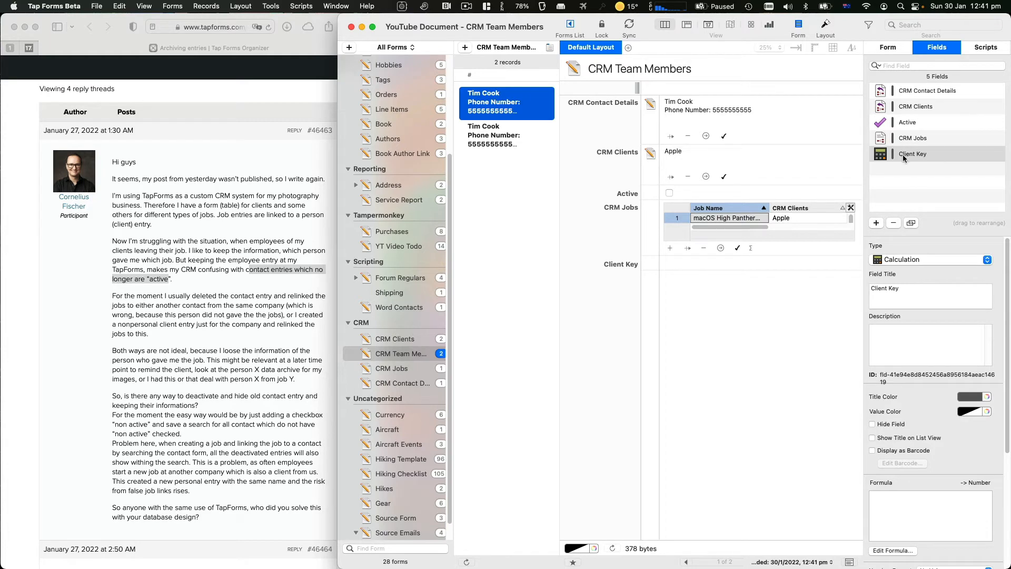
Insert CRM Clients::Client Name into the Client Key formula and place the cursor after it
double_click(882, 157)
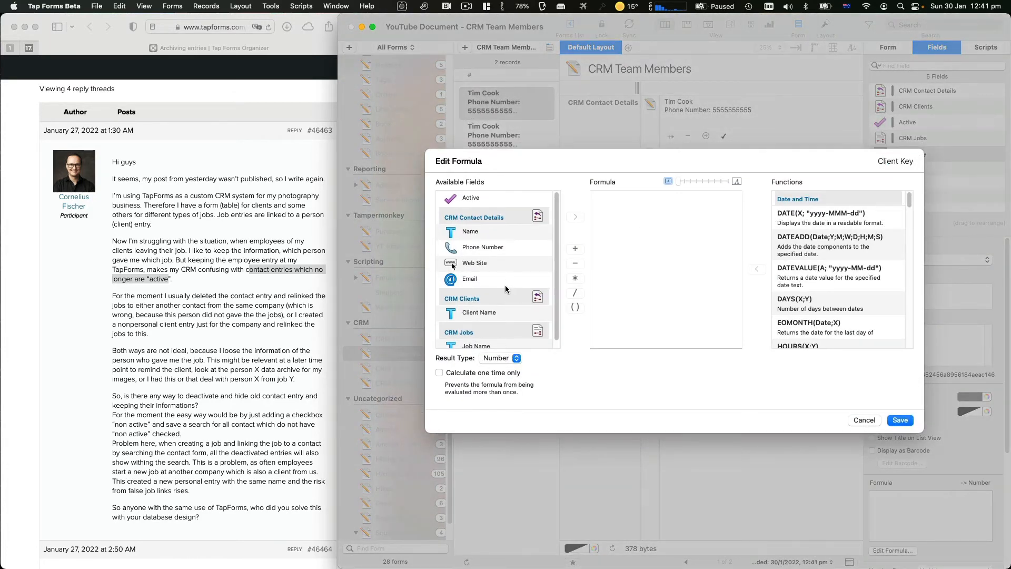
scroll(484, 284, down, 1)
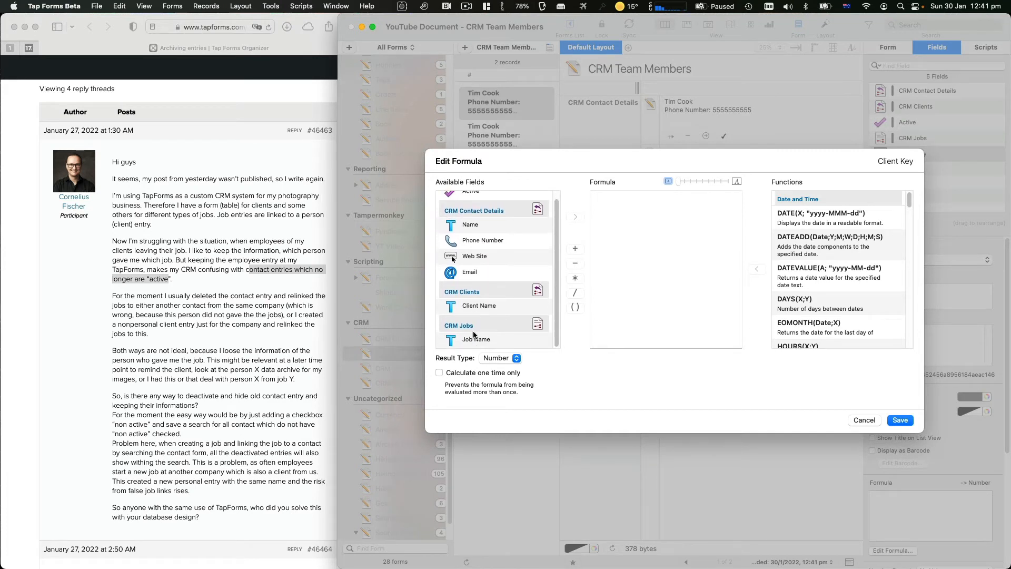
double_click(481, 311)
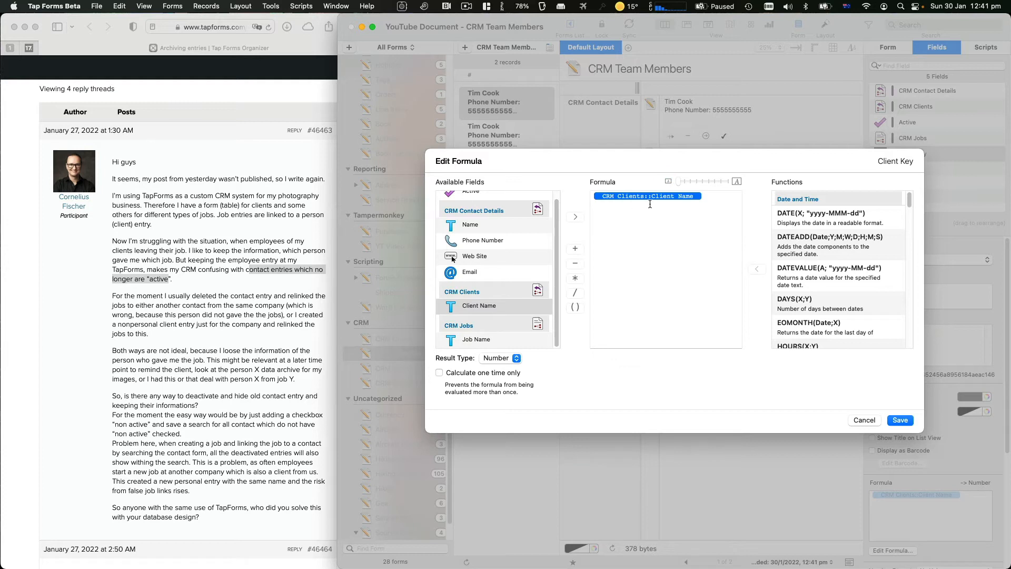
click(703, 197)
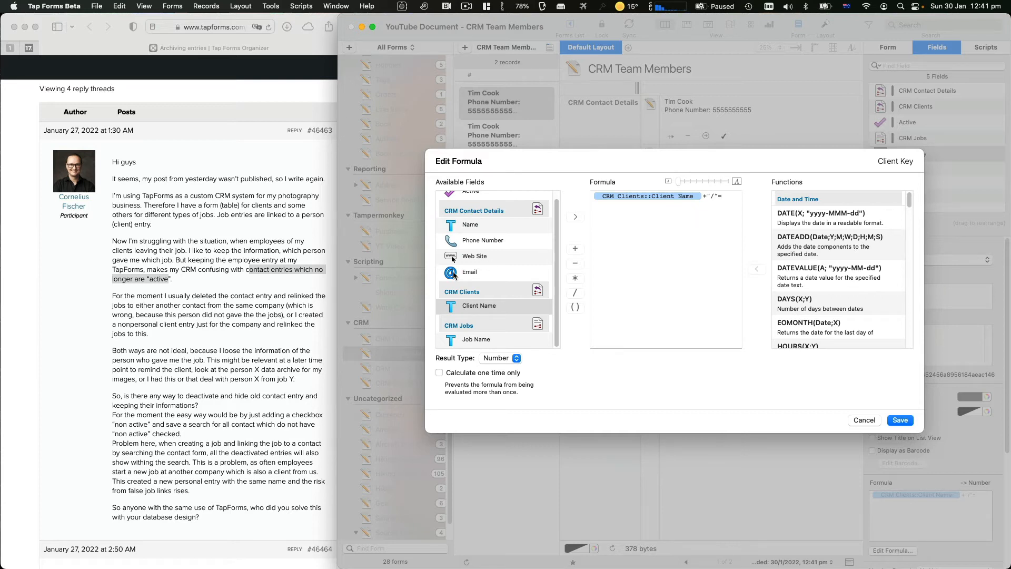
Append the Active field to the Client Key formula and save it
scroll(452, 258, up, 2)
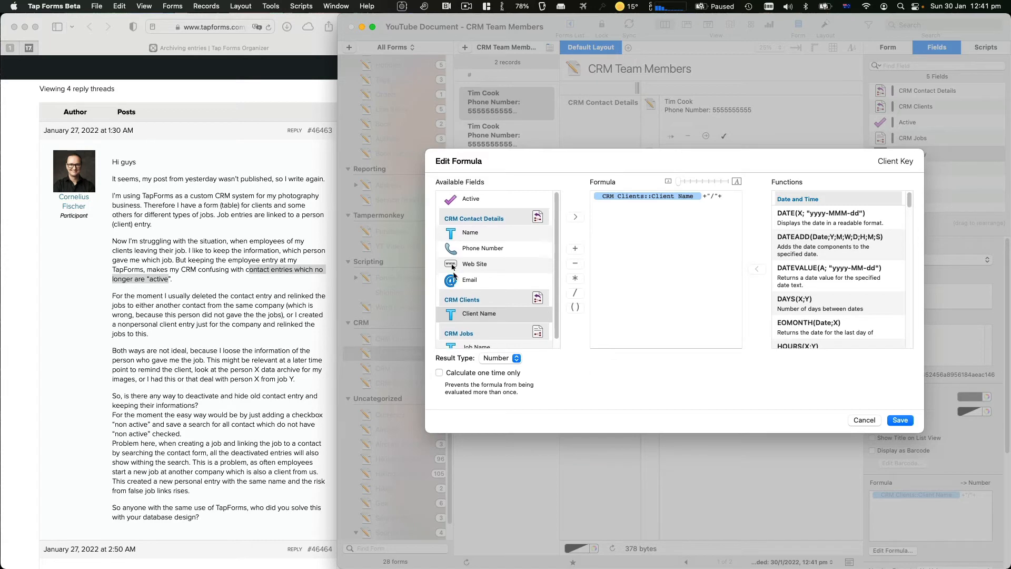
double_click(466, 198)
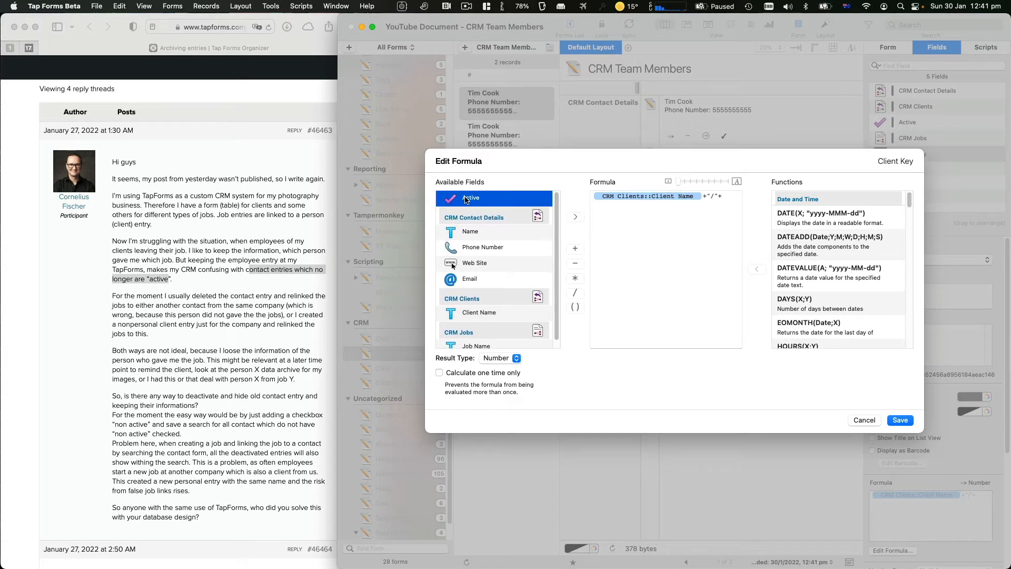
click(900, 421)
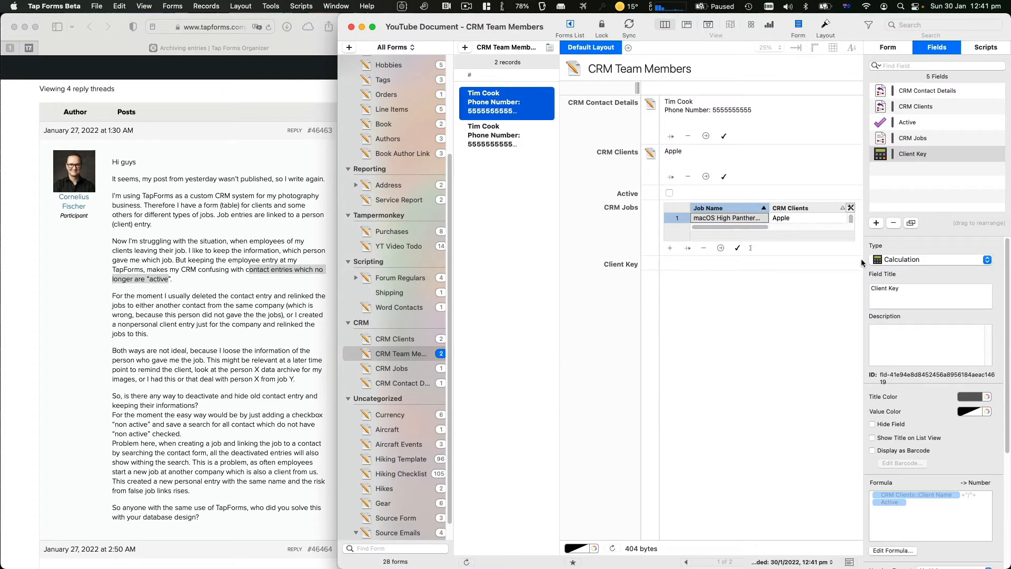
Change the Client Key formula's result type to Text so it reads Apple/0
double_click(878, 157)
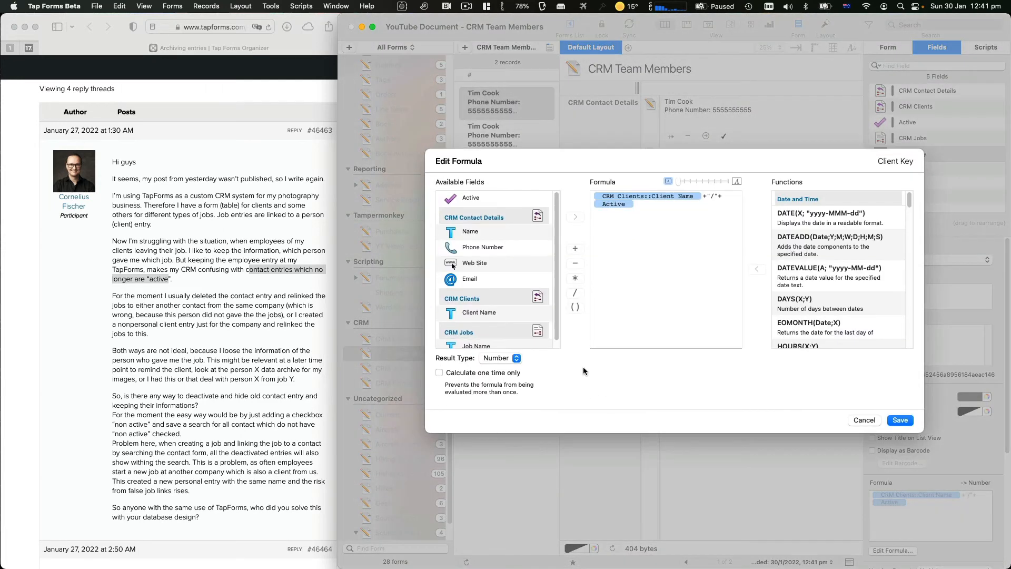
click(505, 359)
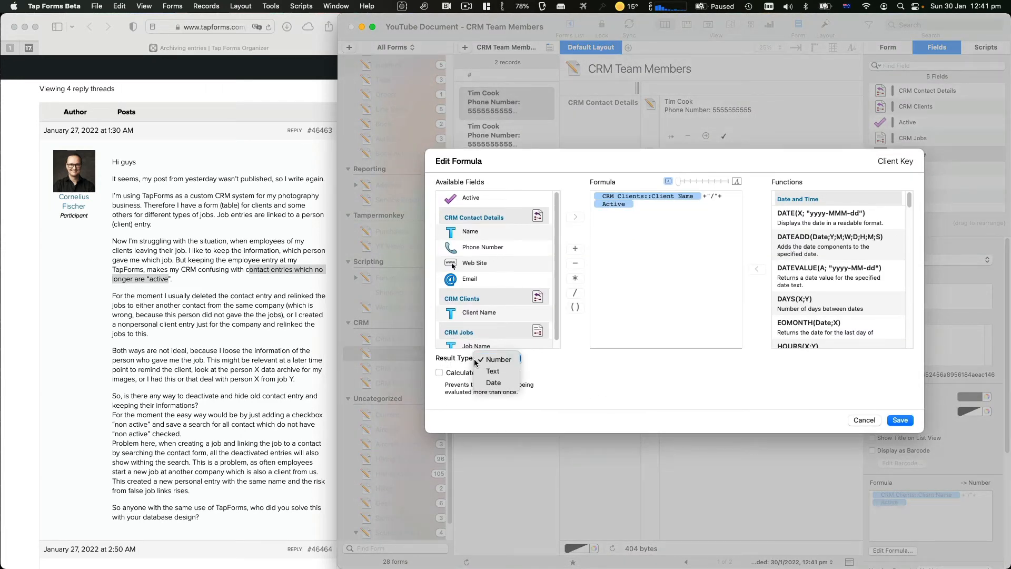
click(493, 371)
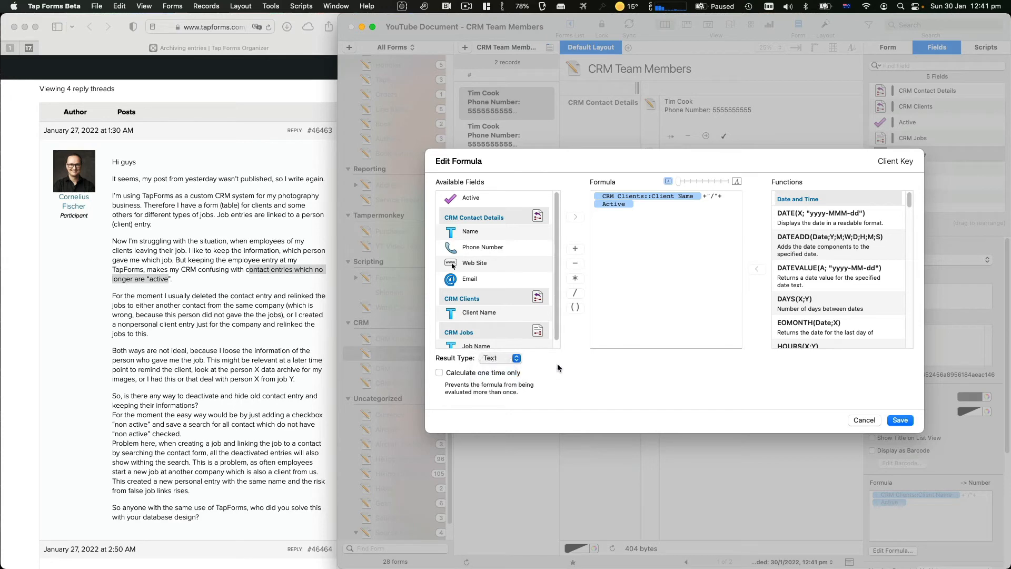
click(900, 420)
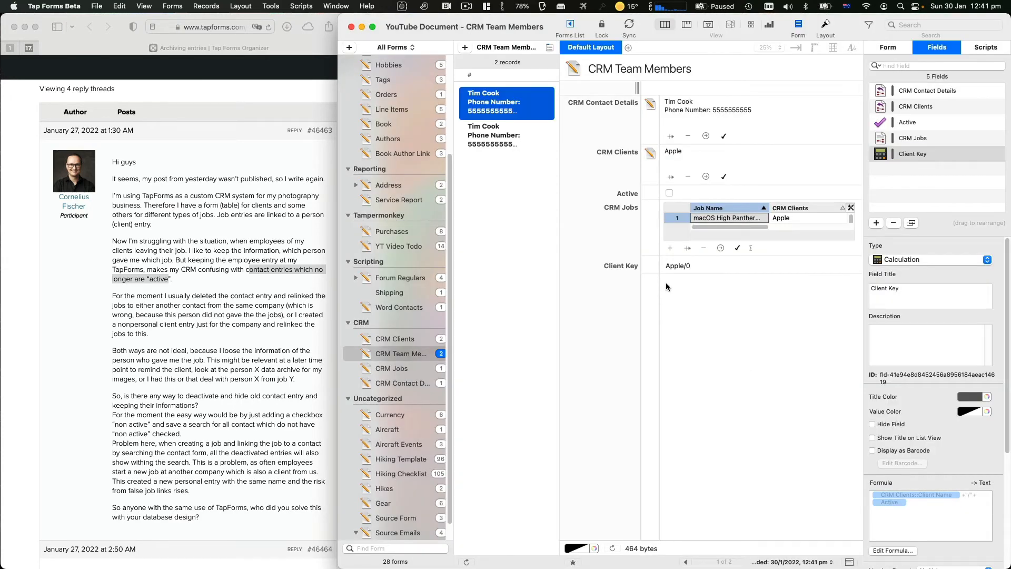
Compare both Tim Cook records showing Client Key Apple/0, then view Apple in CRM Clients
click(663, 267)
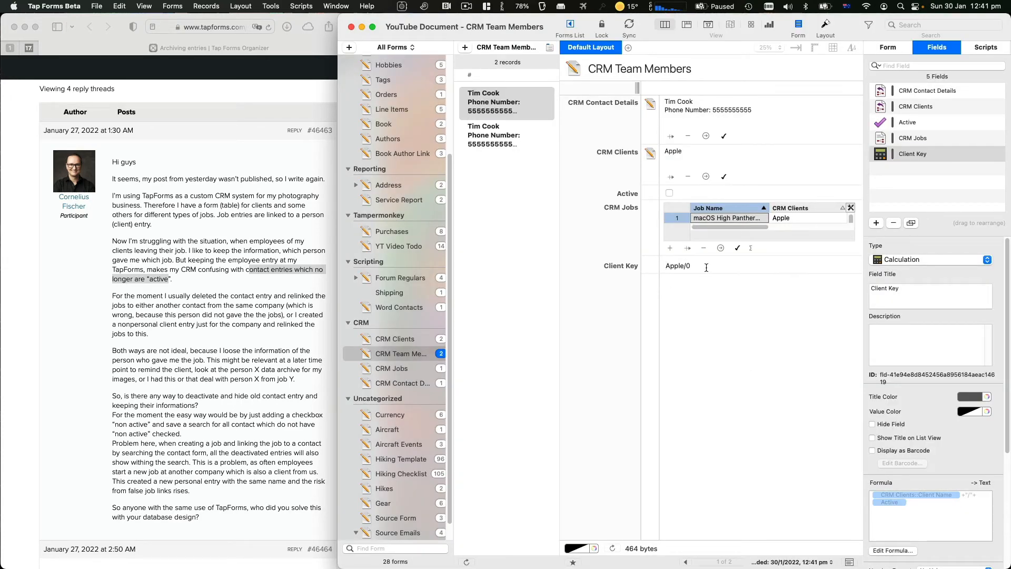
click(491, 137)
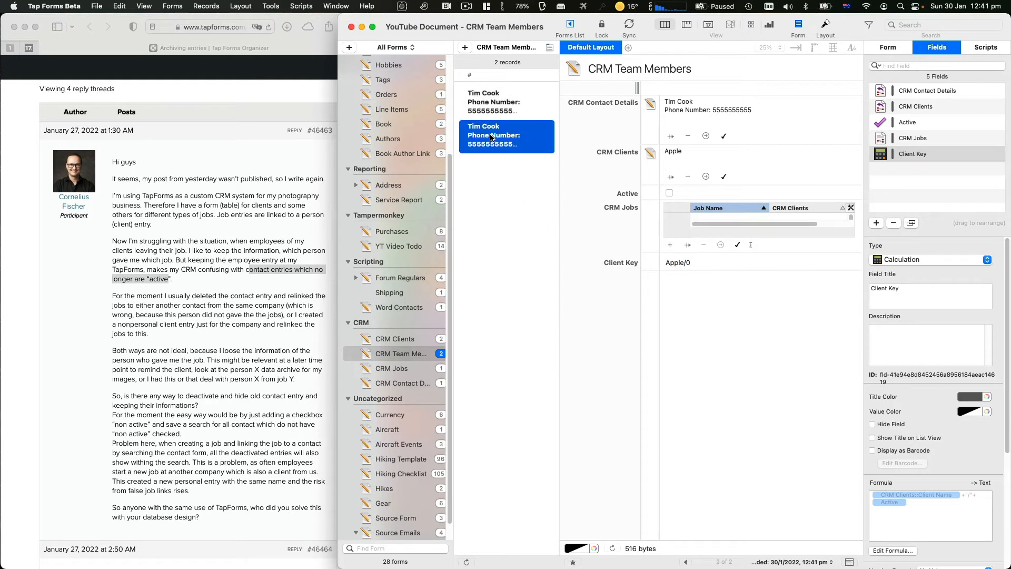
key(Up)
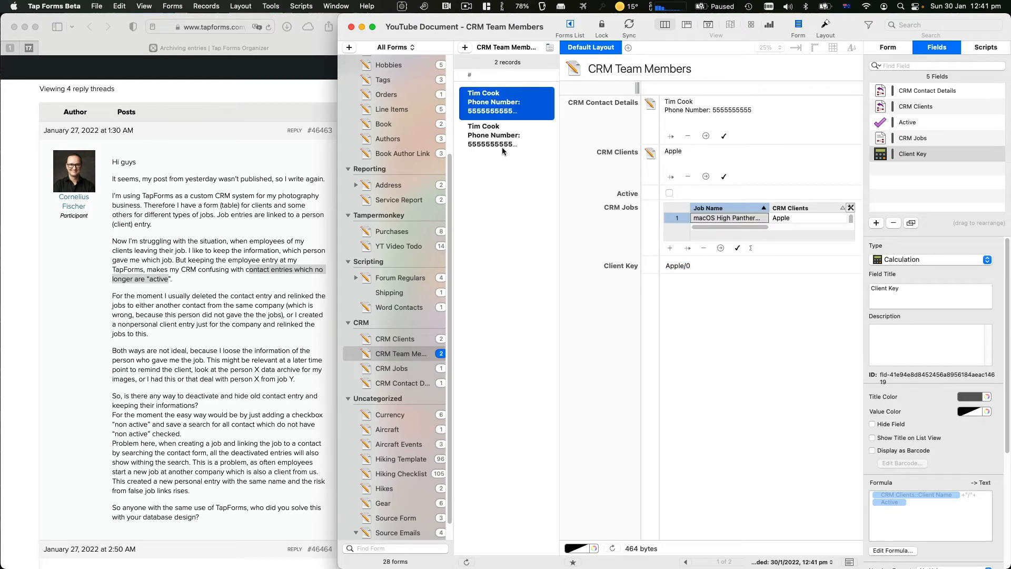
key(Down)
key(Up)
key(Down)
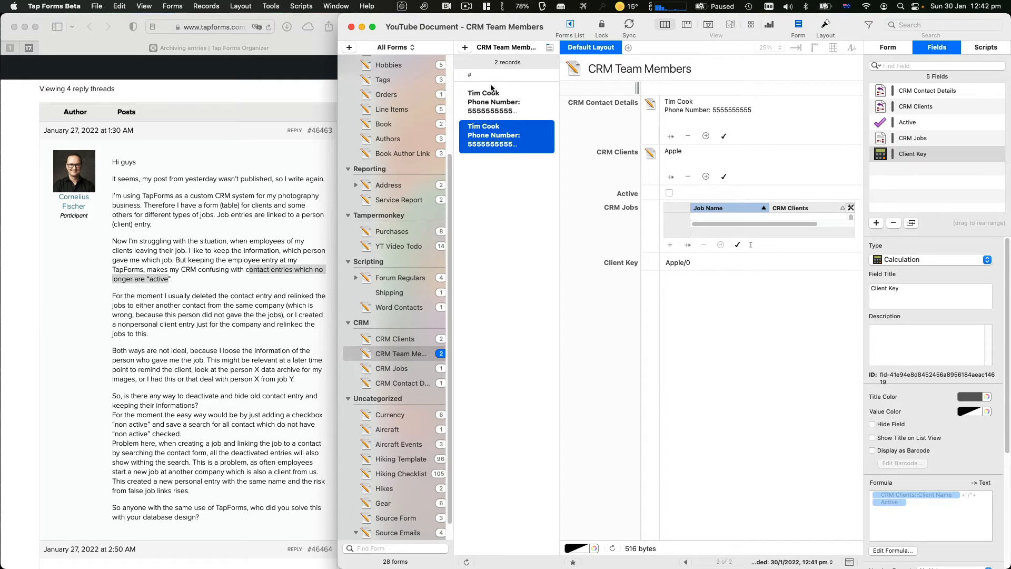
key(Up)
key(Down)
key(Up)
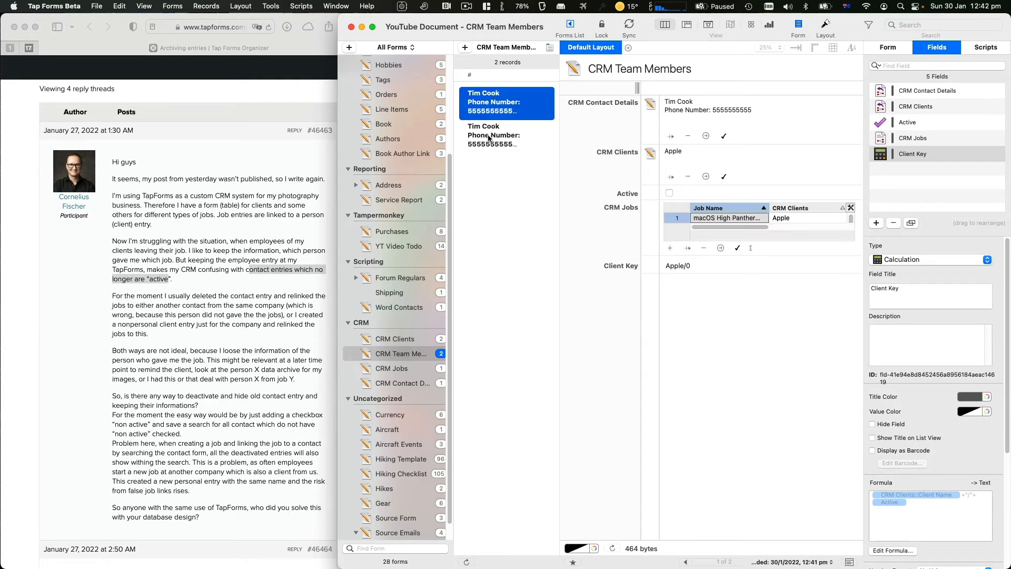
key(Down)
key(Up)
key(Down)
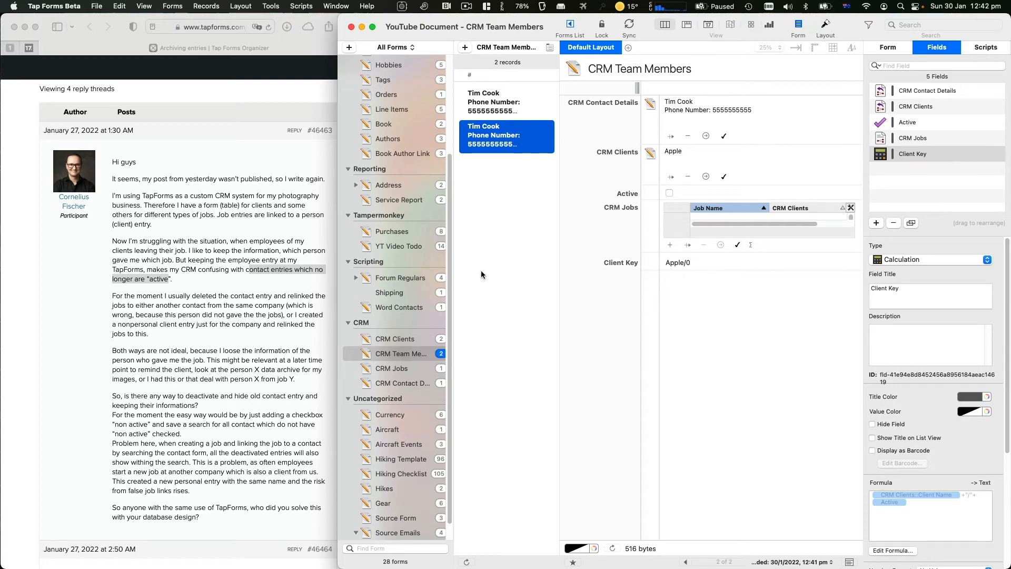
click(396, 340)
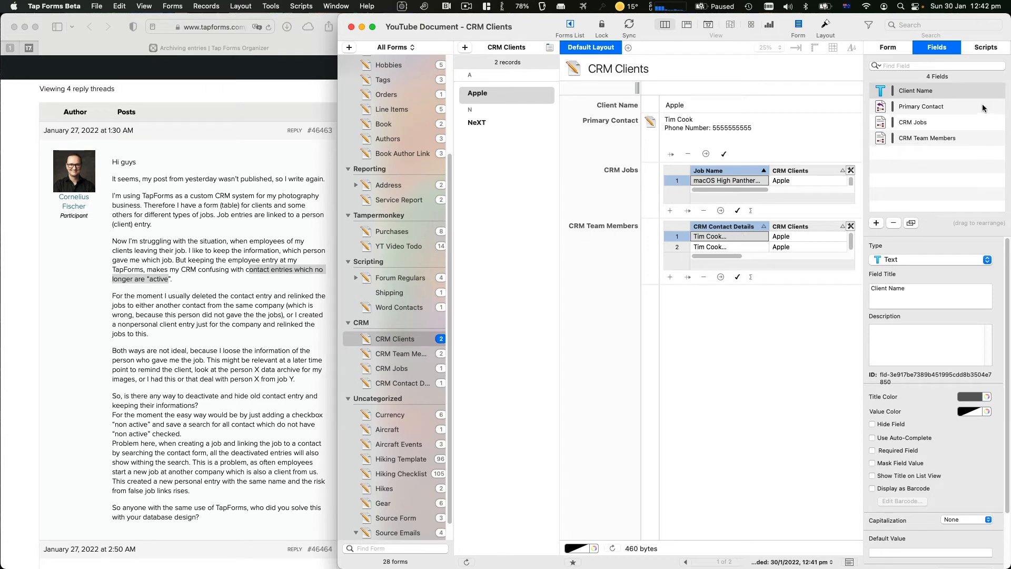
Tick Hide Field for CRM Team Members on CRM Clients and recheck both Tim Cook records
click(891, 140)
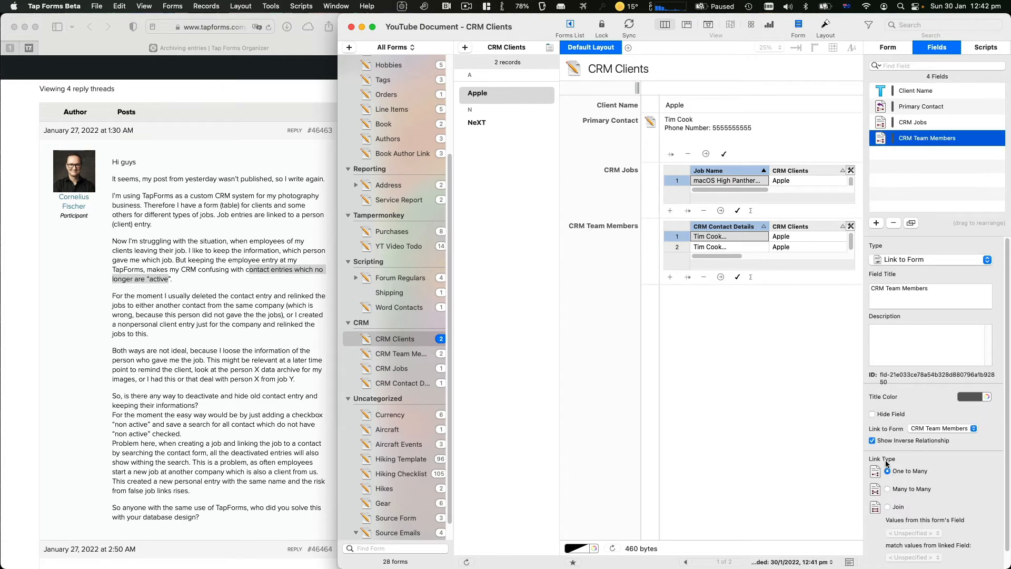
click(890, 415)
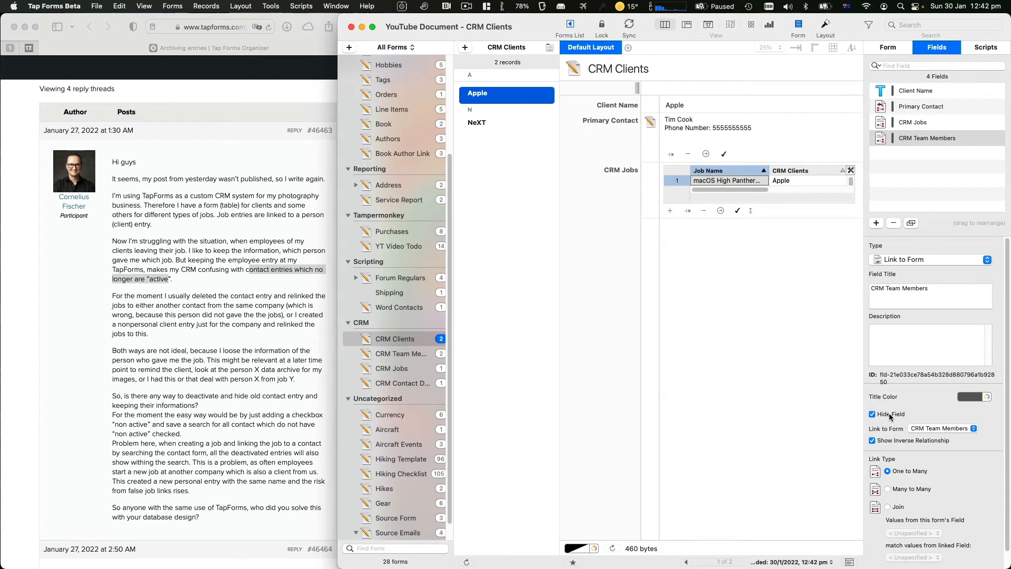
click(404, 357)
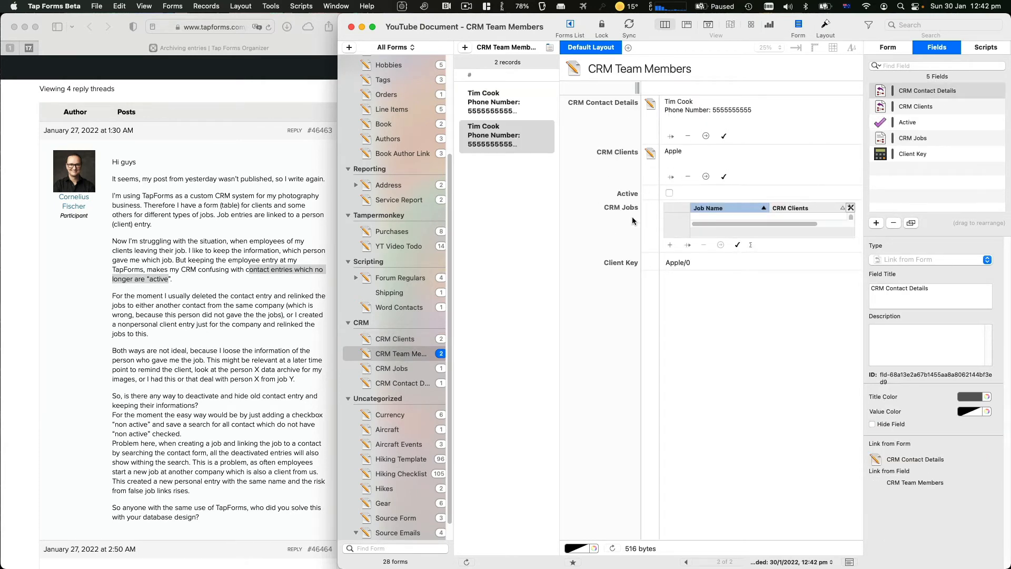
click(523, 109)
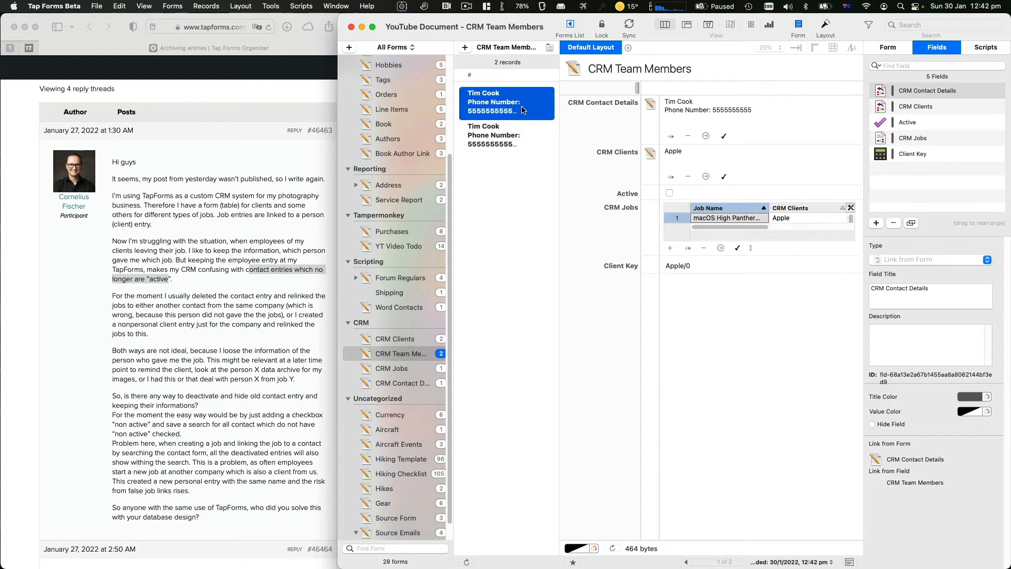
click(500, 140)
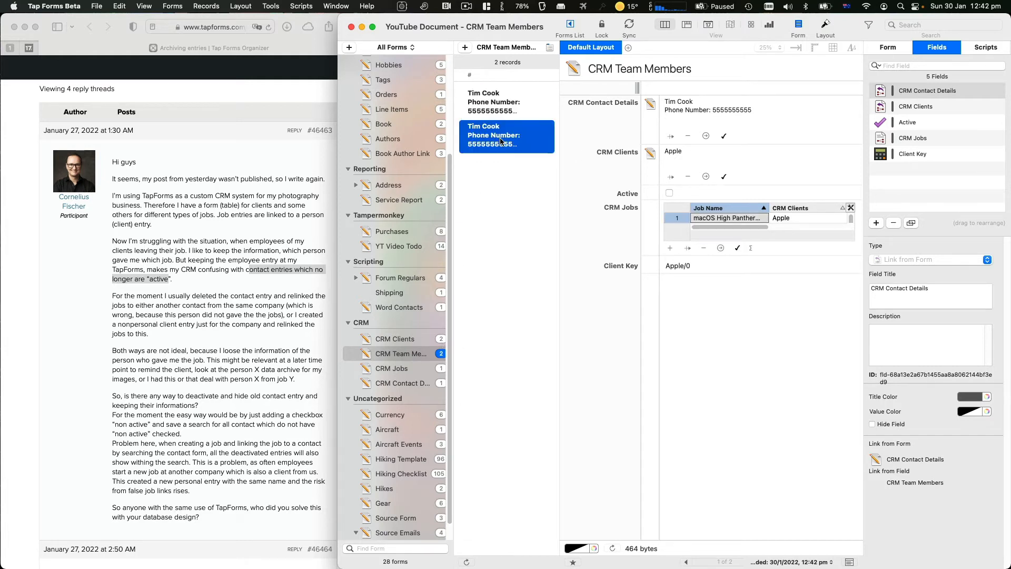
click(406, 339)
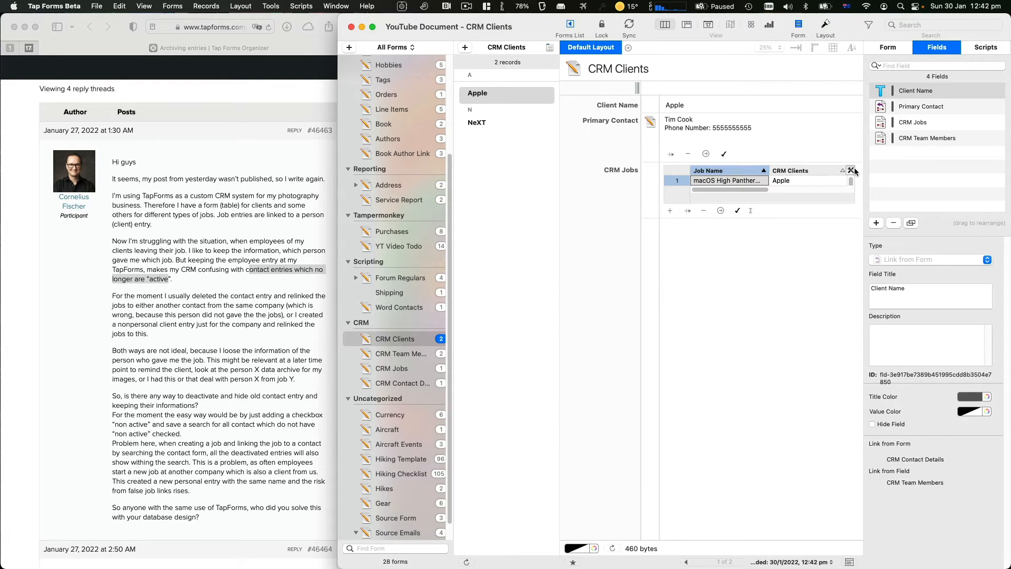
Add a Link to Form field titled Current Team Members at the end of CRM Clients
click(876, 223)
drag(902, 107, 902, 158)
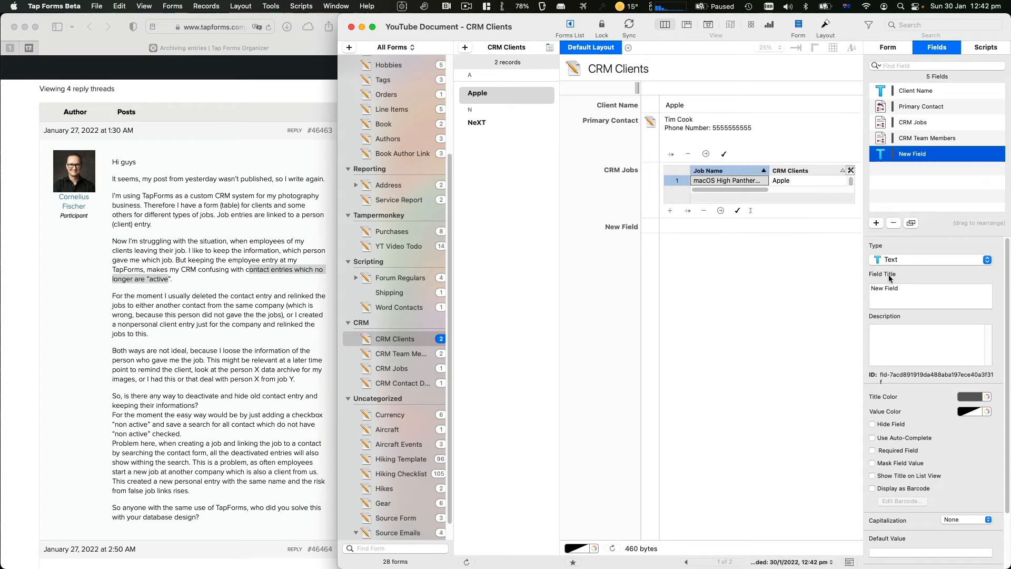
click(898, 261)
click(902, 406)
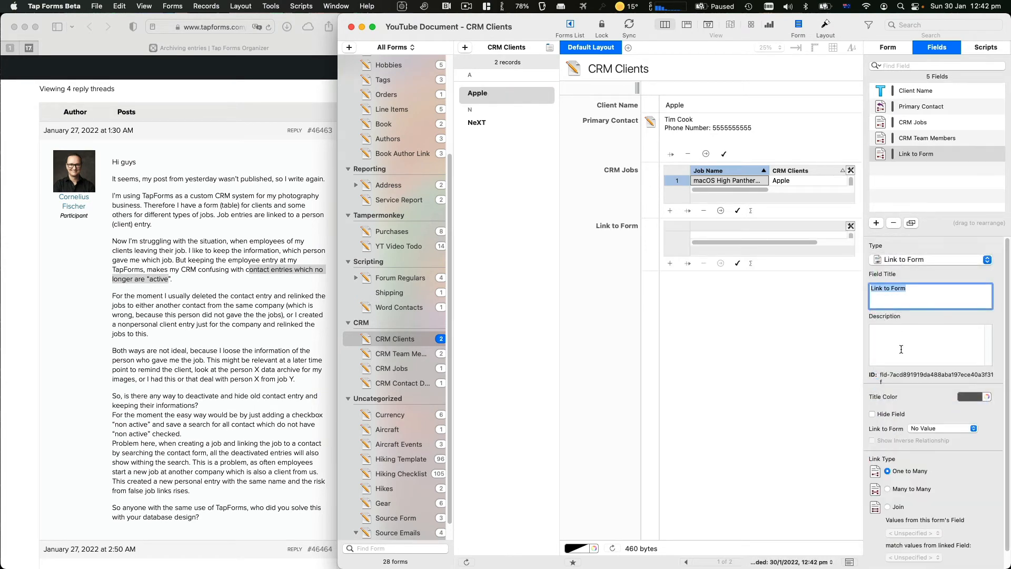
text(Current Teme)
key(BackSpace)
key(BackSpace)
text(am Members)
key(super+s)
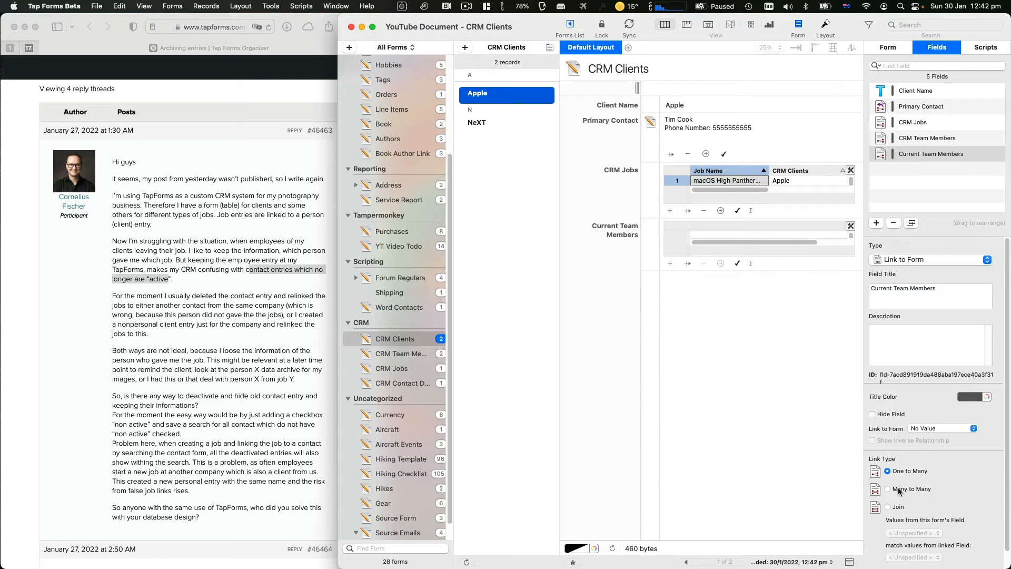
Make Current Team Members a Join link to the CRM Team Members form
click(889, 507)
scroll(900, 431, down, 1)
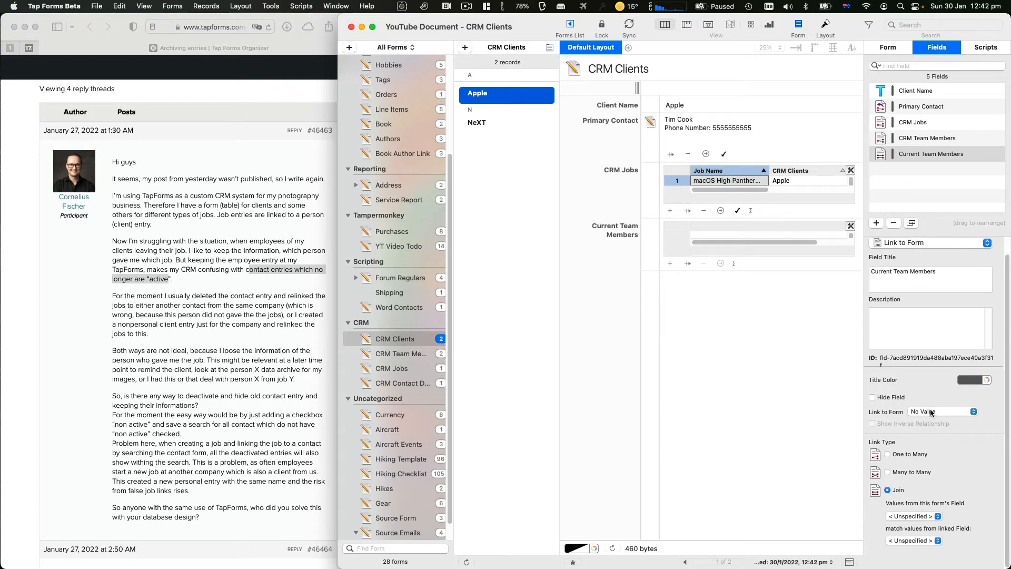
click(932, 413)
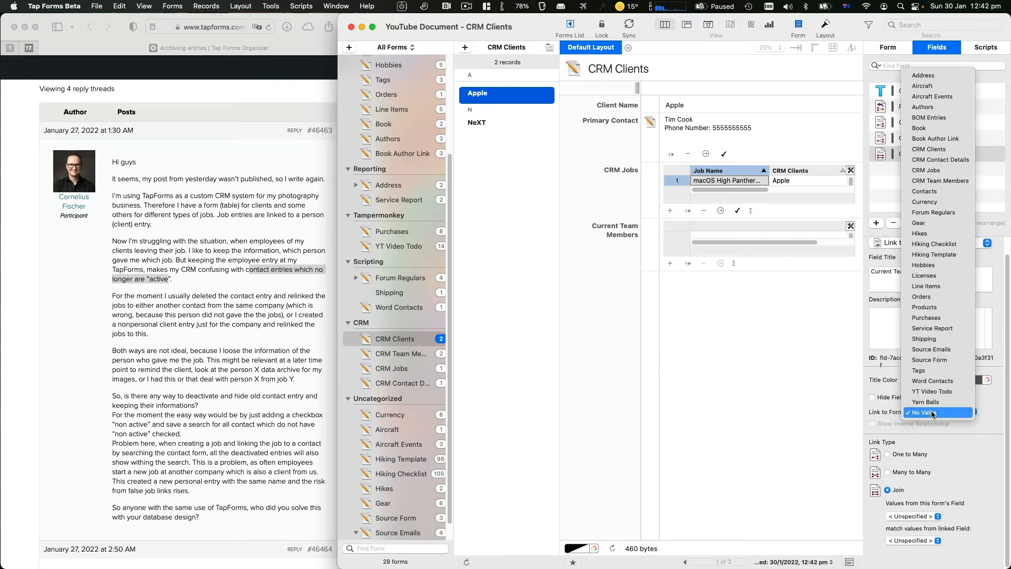
click(958, 182)
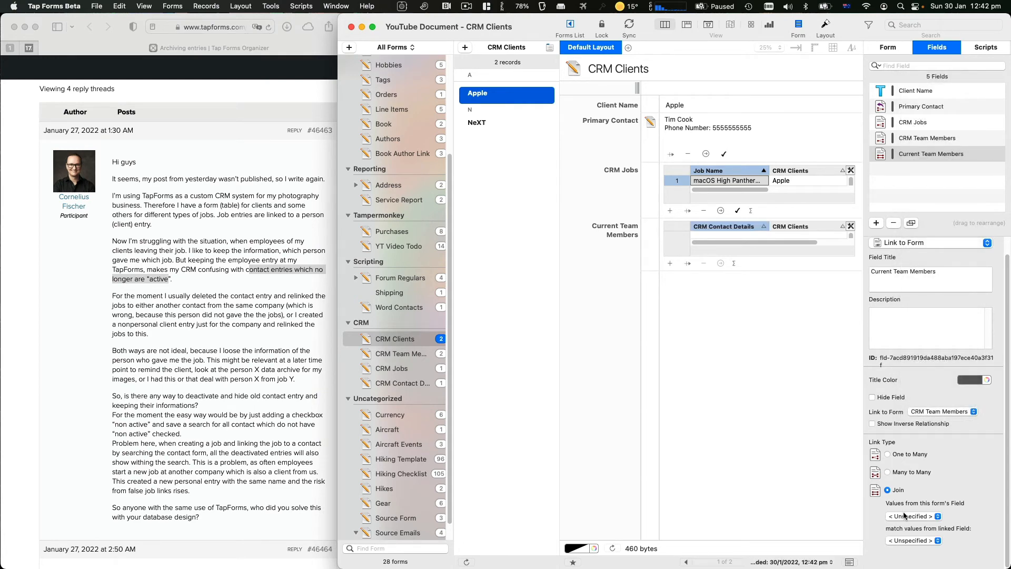
click(894, 154)
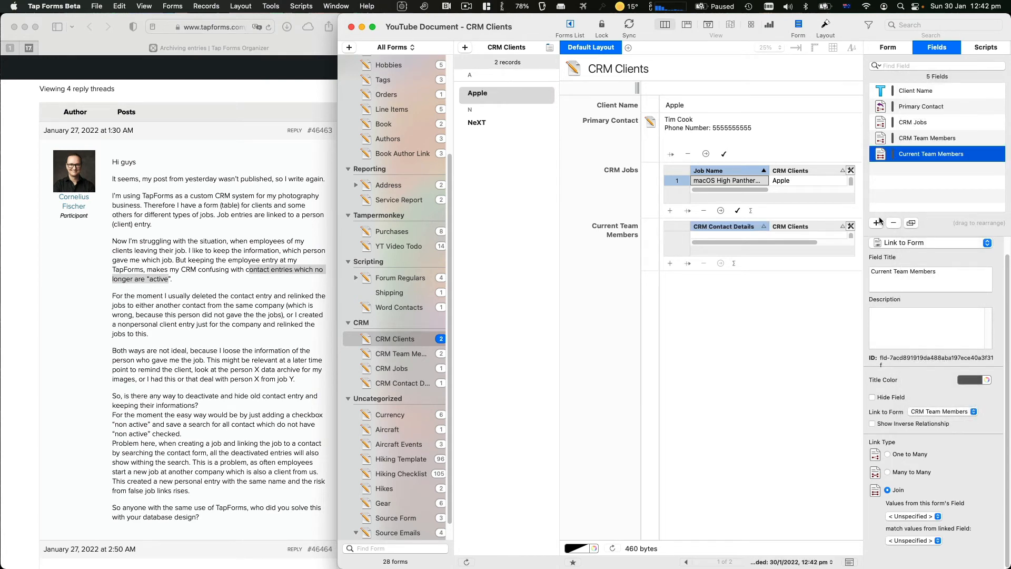
Add another field, change its type to Calculation, and title it Team Key
click(876, 222)
text(Ca;c)
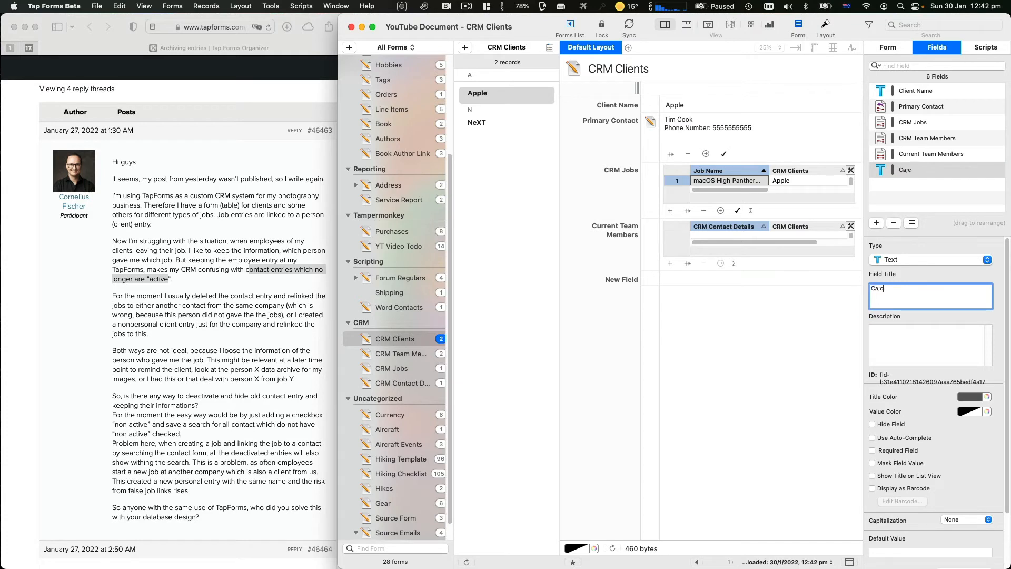
key(BackSpace)
key(BackSpace)
click(887, 263)
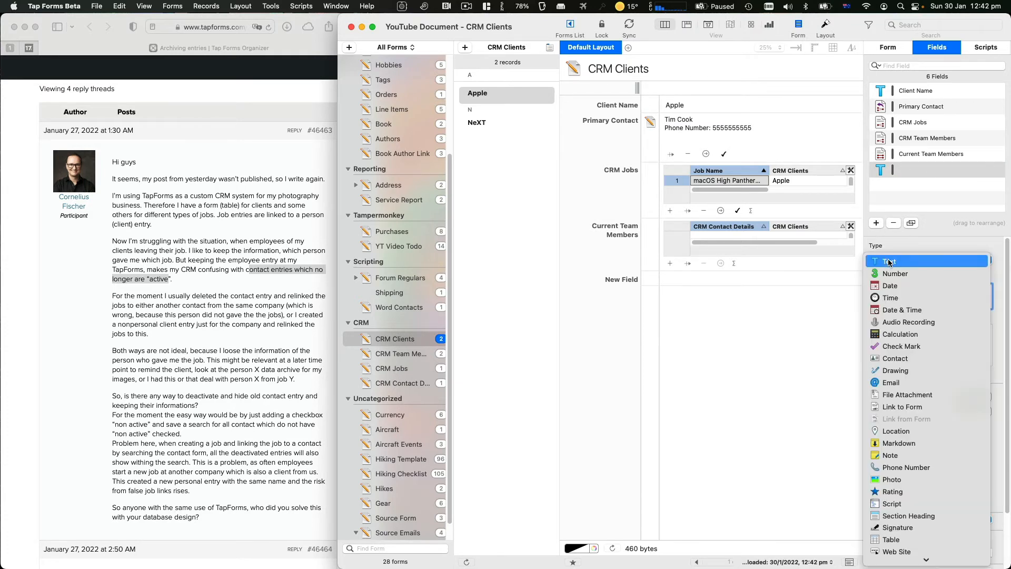
click(899, 334)
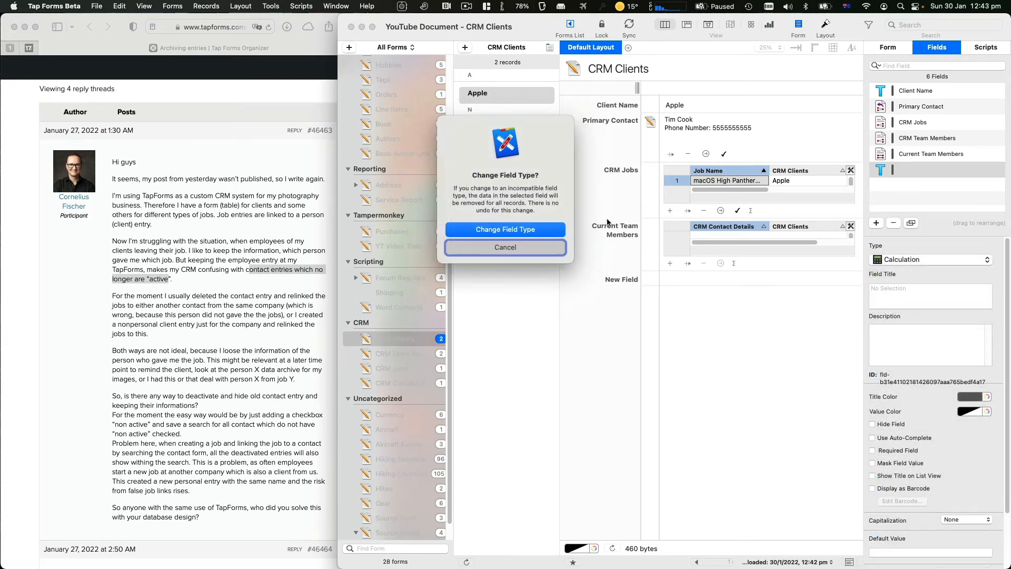
click(546, 233)
text(T)
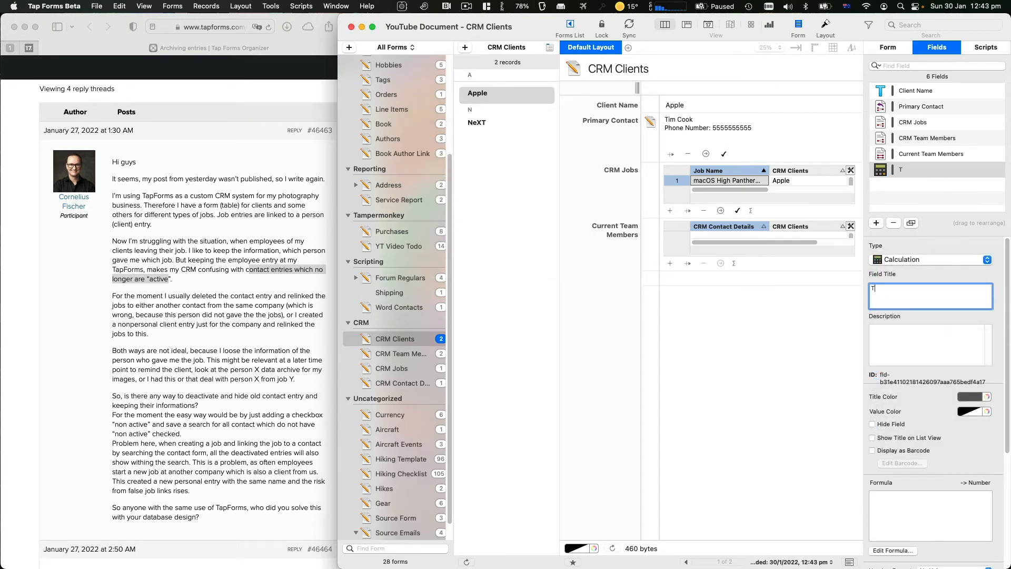
text(eam Key)
key(Return)
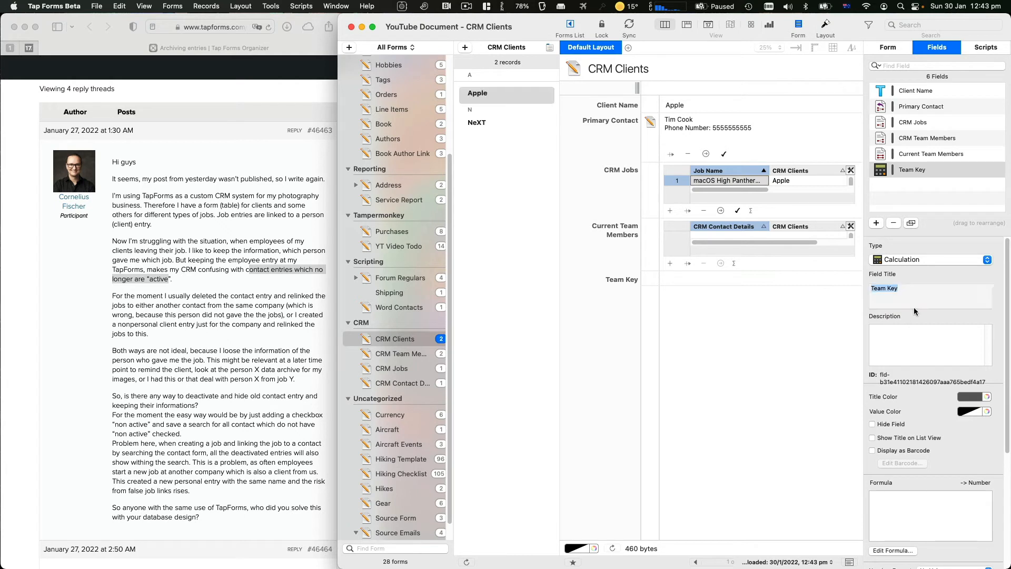
Rename the field to Client Team Key and open its formula editor
click(915, 312)
key(Left)
text(Client)
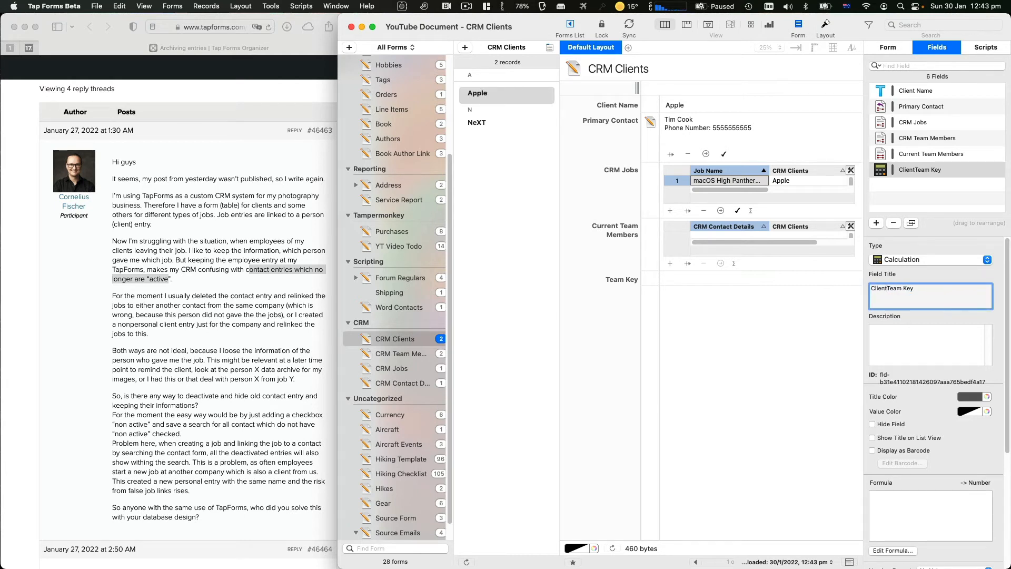
key(Return)
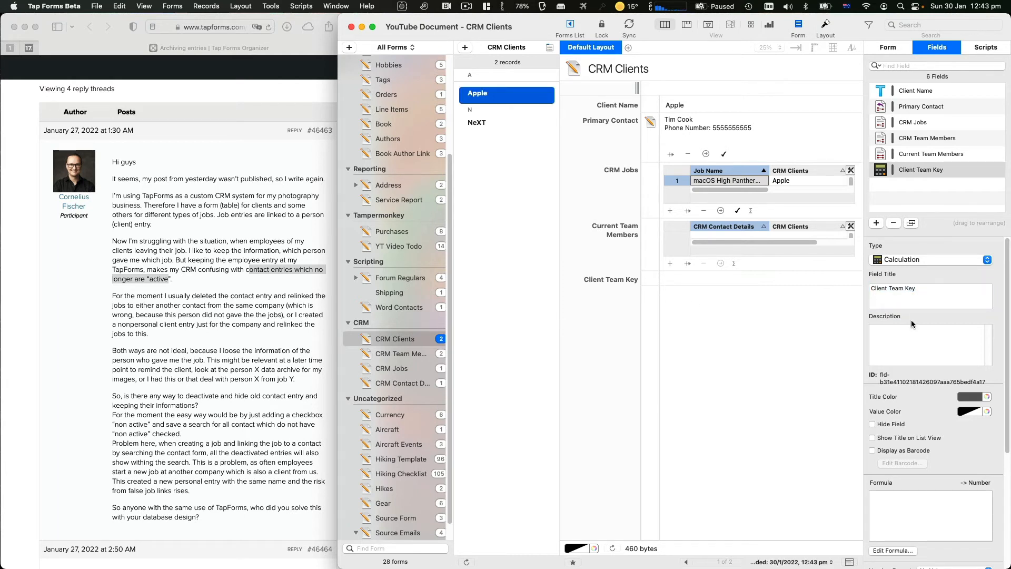
click(893, 551)
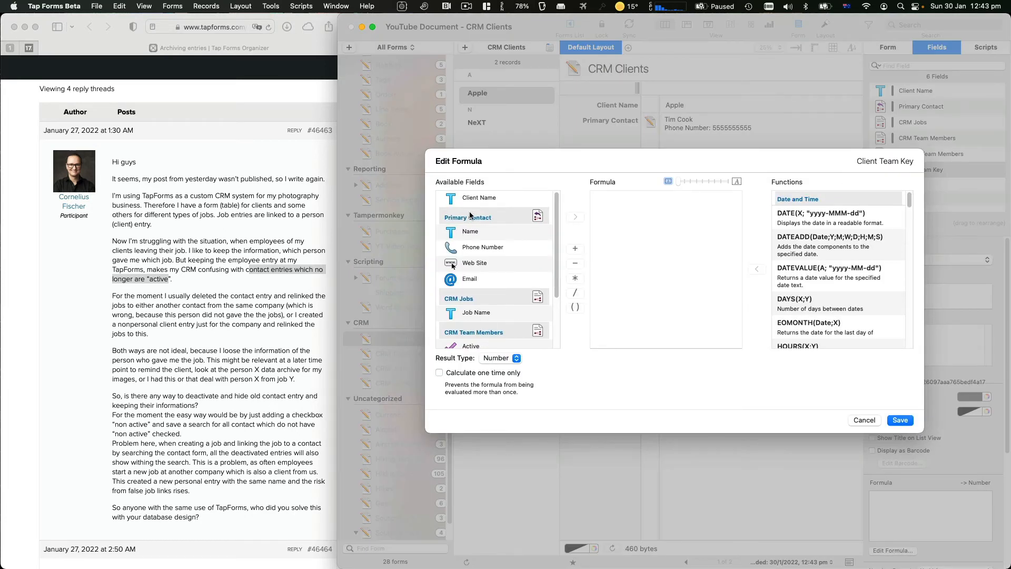
Build the Client Team Key formula as Client Name plus "/1" with a Text result
double_click(478, 198)
click(667, 237)
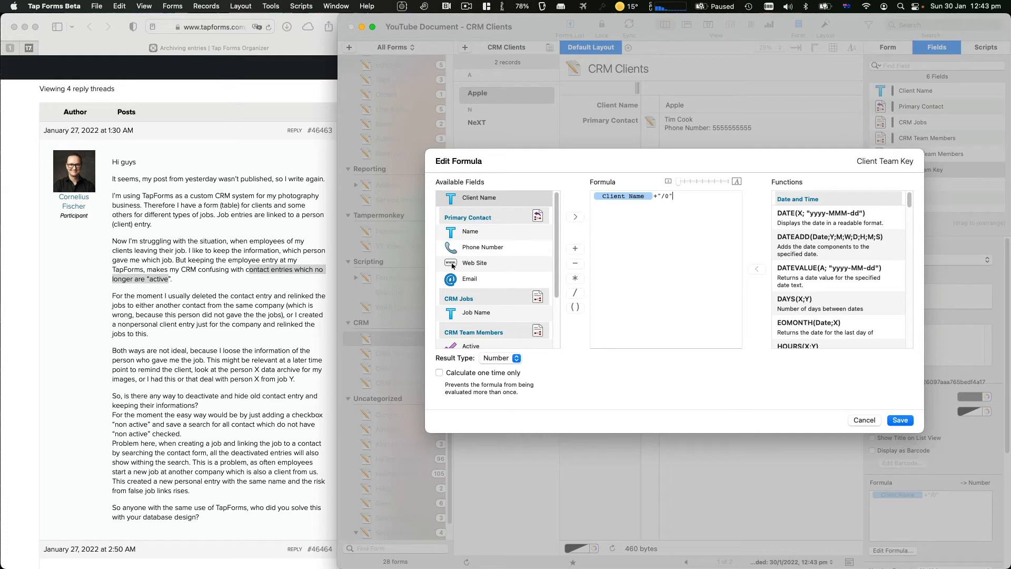
click(488, 359)
click(492, 369)
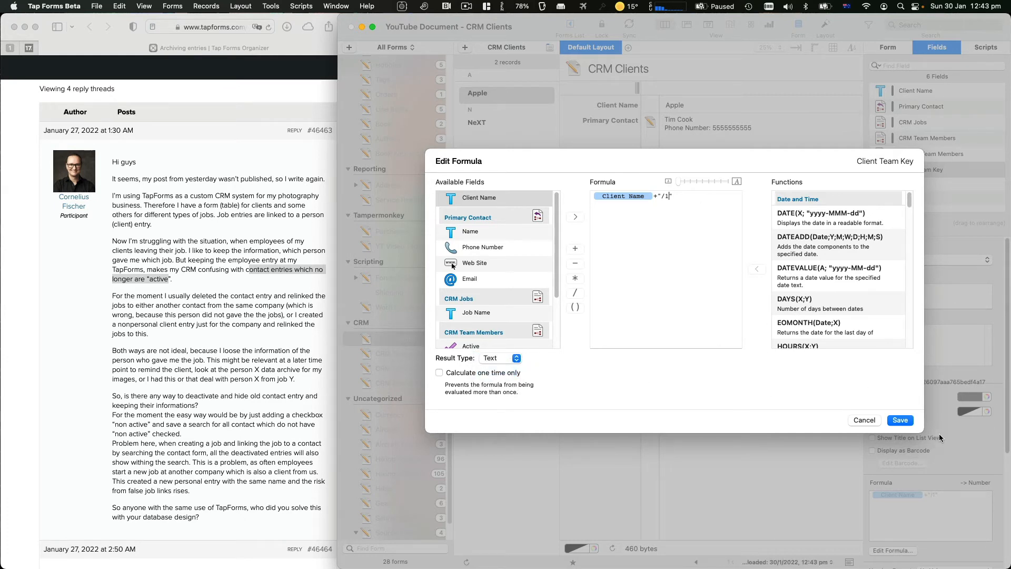
key(Return)
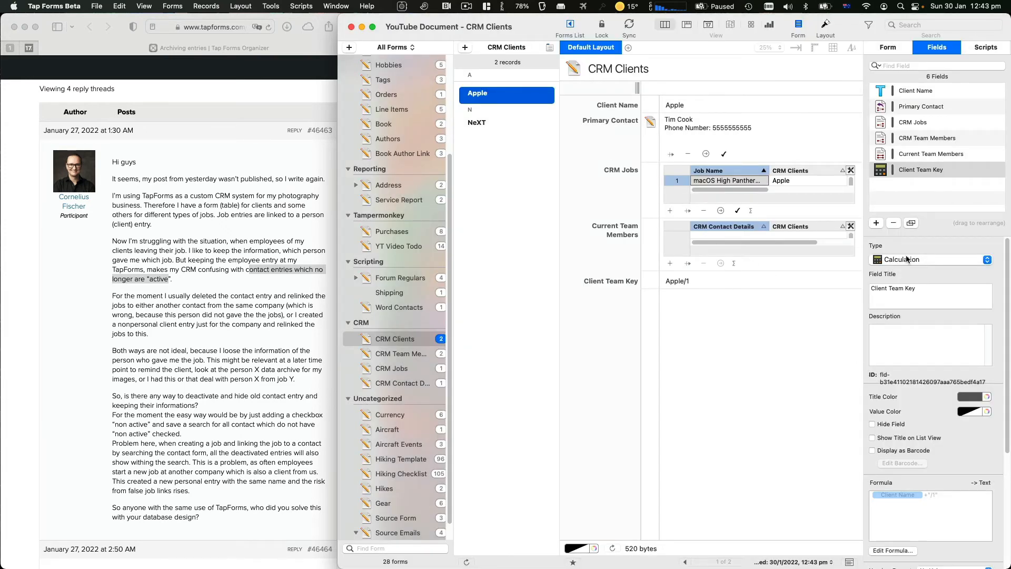
Set Current Team Members to match this form's Client Team Key against the linked Client Key
click(931, 154)
scroll(927, 422, down, 3)
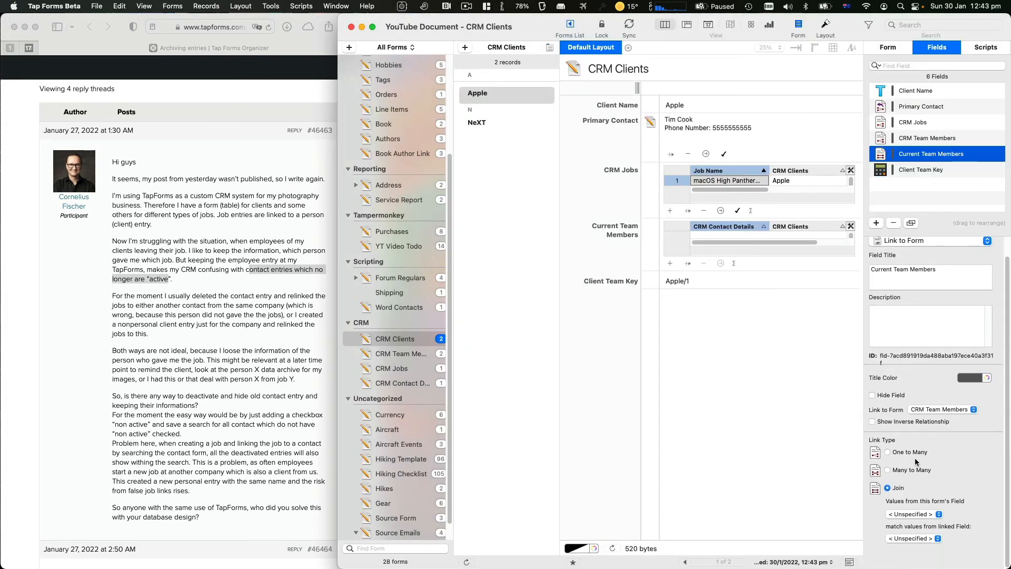
click(899, 518)
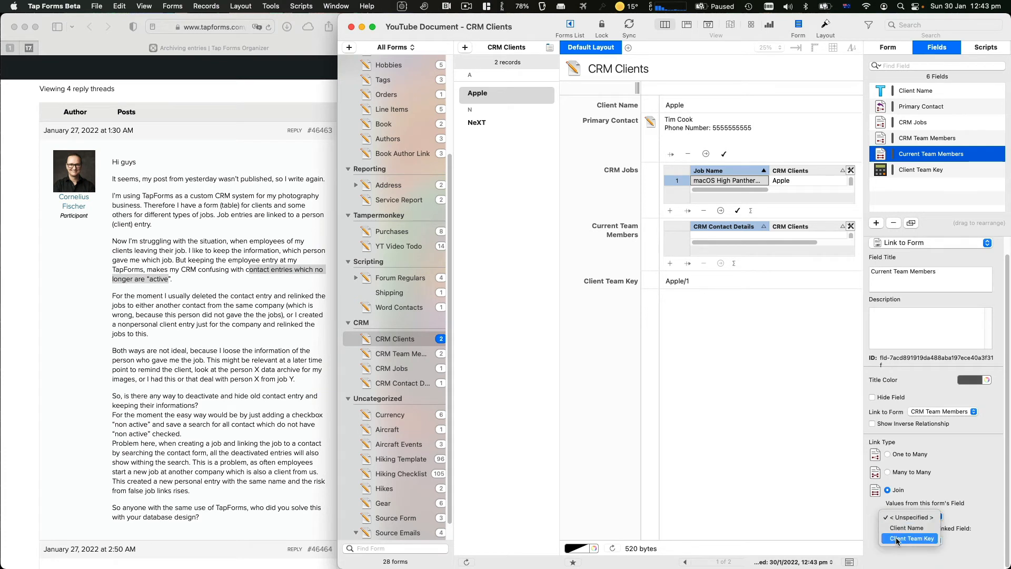
click(897, 539)
click(900, 542)
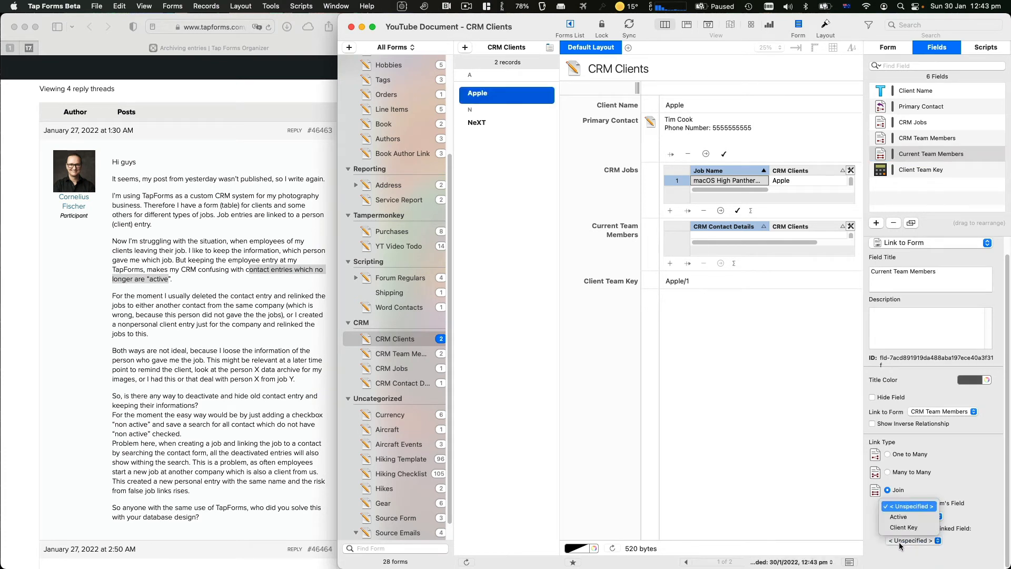
click(901, 536)
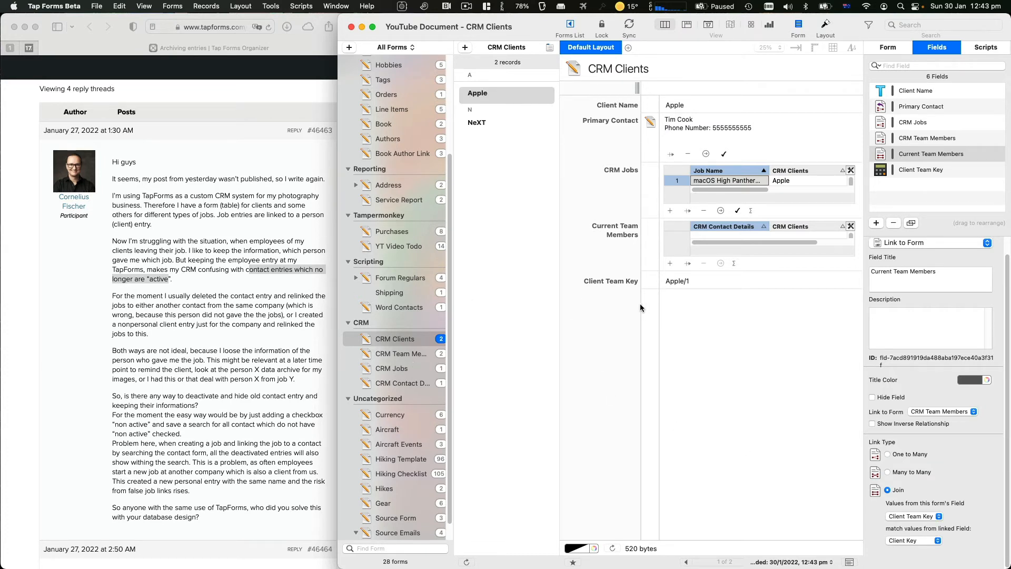
click(402, 354)
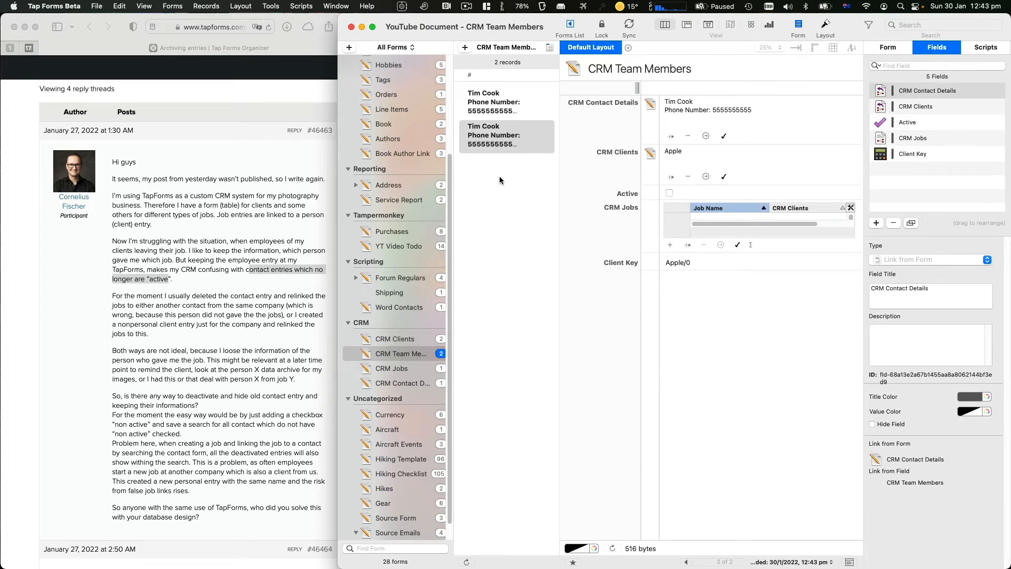
Link the second Tim Cook team member record to the client NeXT
click(485, 111)
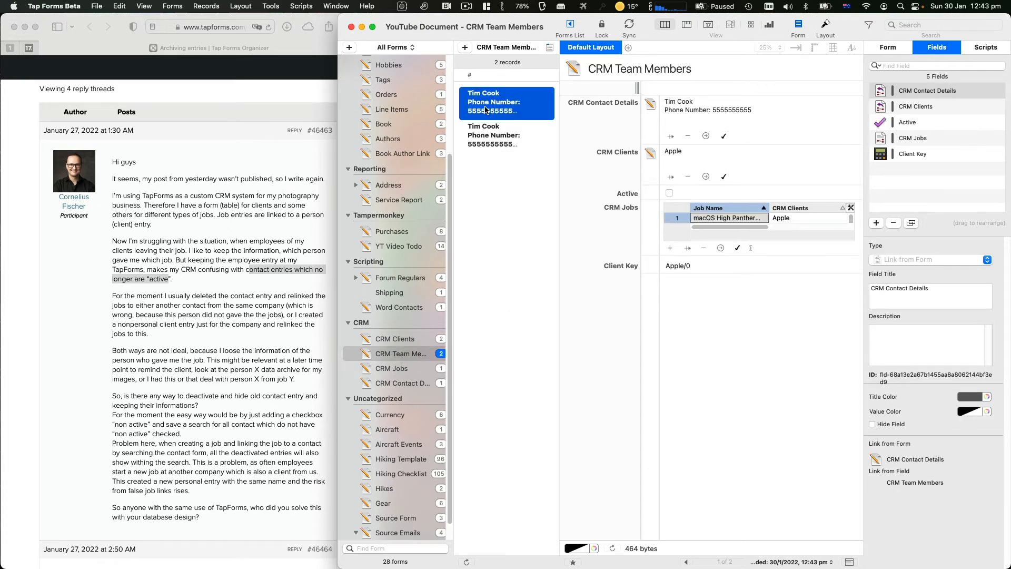
click(501, 133)
click(506, 102)
click(500, 142)
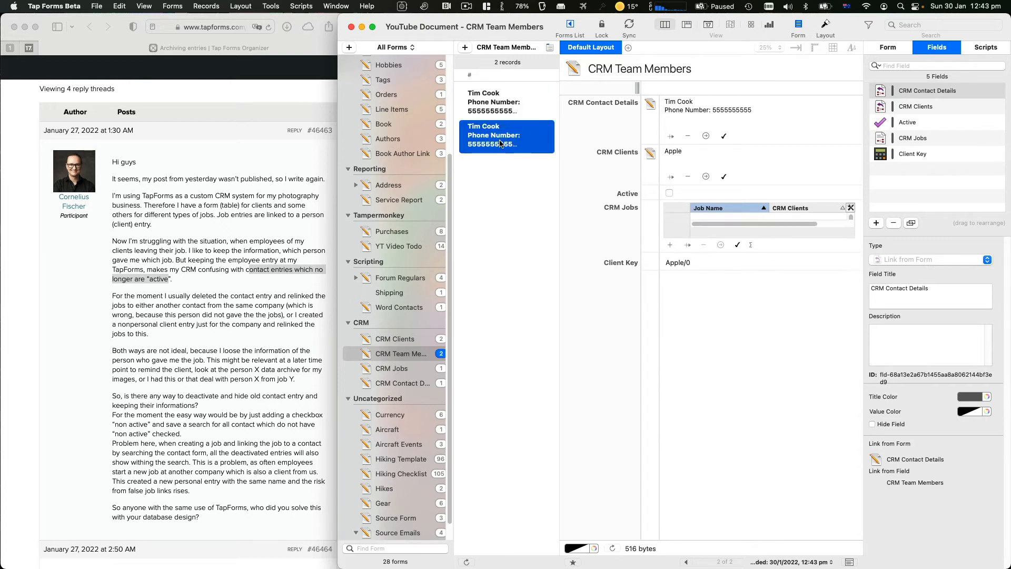
click(502, 116)
click(502, 138)
click(724, 177)
click(766, 118)
click(651, 238)
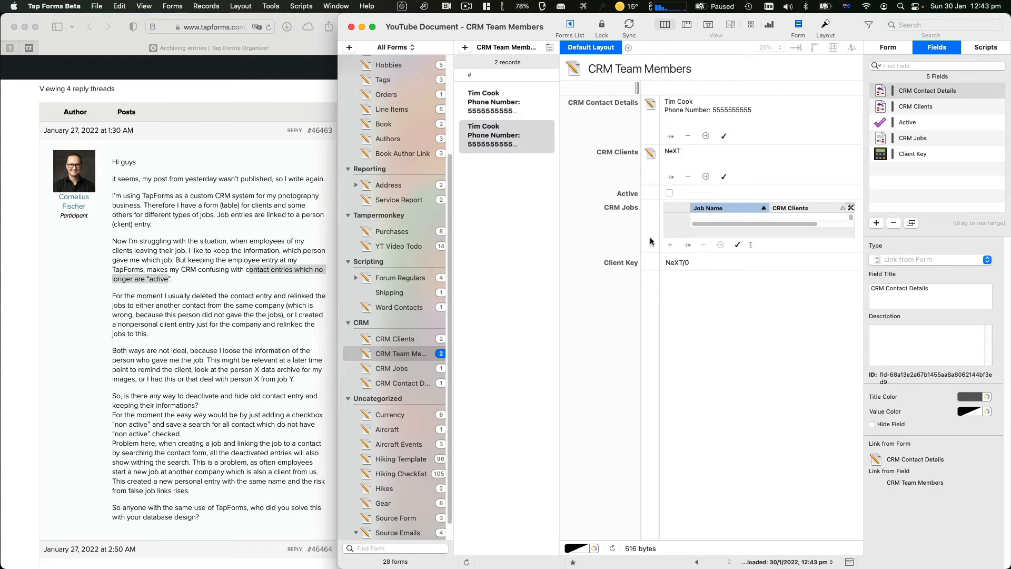
Tick Active on the first Tim Cook record so its Client Key reads Apple/1
click(514, 119)
click(670, 191)
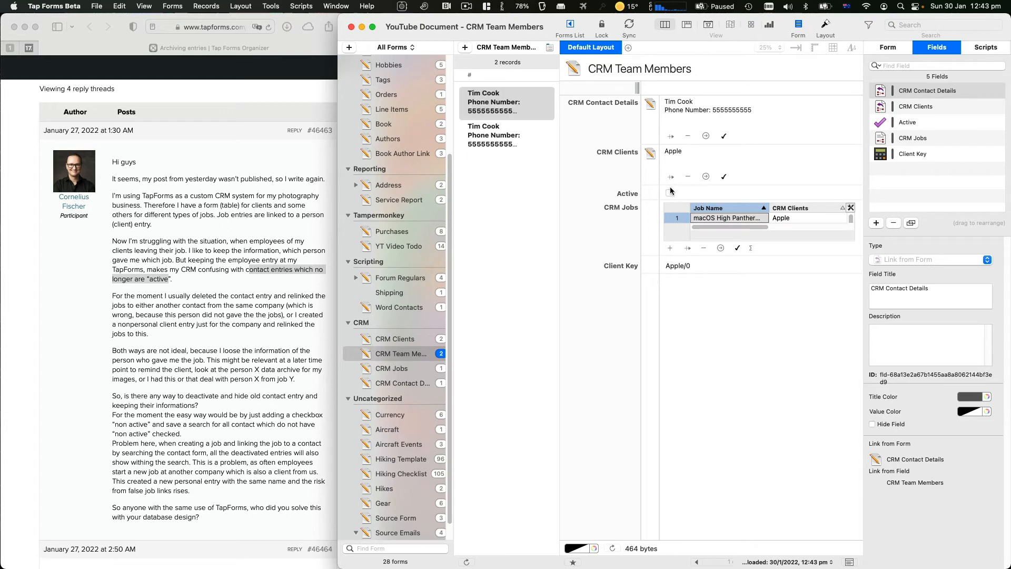
click(670, 192)
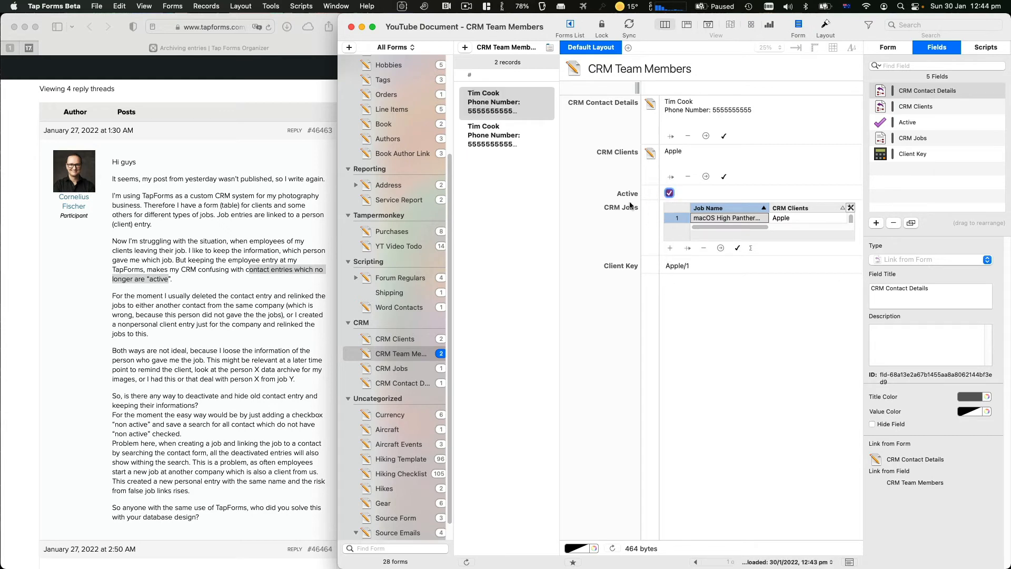
Hide Client Team Key on CRM Clients and open Apple's active team member record
click(404, 341)
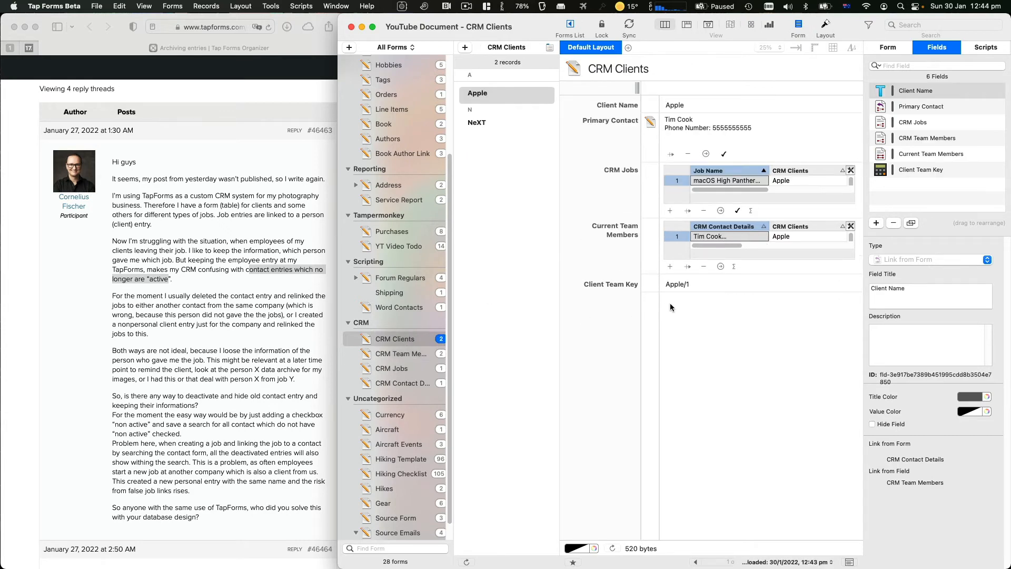
click(911, 171)
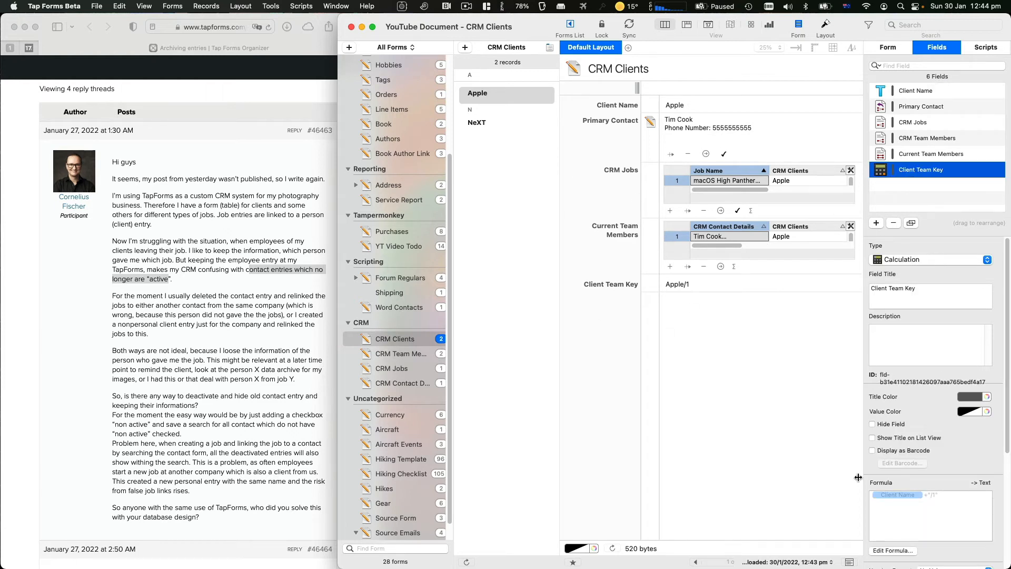
click(888, 426)
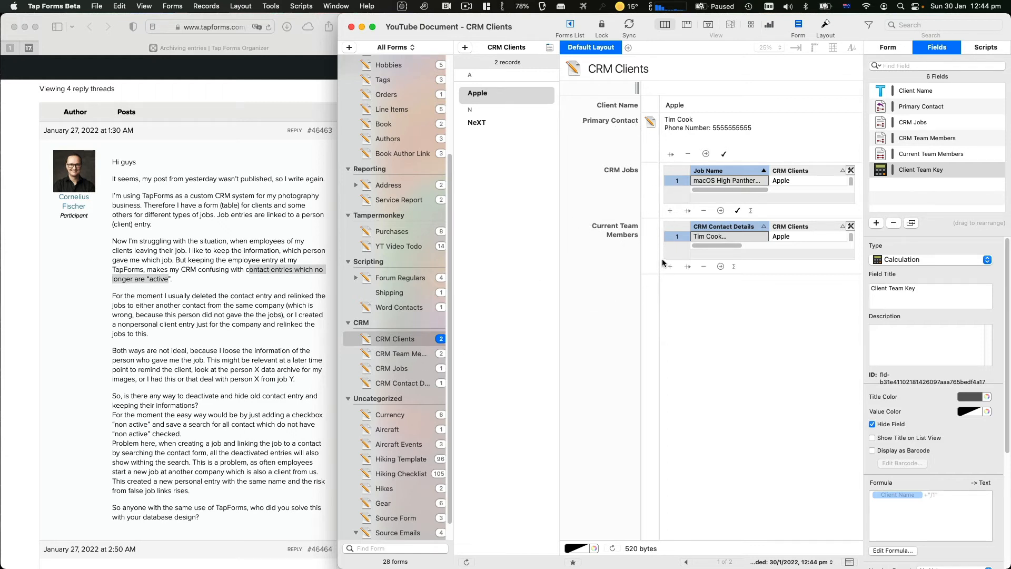
click(679, 237)
double_click(678, 237)
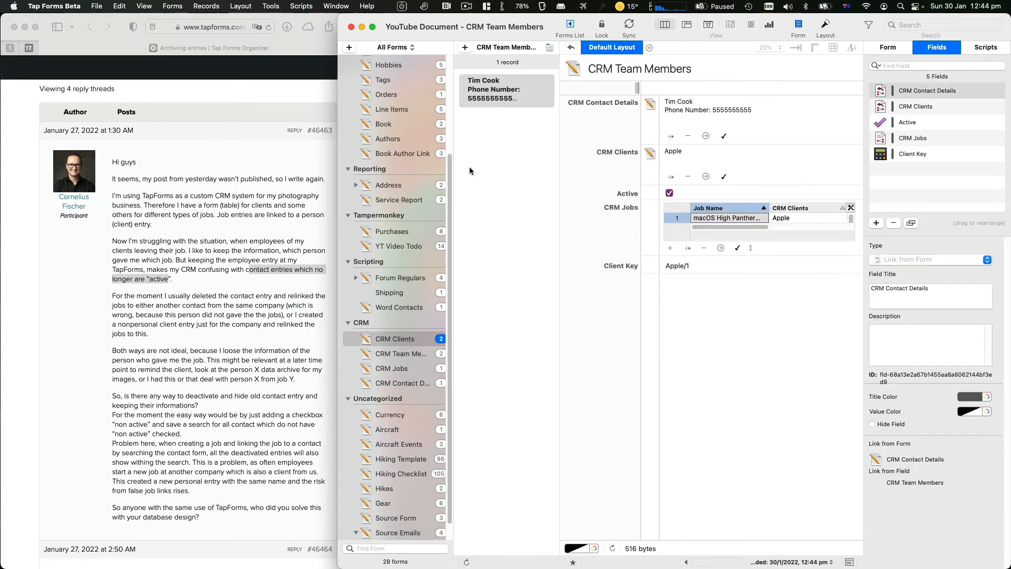
Untick Active on that member and add a new team member from Apple's client record
click(670, 193)
click(571, 48)
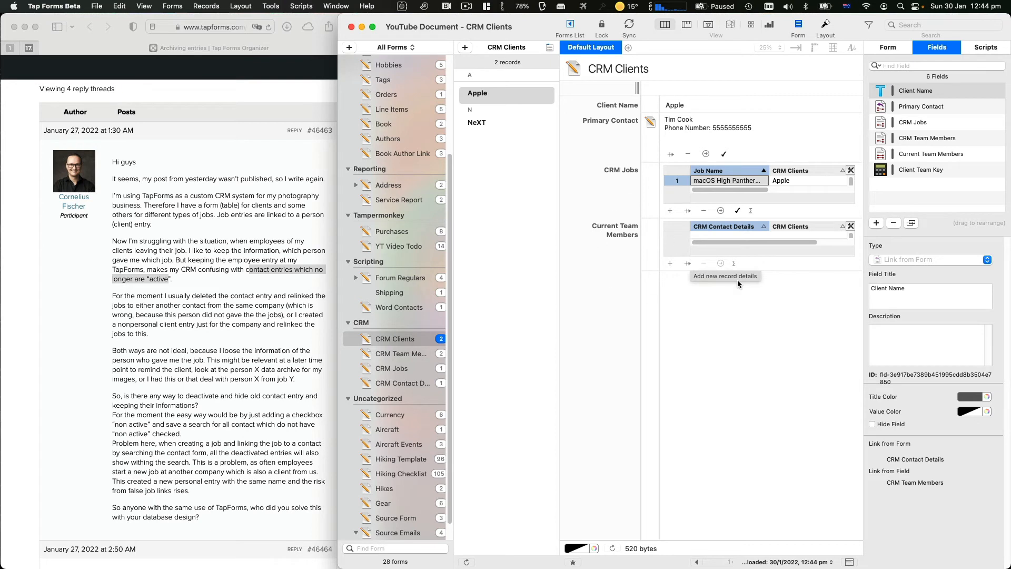
click(670, 265)
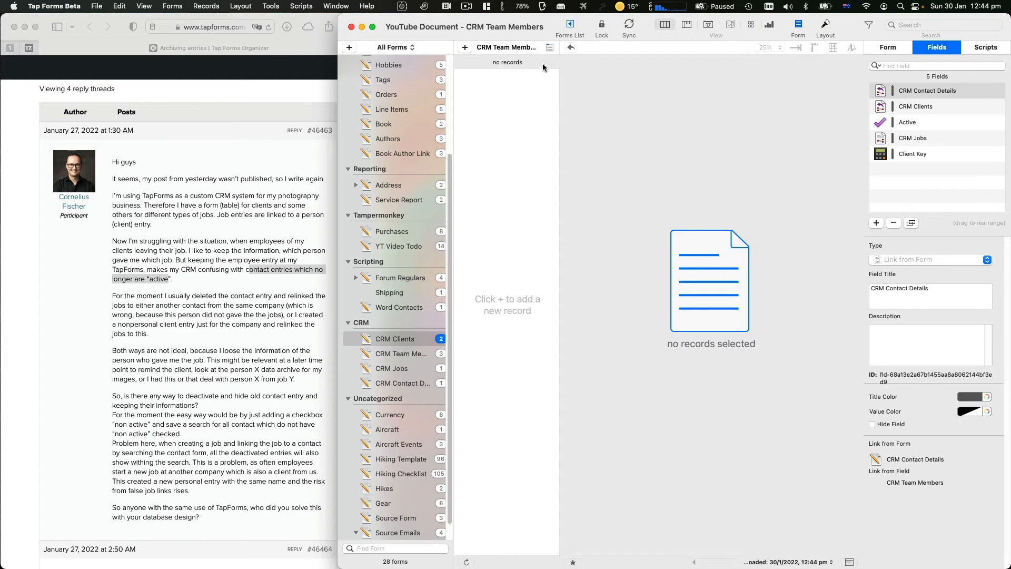
click(570, 49)
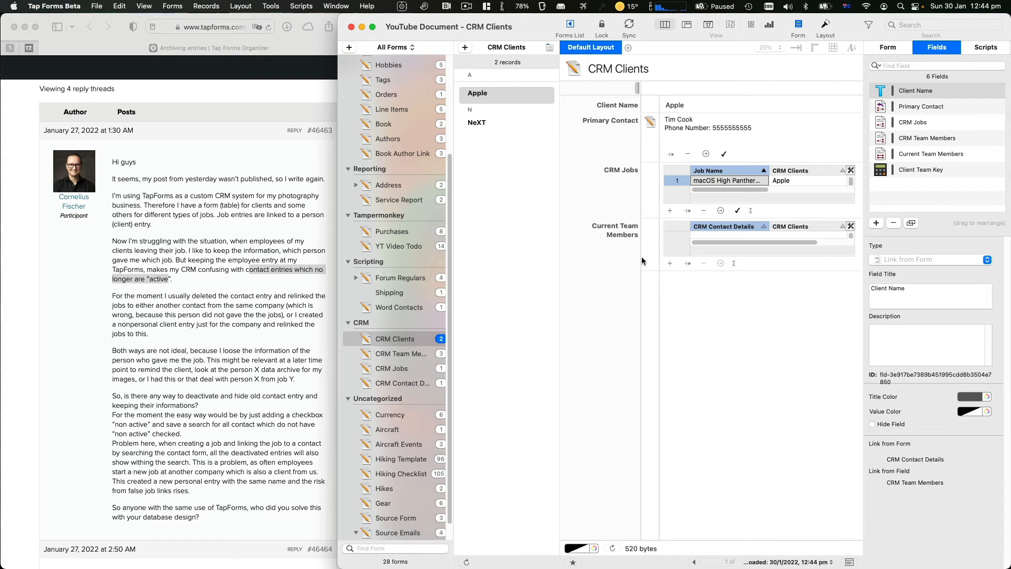
Link the new empty team member to Apple and create a blank linked contact-details record
click(398, 352)
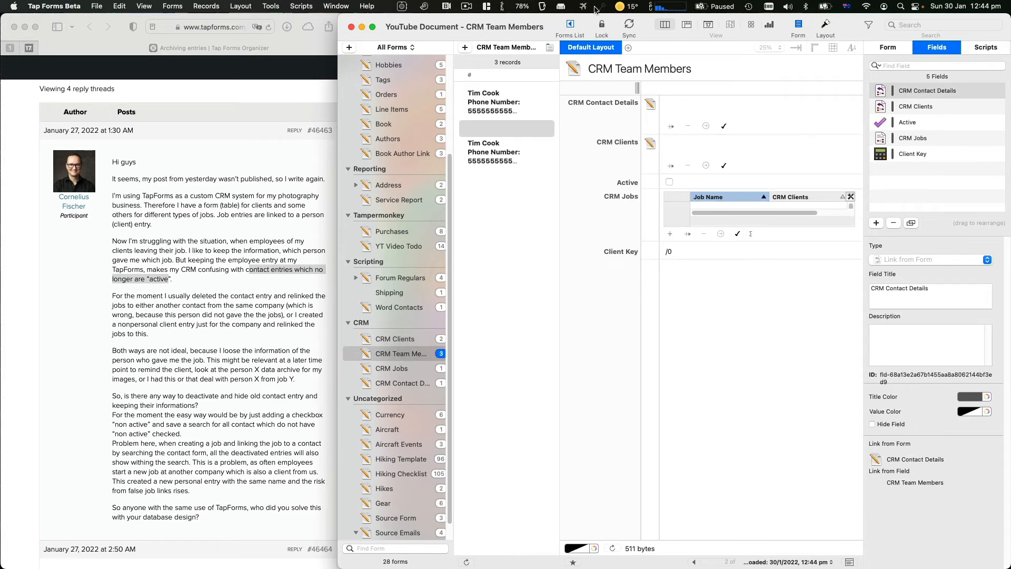
click(383, 341)
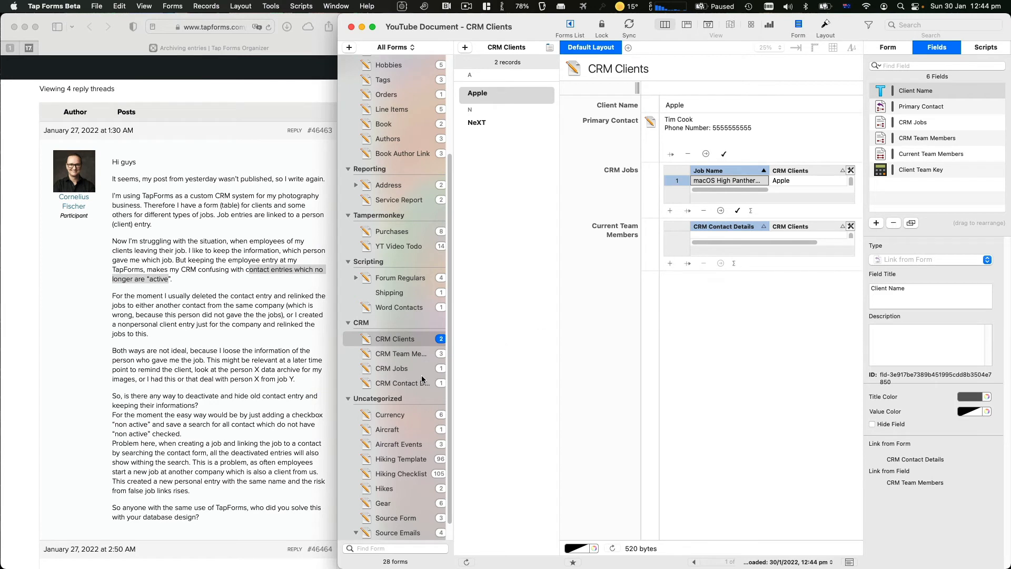
click(417, 354)
click(496, 130)
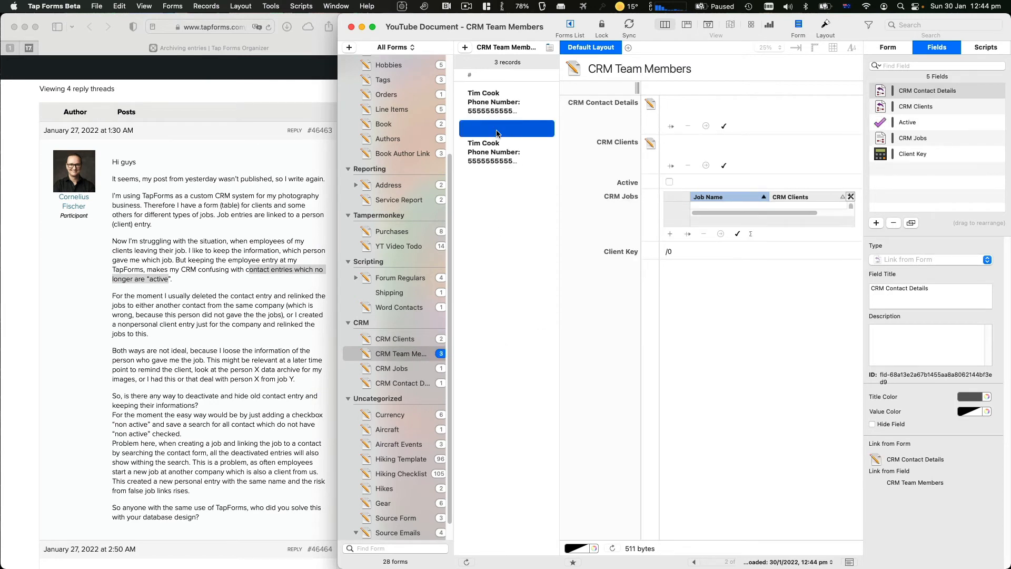
click(724, 165)
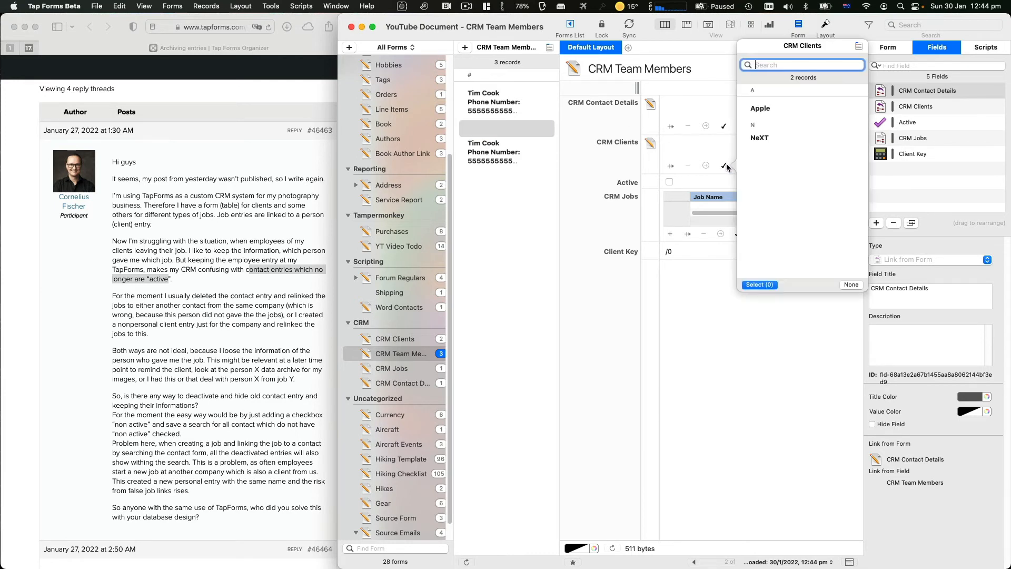
click(768, 109)
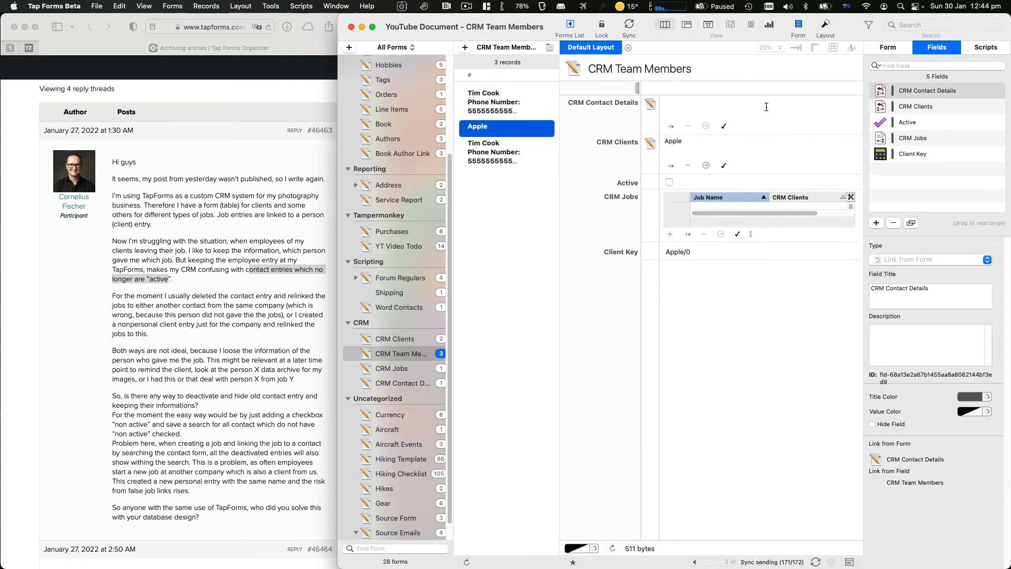
click(724, 127)
click(742, 326)
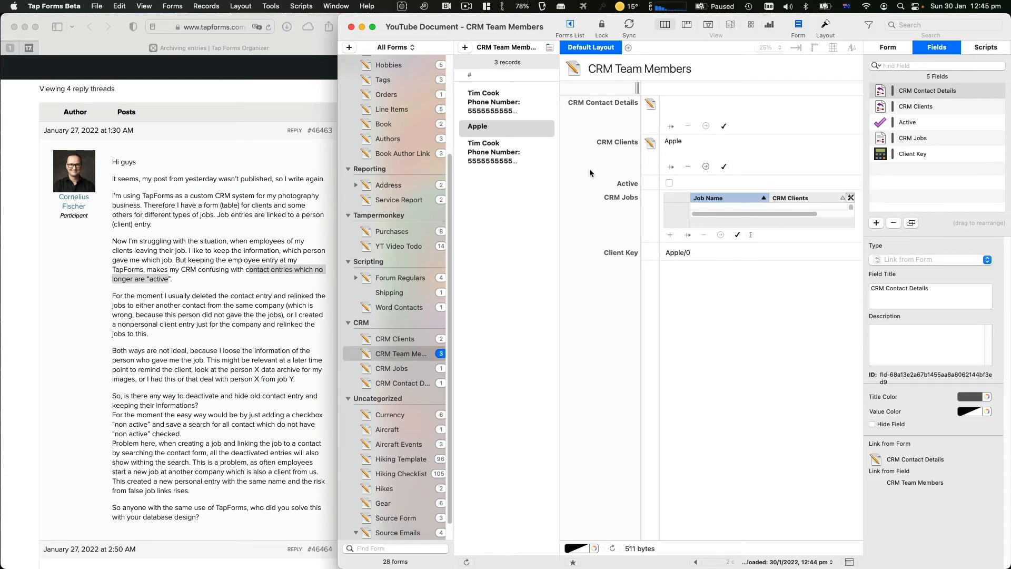
click(671, 126)
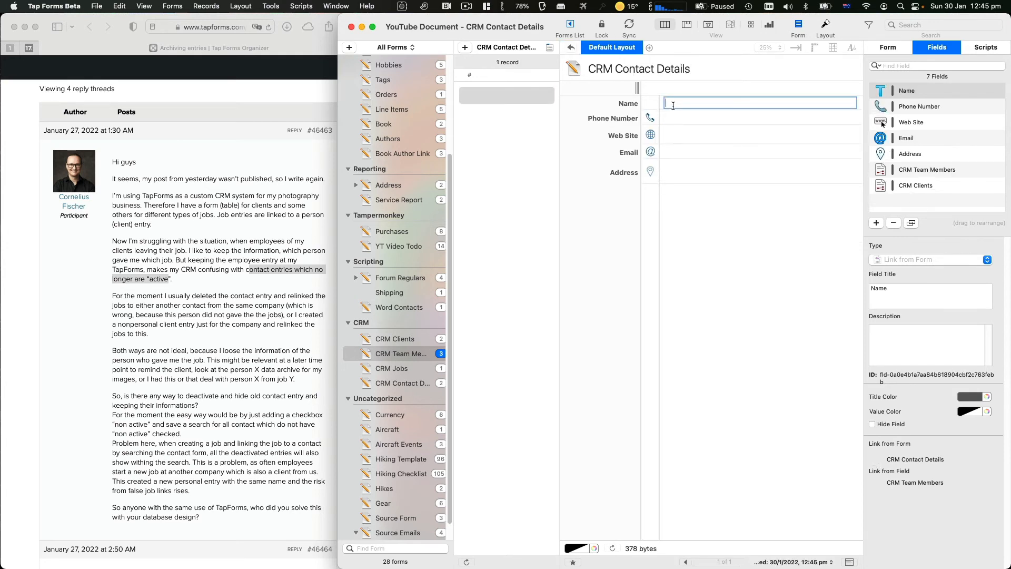
Enter the contact's name, phone number, website tapforms.com, e-mail and street address
text(Brendan)
key(Tab)
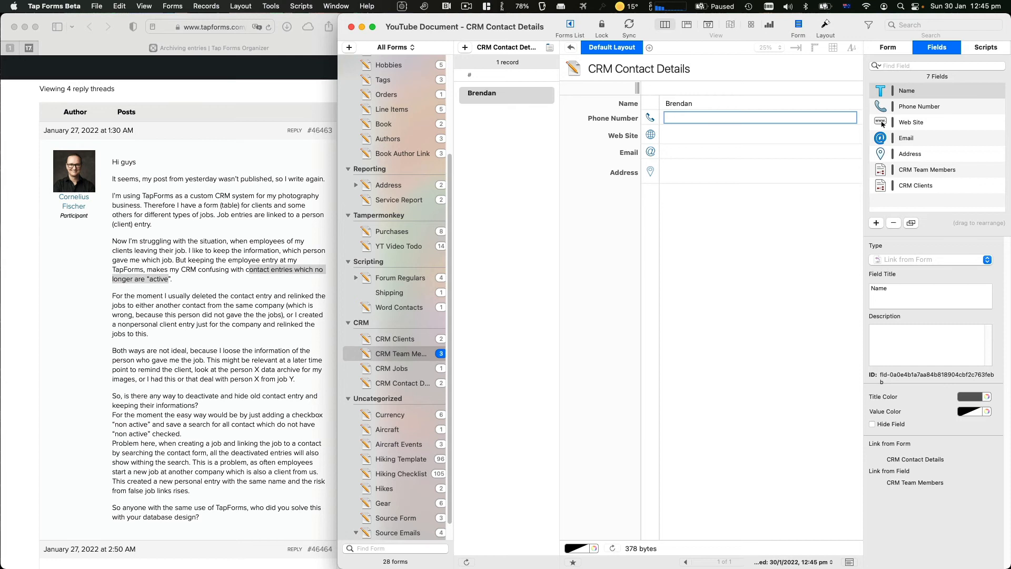
text(5555555556)
key(Tab)
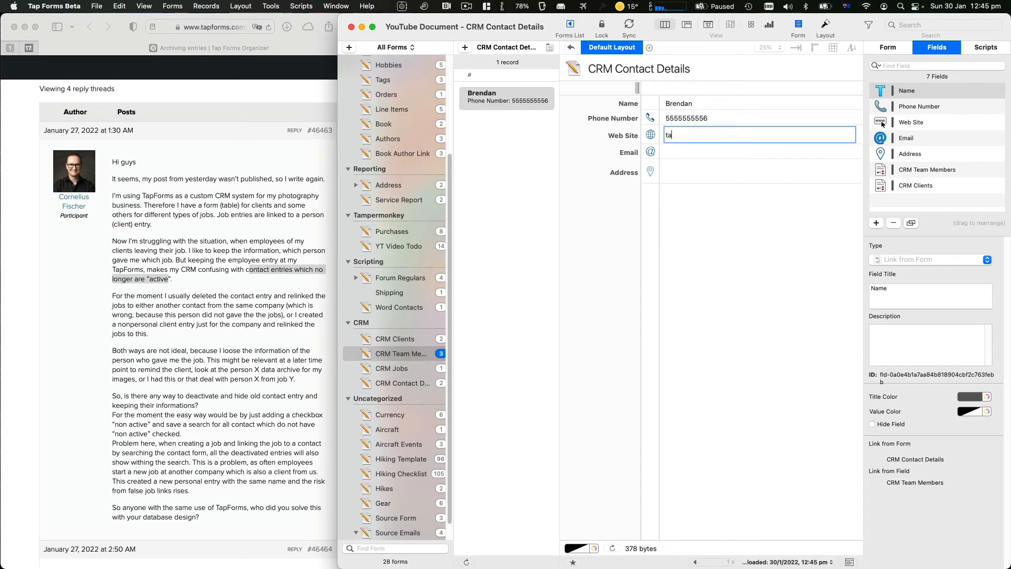
text(tapforms.com)
key(Tab)
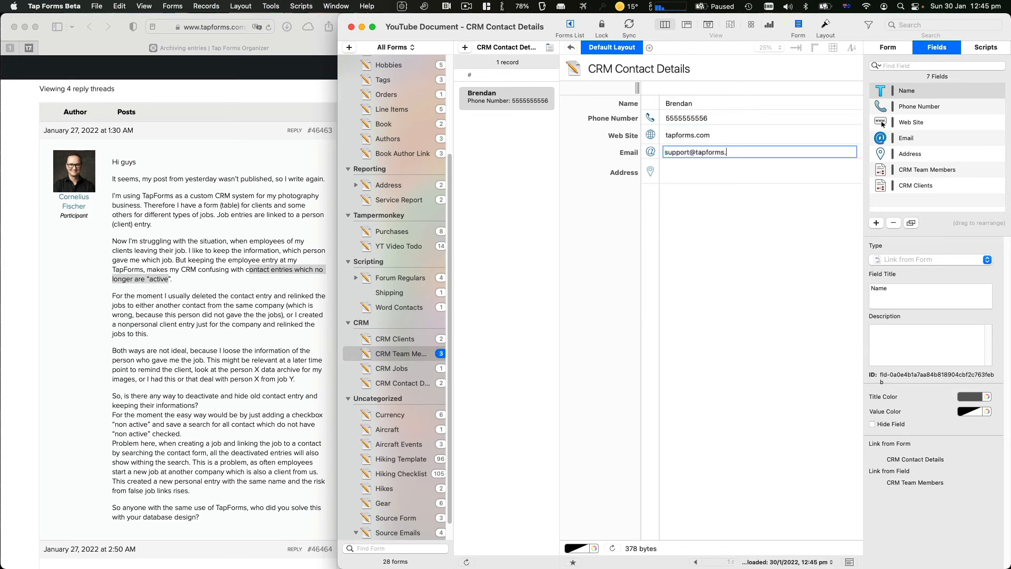
key(Tab)
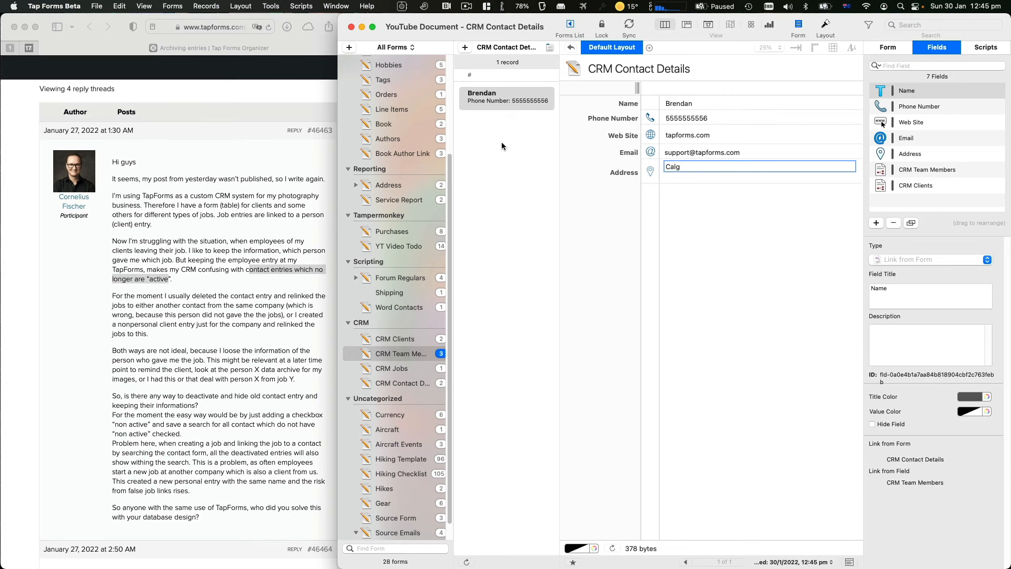
scroll(158, 202, down, 15)
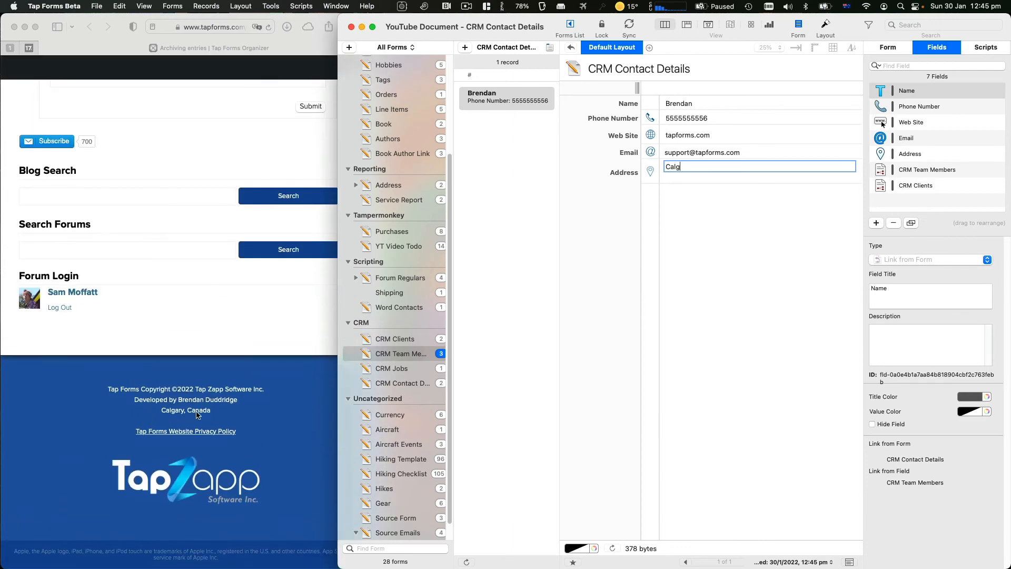
key(Return)
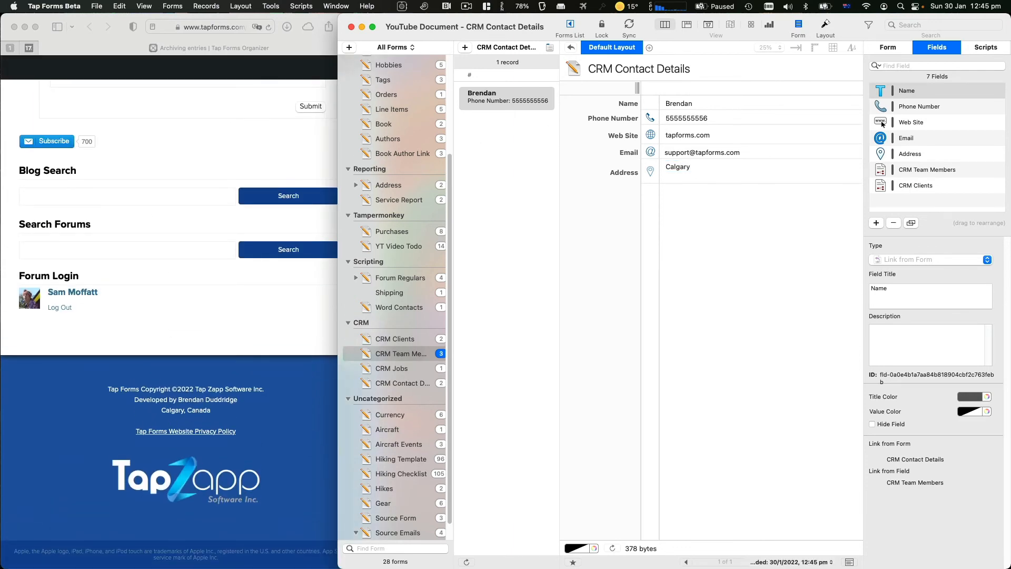
Correct the misspelled country to Canada in the address, then return to CRM Team Members
click(747, 166)
text(, Canda)
key(BackSpace)
key(BackSpace)
key(BackSpace)
key(BackSpace)
key(BackSpace)
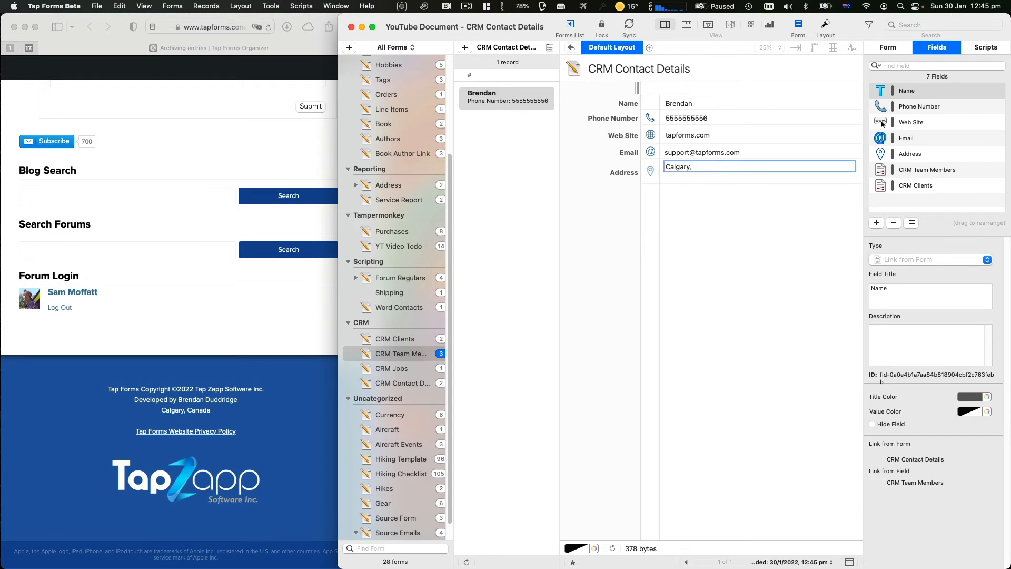
text(Canada)
key(Return)
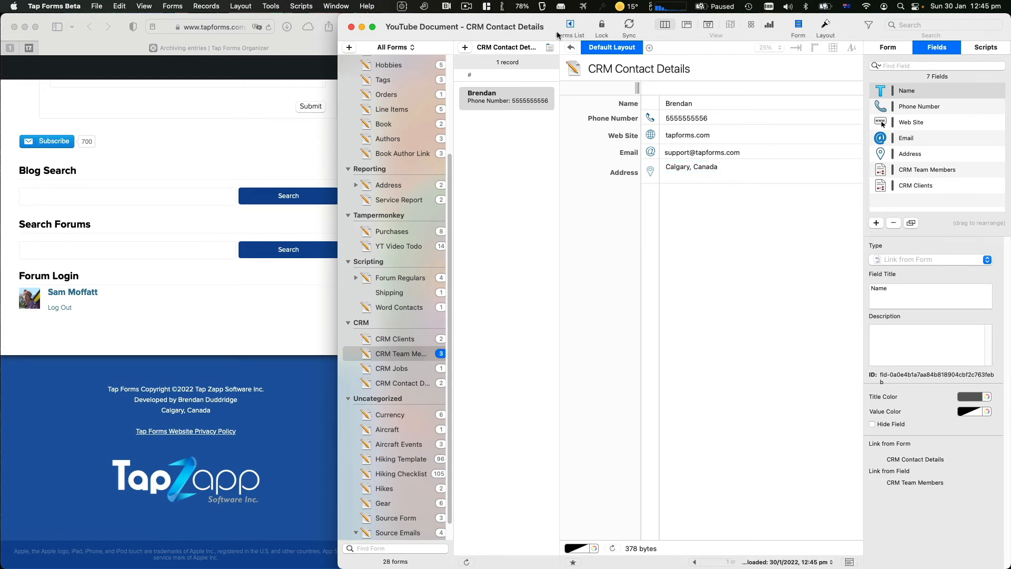
click(571, 47)
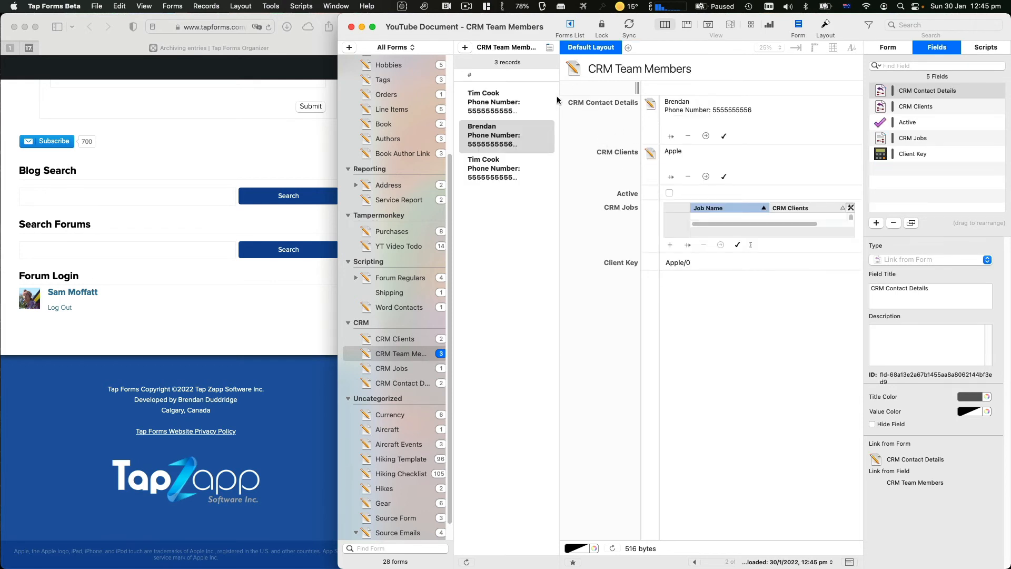
Mark the Apple team member Active and review the Apple and NeXT client records
click(519, 132)
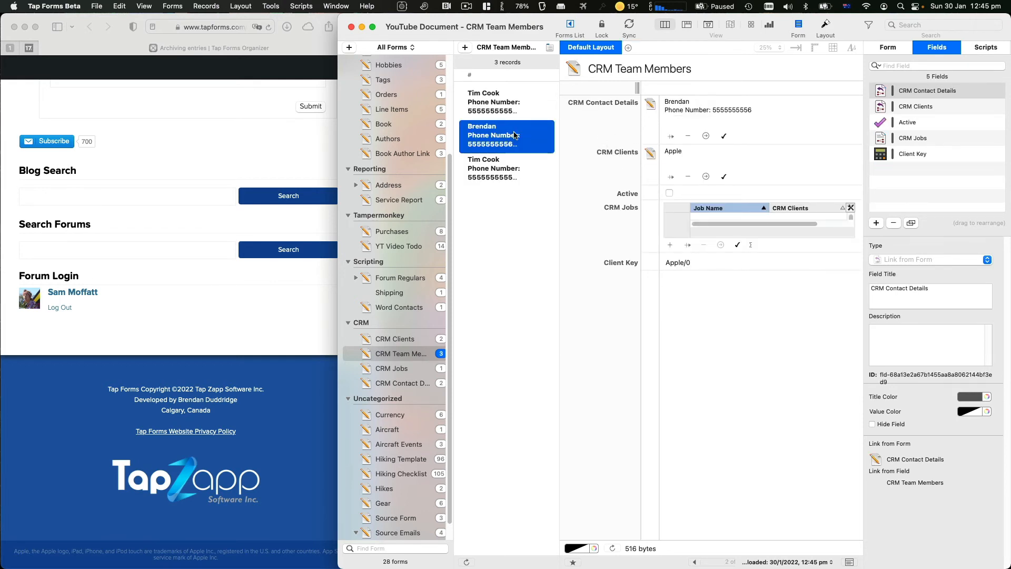
click(669, 192)
click(505, 106)
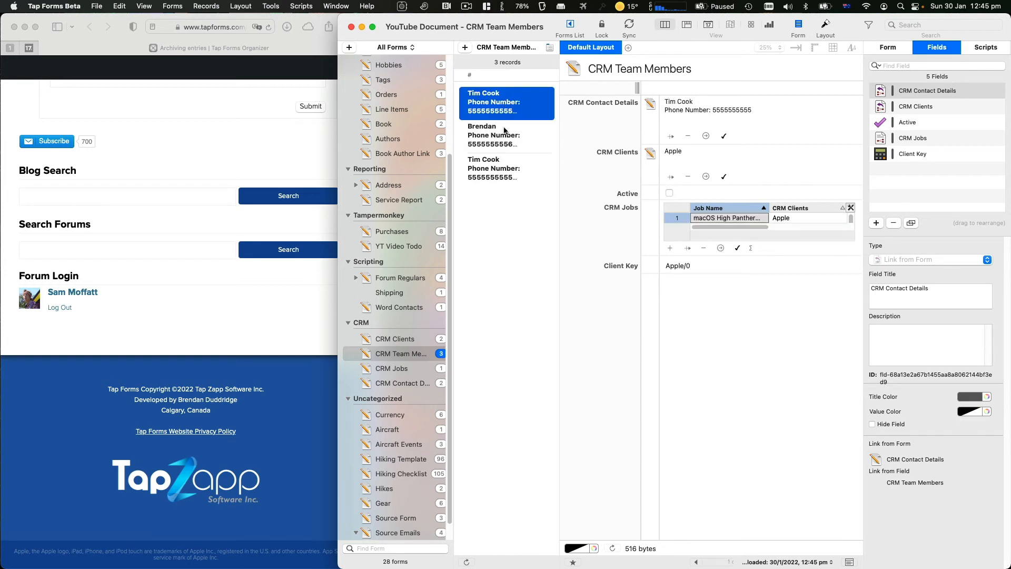
click(496, 170)
click(404, 342)
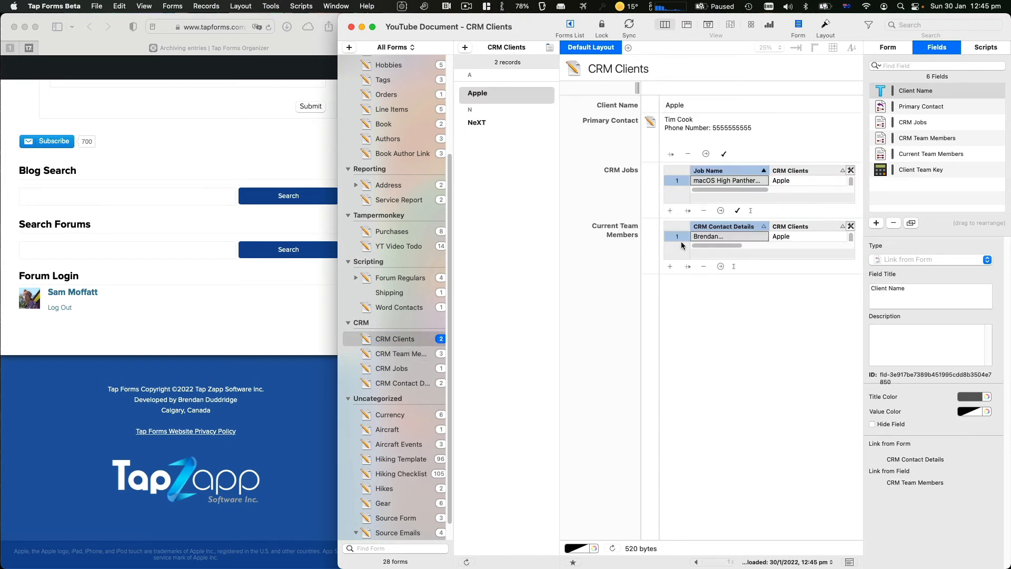
click(498, 138)
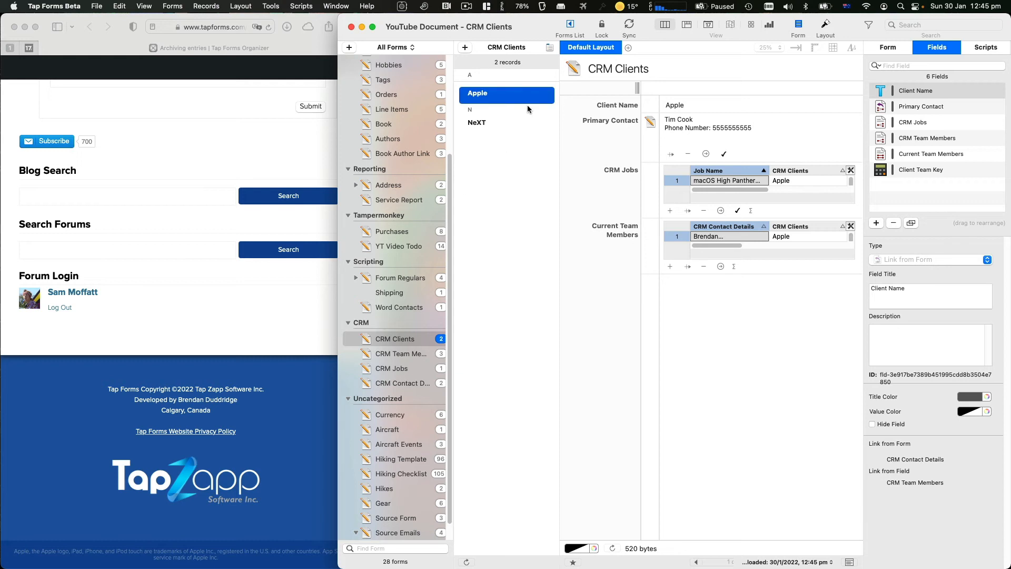
click(516, 123)
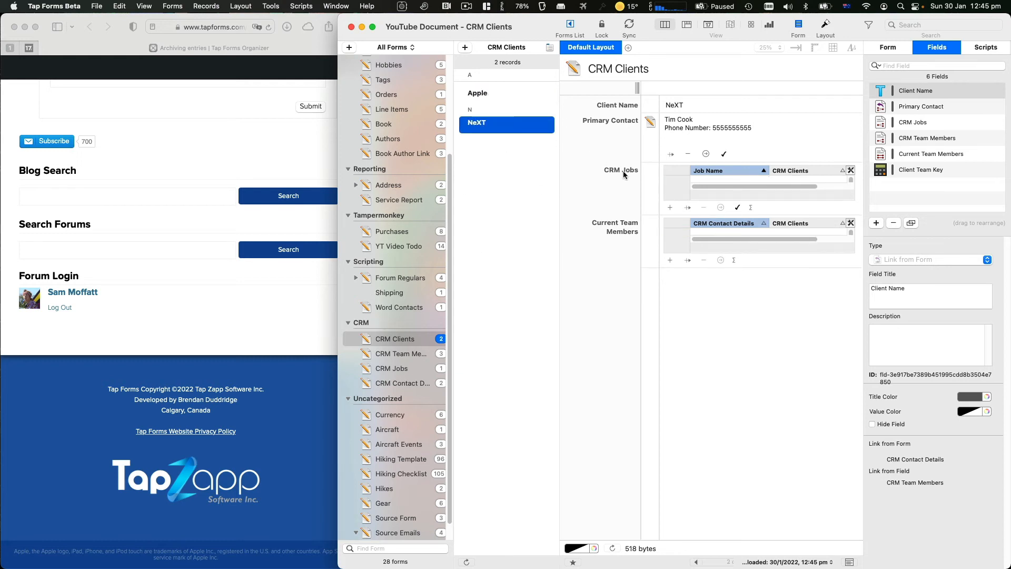
Mark the NeXT team member Active and check its link in CRM Clients
click(404, 354)
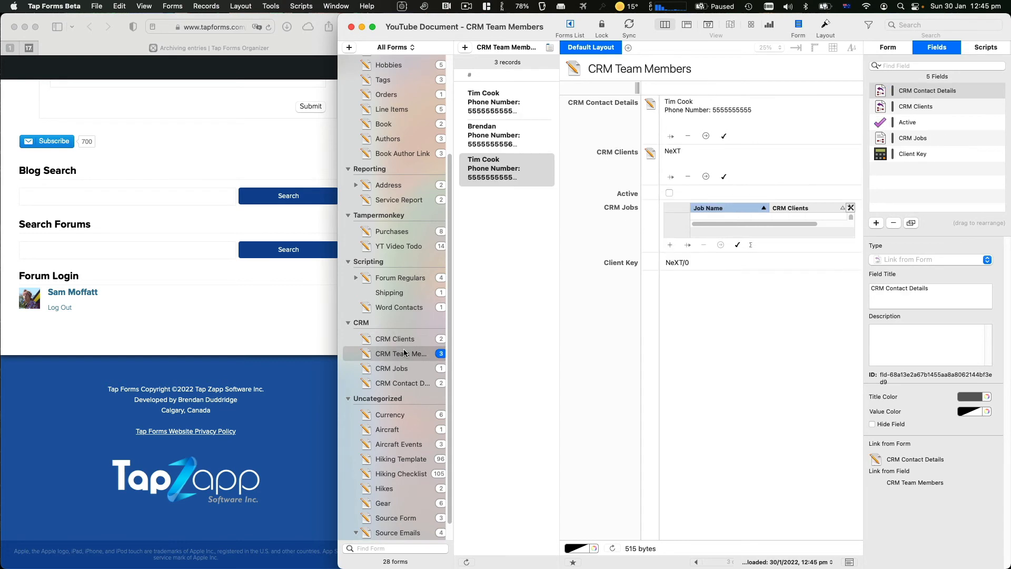
click(507, 101)
click(510, 161)
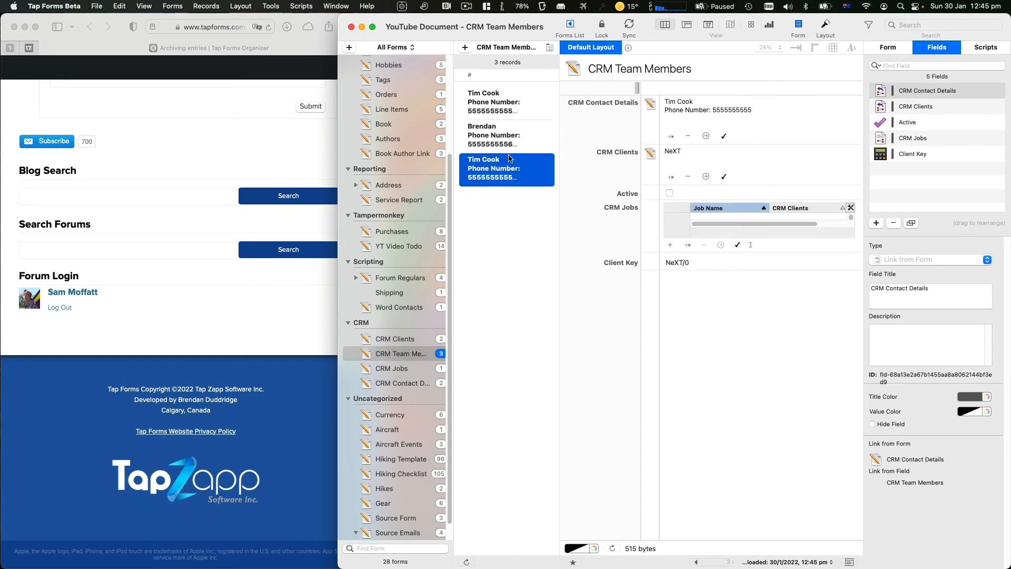
click(670, 193)
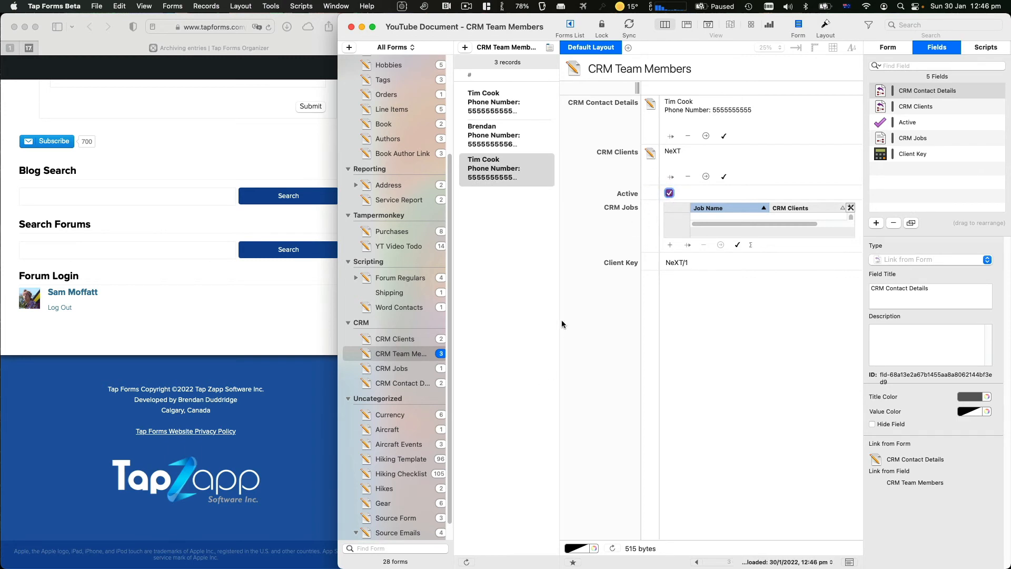
click(392, 340)
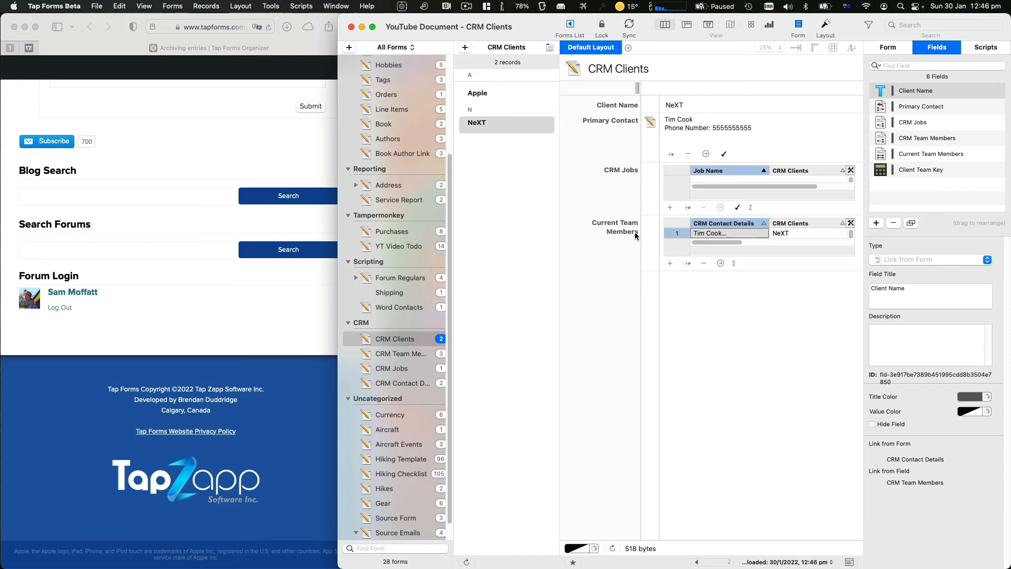
Reread the Safari forum post on inactive contacts, then show the CRM Jobs form in Tap Forms
scroll(161, 256, up, 15)
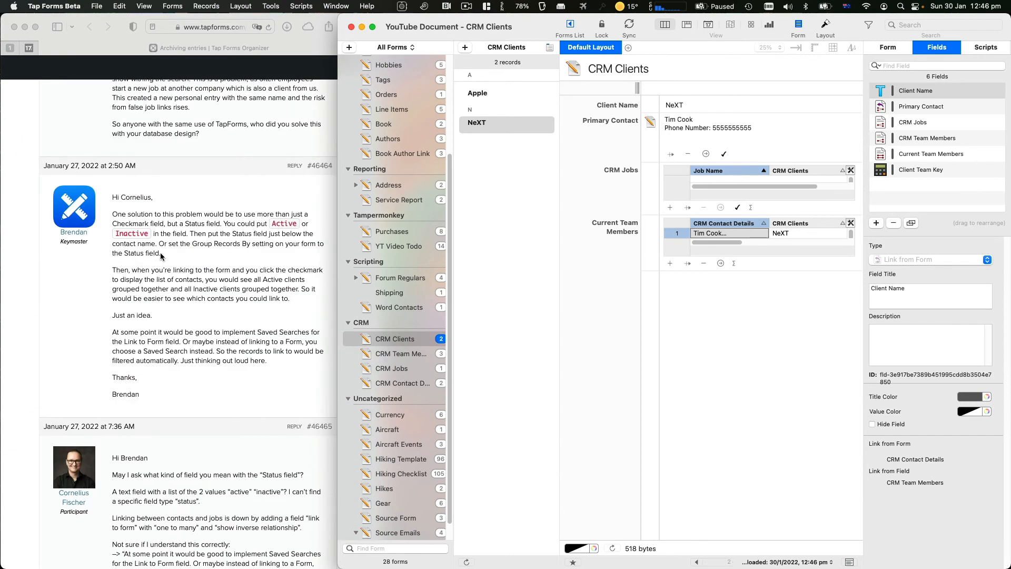
scroll(160, 256, down, 3)
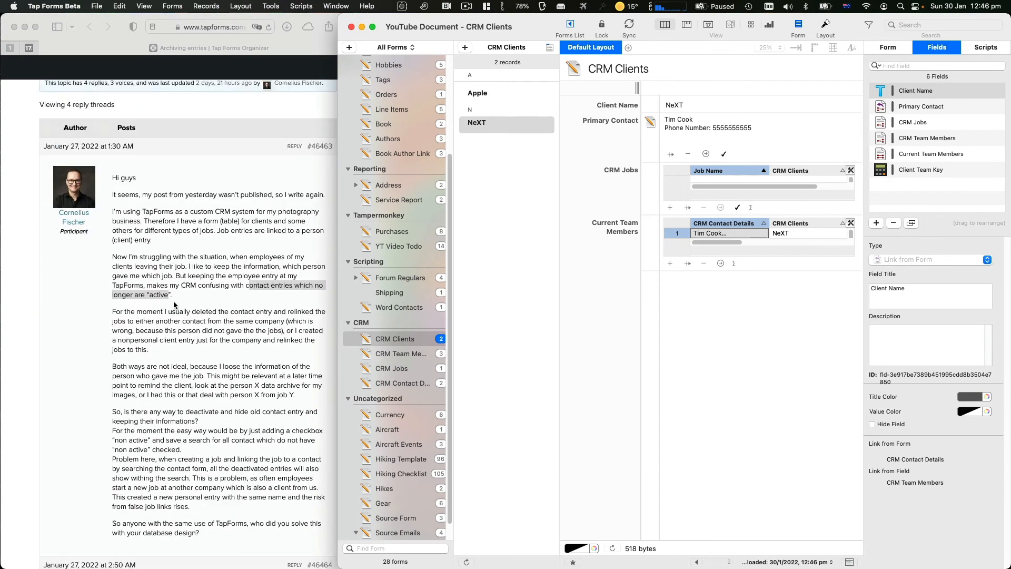
click(174, 304)
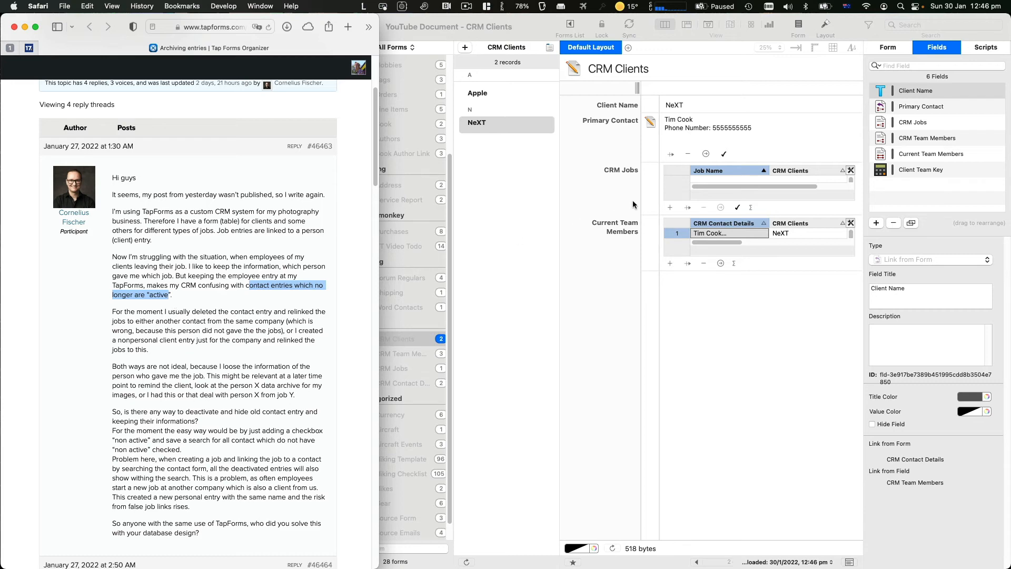
click(561, 281)
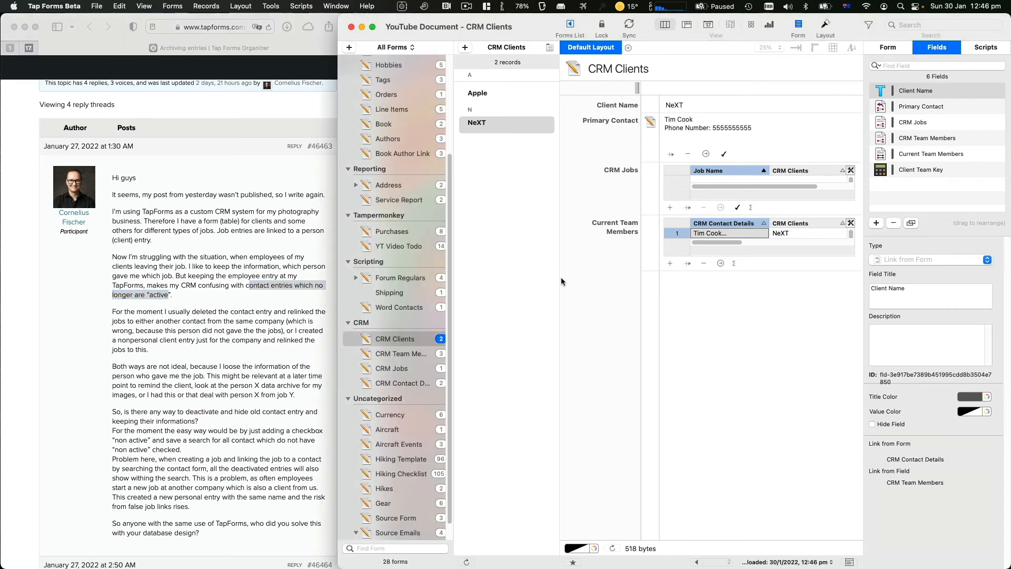
click(418, 369)
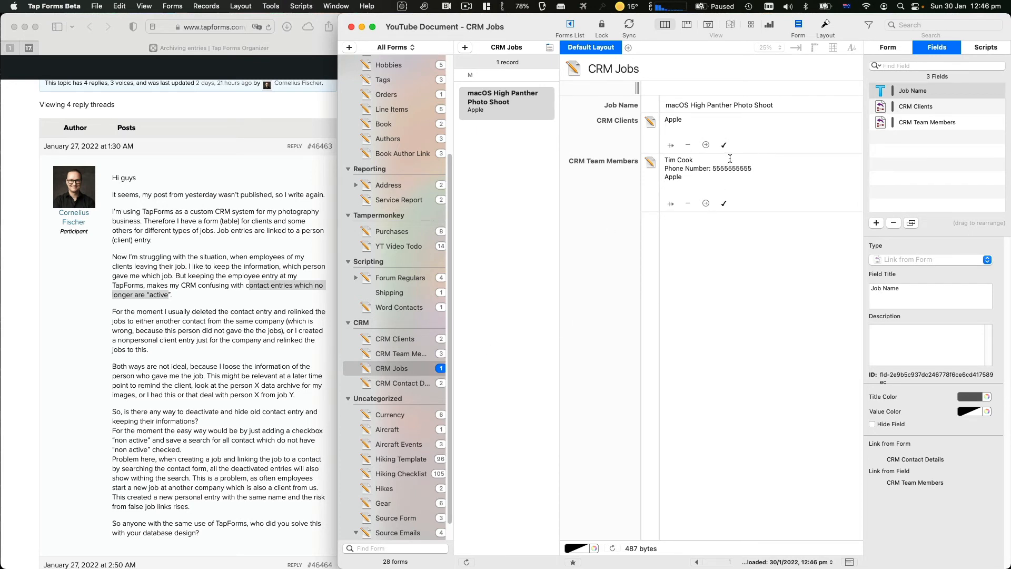
Dismiss the job's team-member picker without linking anyone, then show the CRM Team Members form
click(725, 204)
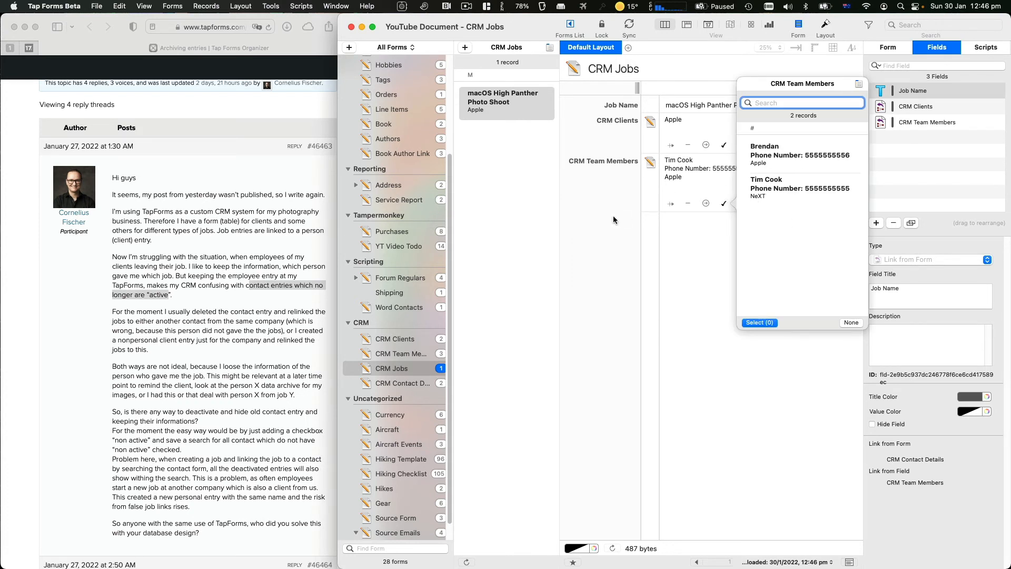
click(600, 185)
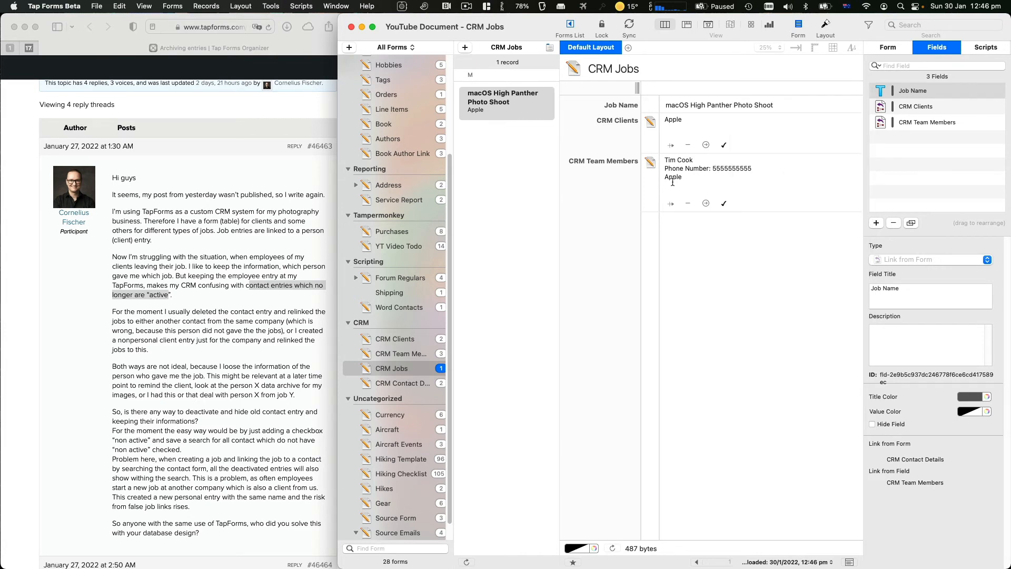
click(725, 204)
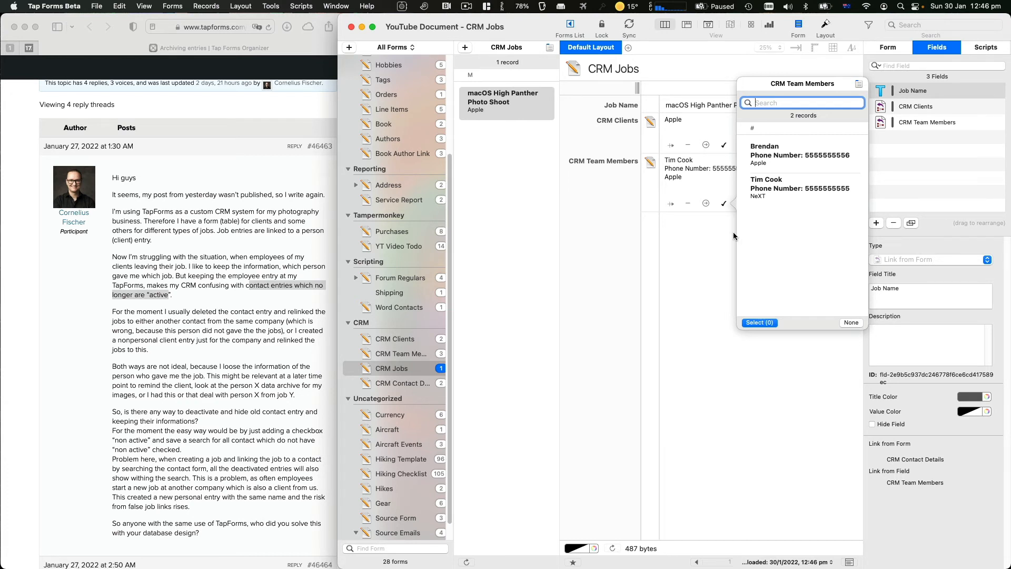
click(704, 239)
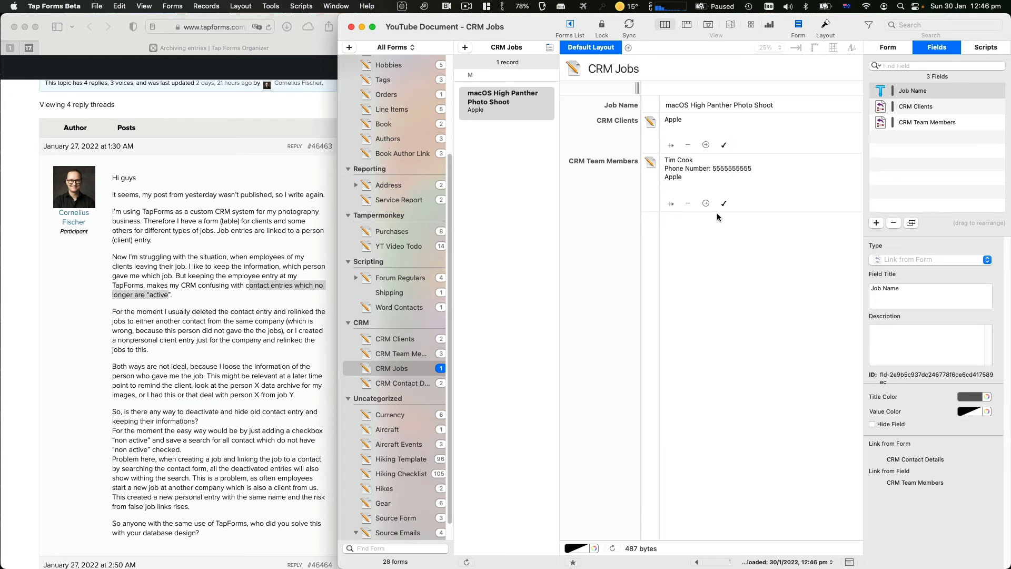
click(724, 204)
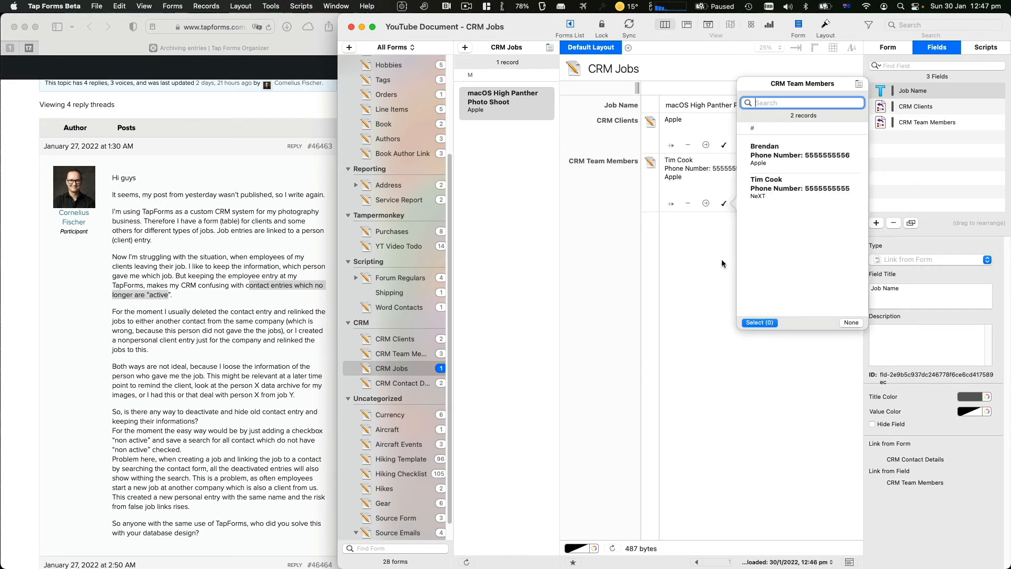
click(695, 262)
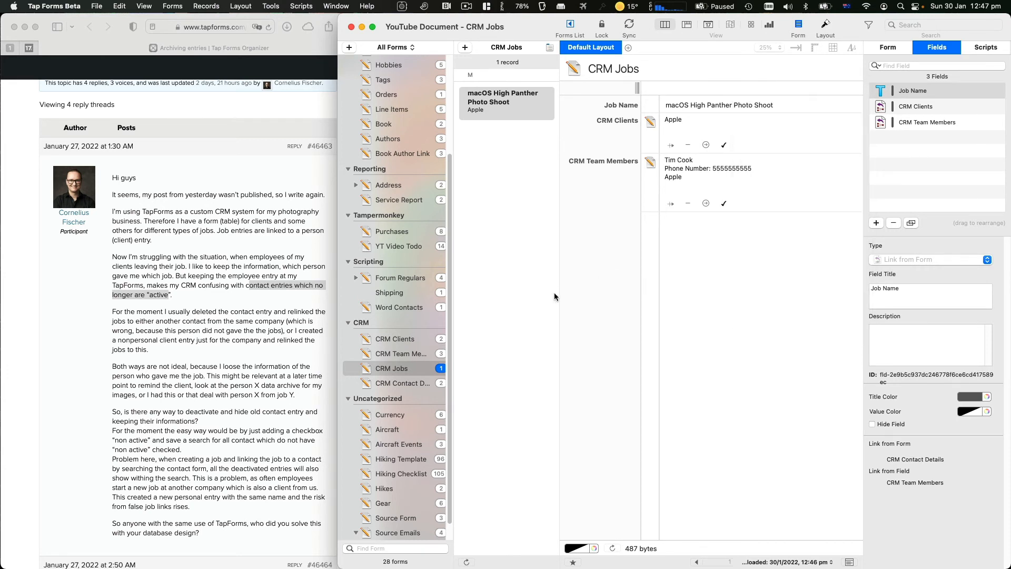
click(413, 354)
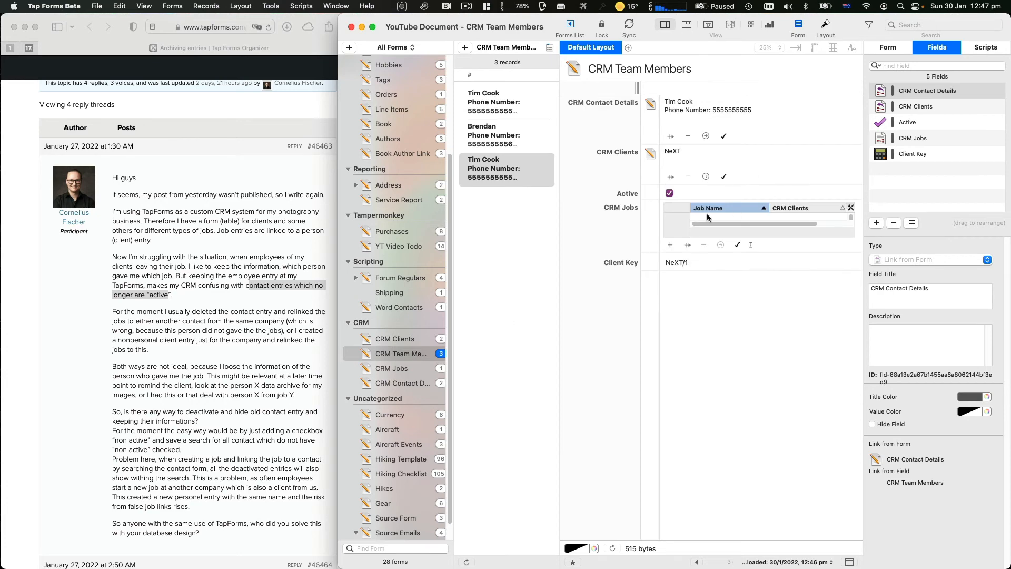
Set the list view to 3 fields per record and move the Active field to the top
click(890, 46)
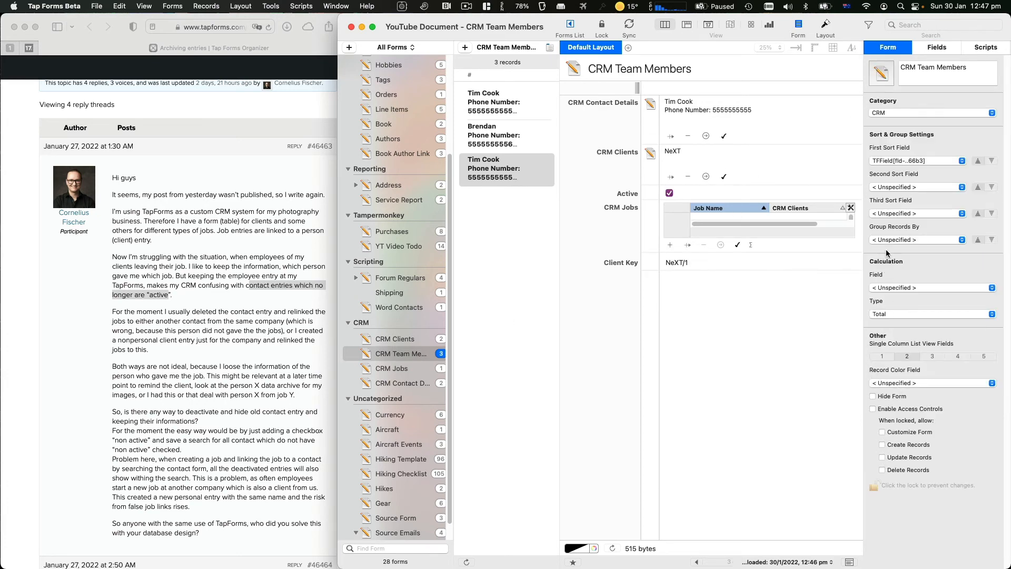
click(930, 357)
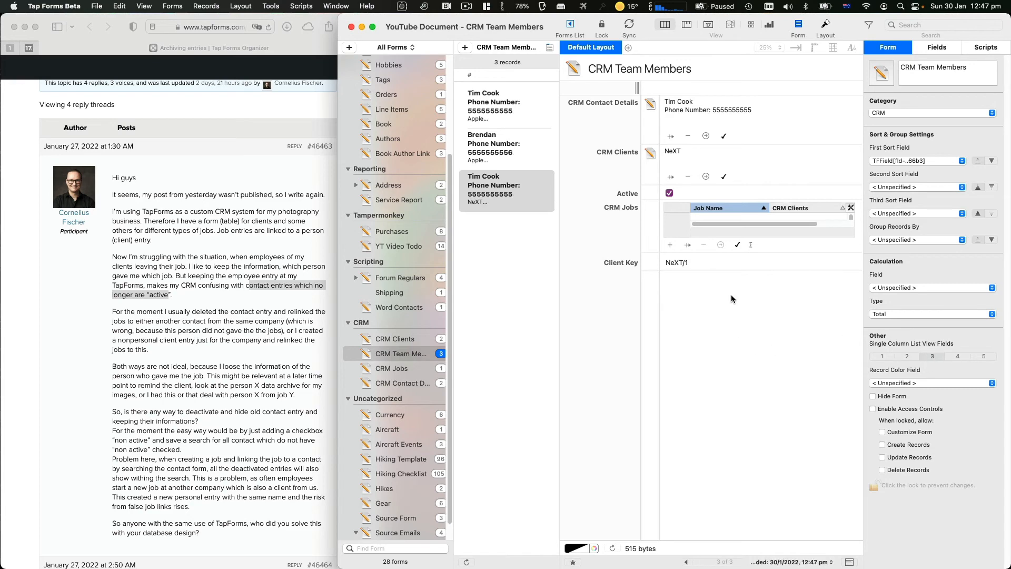
click(937, 47)
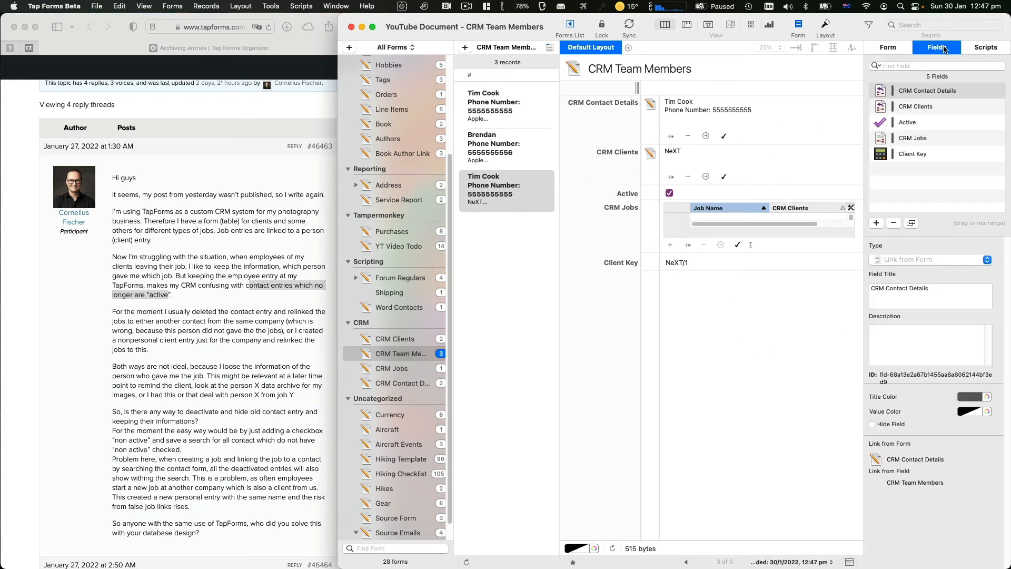
click(911, 91)
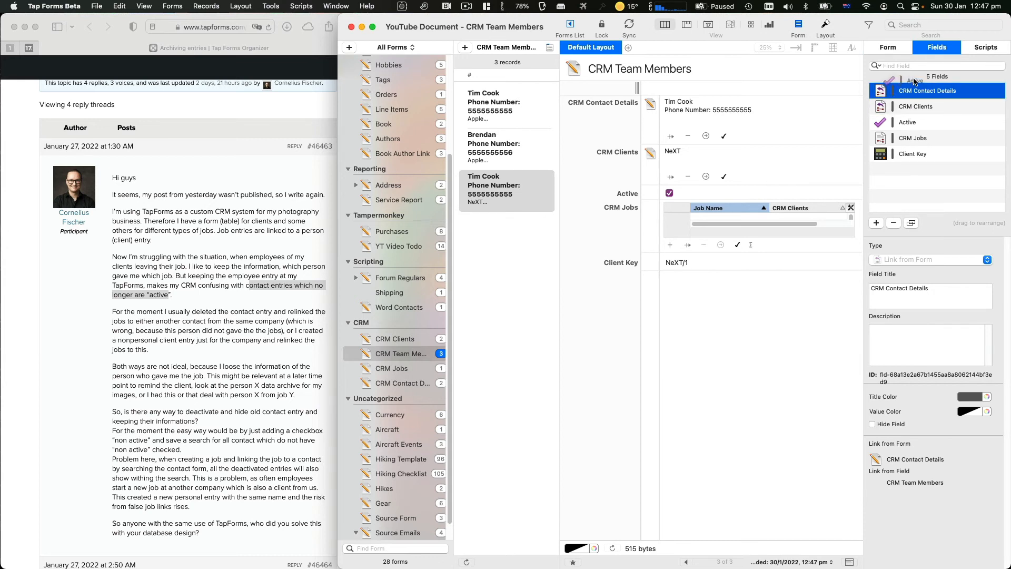
click(896, 126)
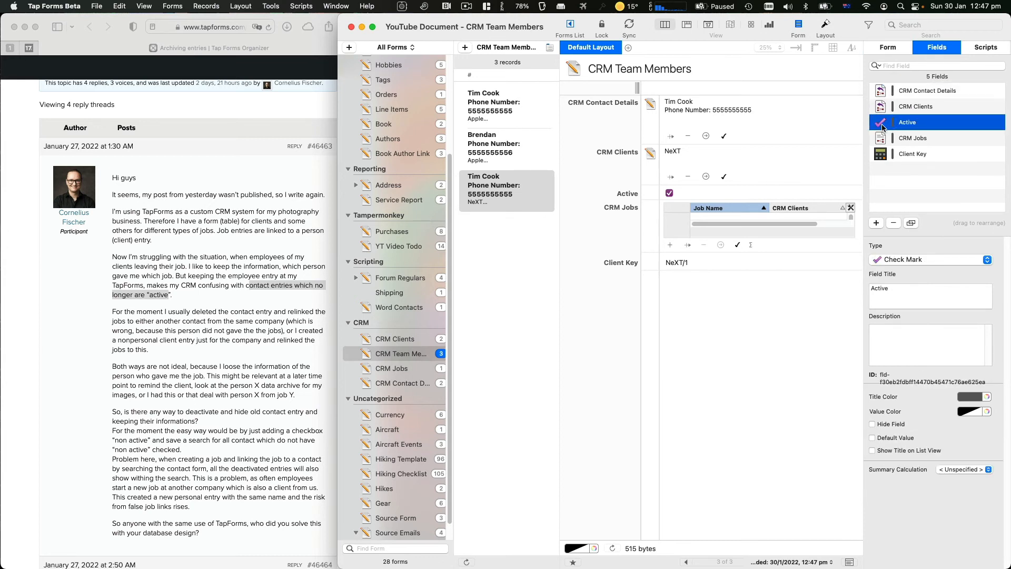
drag(884, 127, 894, 83)
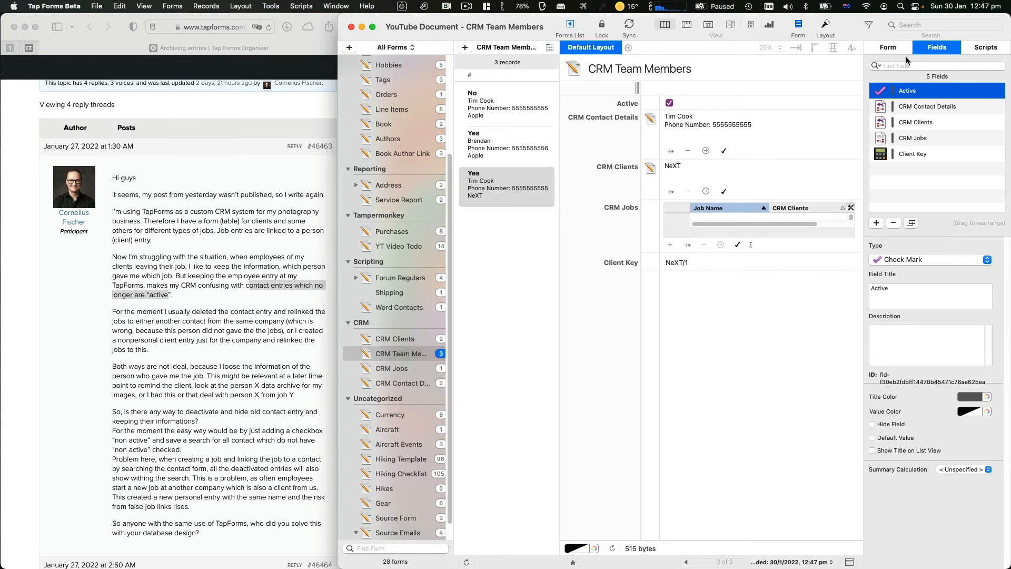
Recheck the form settings, then pass through CRM Contact Details to the CRM Jobs form
click(898, 48)
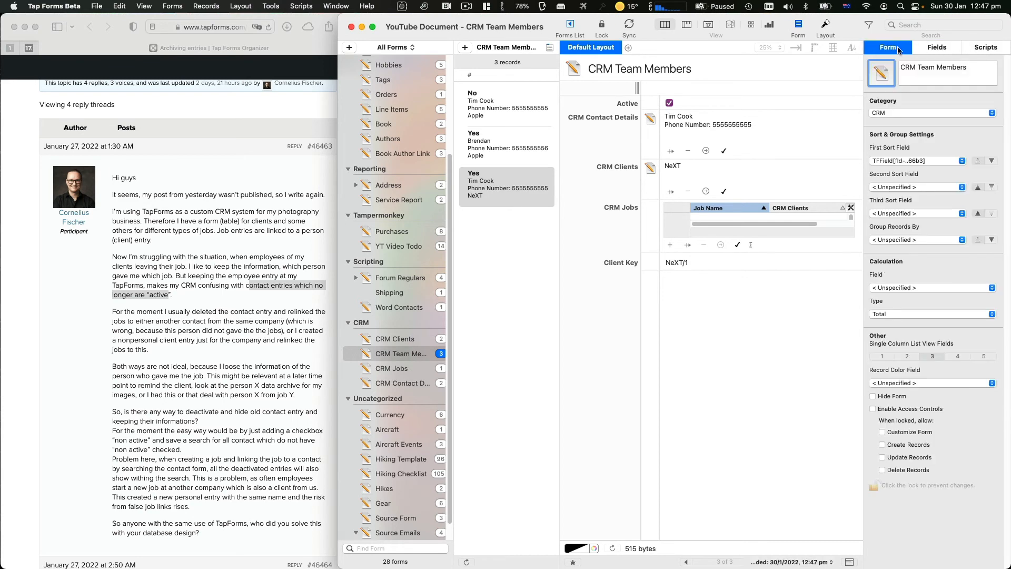
click(936, 47)
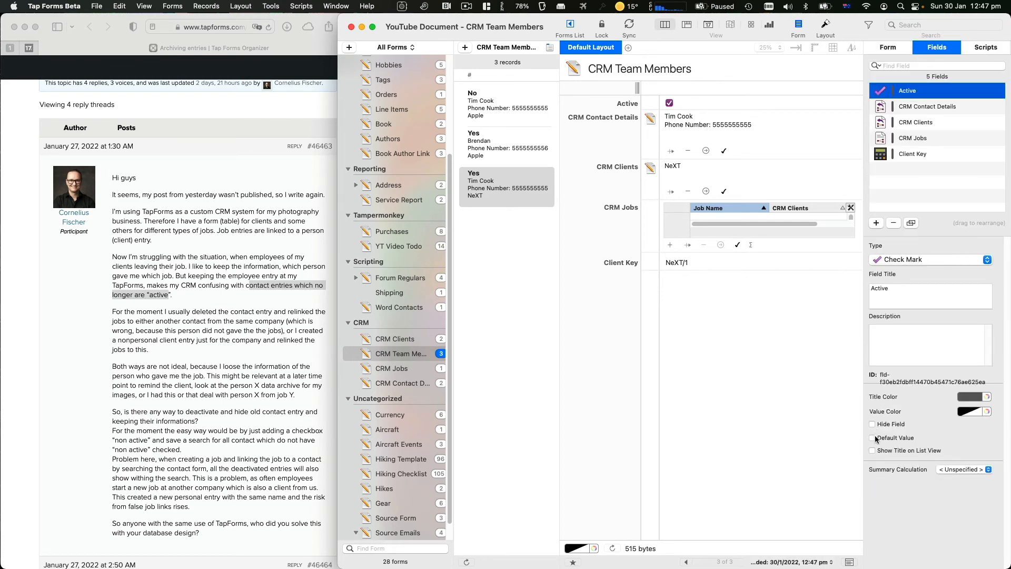
click(400, 380)
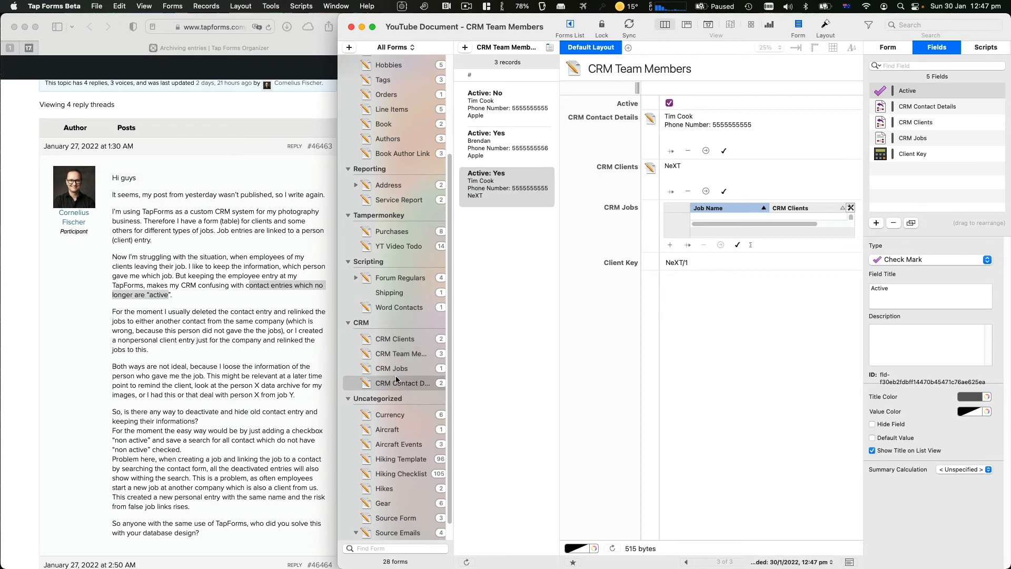
click(398, 371)
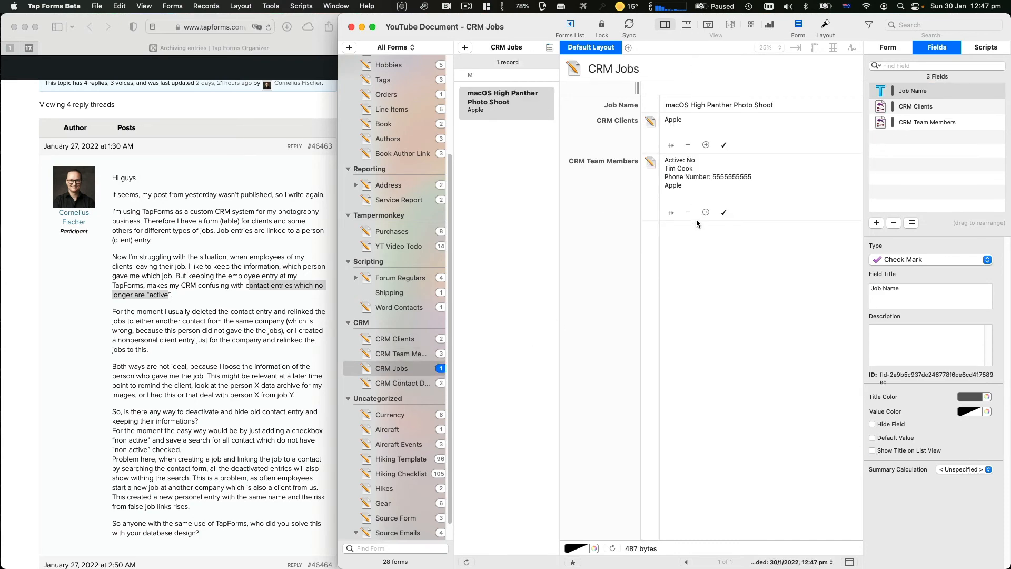
Search the job's team-member picker for the new contact, then move Active below CRM Contact Details
click(723, 213)
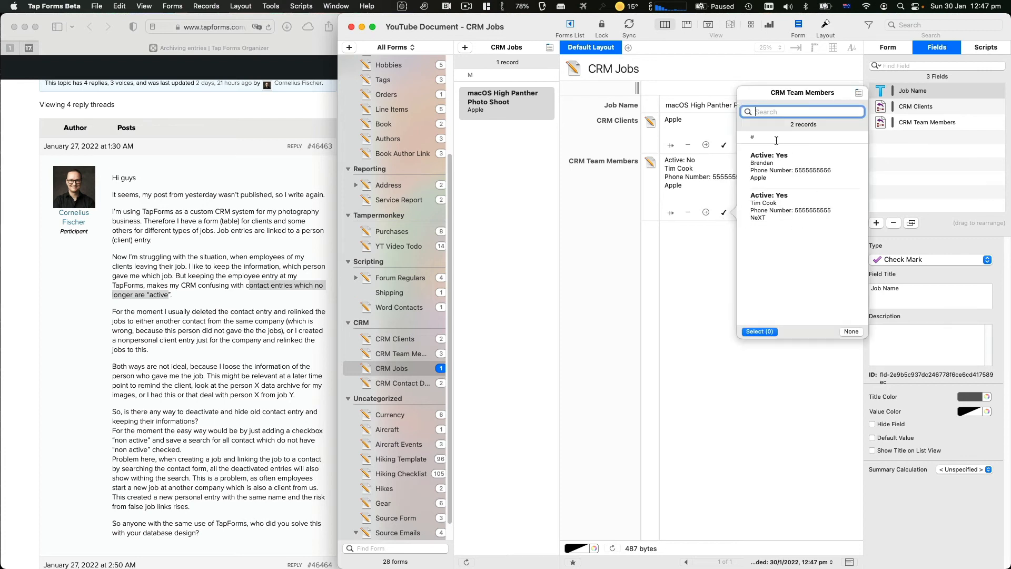
text(bren)
key(BackSpace)
key(BackSpace)
key(BackSpace)
key(BackSpace)
text(bren)
key(BackSpace)
key(BackSpace)
key(BackSpace)
key(BackSpace)
text(bren)
key(Escape)
key(Escape)
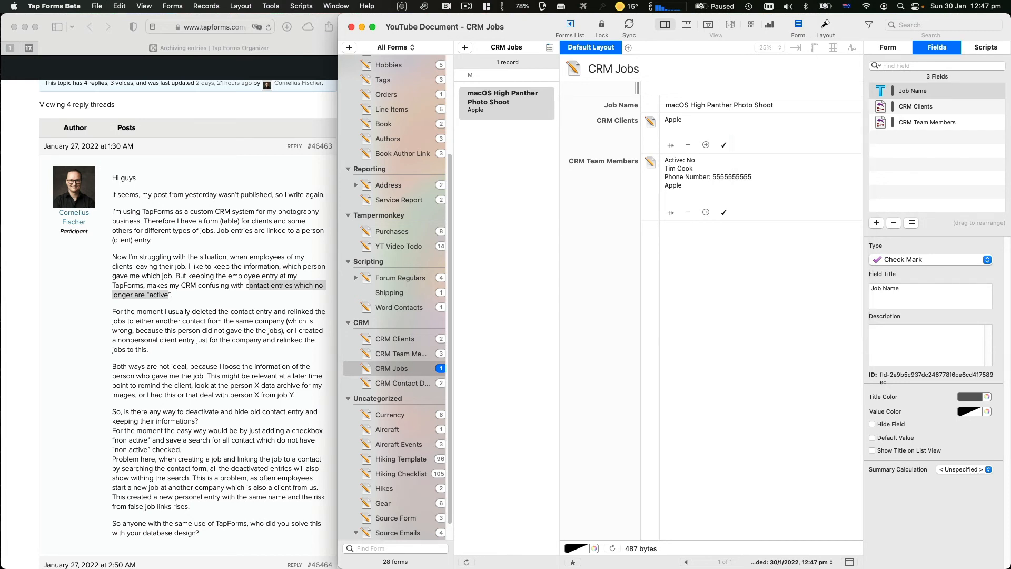
click(392, 354)
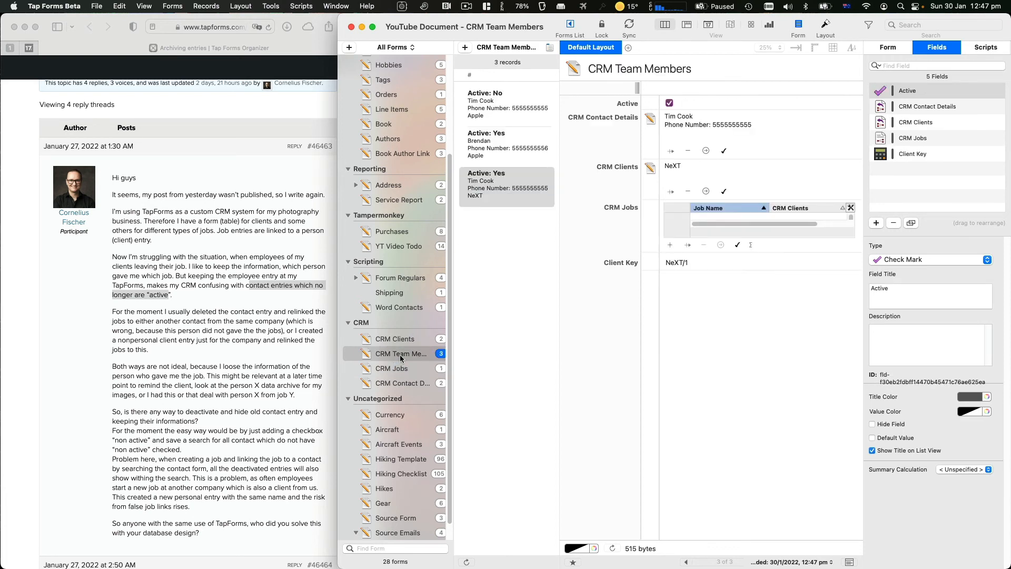
drag(905, 100, 906, 119)
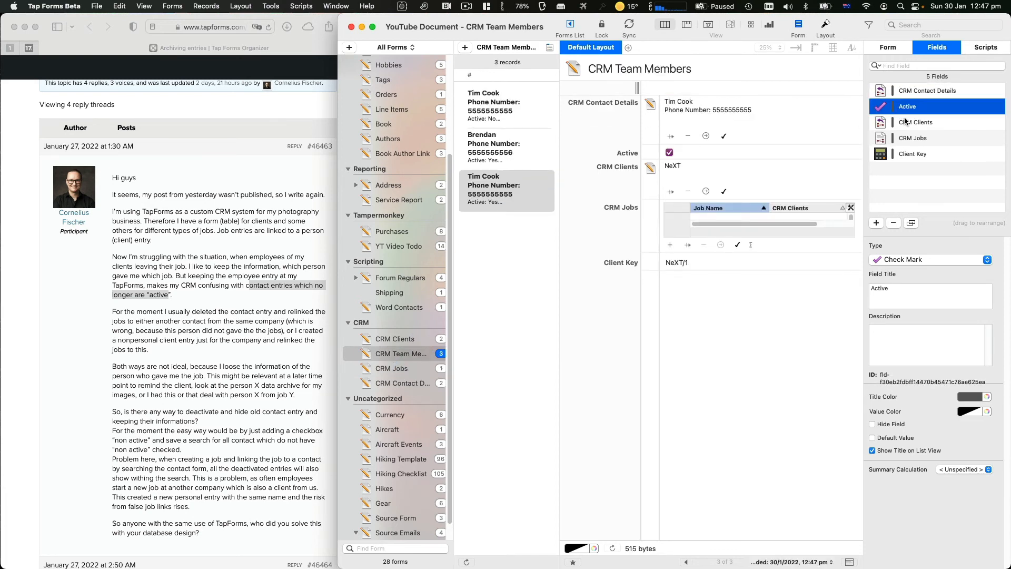
Retest the job picker search, then move Active back to the top of CRM Team Members
click(404, 370)
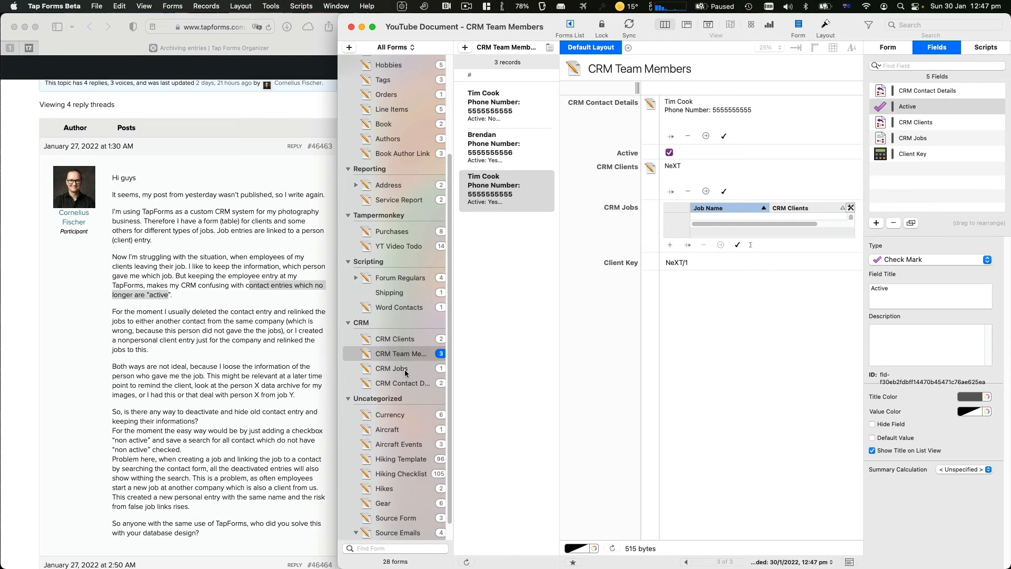
click(725, 213)
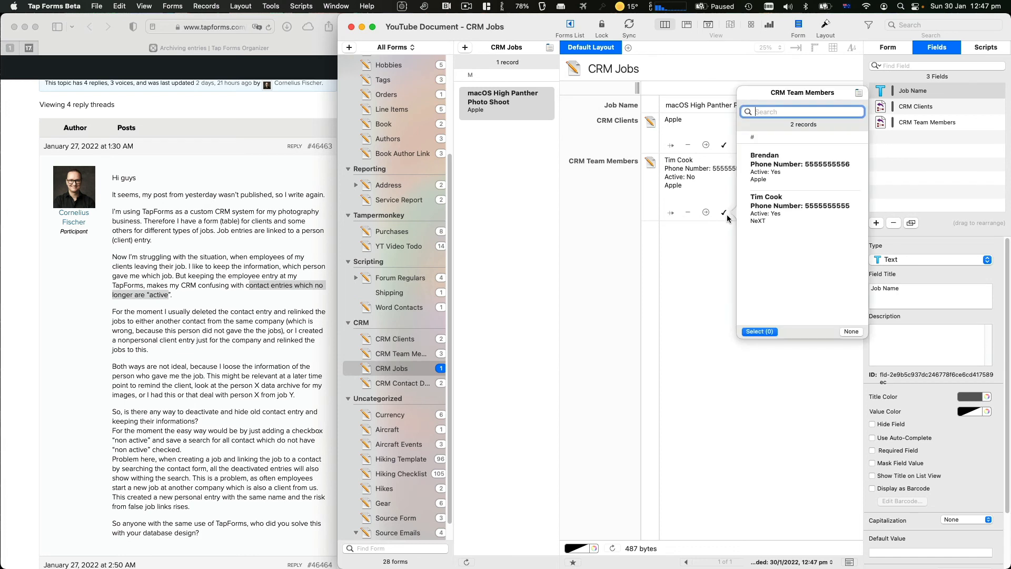
text(bren)
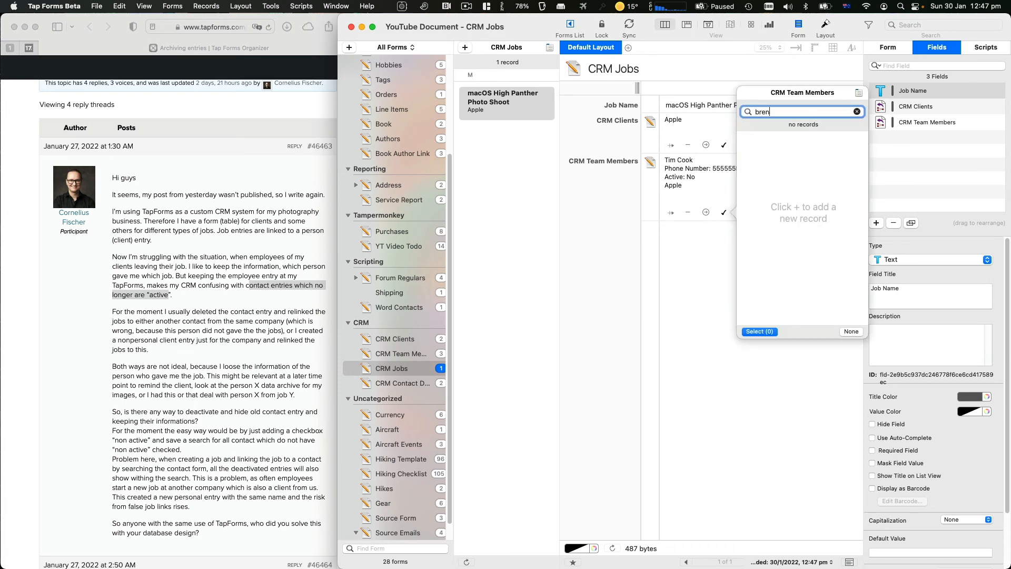
key(BackSpace)
key(BackSpace)
key(BackSpace)
key(BackSpace)
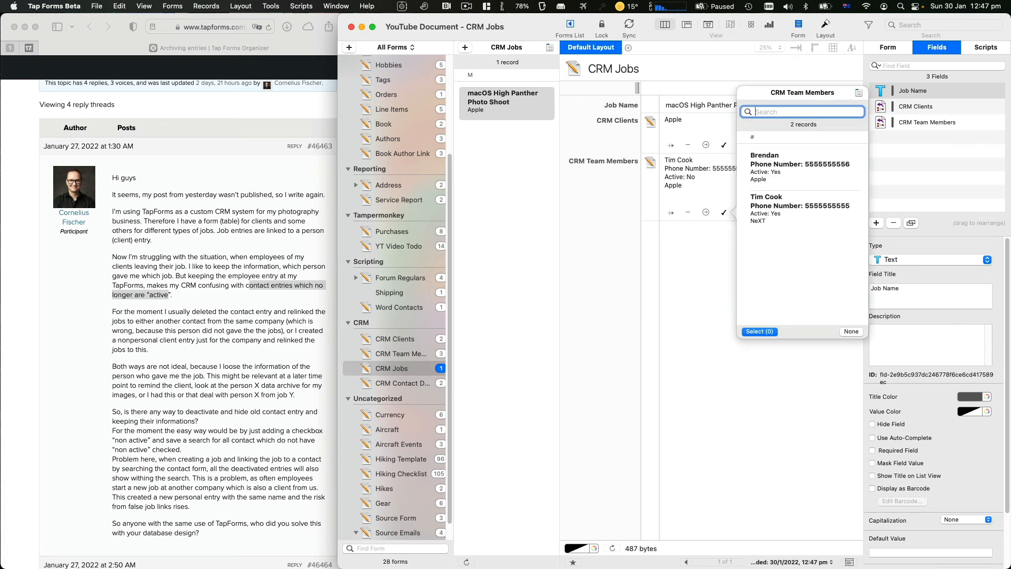
text(brendn)
key(BackSpace)
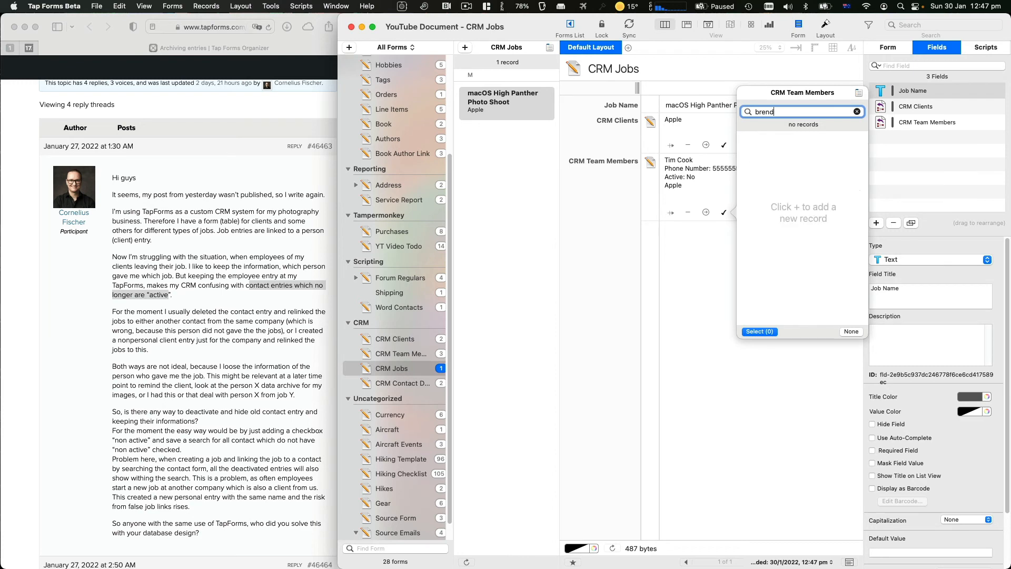
key(Escape)
key(Escape)
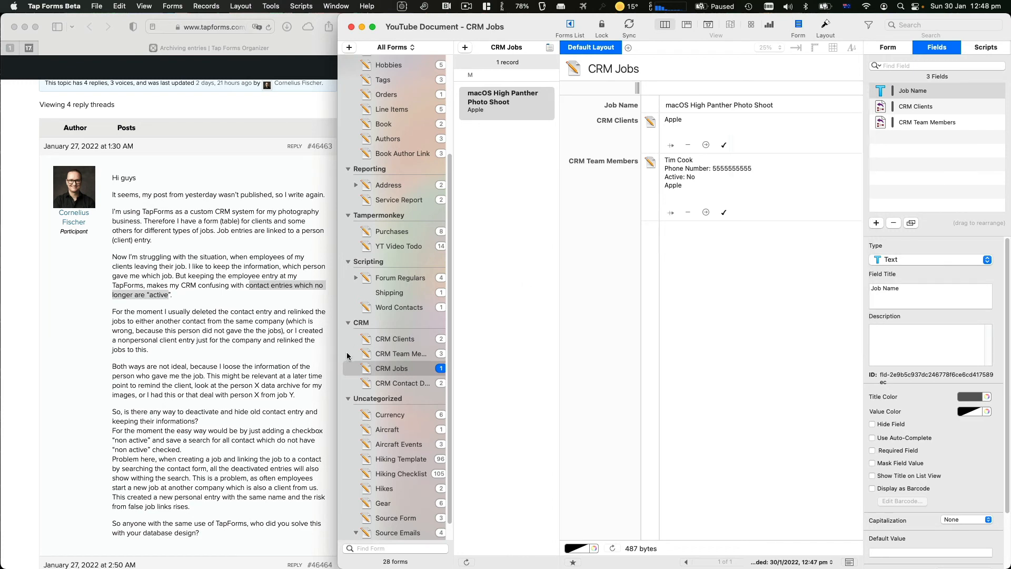
click(407, 354)
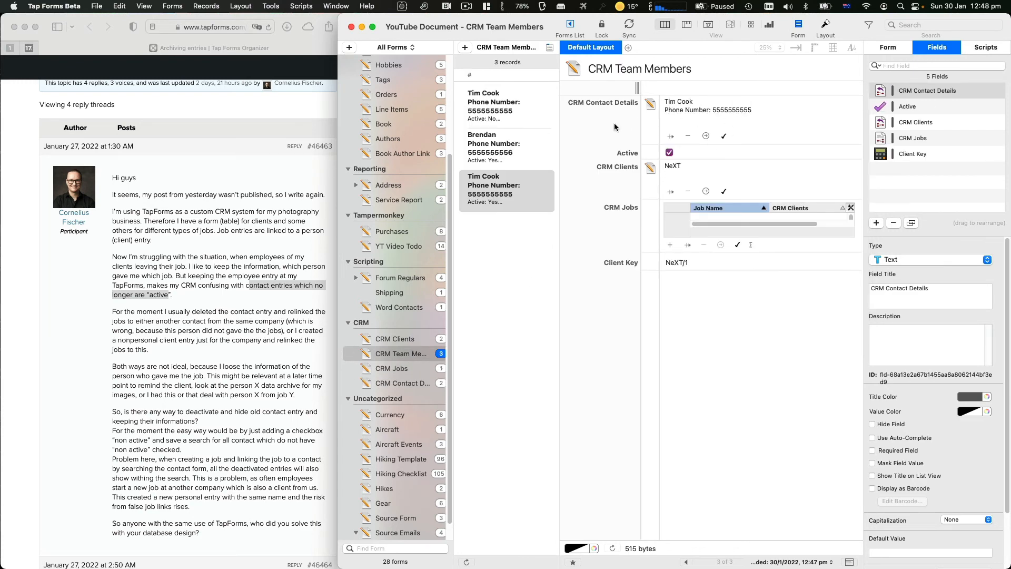
drag(916, 106, 899, 92)
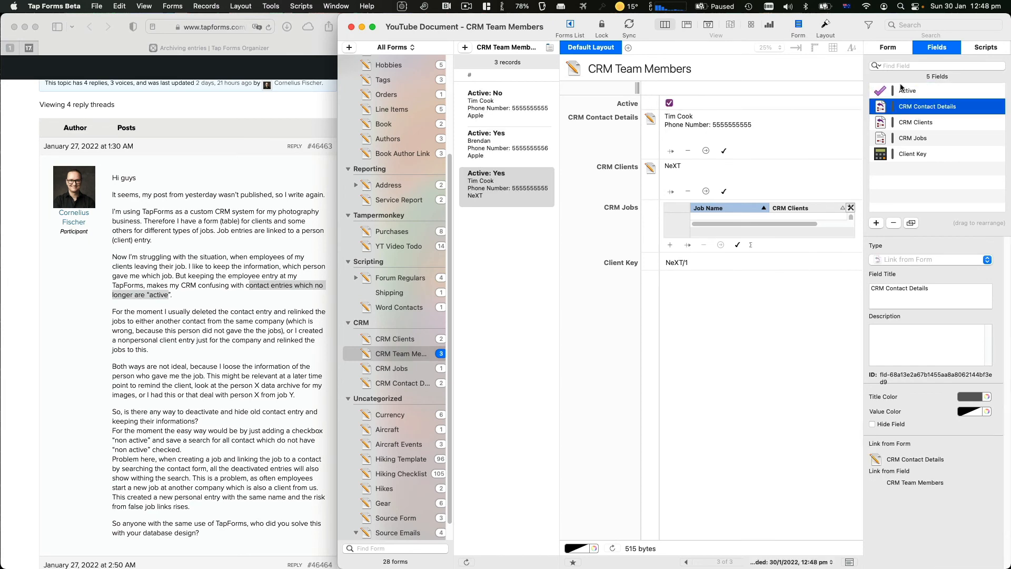
Add a Calculation field titled Team Member Name to CRM Team Members
click(875, 224)
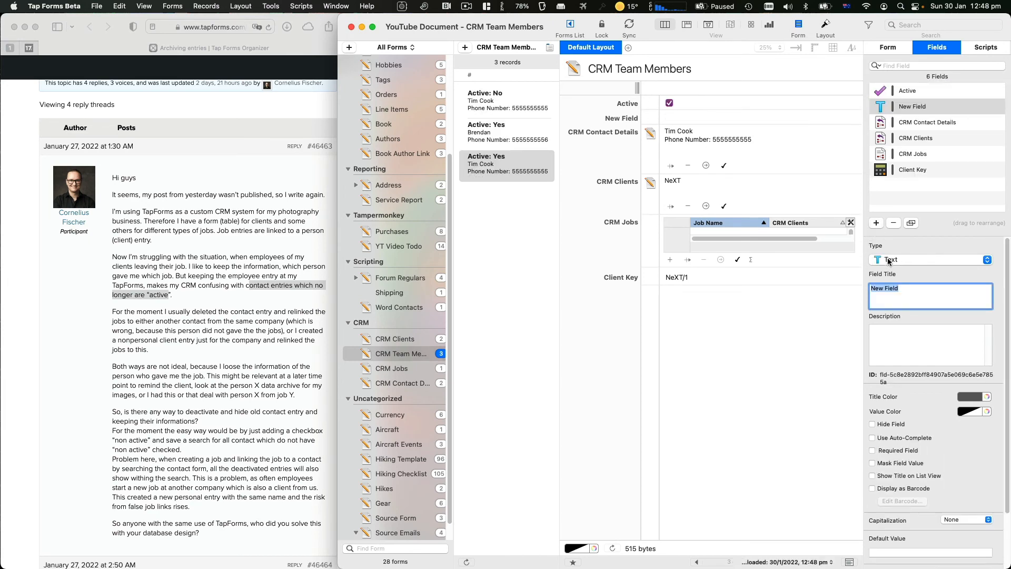
click(895, 259)
click(890, 261)
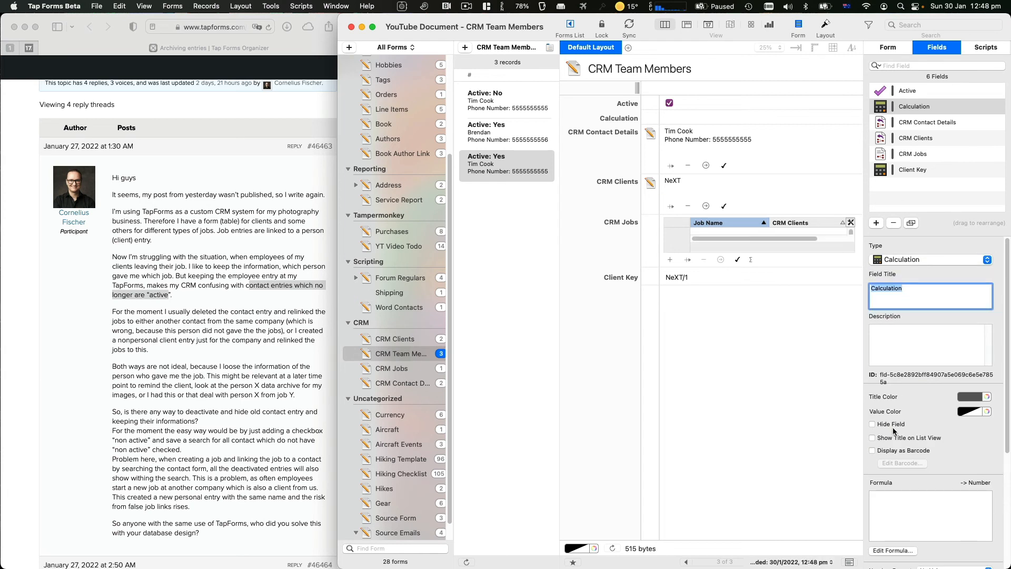
text(T)
key(super+a)
text(Name)
key(super+a)
text(Team Member Name)
key(super+a)
Give it a Text formula returning CRM Contact Details Name, and show 2 list lines per record
click(892, 550)
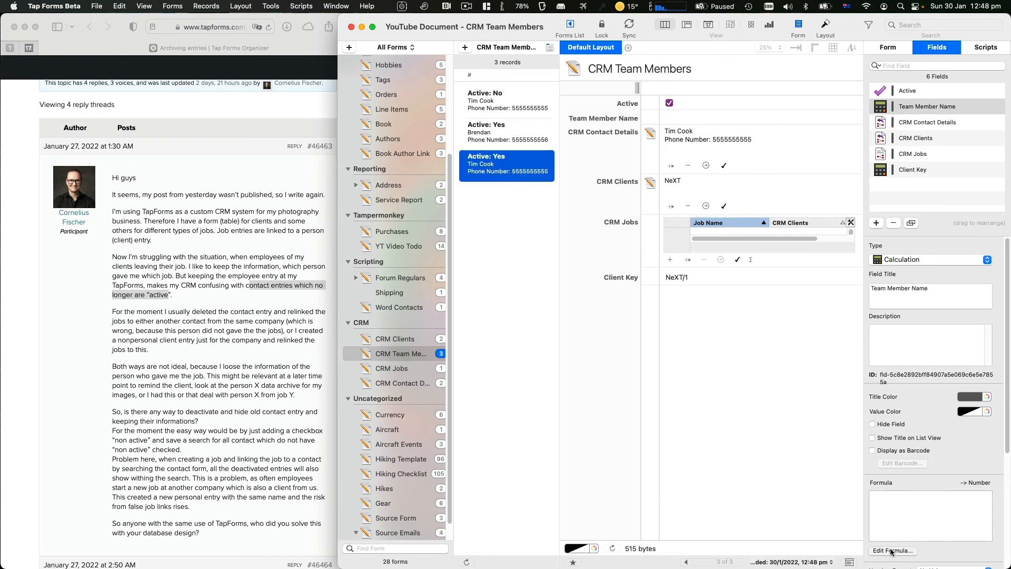
click(501, 358)
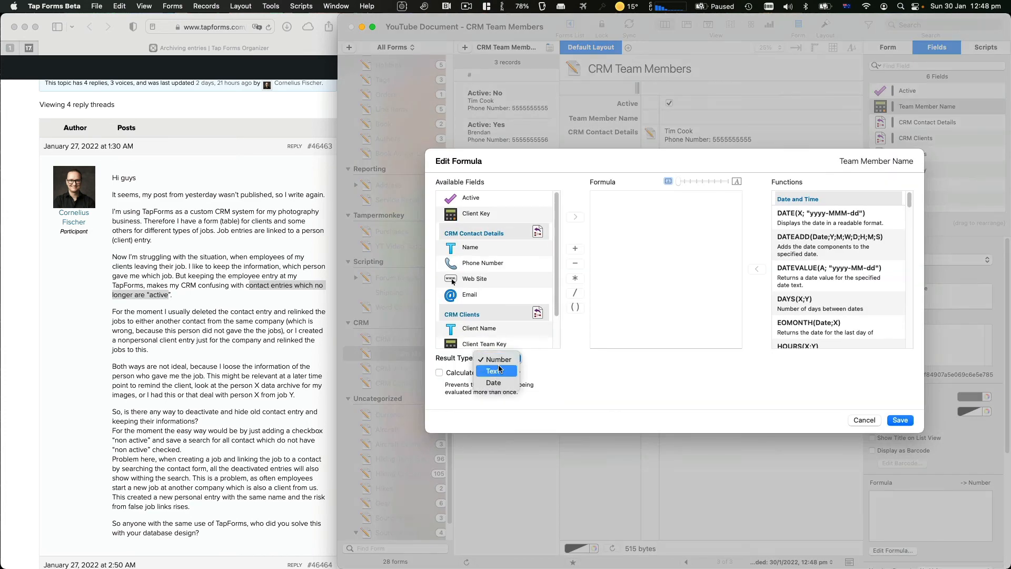
click(497, 375)
click(501, 357)
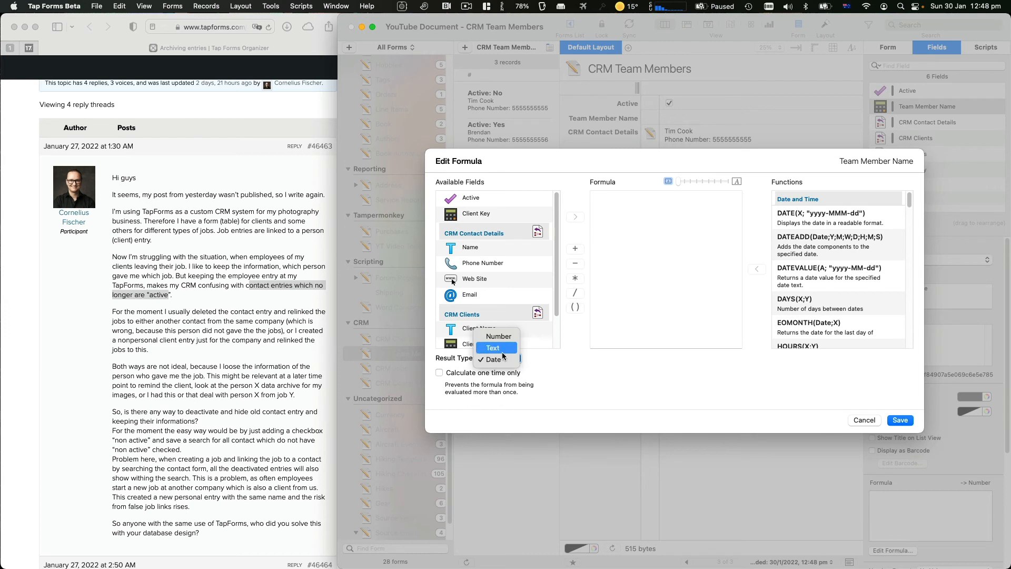
click(494, 335)
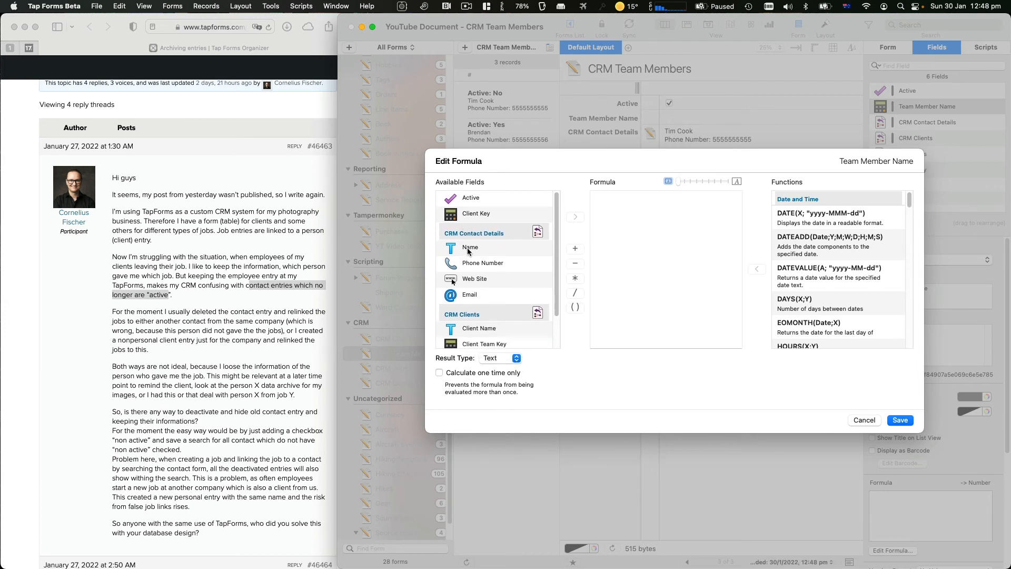
double_click(470, 248)
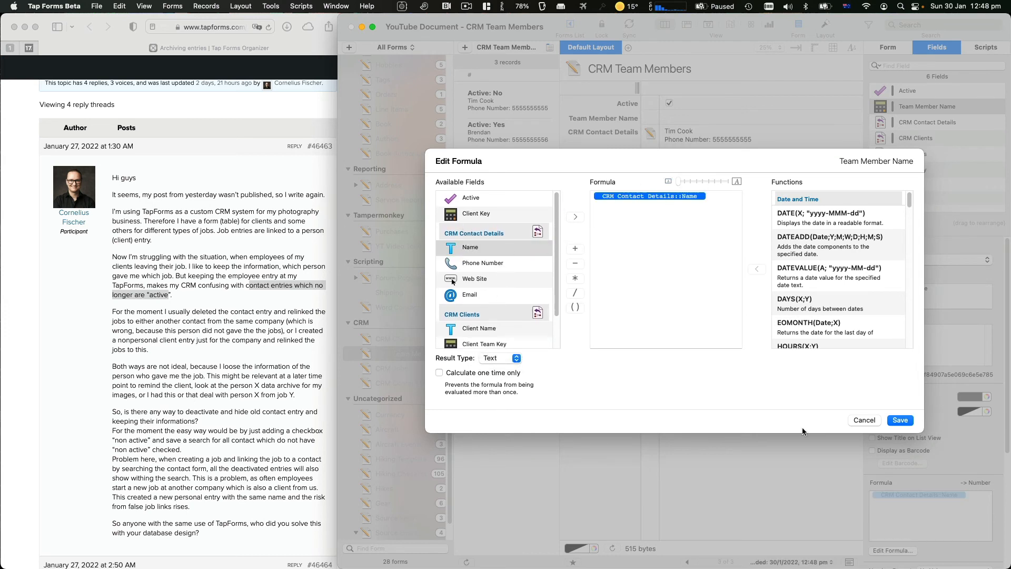
click(901, 421)
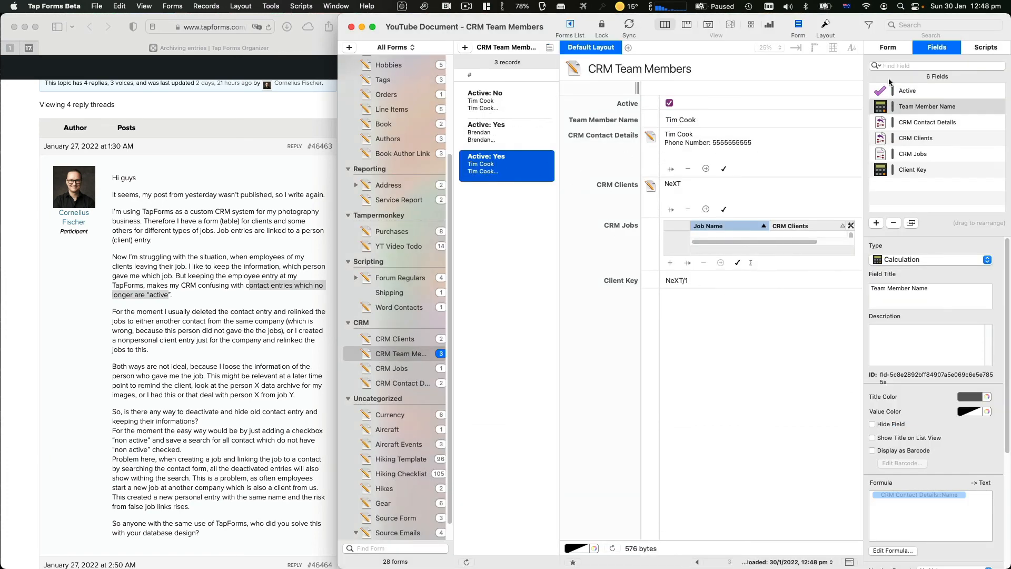
click(889, 47)
click(907, 356)
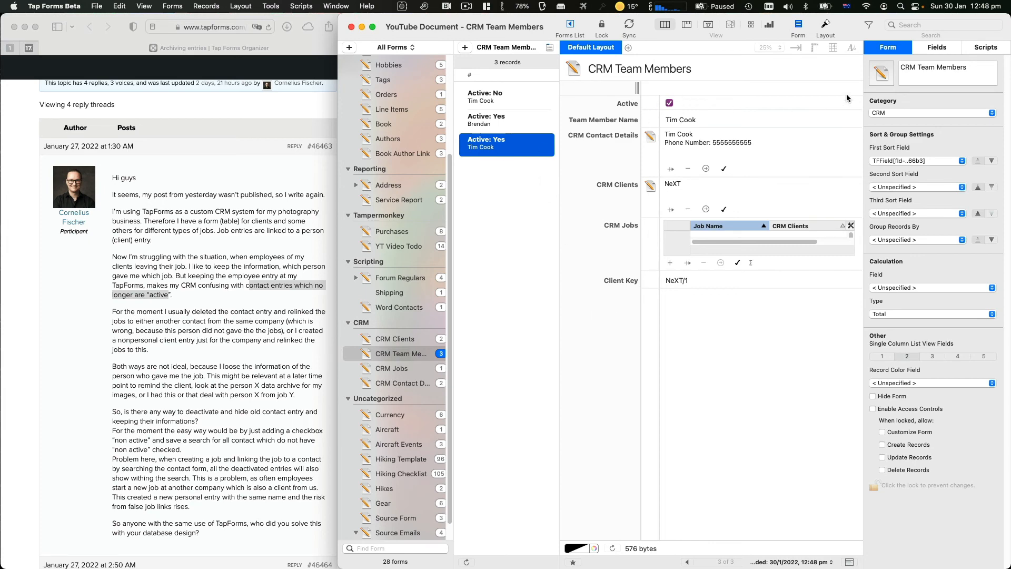
Move Active below Team Member Name, then check the CRM Jobs team-member picker search
click(926, 52)
drag(913, 89, 909, 101)
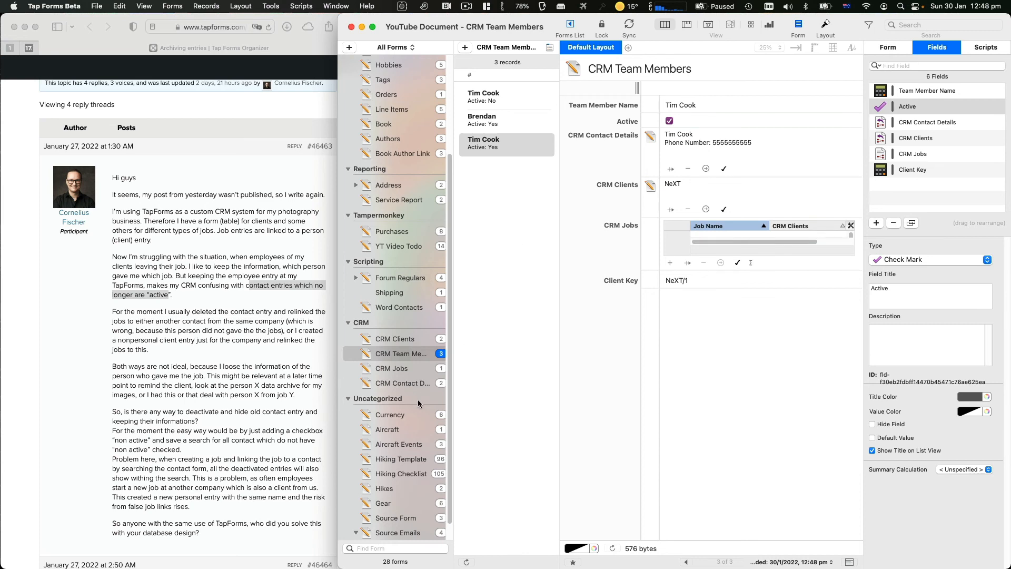
click(409, 369)
click(725, 194)
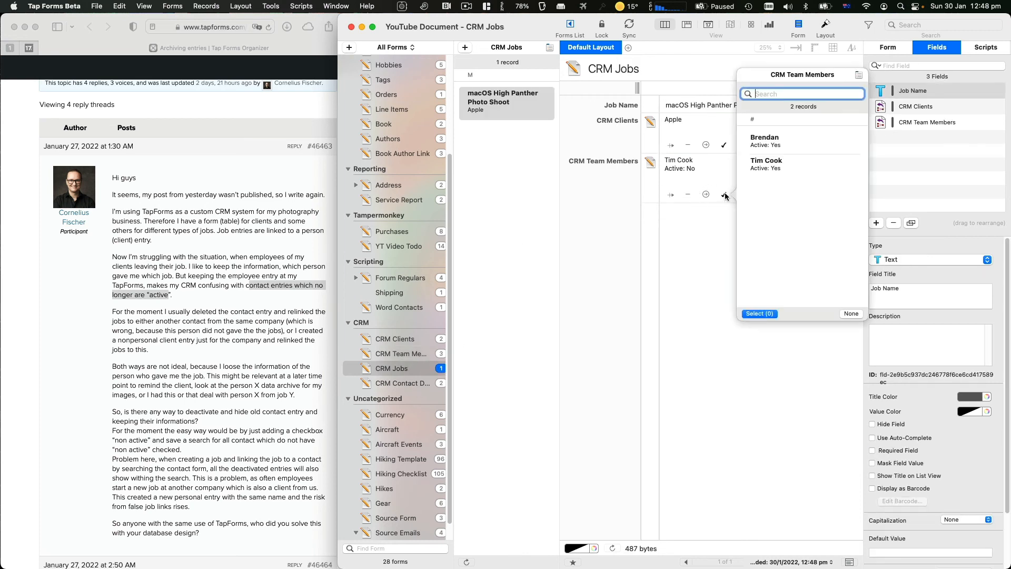
text(brendan)
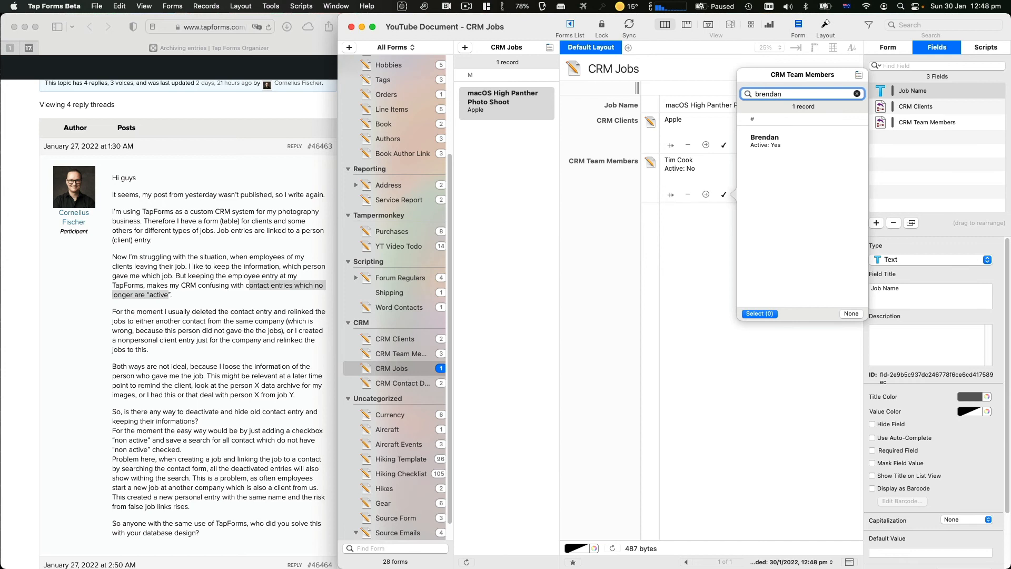
key(Escape)
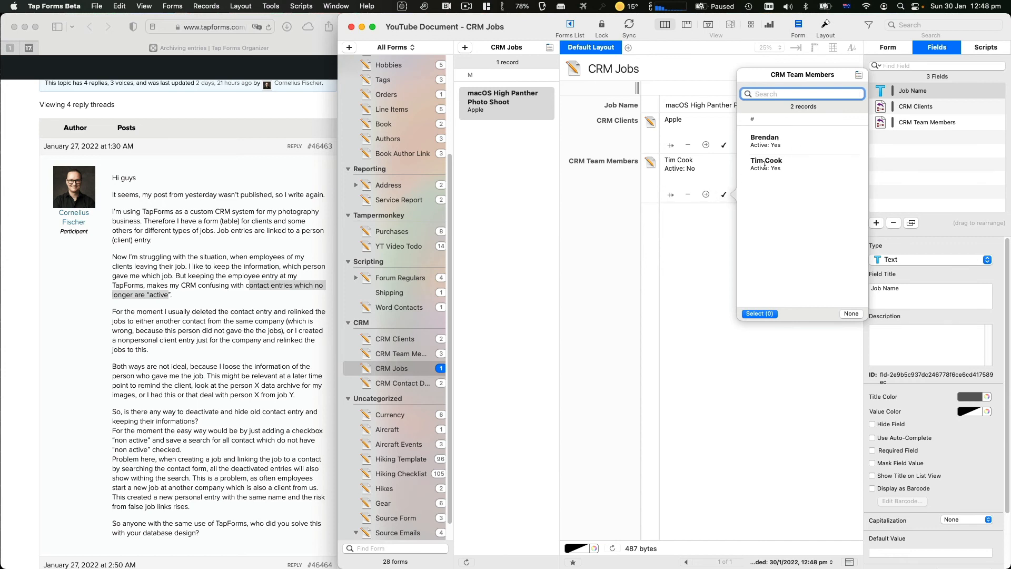
click(671, 259)
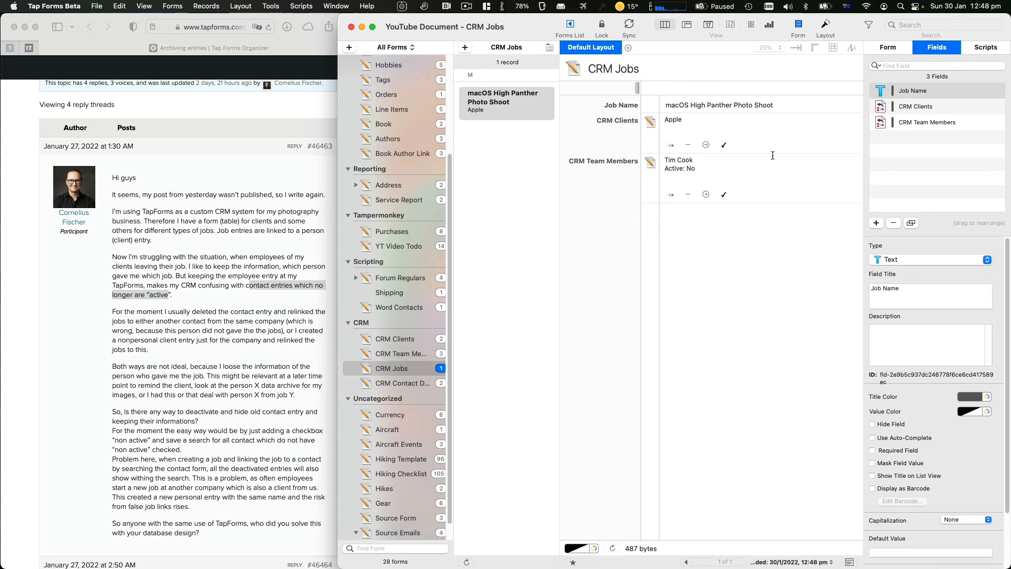
Review the Team Member Name field settings and browse CRM Jobs and CRM Clients before returning
click(389, 356)
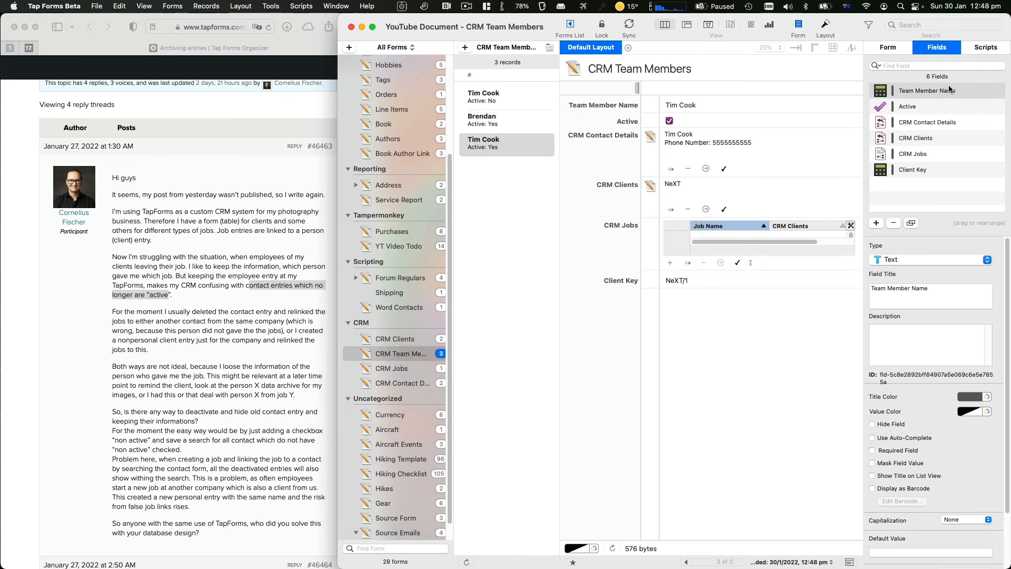
click(891, 94)
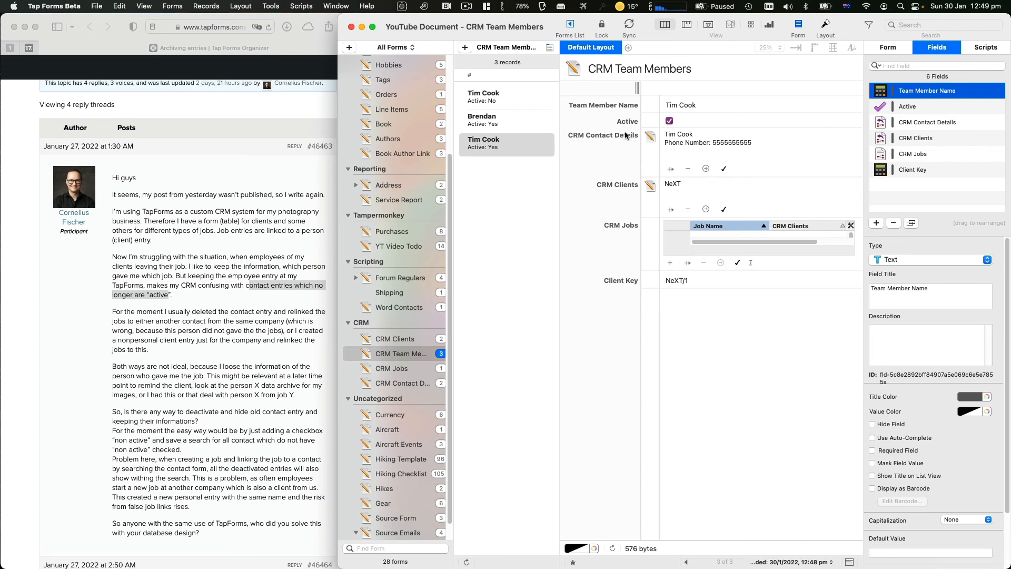
click(408, 369)
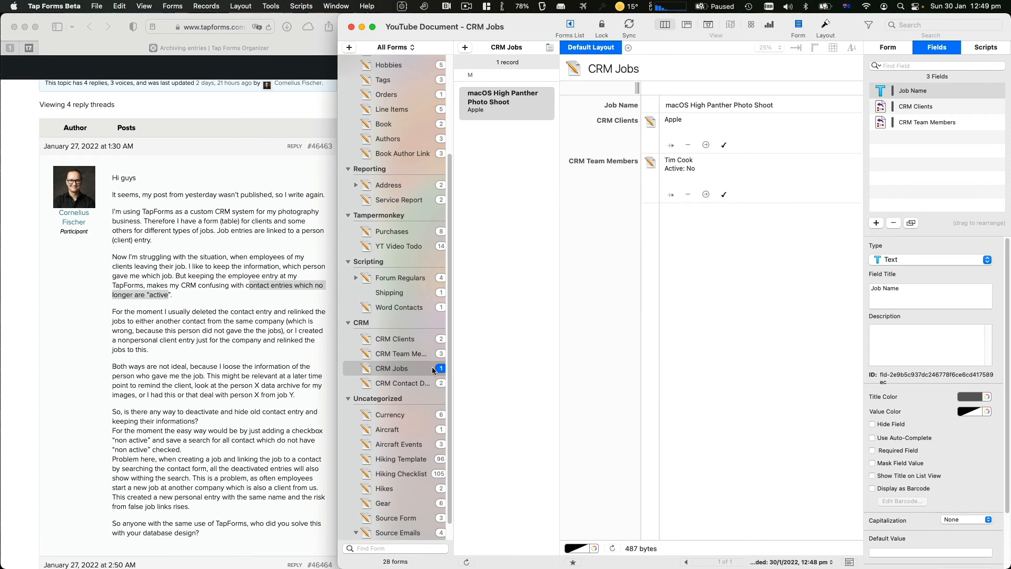
click(415, 340)
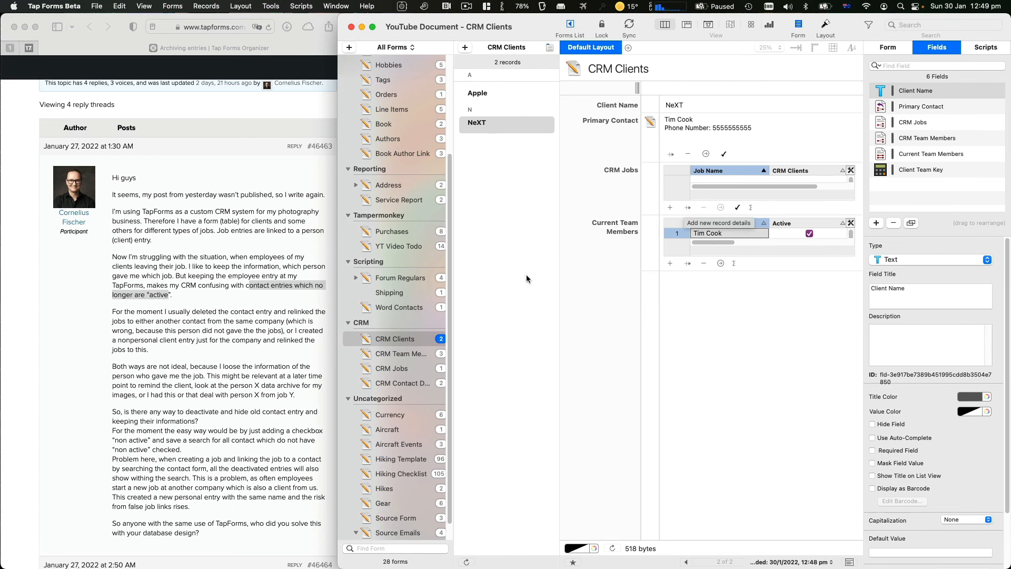
click(401, 359)
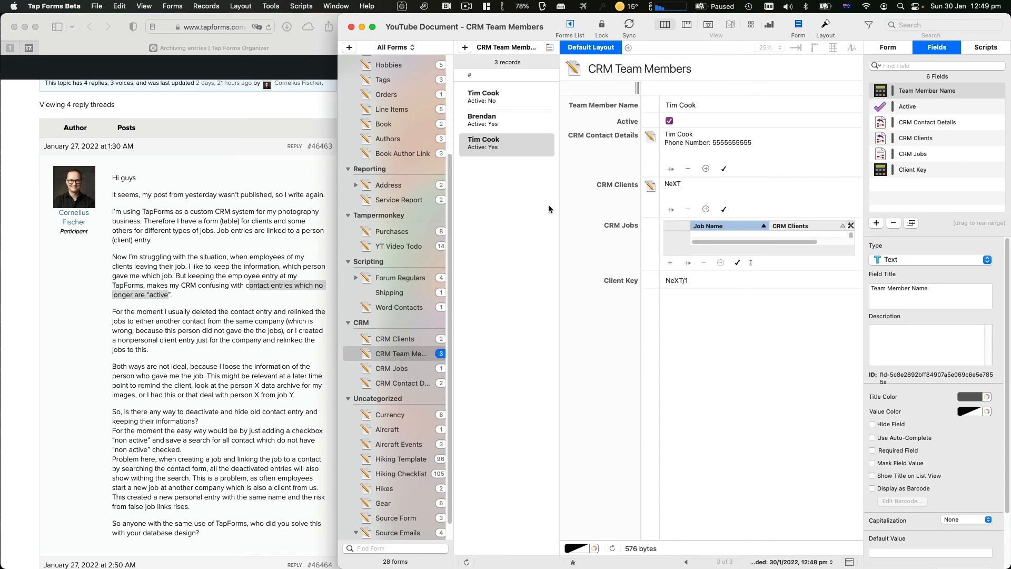
Create the saved search 'Active: Yes' with the rule Active is Yes
click(872, 28)
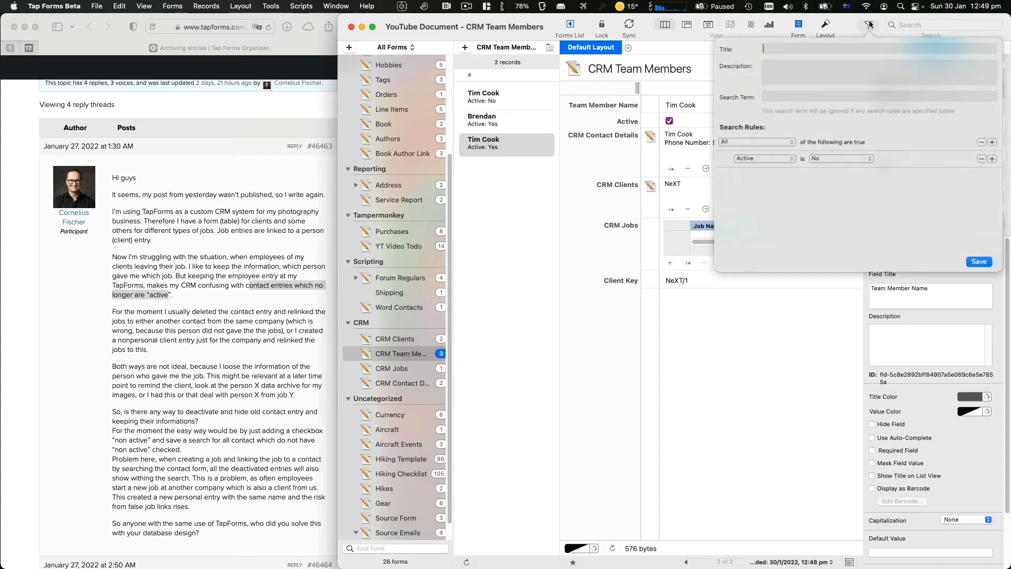
click(826, 160)
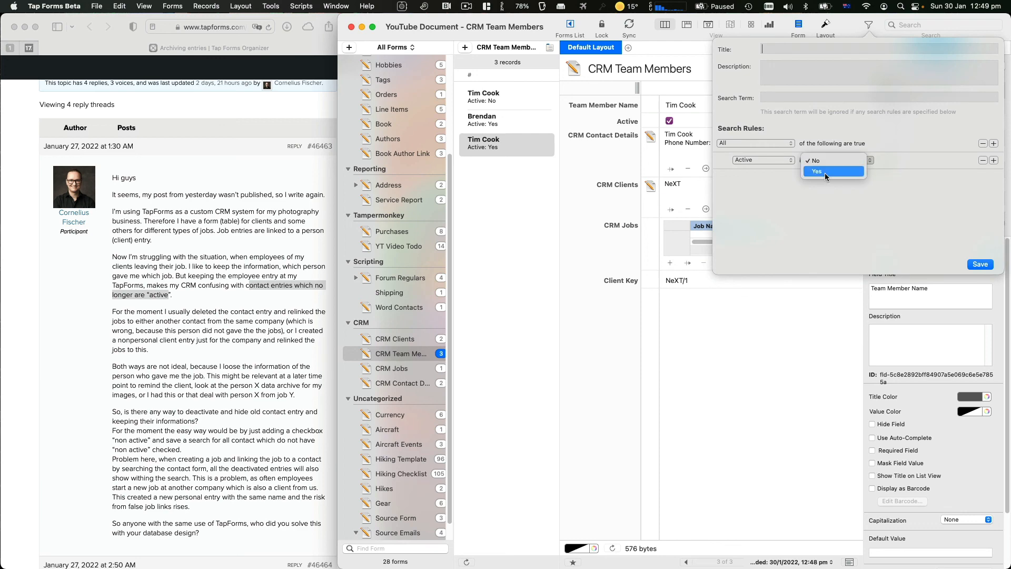
click(825, 172)
click(979, 264)
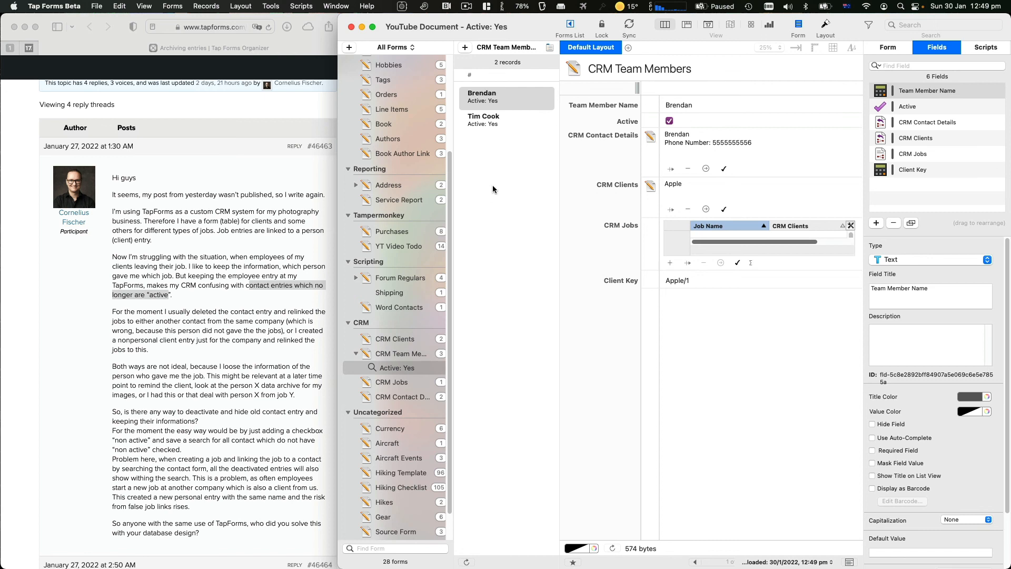
click(938, 96)
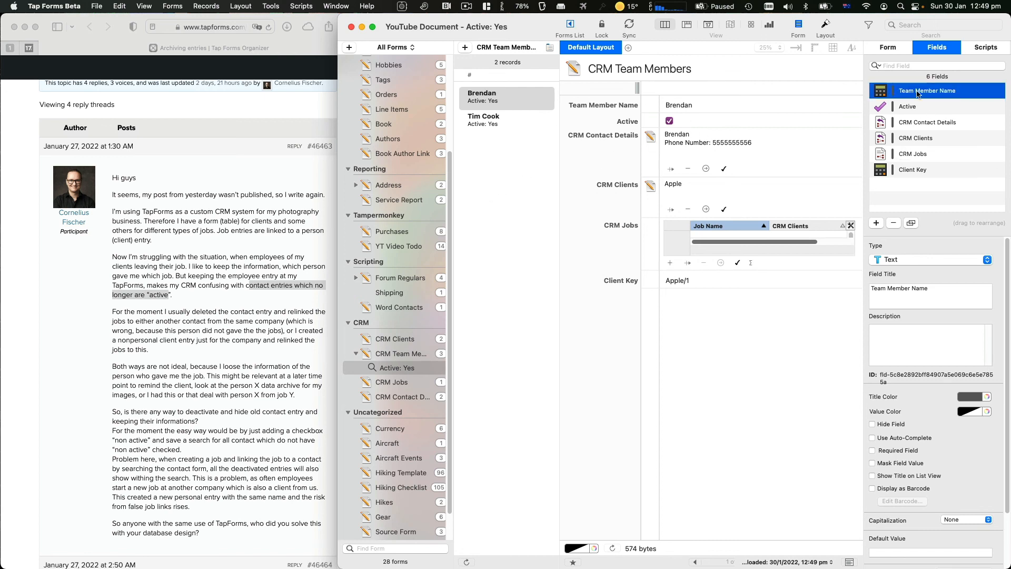
Browse CRM Clients and CRM Jobs, ending on the CRM Contact Details form with its two contacts
click(897, 51)
click(945, 50)
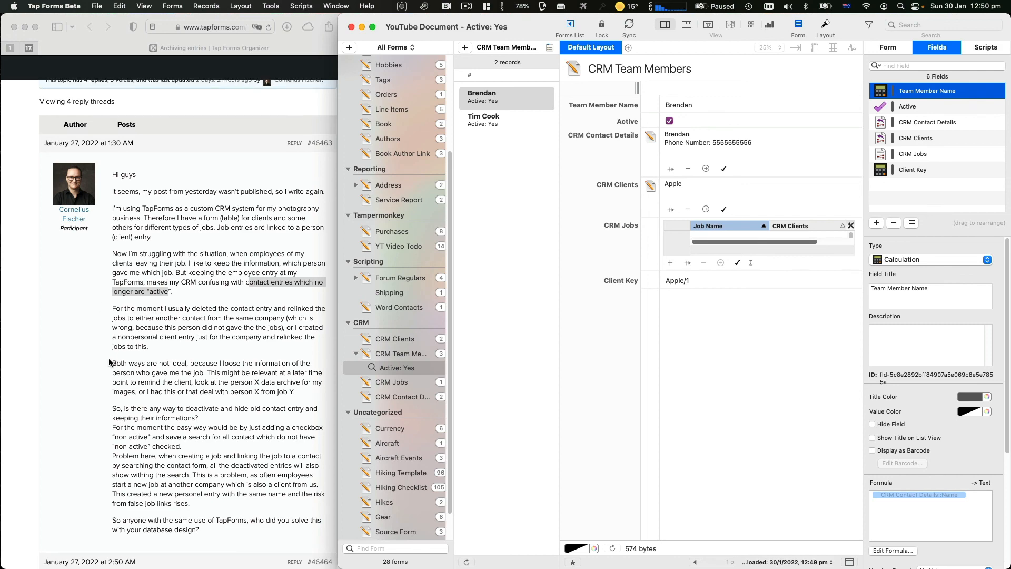
scroll(109, 362, down, 15)
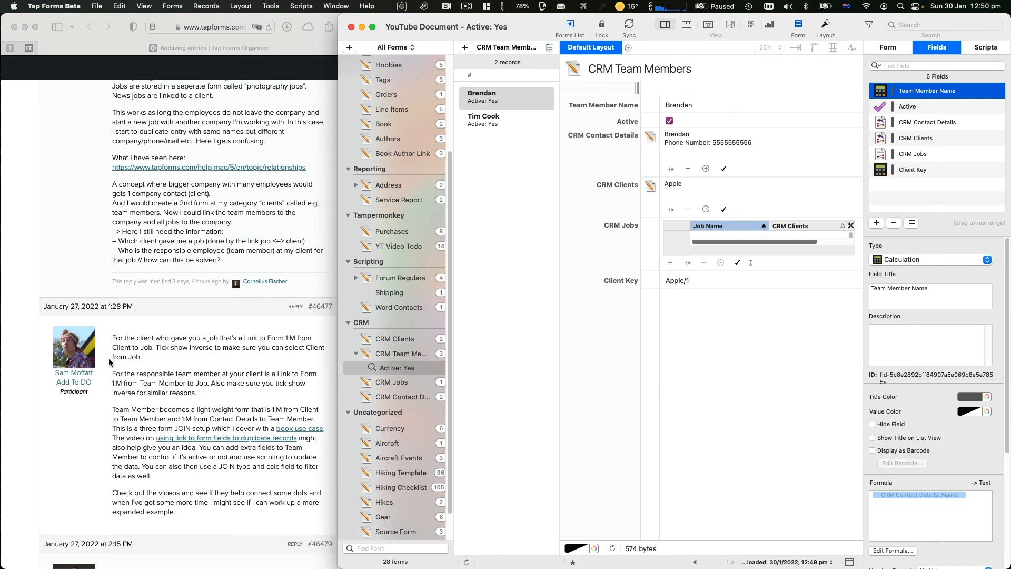
scroll(109, 363, down, 3)
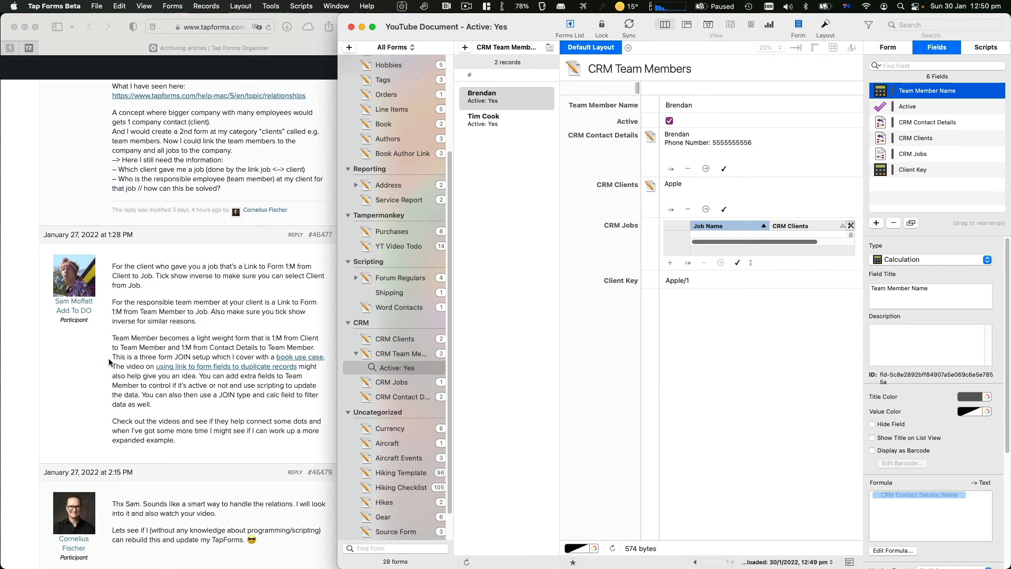
click(411, 340)
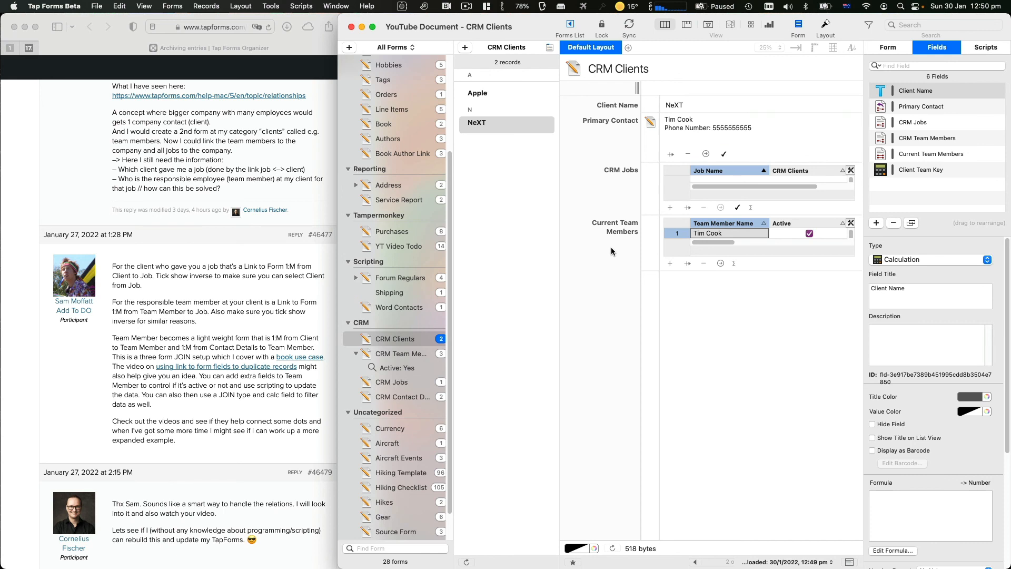
click(408, 380)
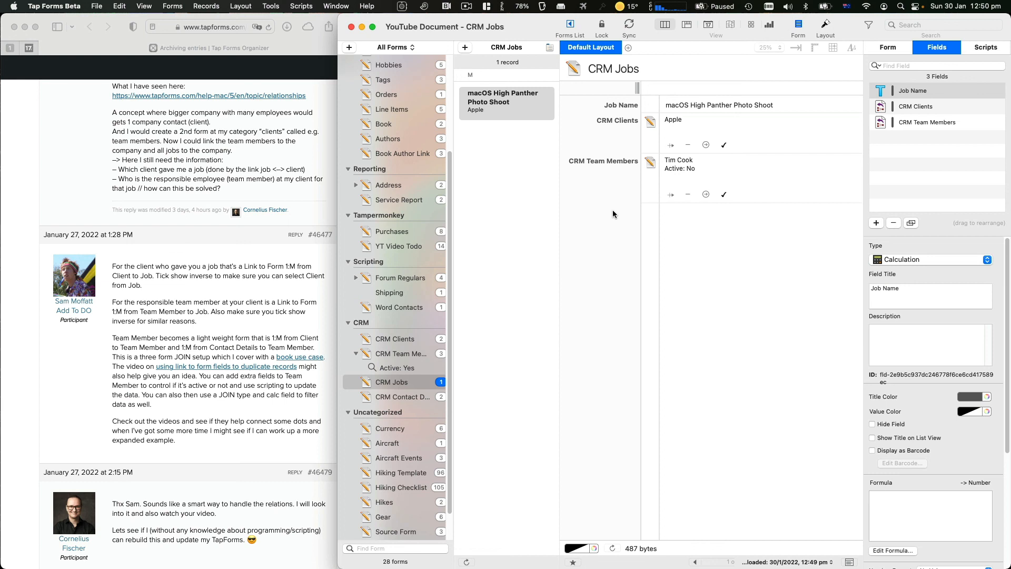
click(375, 395)
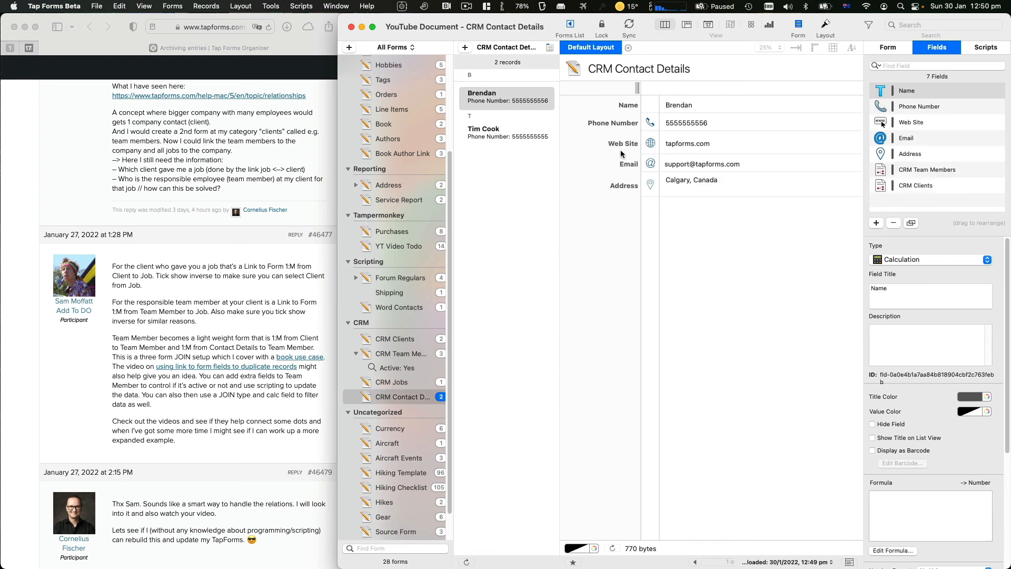